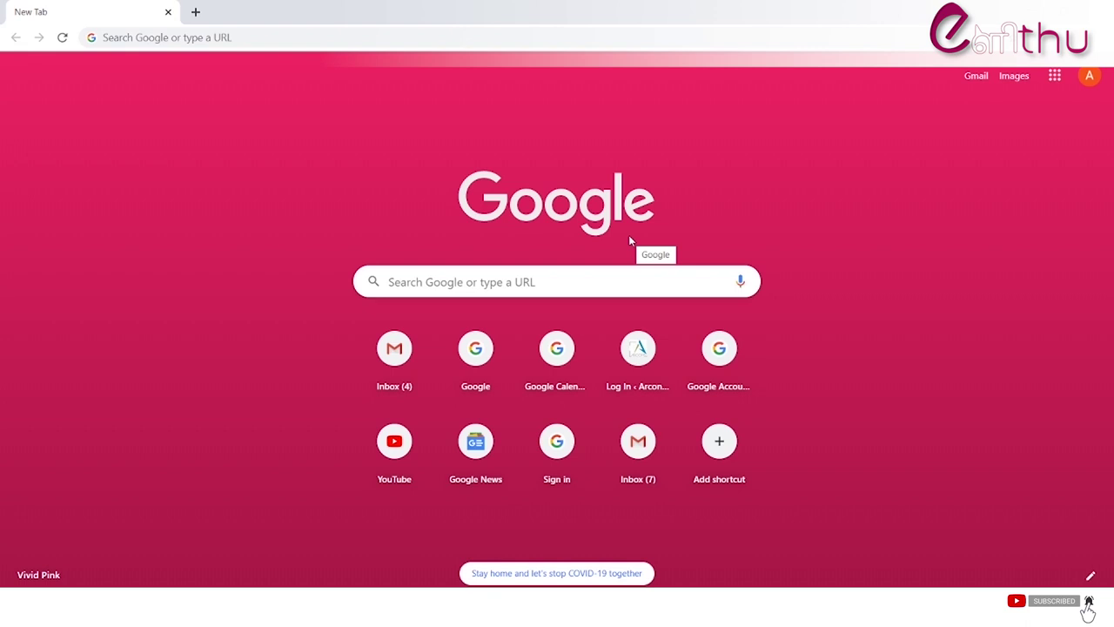
# Step: Create a blank Google Sheets spreadsheet in the Drive folder 'new folder'
pyautogui.click(1054, 76)
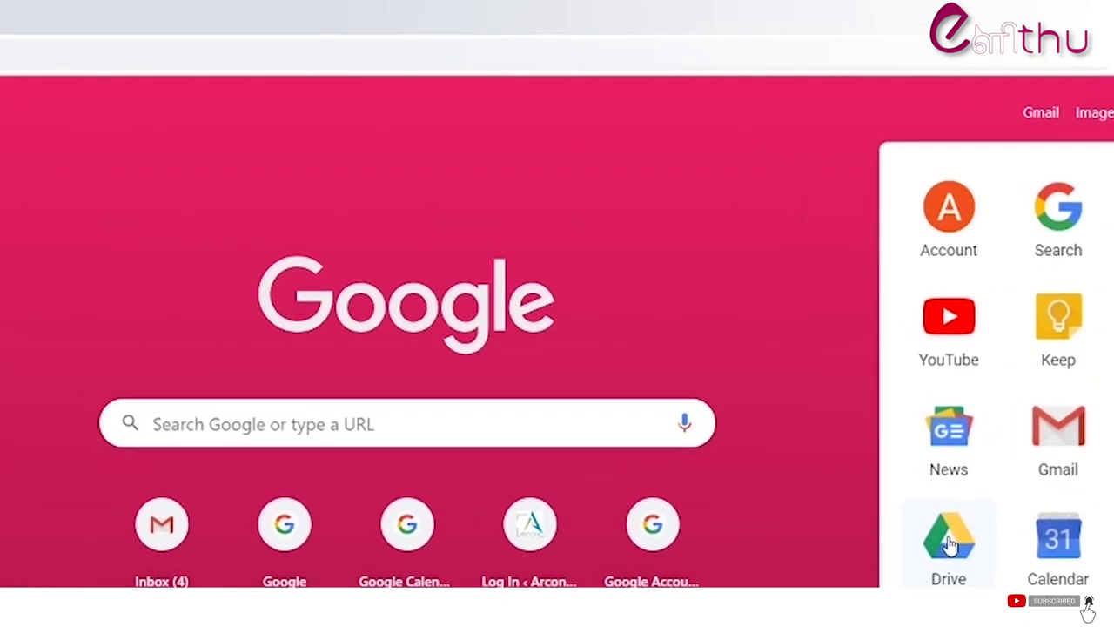
pyautogui.click(821, 532)
pyautogui.doubleClick(235, 300)
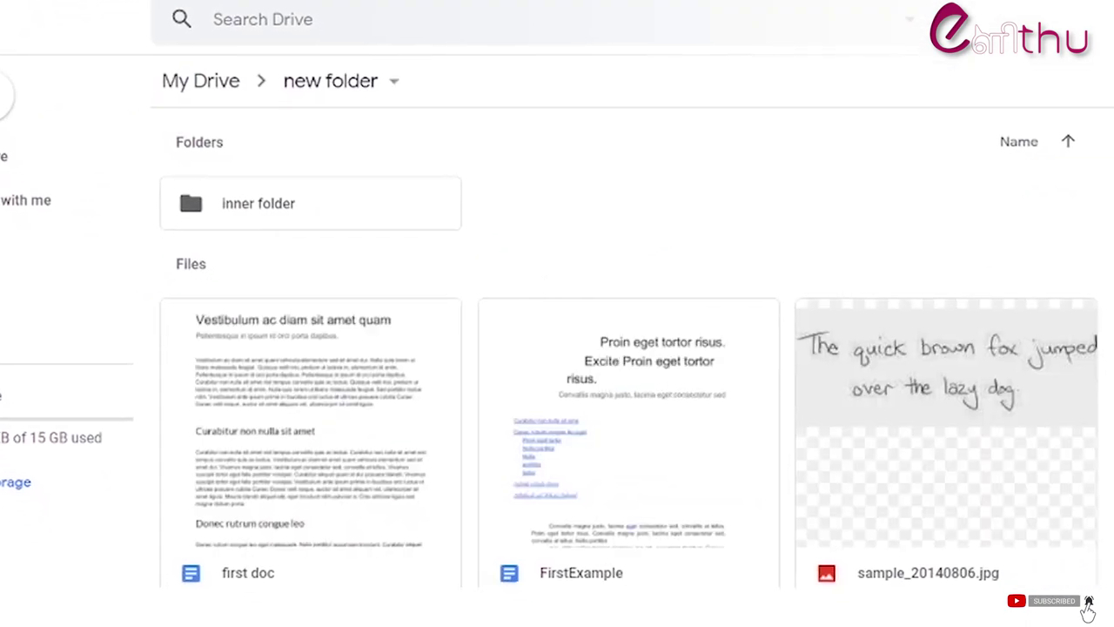
pyautogui.rightClick(474, 570)
pyautogui.moveTo(768, 487)
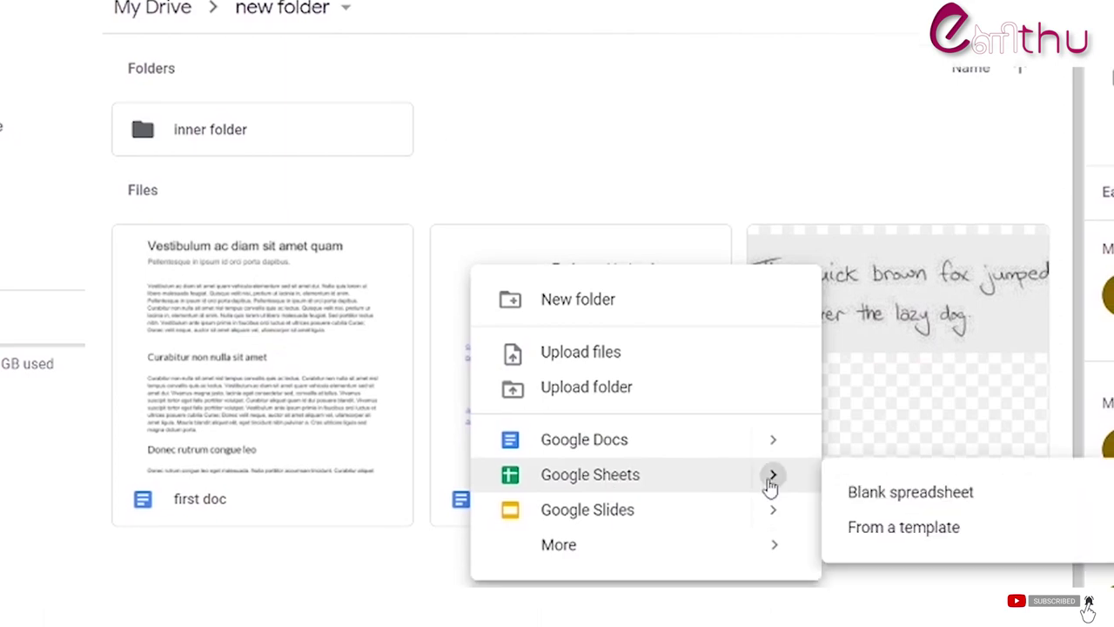
pyautogui.click(927, 497)
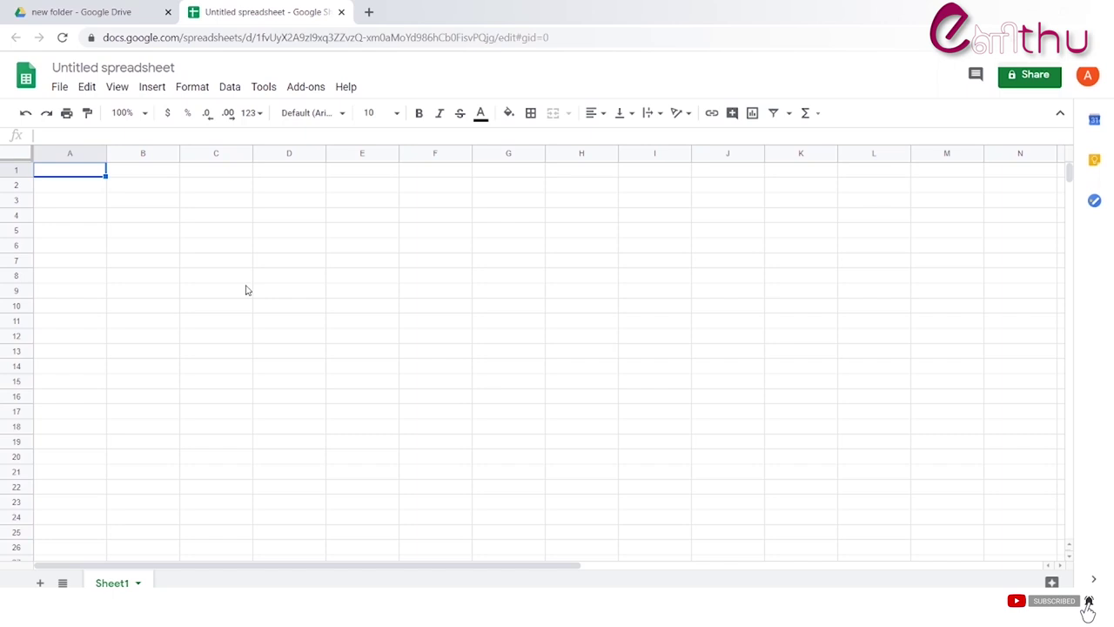
# Step: Rename the untitled spreadsheet to 'First Sheet'
pyautogui.click(119, 69)
pyautogui.write('First Sheet')
pyautogui.press('Return')
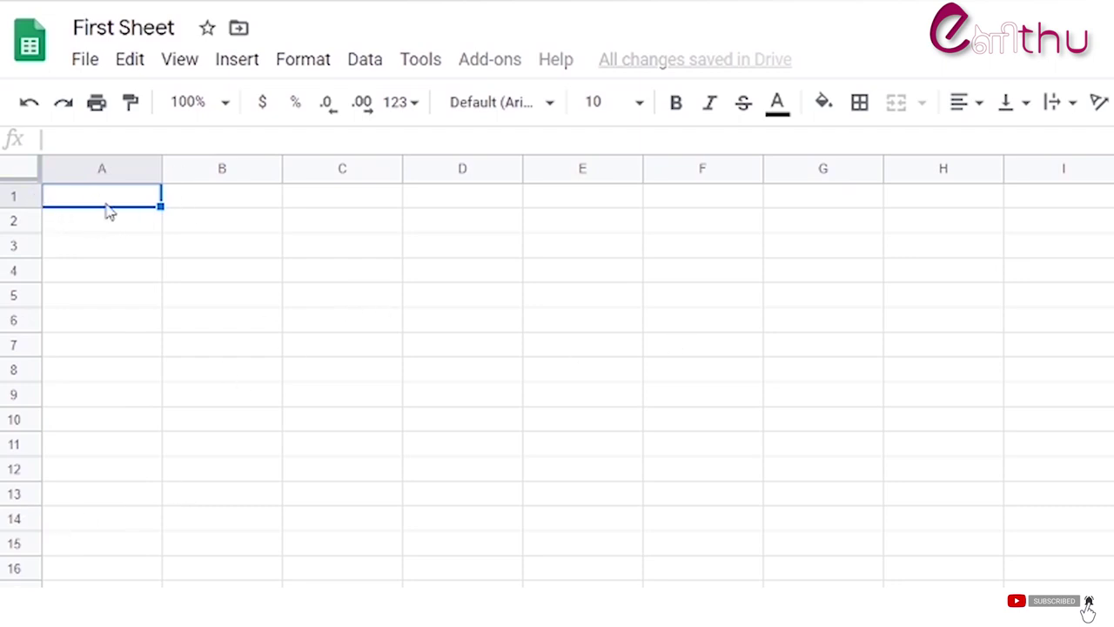
# Step: Move through cells B1, C1, B2, F11 and I12, then return to A1
pyautogui.click(255, 208)
pyautogui.click(352, 205)
pyautogui.press('Home')
pyautogui.click(215, 194)
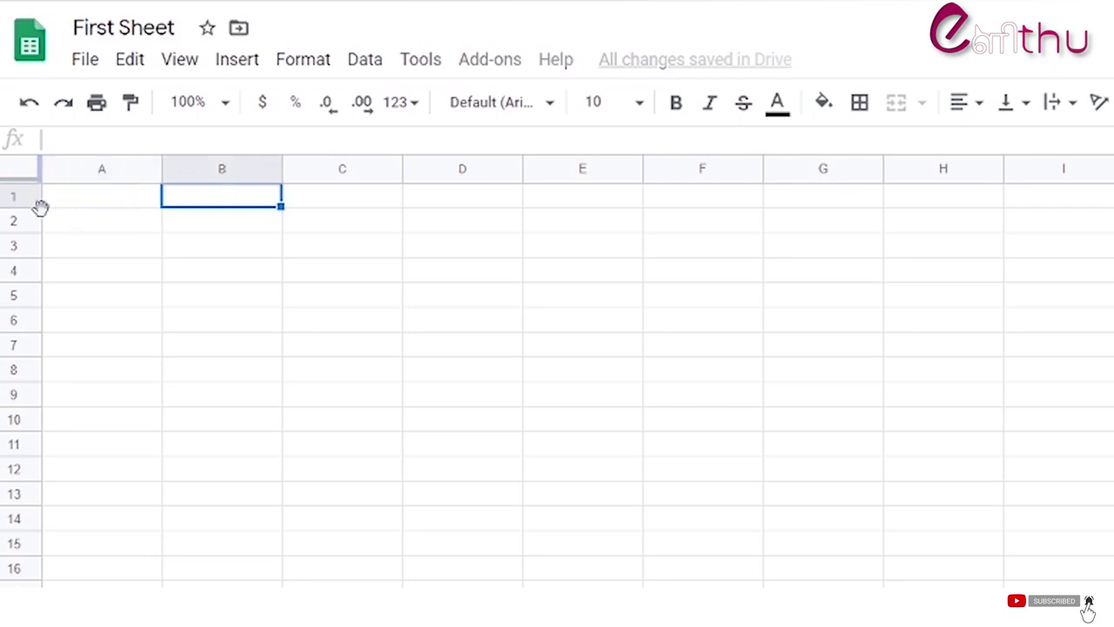
pyautogui.click(209, 228)
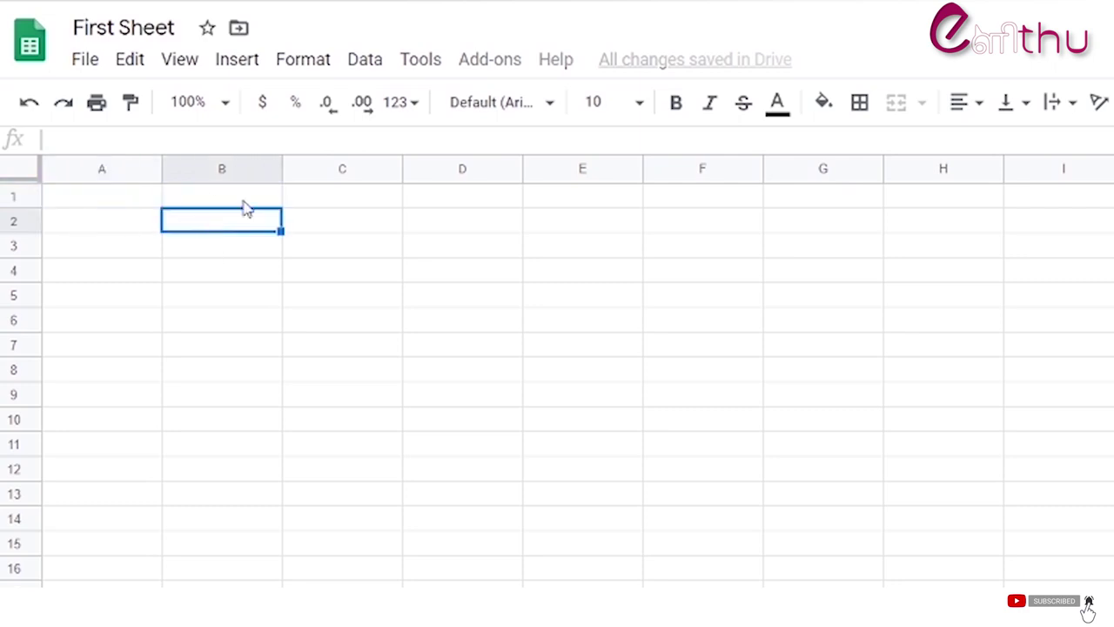
pyautogui.click(714, 448)
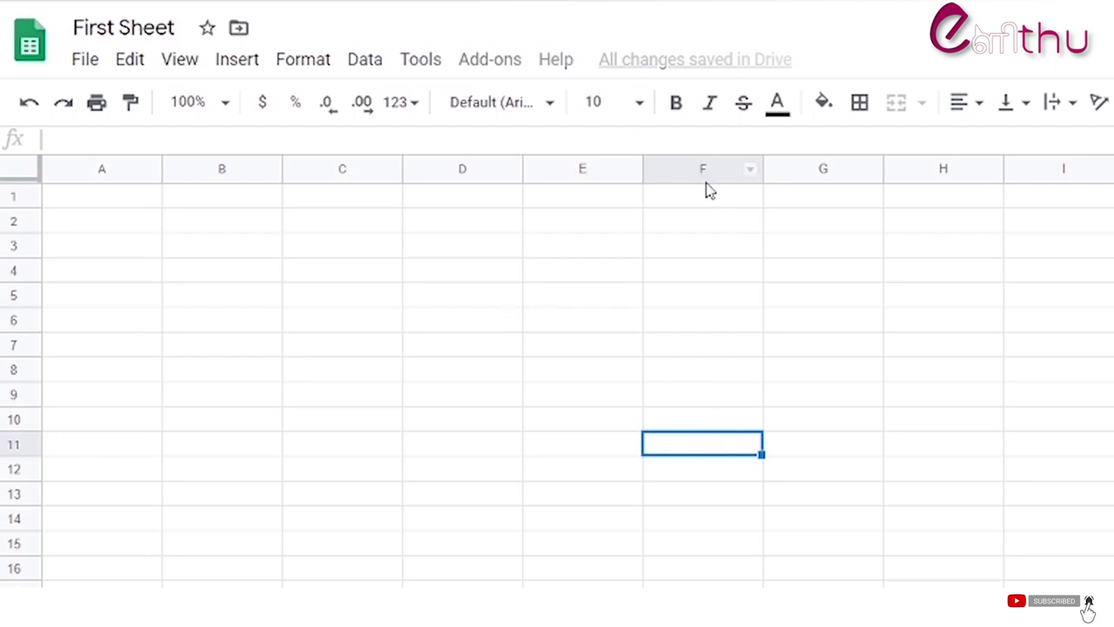
pyautogui.click(1052, 477)
pyautogui.scroll(-7, 1019, 566)
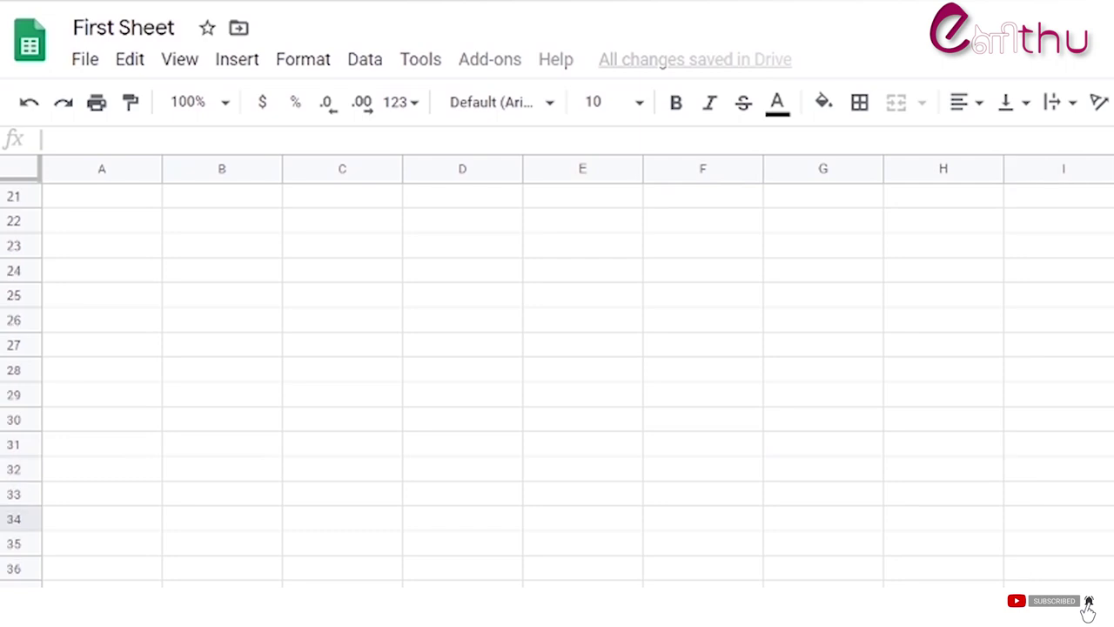
pyautogui.hotkey('ctrl', 'Home')
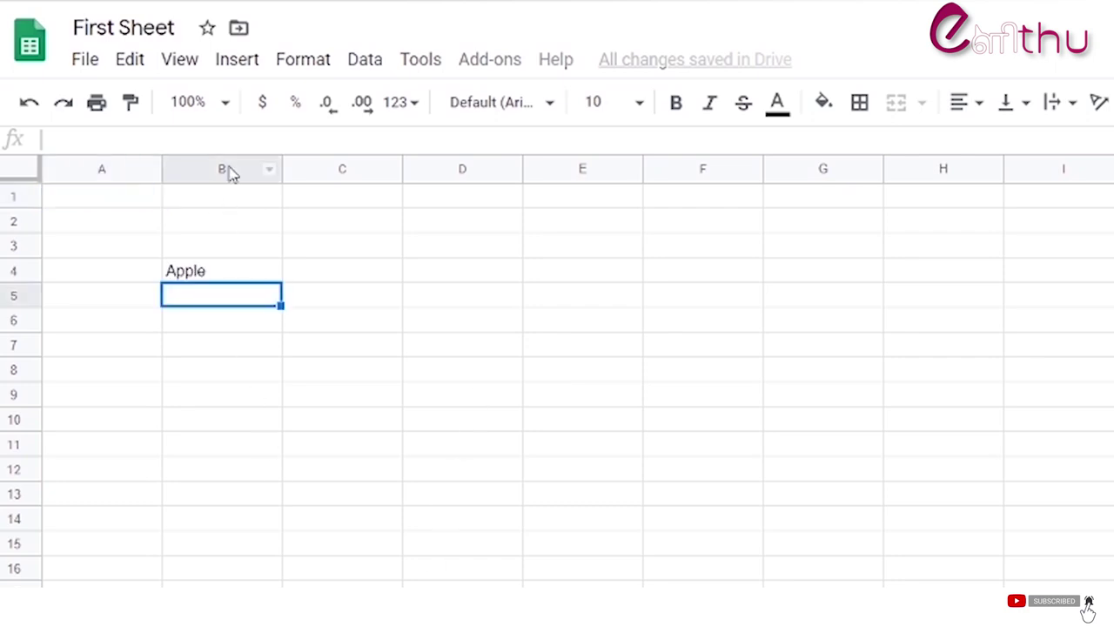
# Step: Select column B, row 9 and B15, then widen column A and adjust row 1's height
pyautogui.click(229, 171)
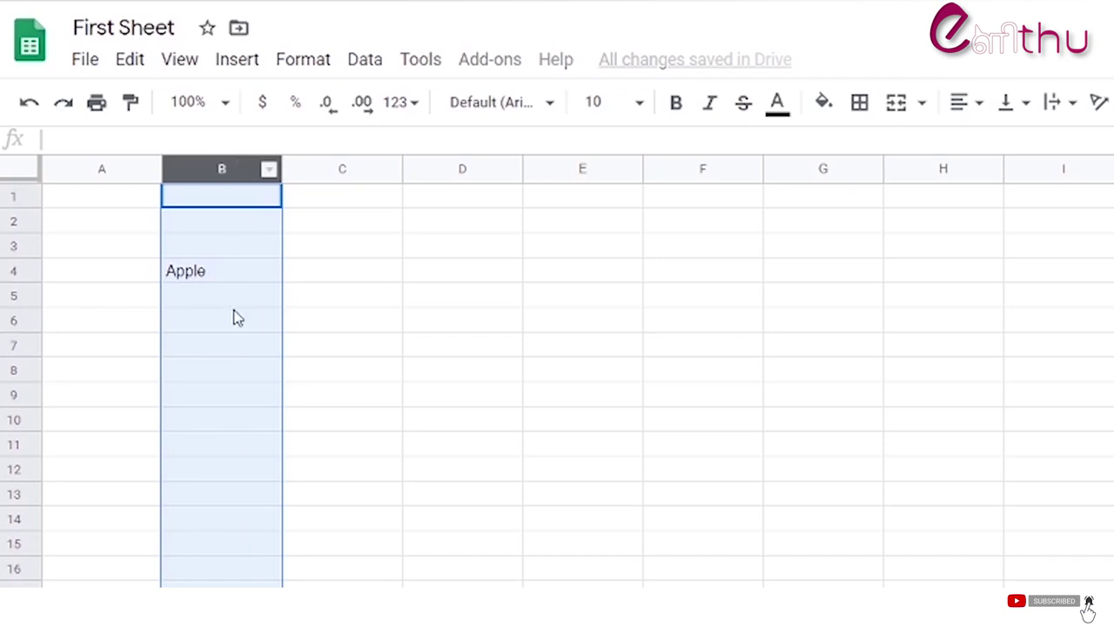
pyautogui.click(13, 395)
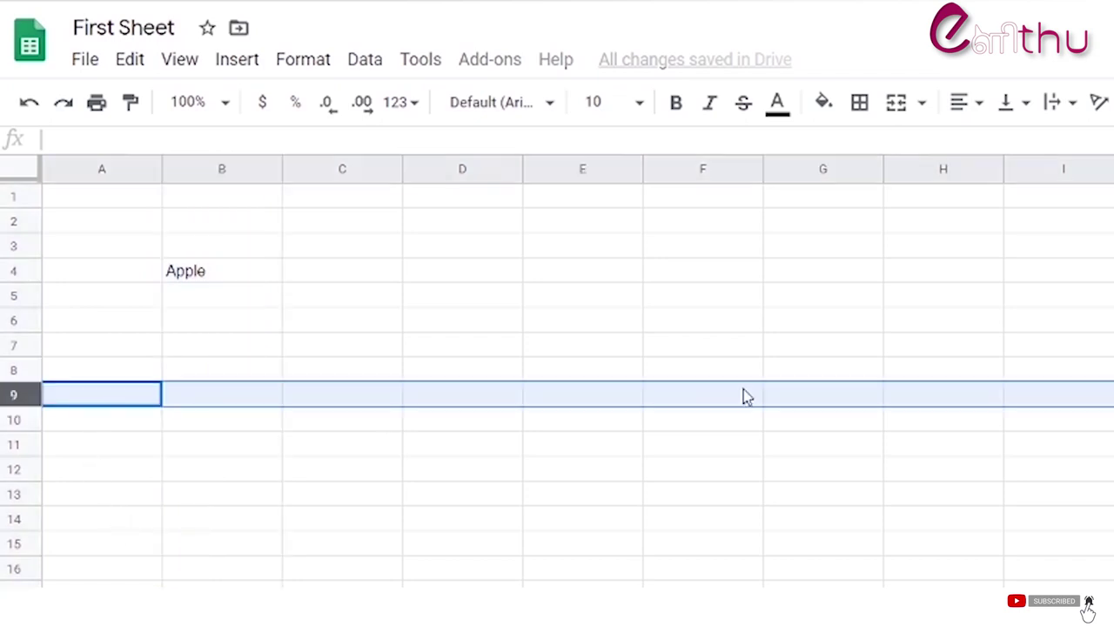
pyautogui.click(222, 542)
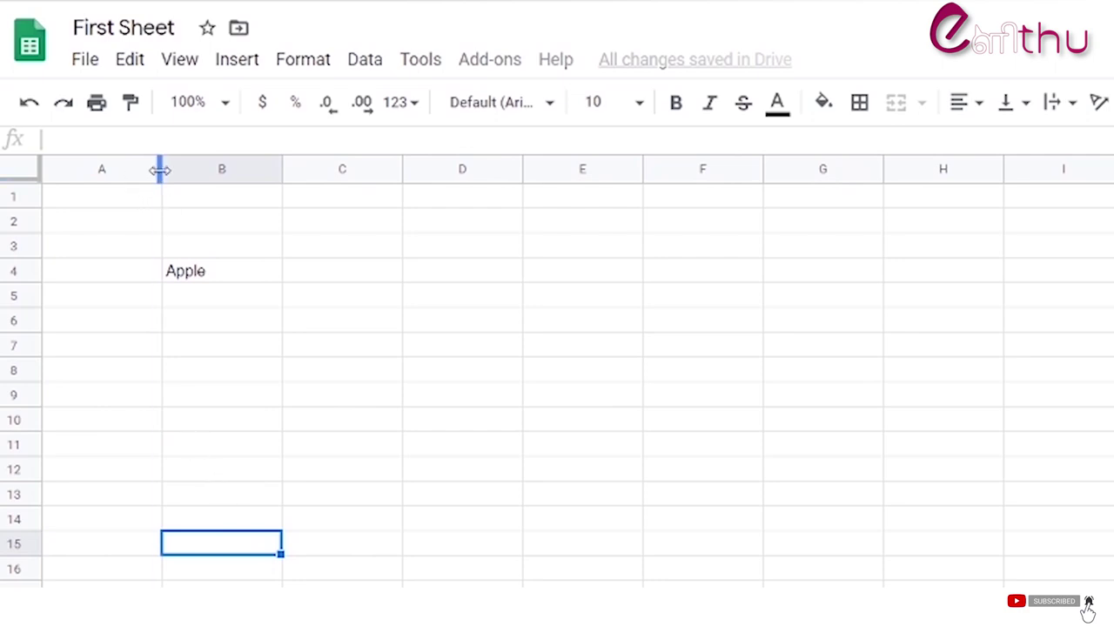
pyautogui.moveTo(159, 171); pyautogui.dragTo(348, 203)
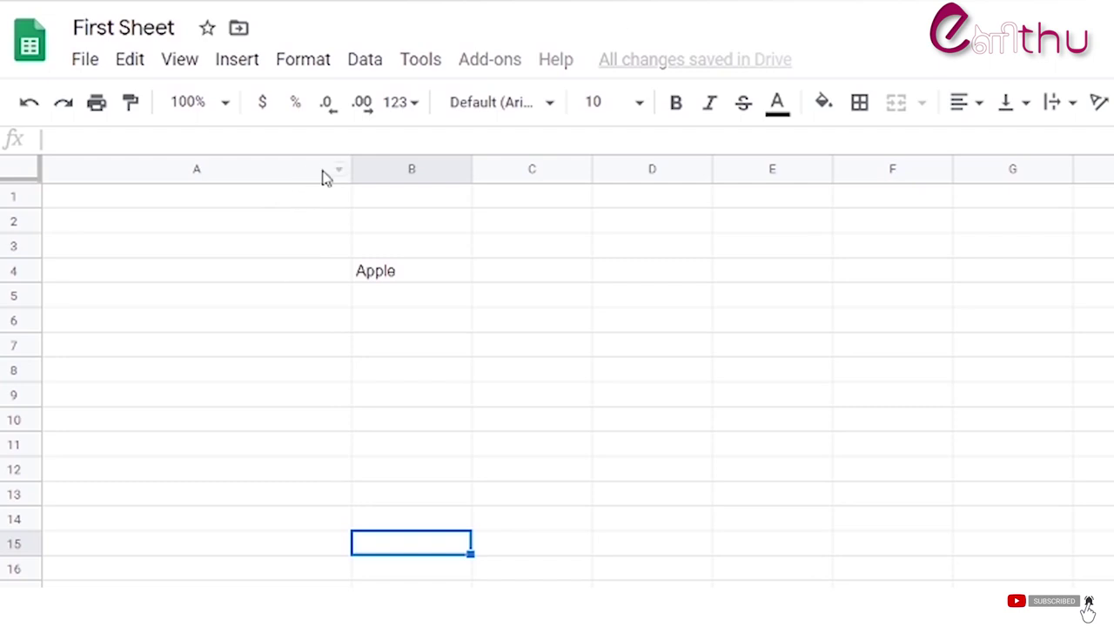
pyautogui.moveTo(348, 178); pyautogui.dragTo(207, 235)
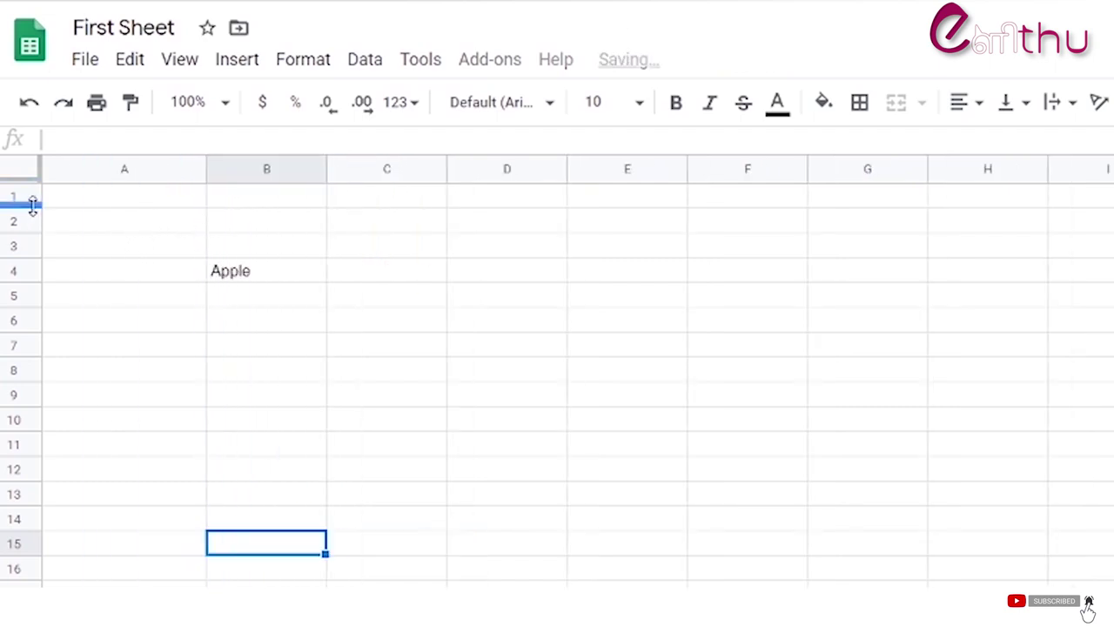
pyautogui.moveTo(30, 207)
pyautogui.mouseDown()
pyautogui.moveTo(19, 292)
pyautogui.moveTo(22, 208)
pyautogui.mouseUp()
# Step: Enter 'Orange' in B5 below Apple and narrow column B
pyautogui.click(261, 272)
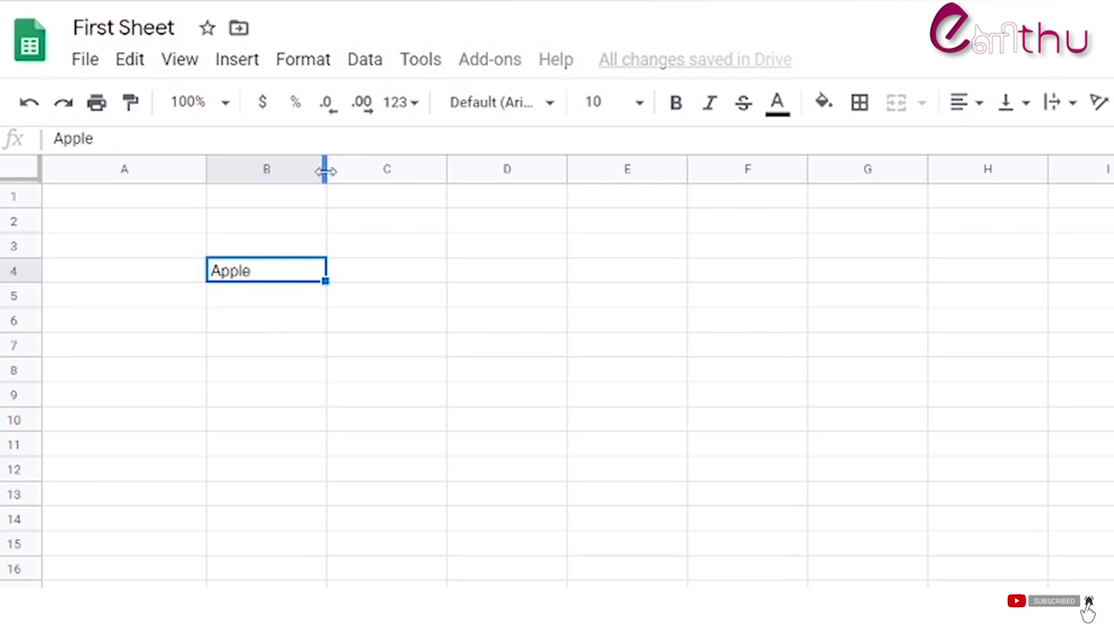
pyautogui.click(232, 302)
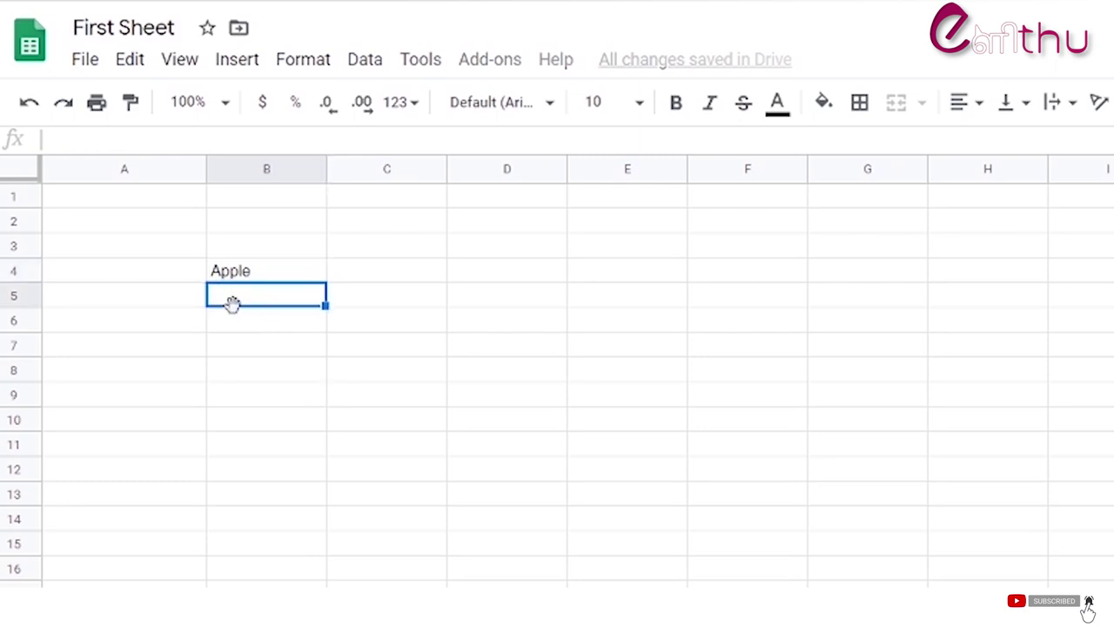
pyautogui.write('Orange')
pyautogui.click(203, 391)
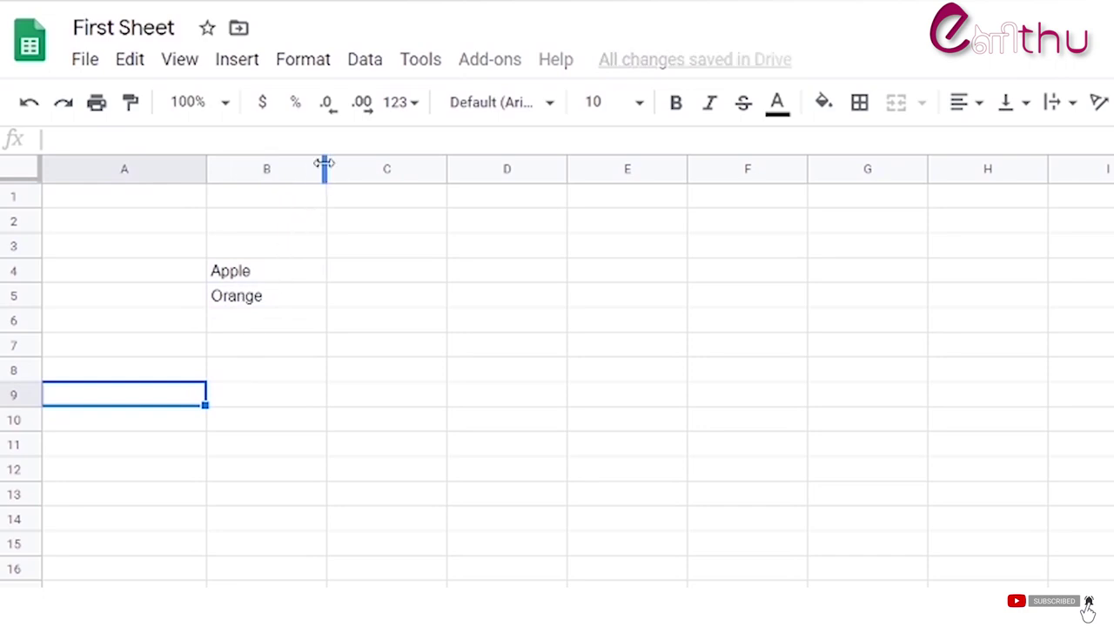
pyautogui.moveTo(324, 164); pyautogui.dragTo(268, 164)
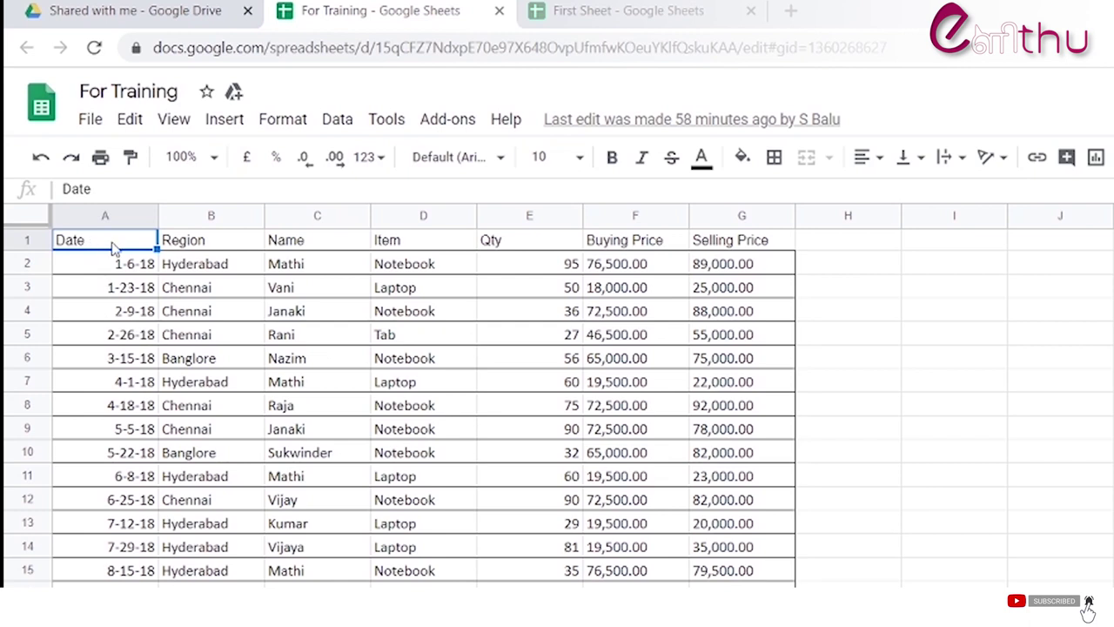
# Step: Center the Date header, then center all header labels in row 1
pyautogui.click(131, 274)
pyautogui.click(540, 270)
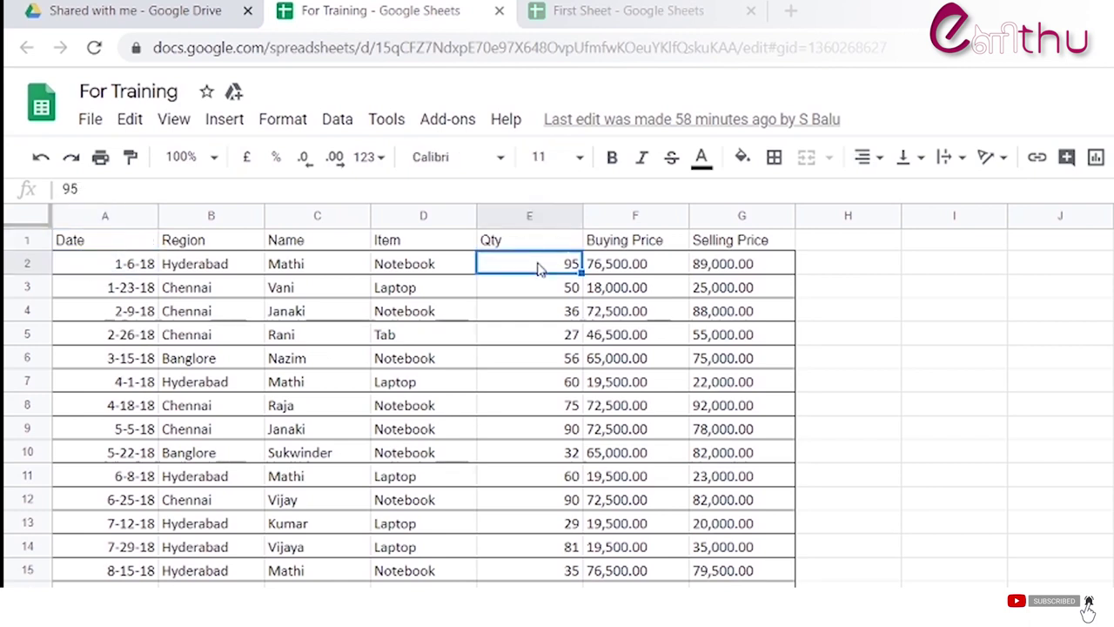
pyautogui.click(648, 267)
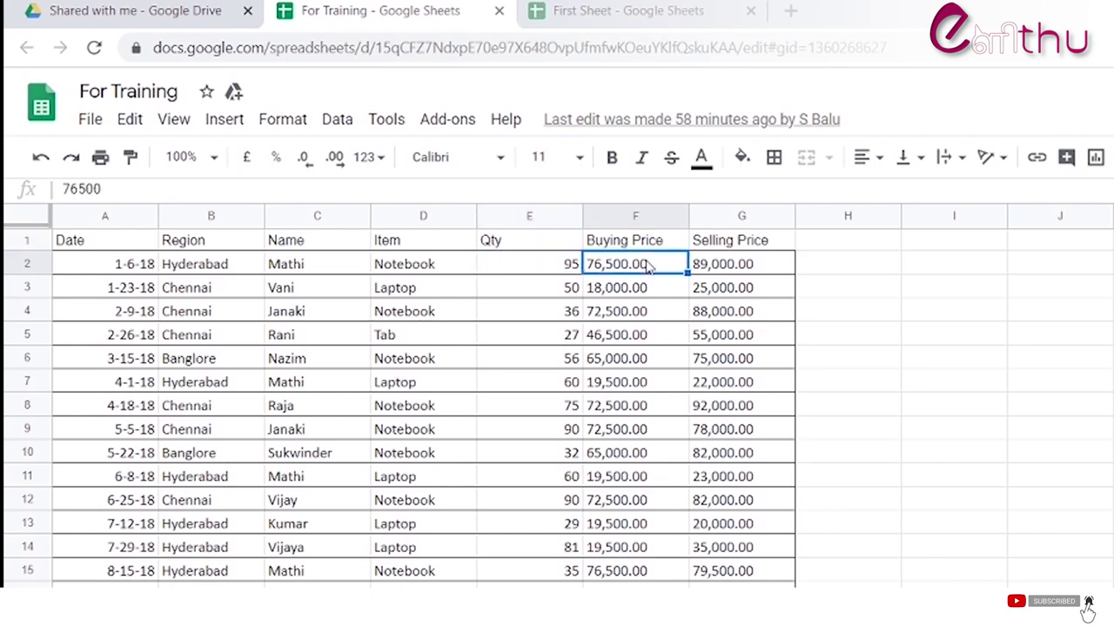
pyautogui.click(106, 246)
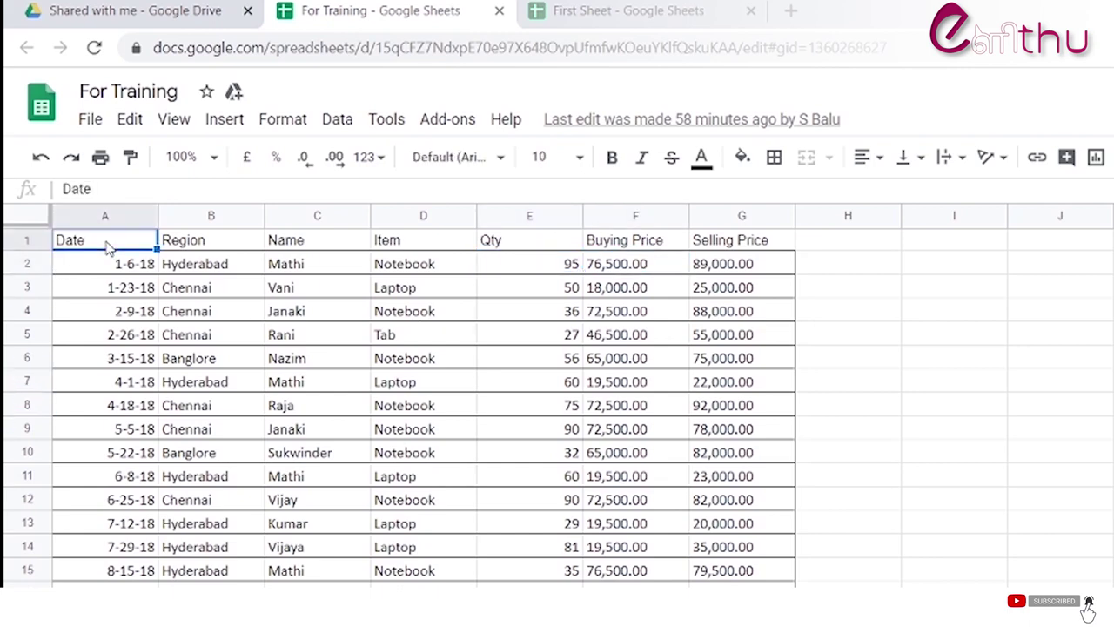
pyautogui.click(883, 159)
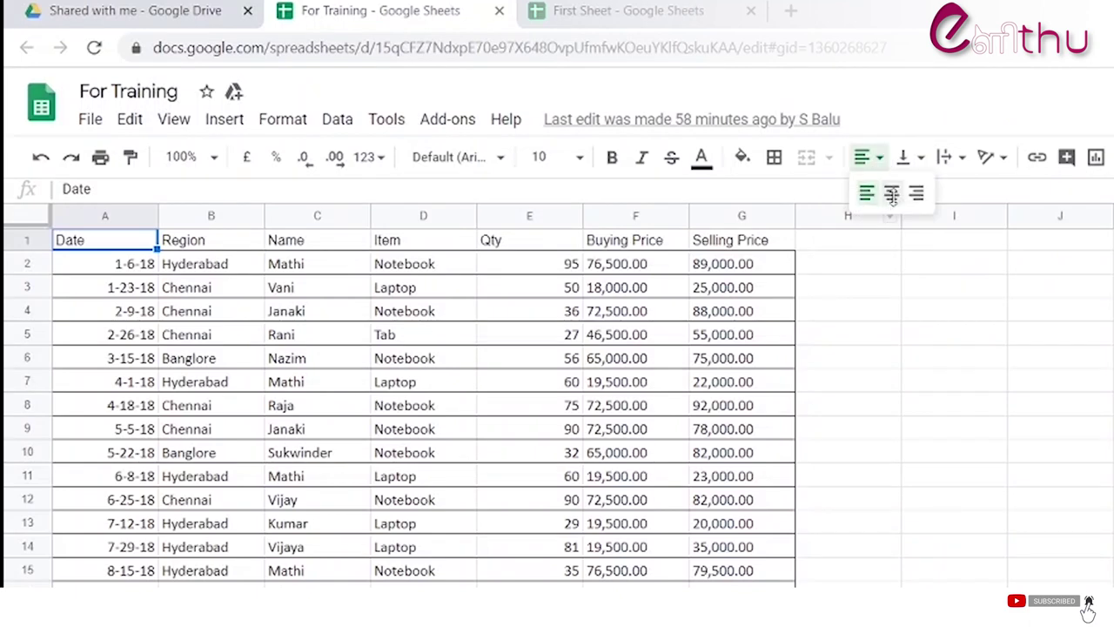
pyautogui.click(891, 193)
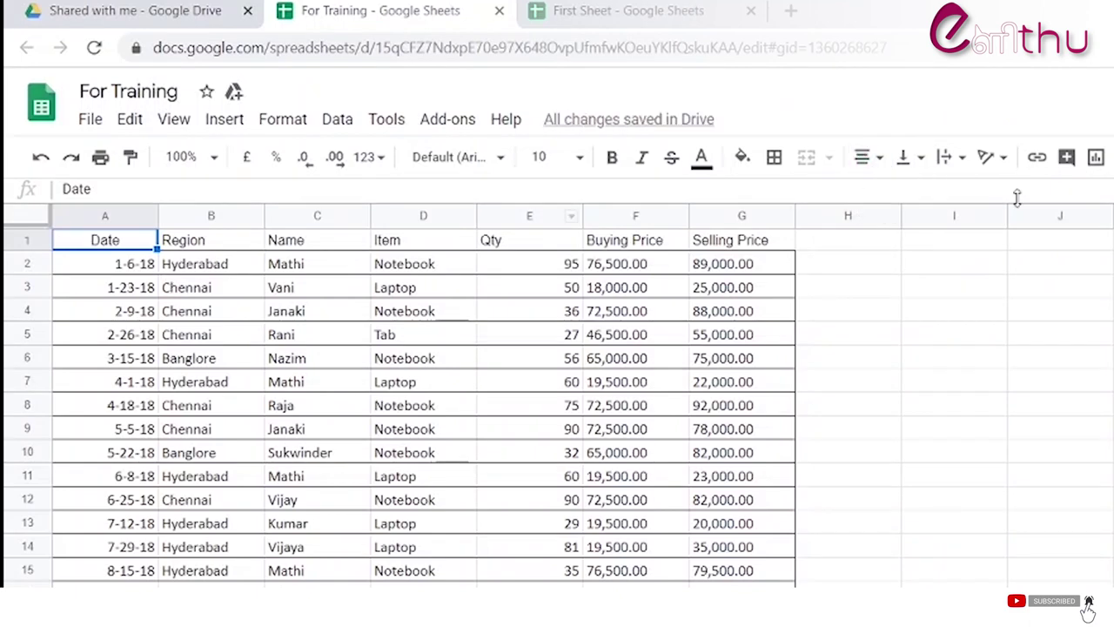
pyautogui.click(35, 240)
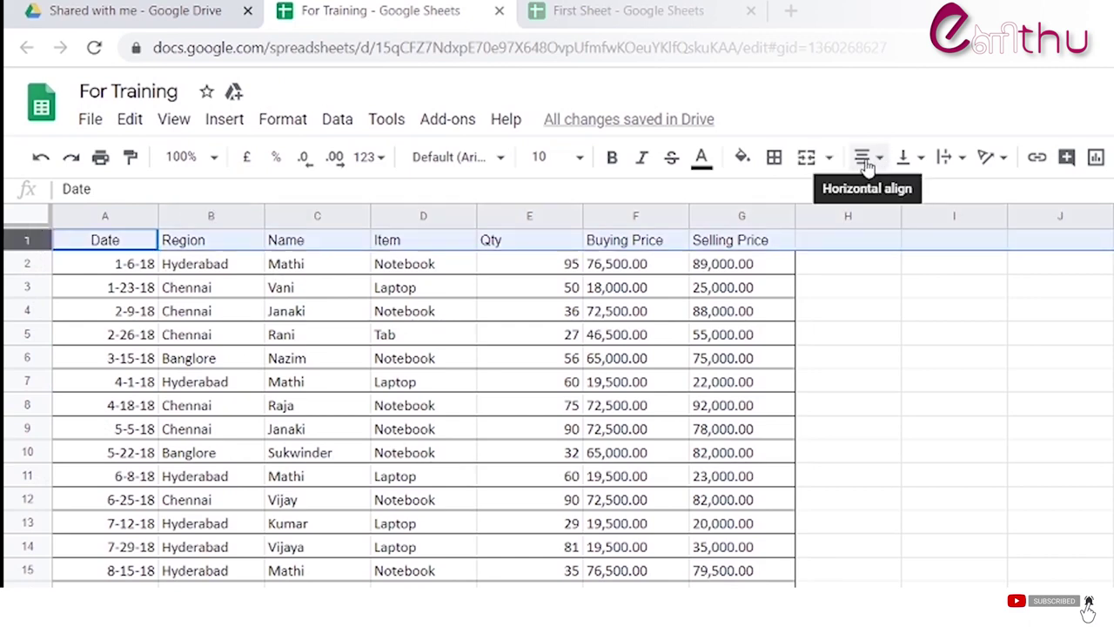
pyautogui.click(883, 159)
pyautogui.click(891, 193)
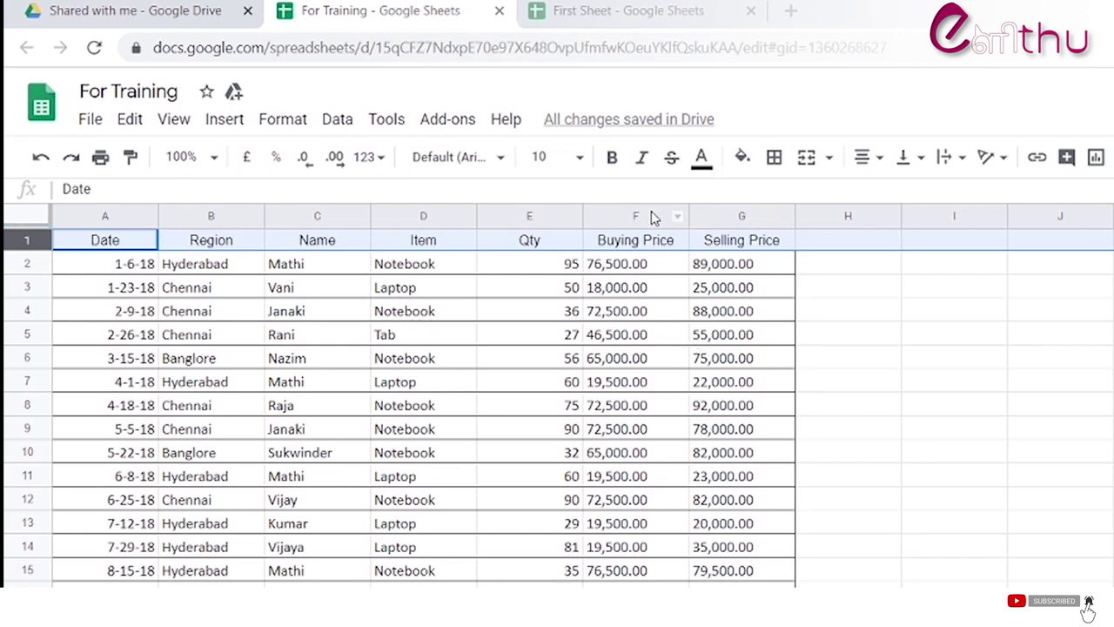
# Step: Right-align the Buying Price and Selling Price columns F and G
pyautogui.click(648, 215)
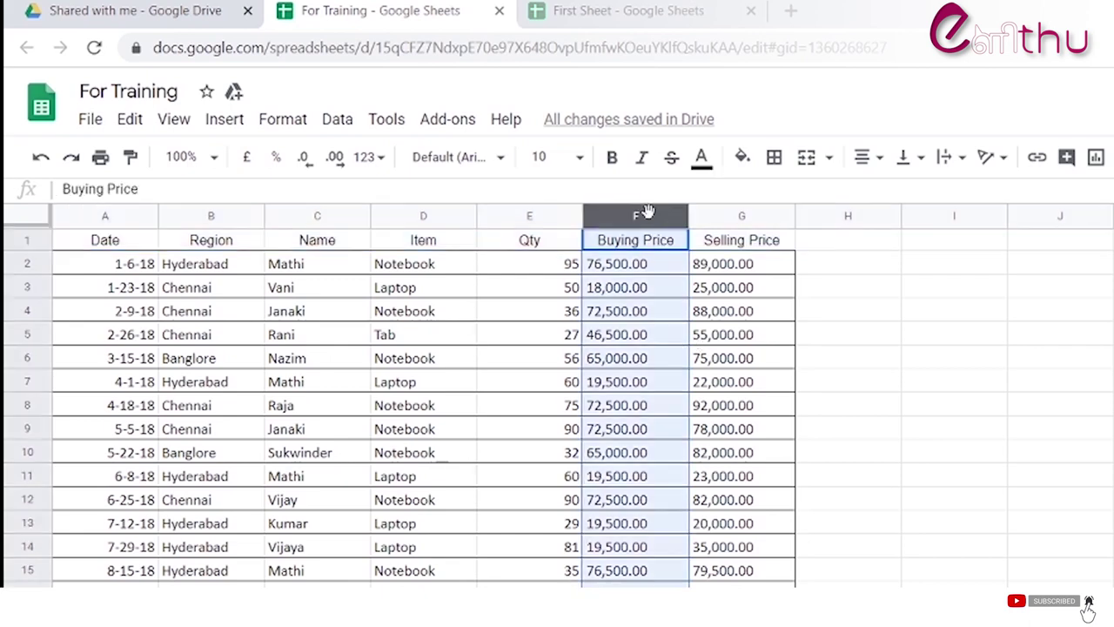
pyautogui.keyDown('shift'); pyautogui.click(721, 217); pyautogui.keyUp('shift')
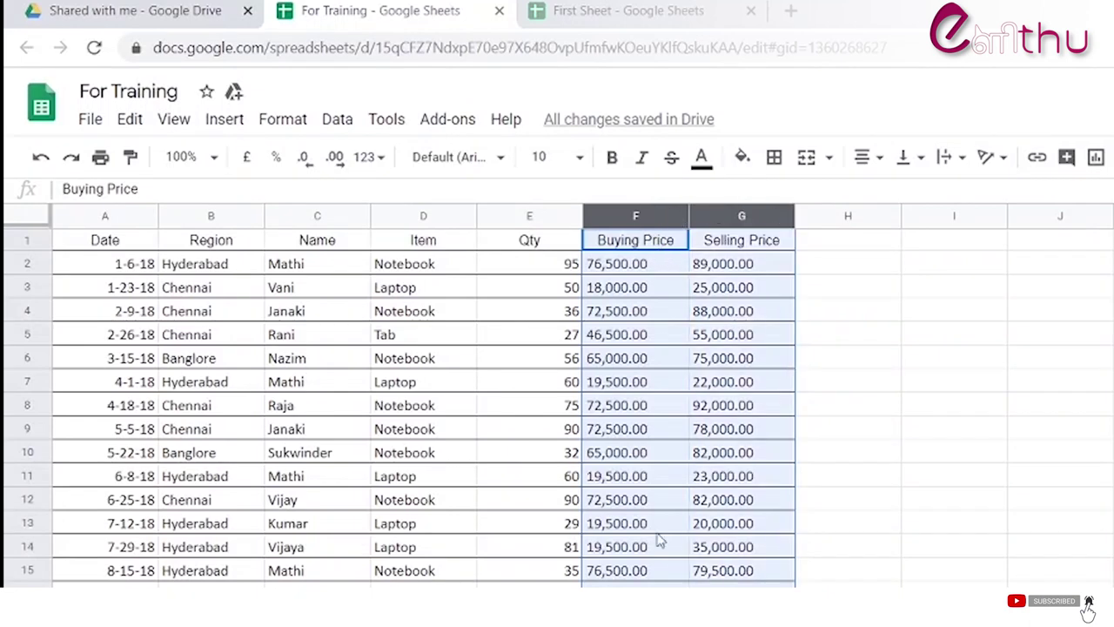
pyautogui.click(870, 157)
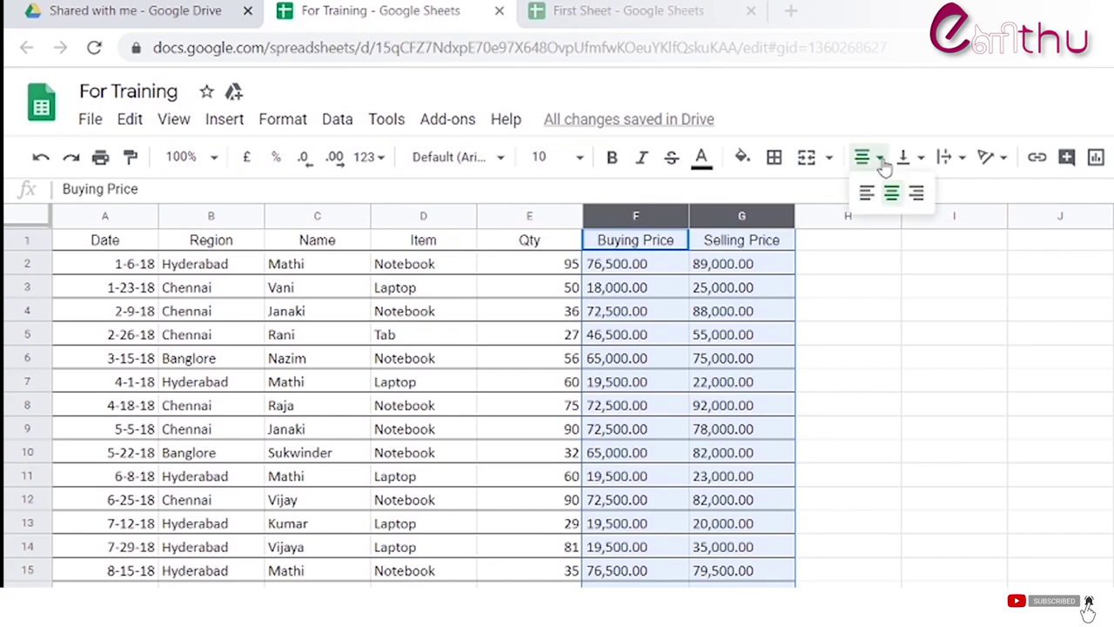
pyautogui.click(921, 195)
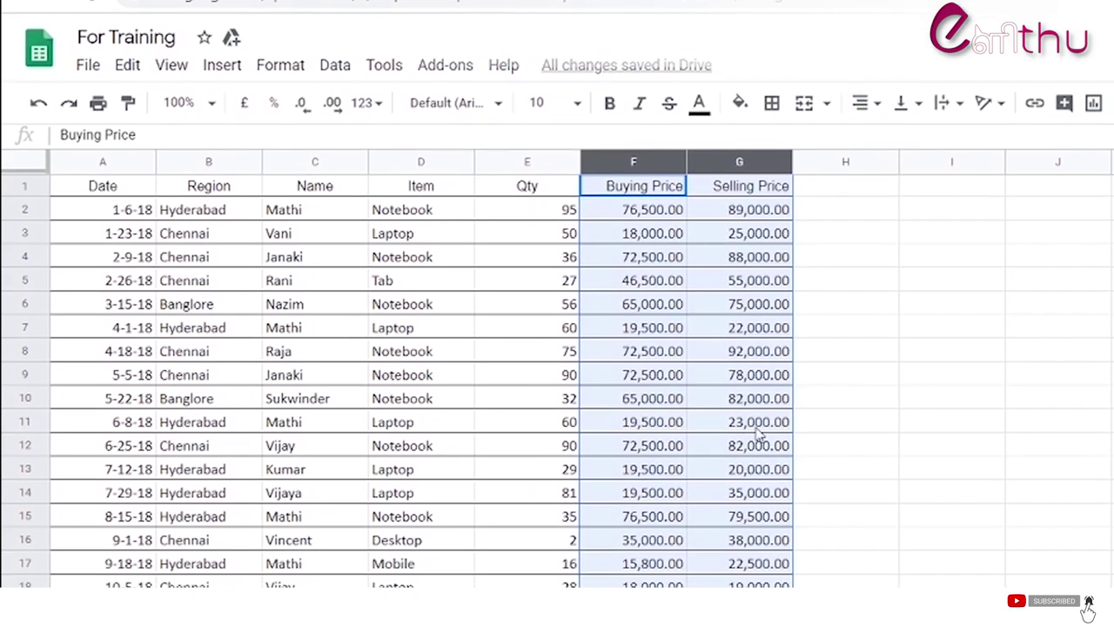
pyautogui.click(847, 405)
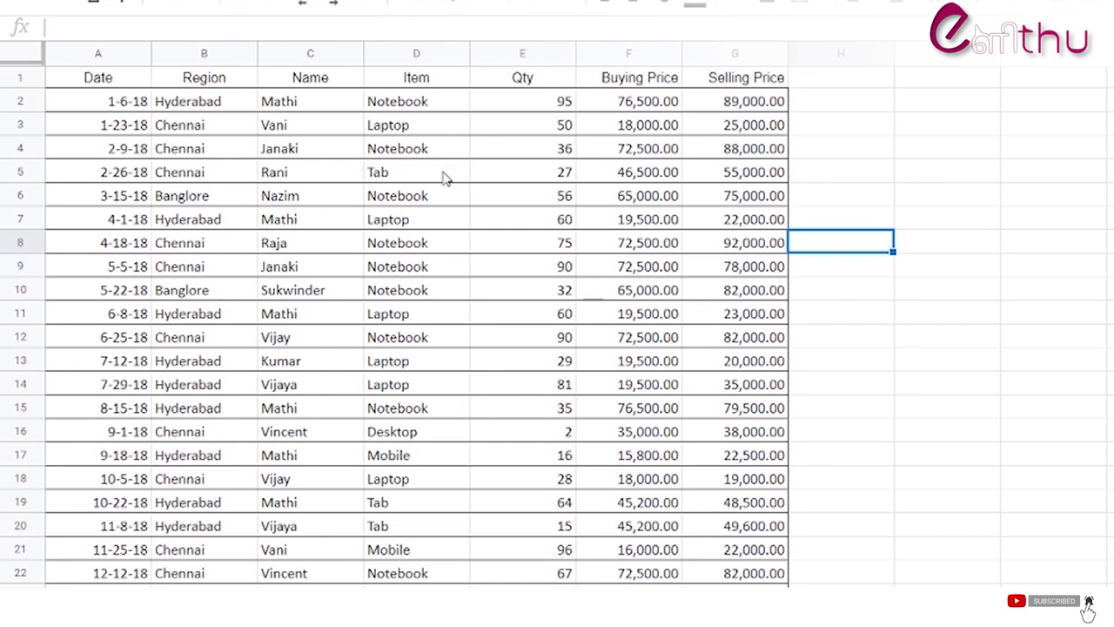
pyautogui.click(18, 102)
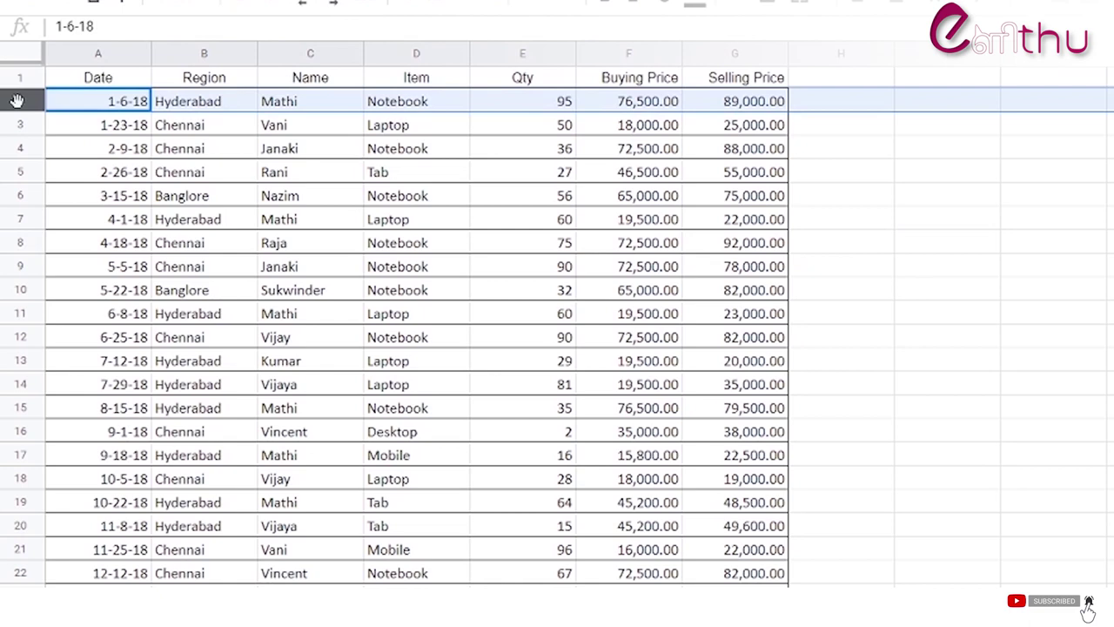
pyautogui.keyDown('ctrl'); pyautogui.click(21, 126); pyautogui.keyUp('ctrl')
pyautogui.keyDown('ctrl'); pyautogui.click(22, 146); pyautogui.keyUp('ctrl')
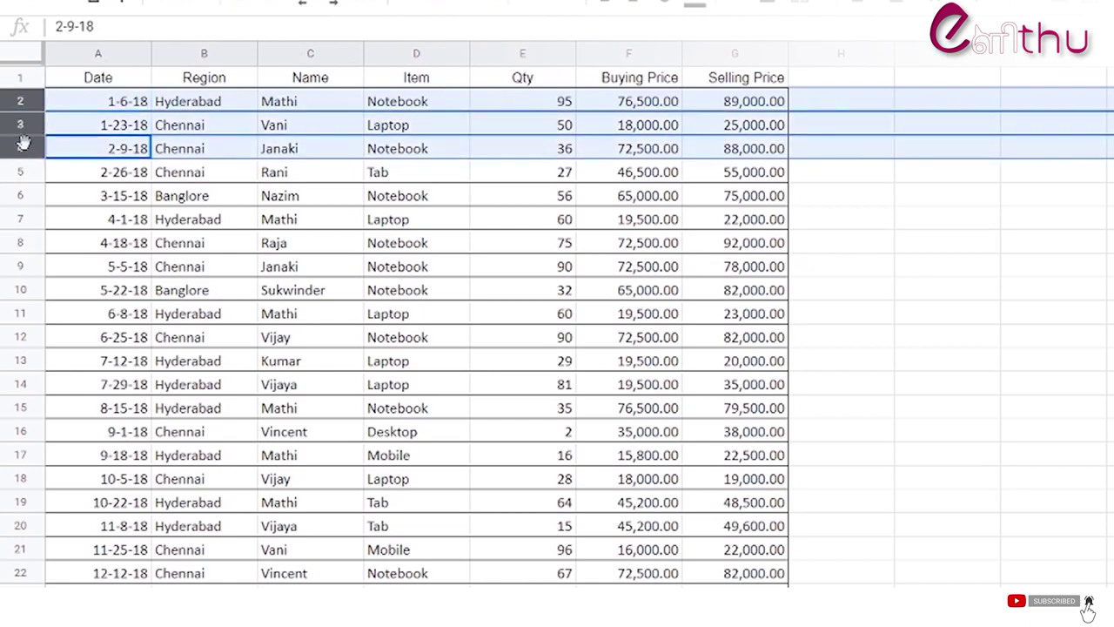
pyautogui.keyDown('ctrl'); pyautogui.click(20, 290); pyautogui.keyUp('ctrl')
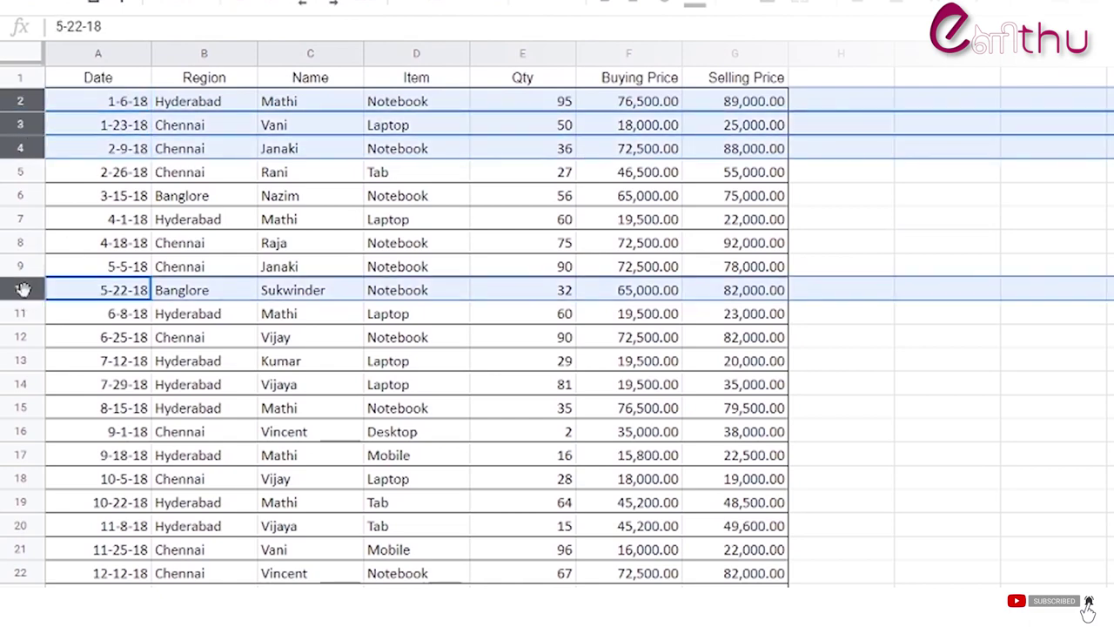
pyautogui.keyDown('ctrl'); pyautogui.click(12, 456); pyautogui.keyUp('ctrl')
pyautogui.keyDown('ctrl'); pyautogui.click(19, 550); pyautogui.keyUp('ctrl')
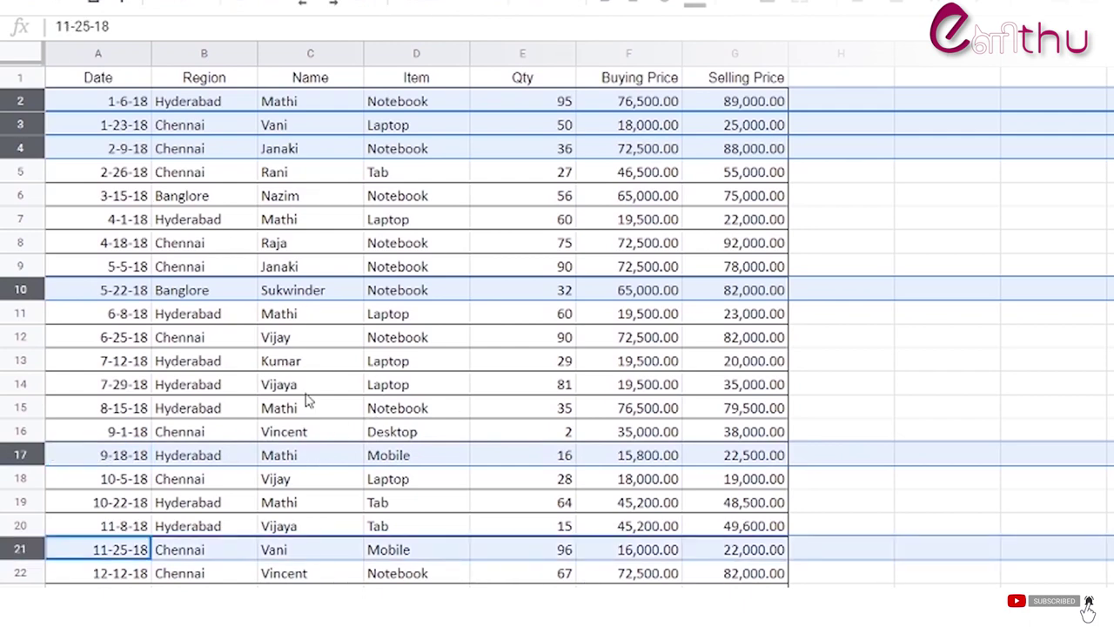
pyautogui.click(22, 101)
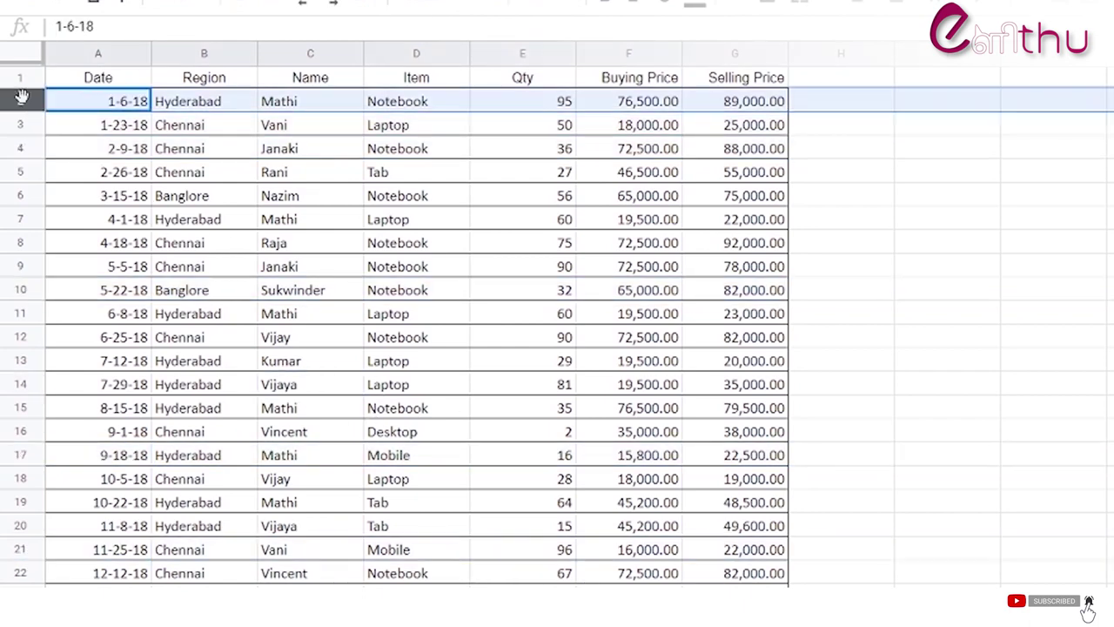
pyautogui.keyDown('shift'); pyautogui.click(21, 290); pyautogui.keyUp('shift')
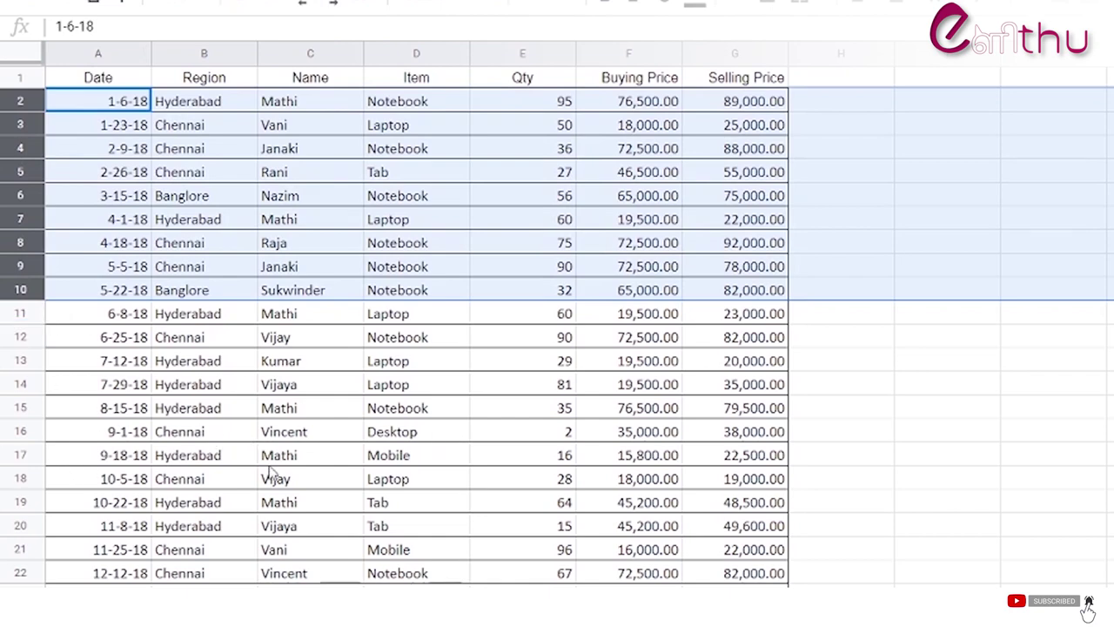
pyautogui.click(196, 435)
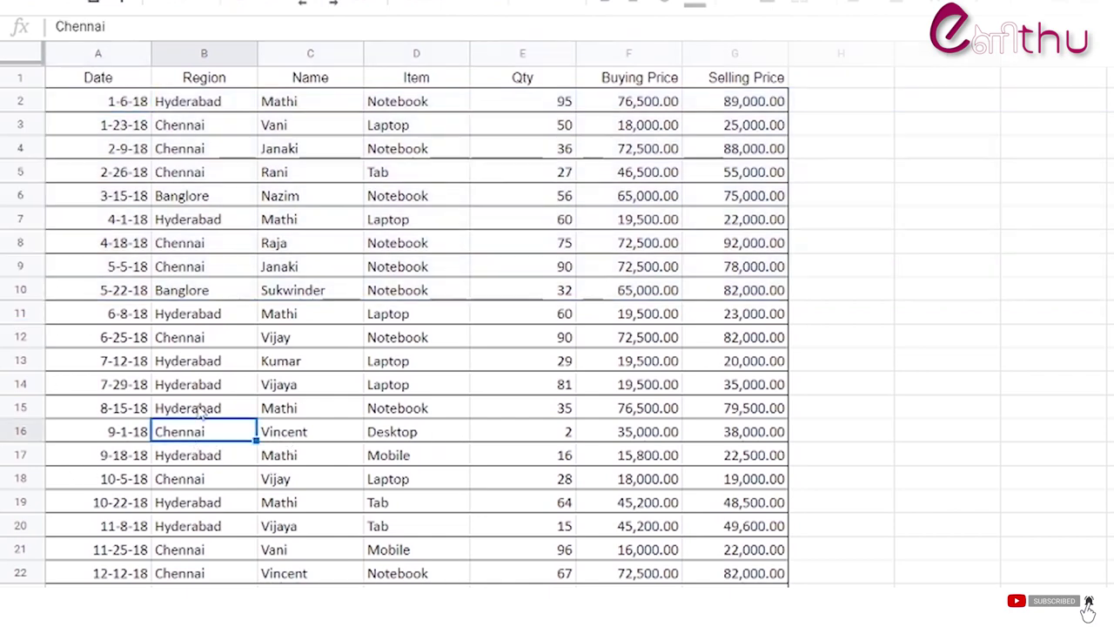
pyautogui.click(103, 55)
pyautogui.click(423, 54)
pyautogui.click(309, 290)
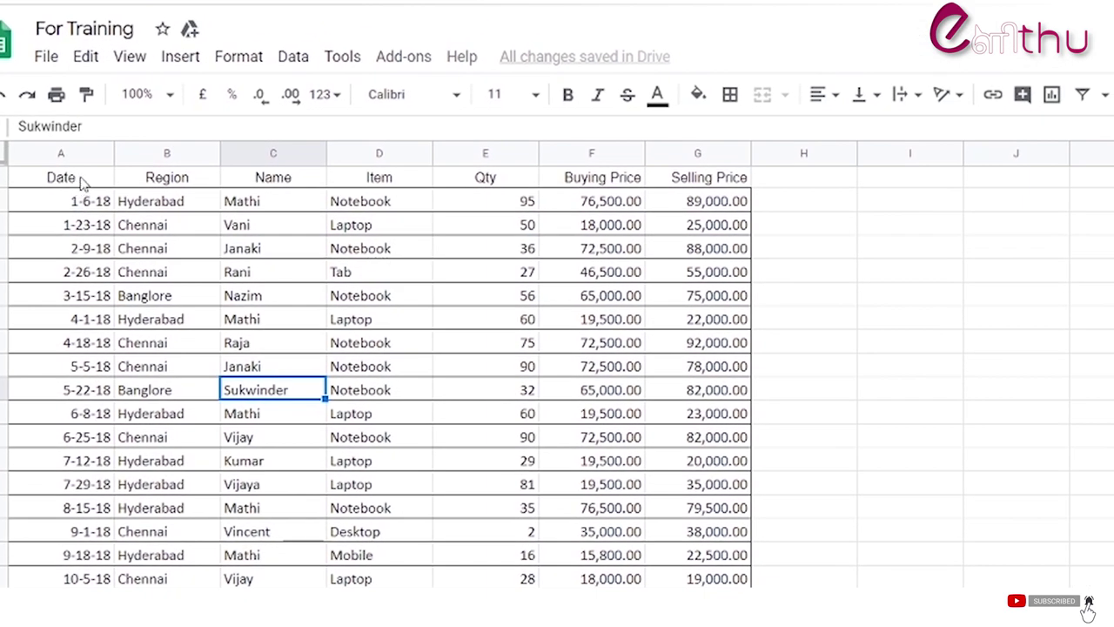
# Step: Tilt the Date header in A1 upward
pyautogui.click(81, 180)
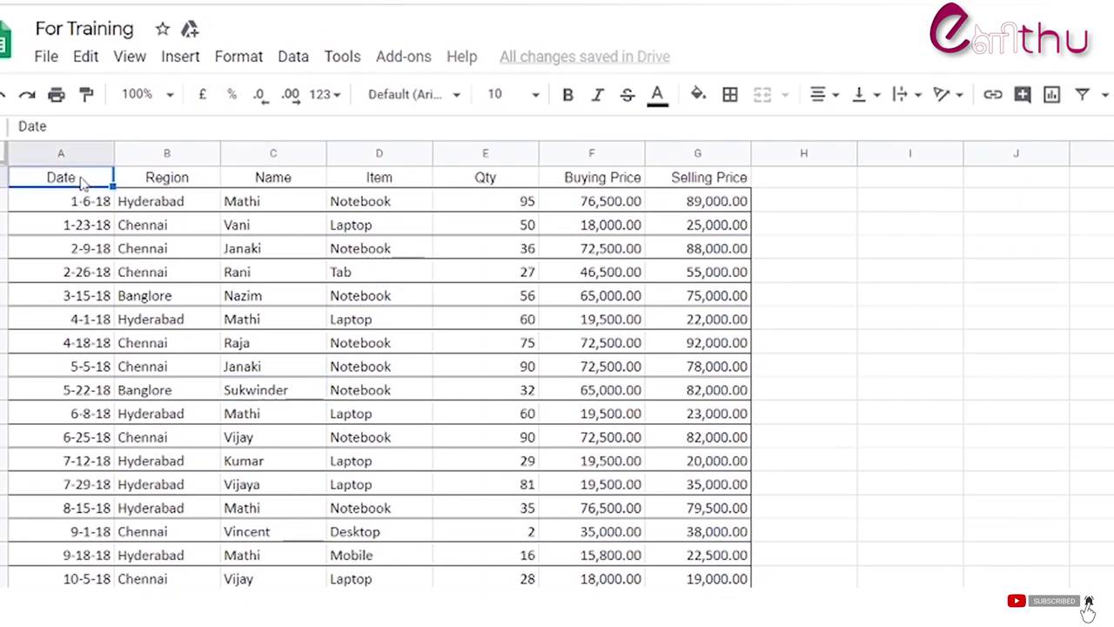
pyautogui.click(959, 96)
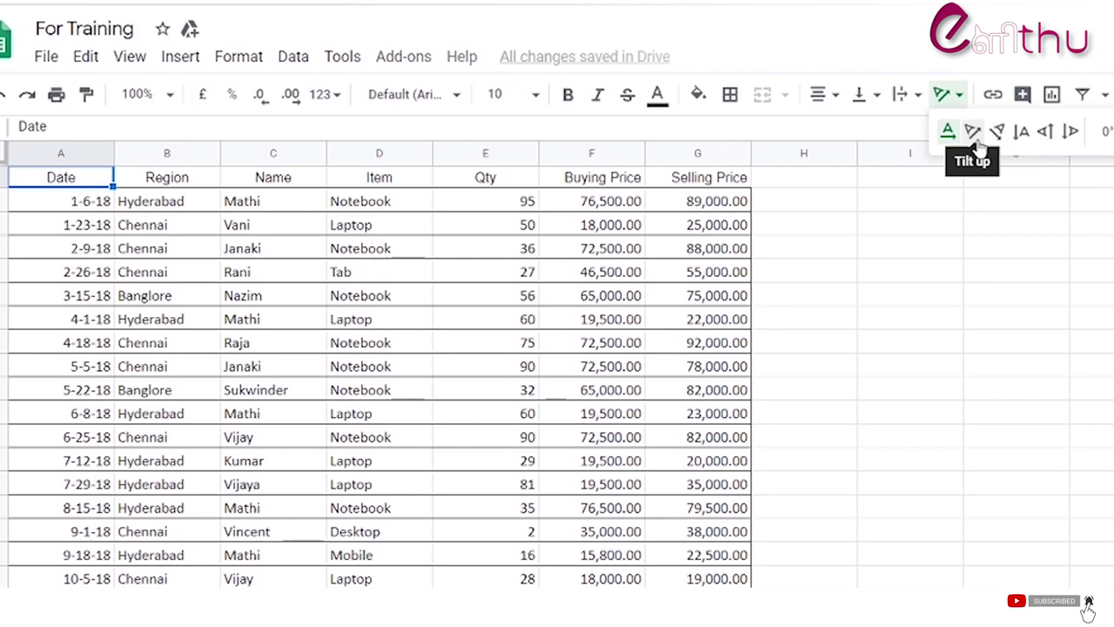
pyautogui.click(972, 135)
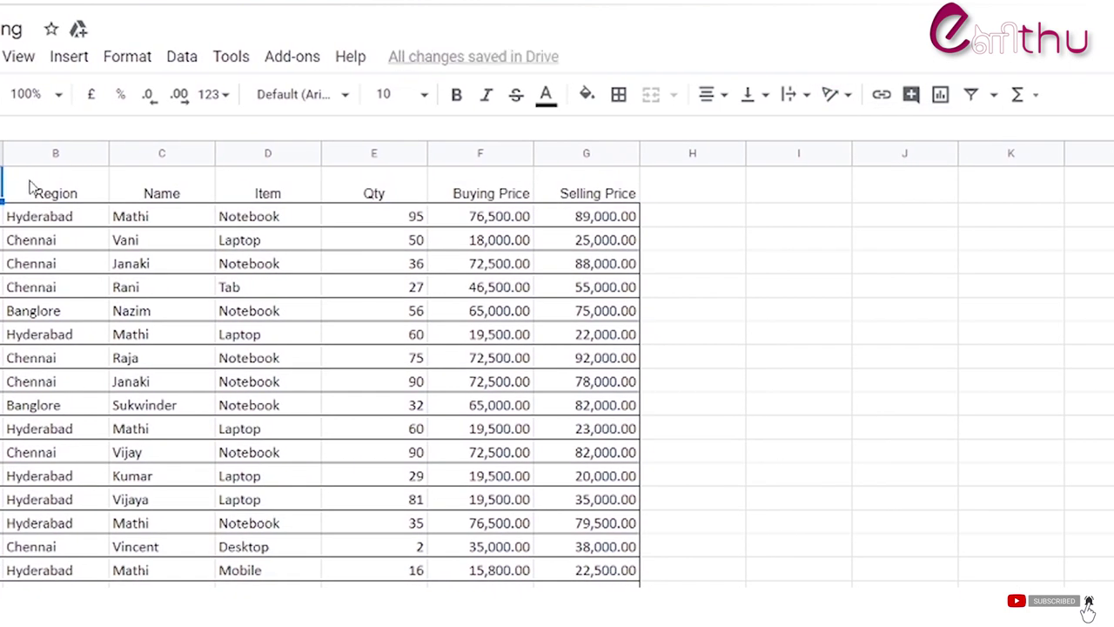
# Step: Rotate the Region header to -15°, then stack it vertically; paste Lorem ipsum into I3
pyautogui.click(76, 199)
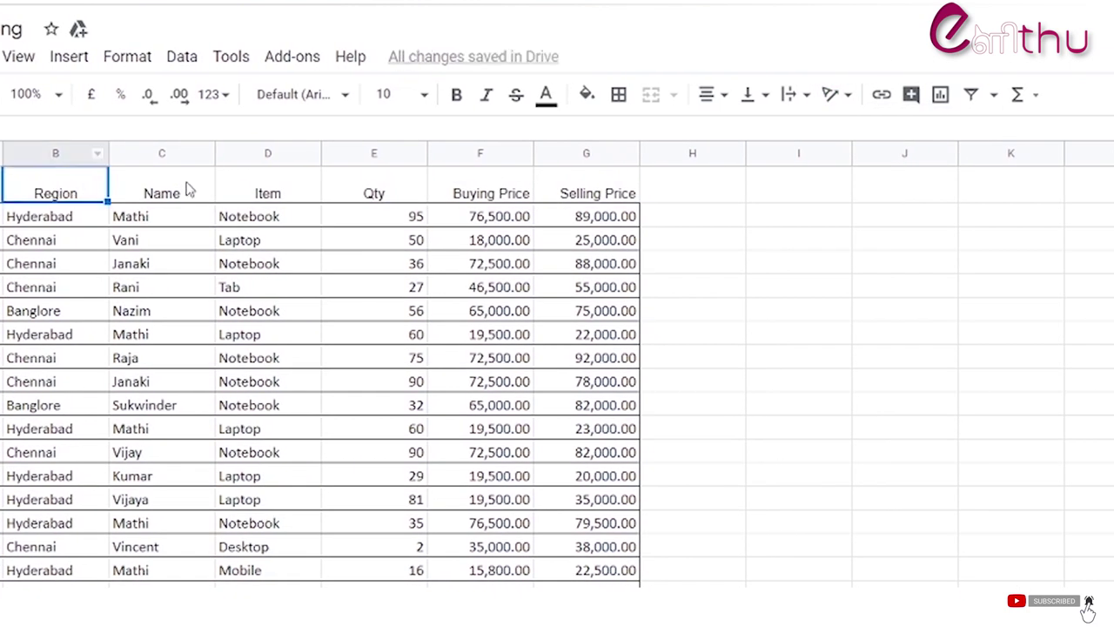
pyautogui.click(848, 98)
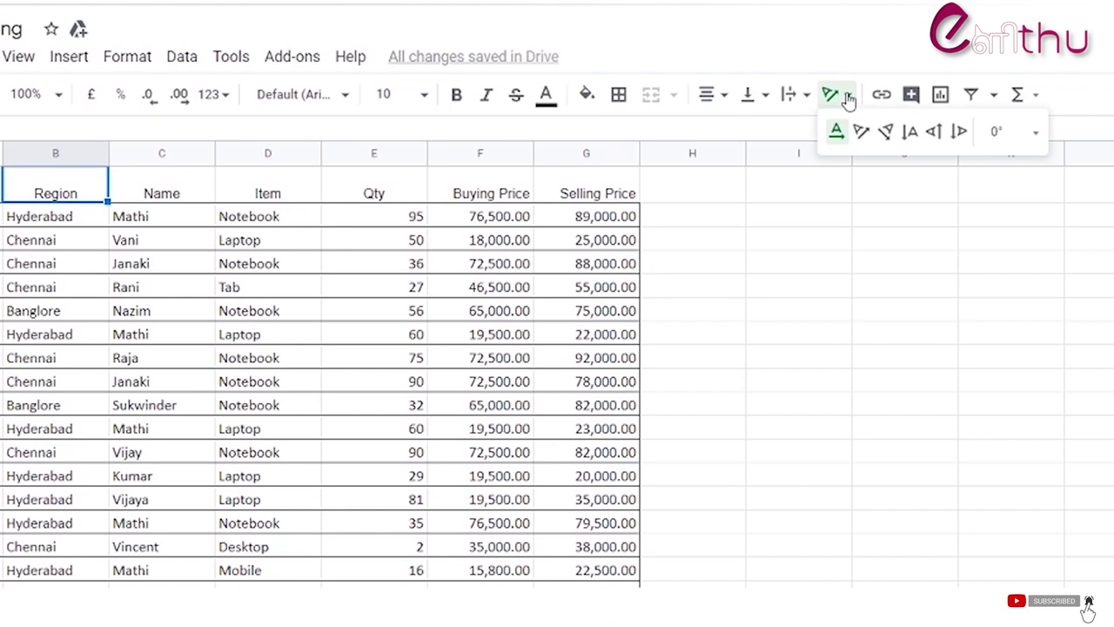
pyautogui.click(1000, 132)
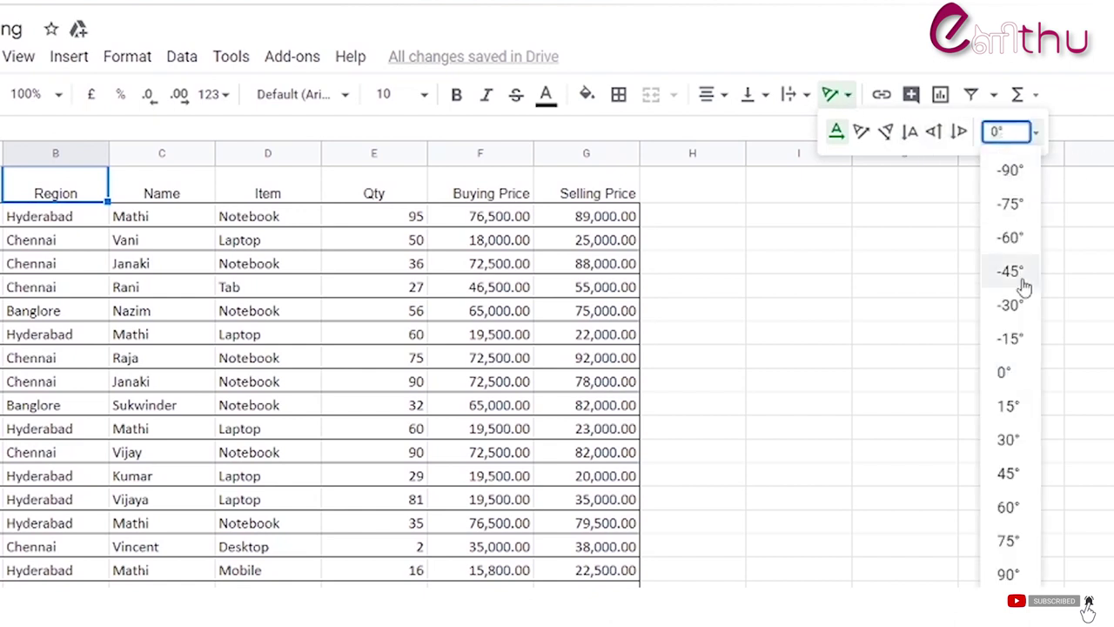
pyautogui.click(1010, 341)
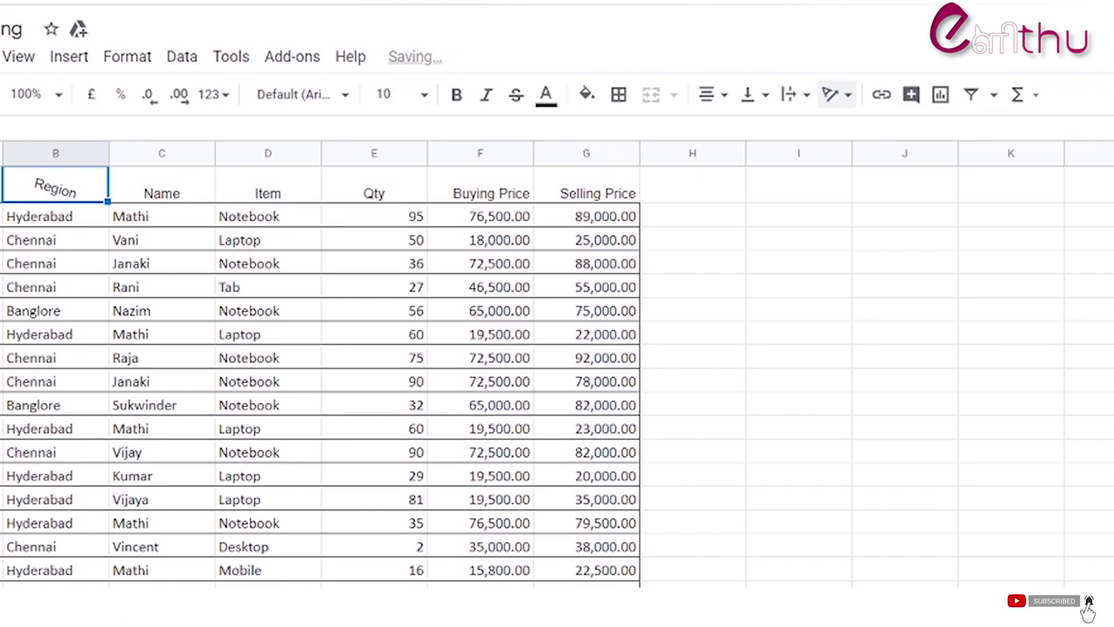
pyautogui.click(837, 94)
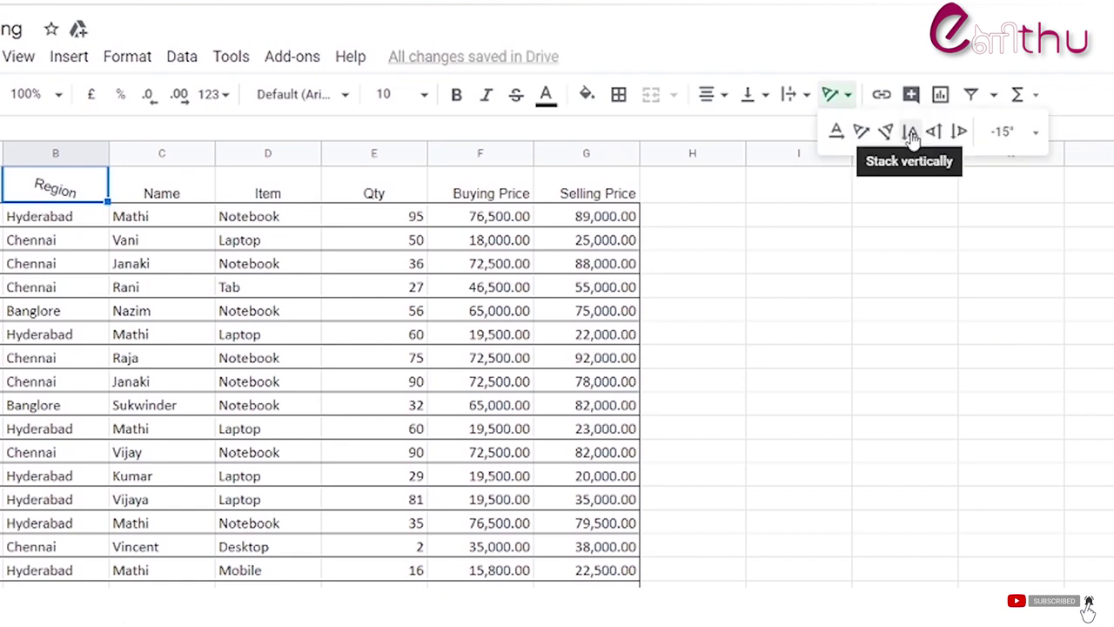
pyautogui.click(909, 133)
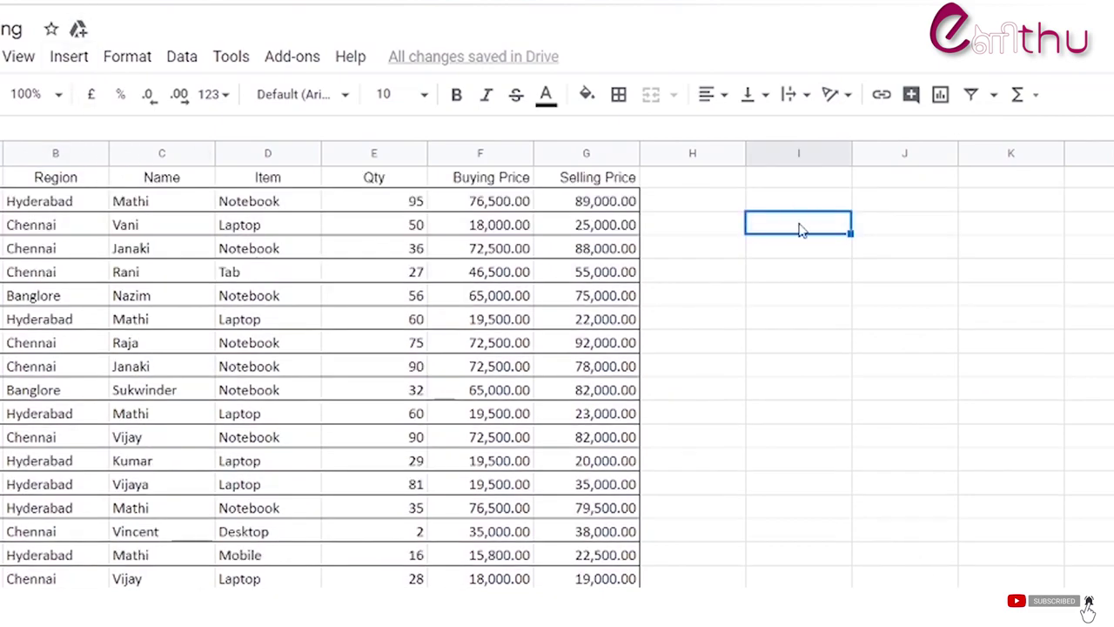
pyautogui.hotkey('ctrl', 'v')
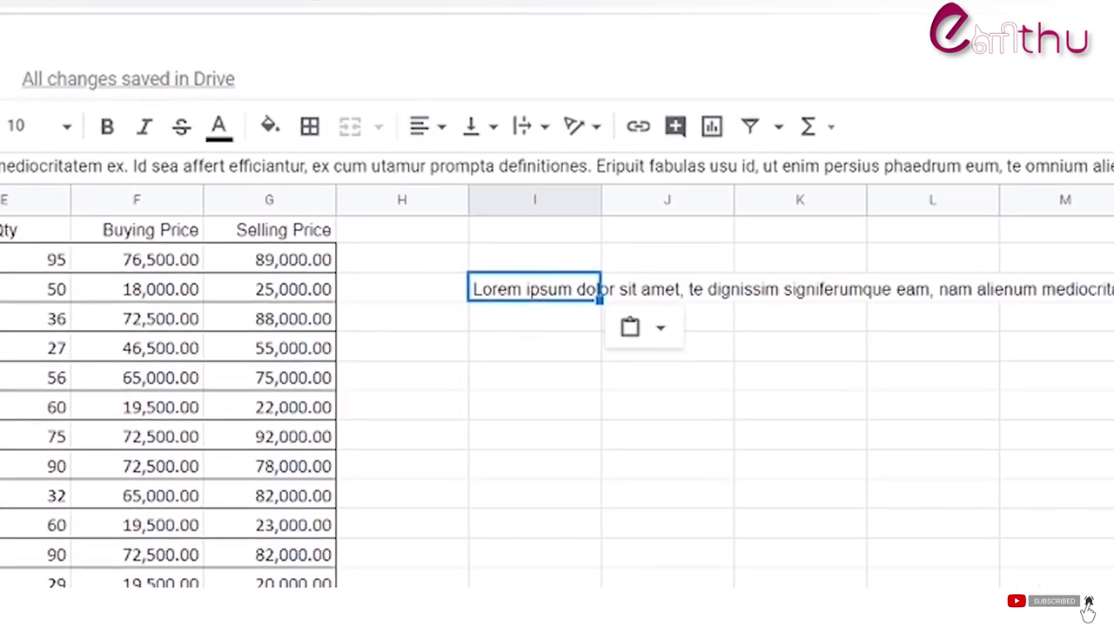
# Step: Wrap the I3 paragraph after trying Clip and Overflow, and widen column I
pyautogui.click(545, 131)
pyautogui.click(560, 169)
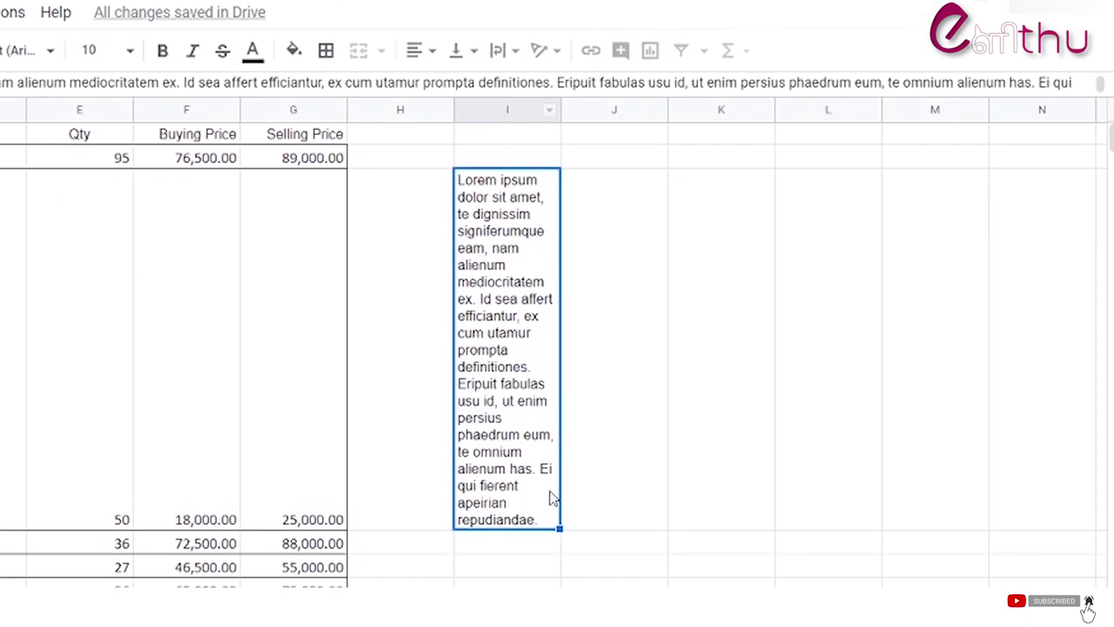
pyautogui.hotkey('ctrl', 'z')
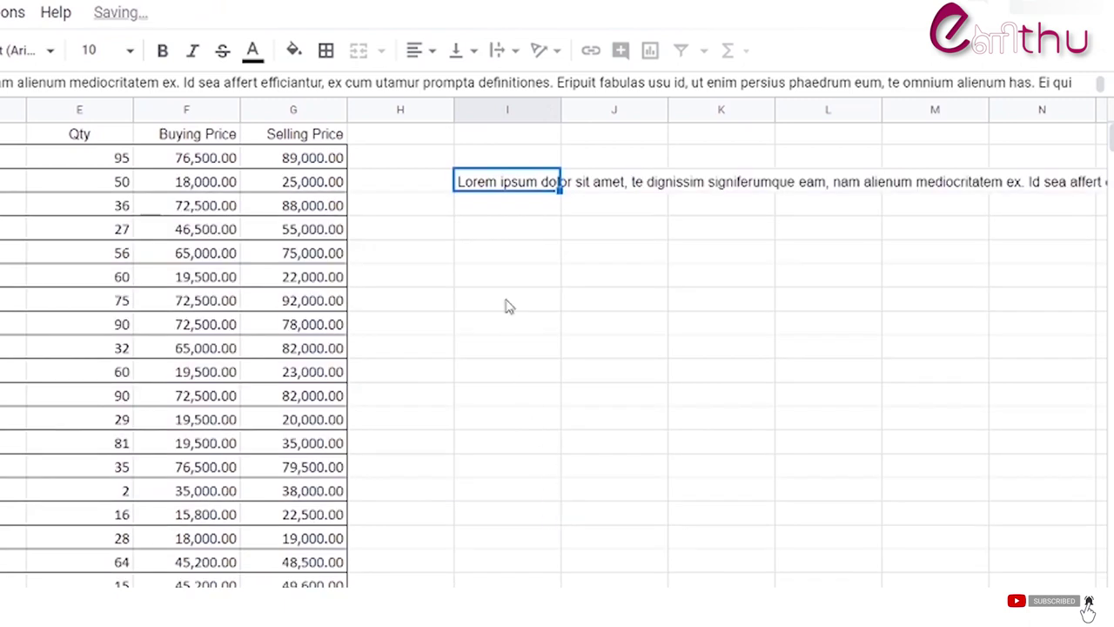
pyautogui.click(516, 52)
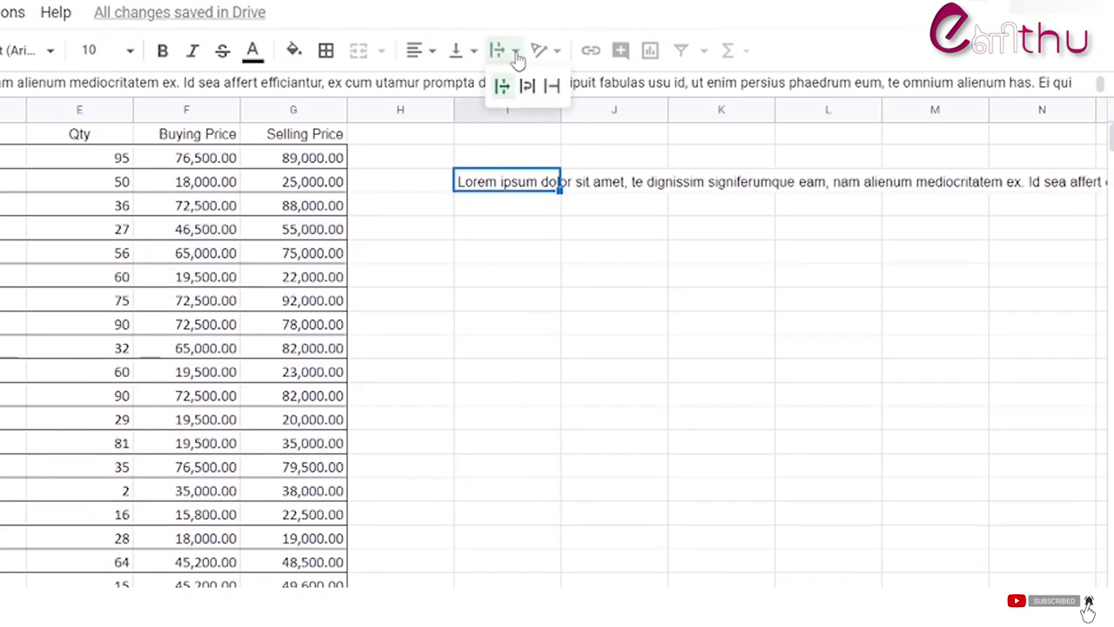
pyautogui.click(551, 85)
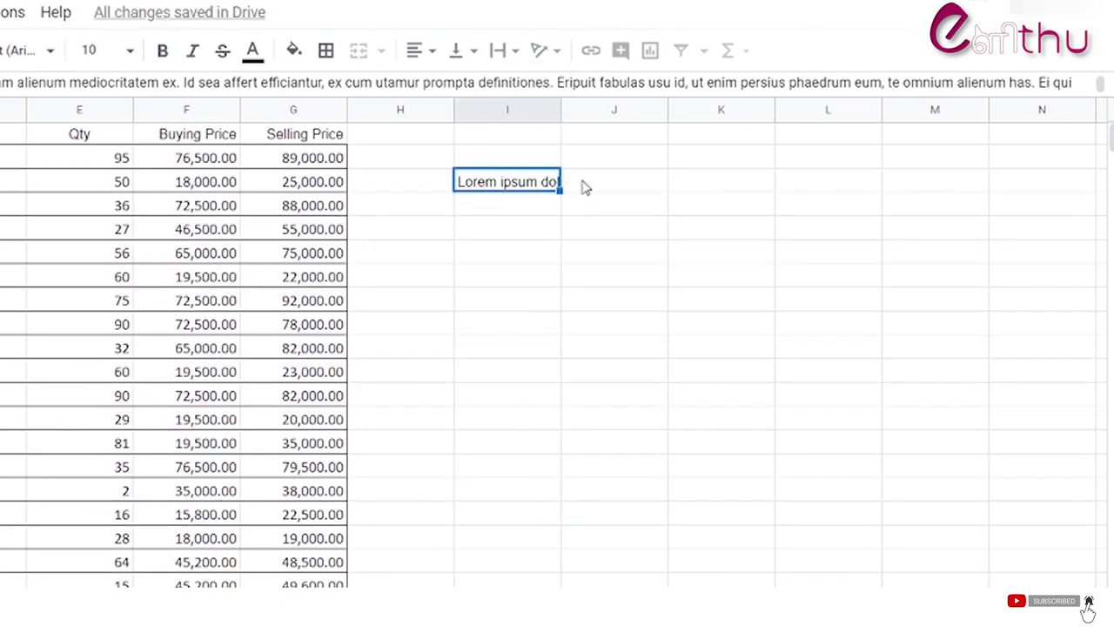
pyautogui.click(500, 49)
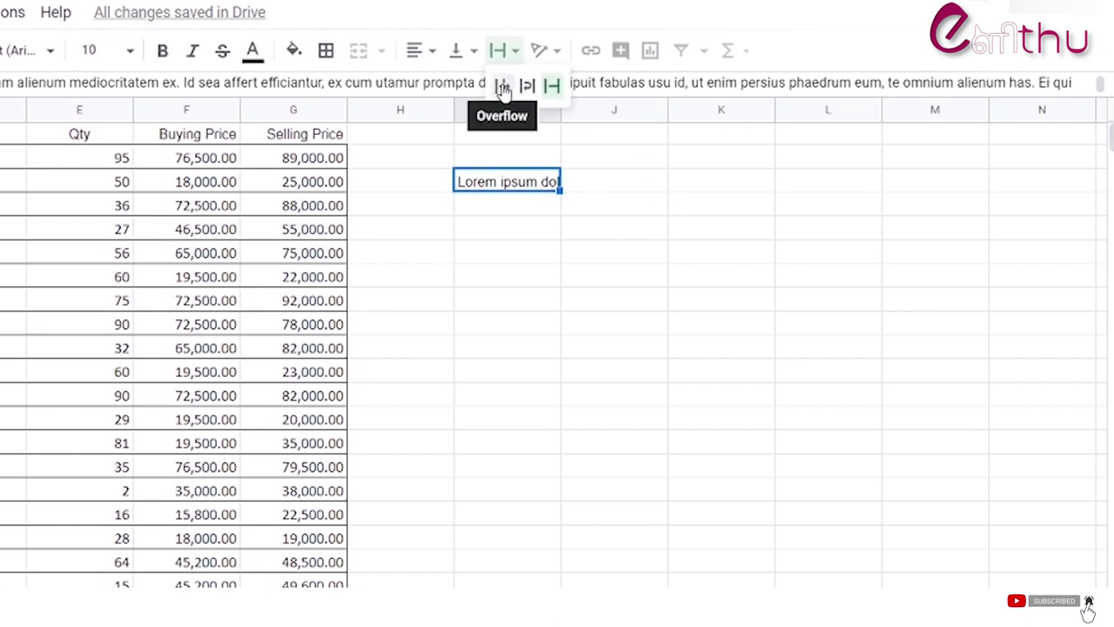
pyautogui.click(503, 87)
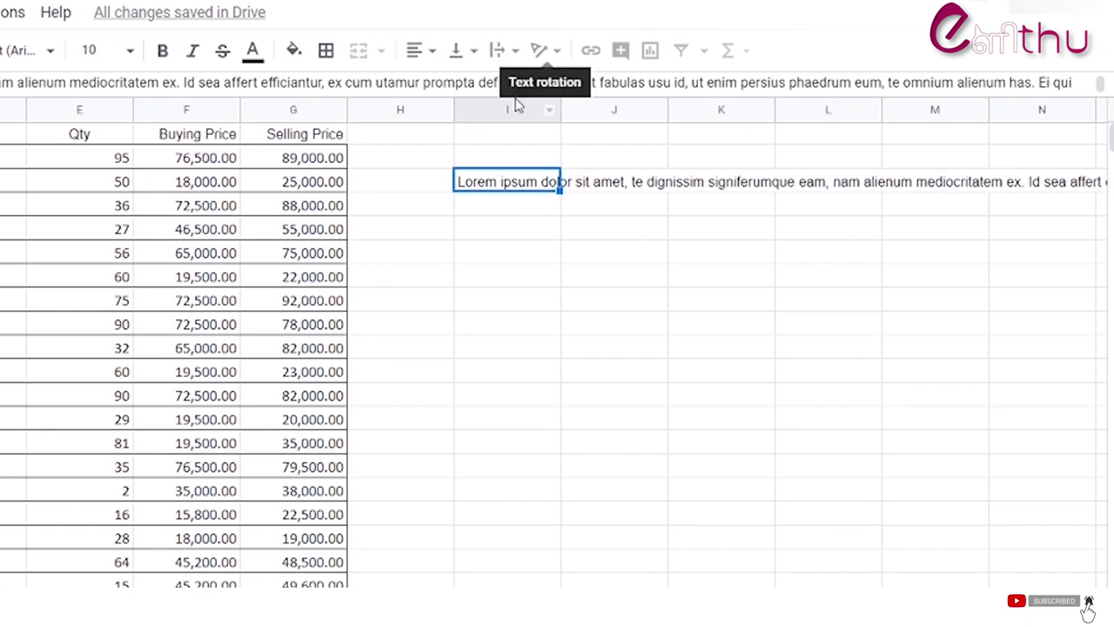
pyautogui.click(509, 52)
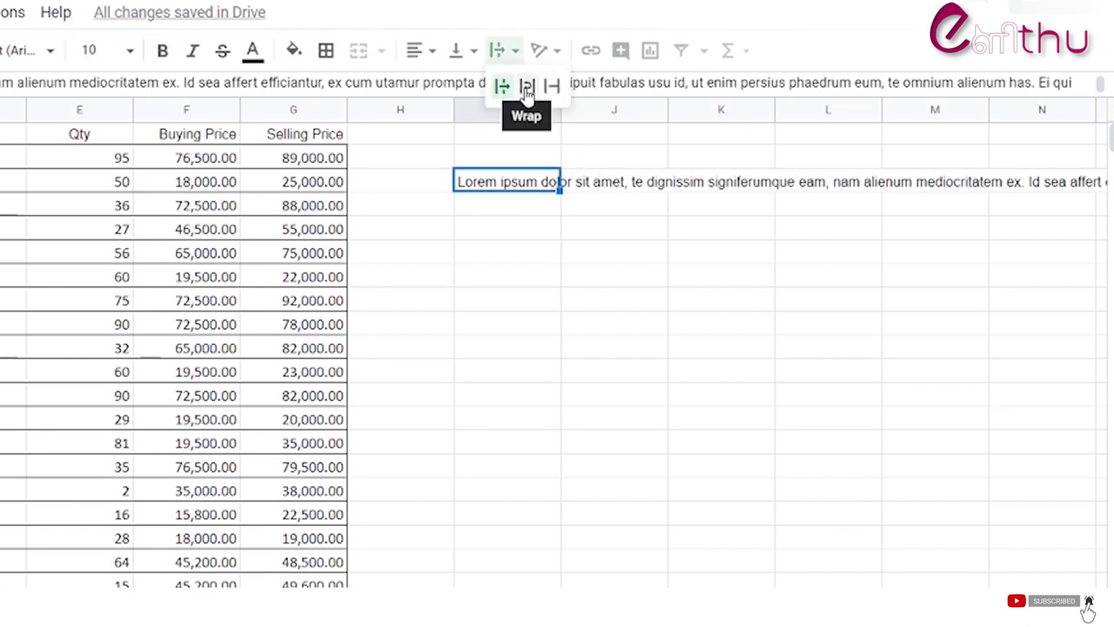
pyautogui.click(528, 87)
pyautogui.moveTo(559, 108); pyautogui.dragTo(678, 109)
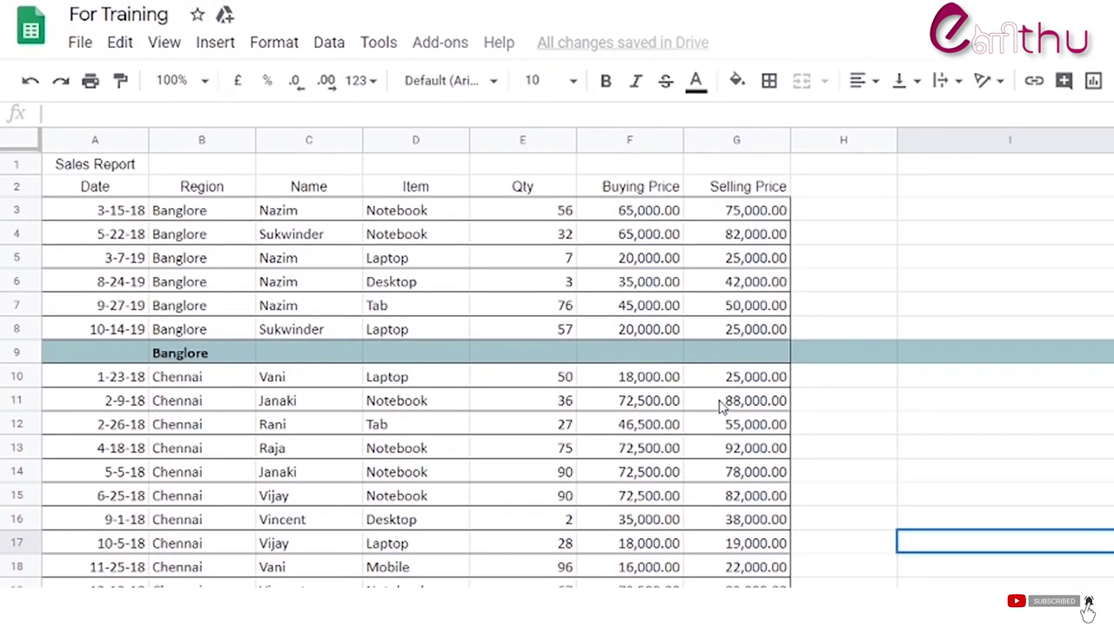
# Step: Merge cells A1:G1 into one centred Sales Report title cell
pyautogui.click(26, 142)
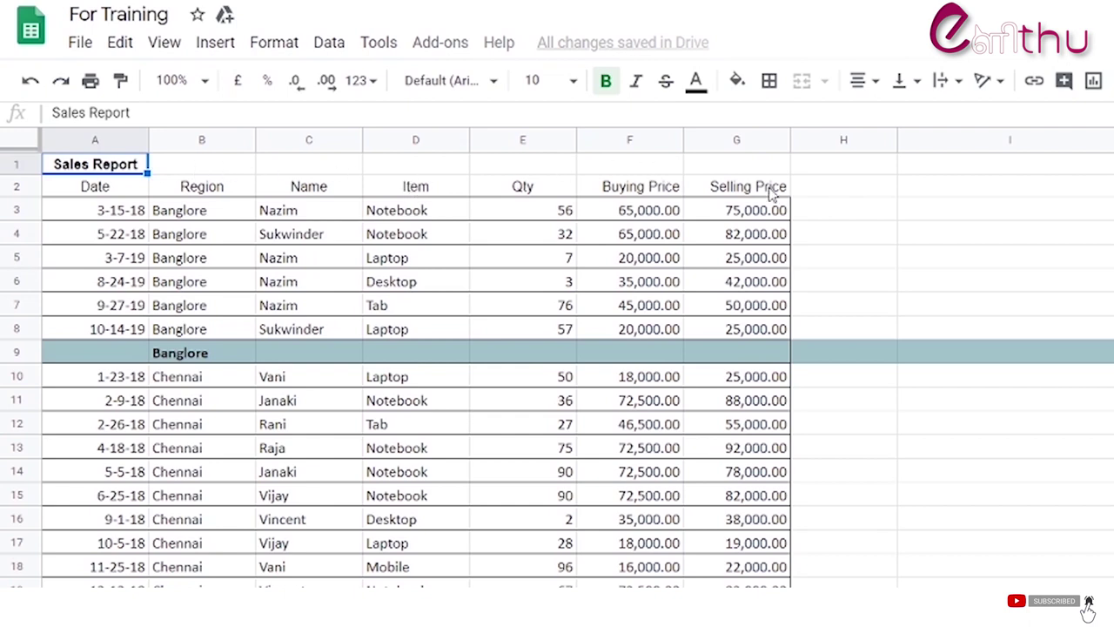
pyautogui.moveTo(154, 166); pyautogui.dragTo(714, 154)
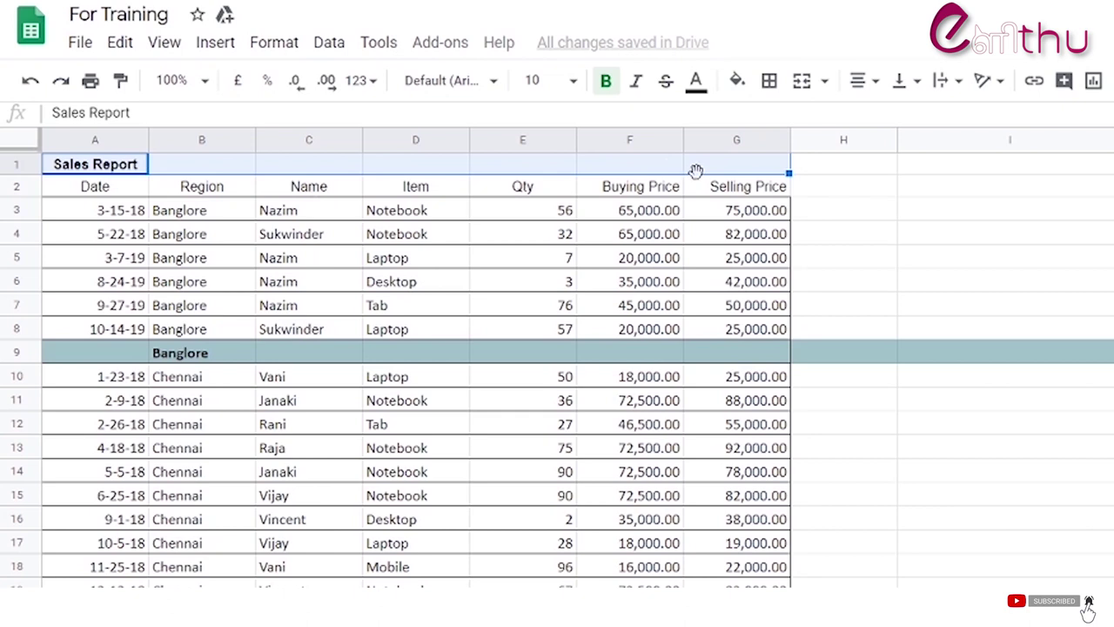
pyautogui.click(801, 87)
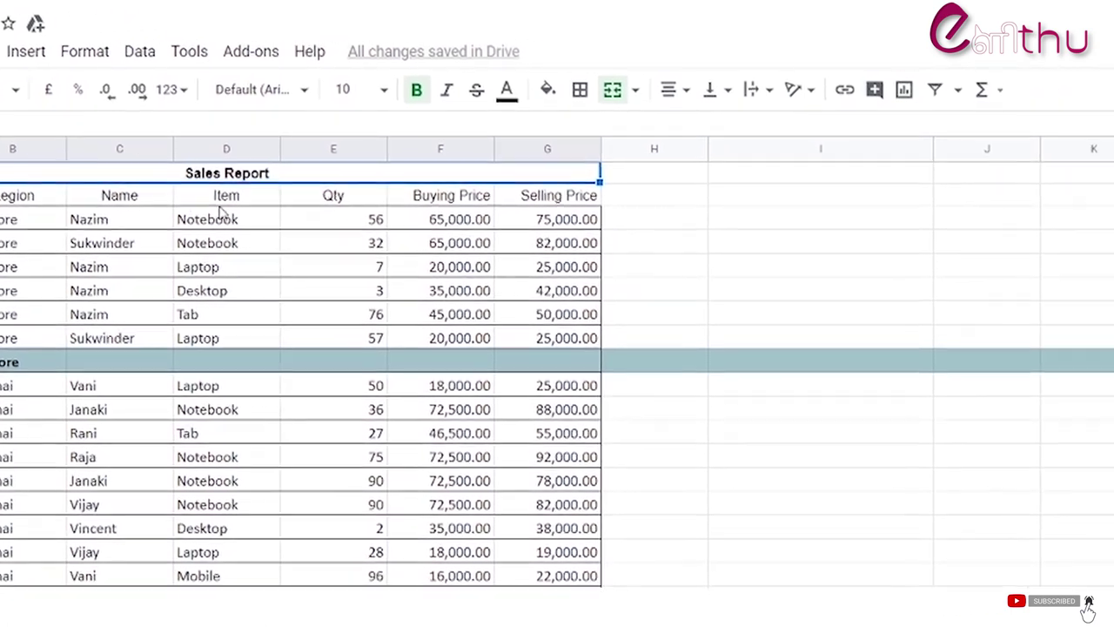
pyautogui.moveTo(958, 186); pyautogui.dragTo(1113, 297)
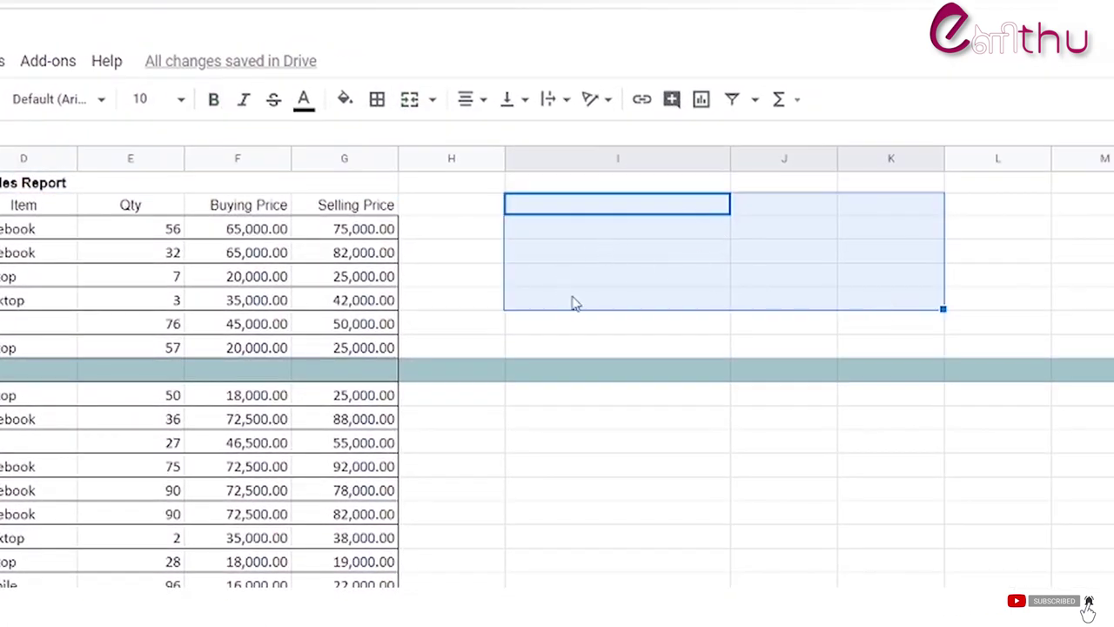
# Step: Try Merge horizontally (undone), Merge vertically and Merge all on block I2:K5
pyautogui.click(433, 101)
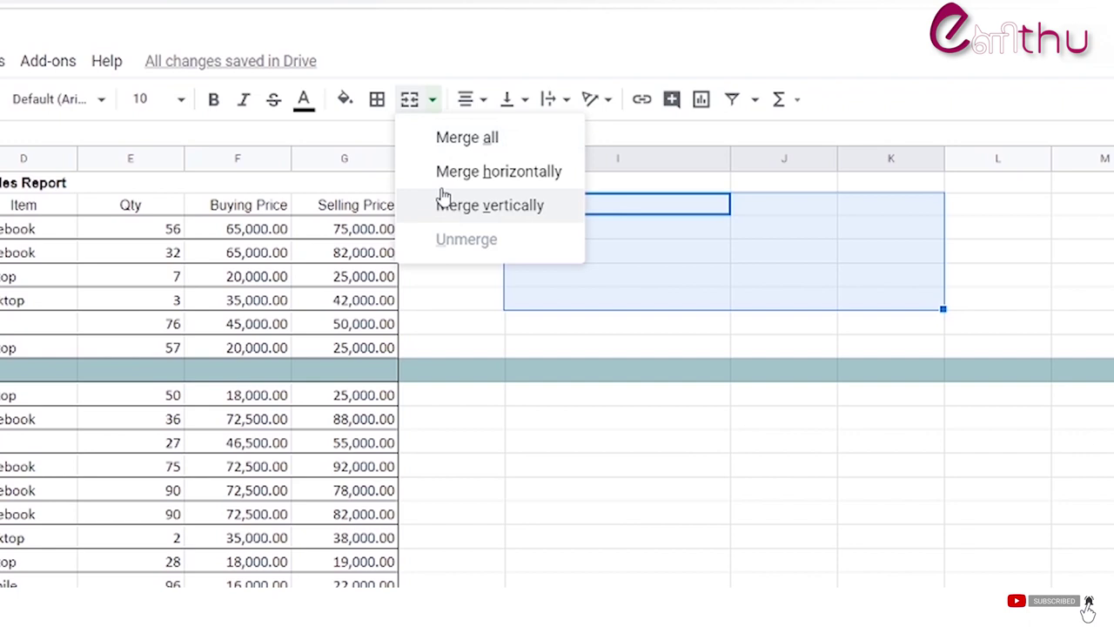
pyautogui.click(528, 177)
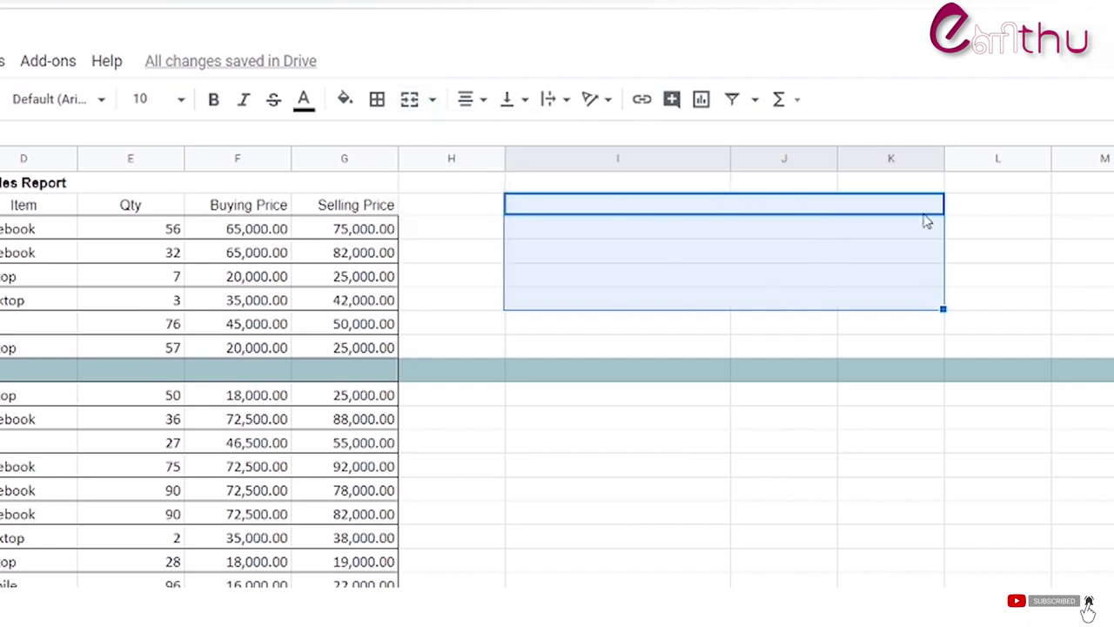
pyautogui.hotkey('ctrl', 'z')
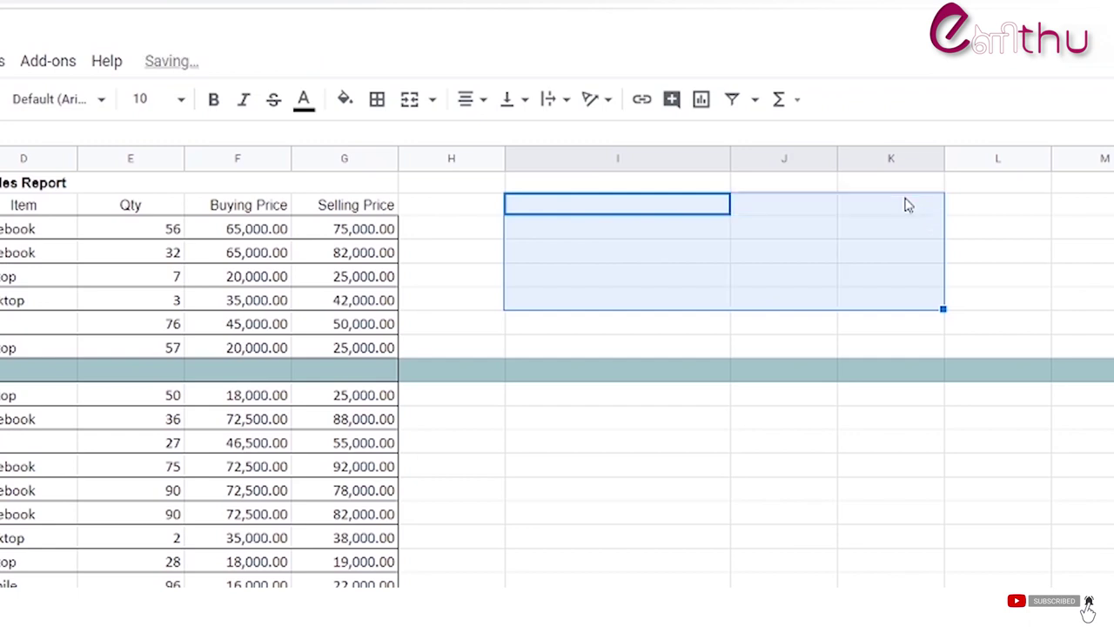
pyautogui.click(433, 99)
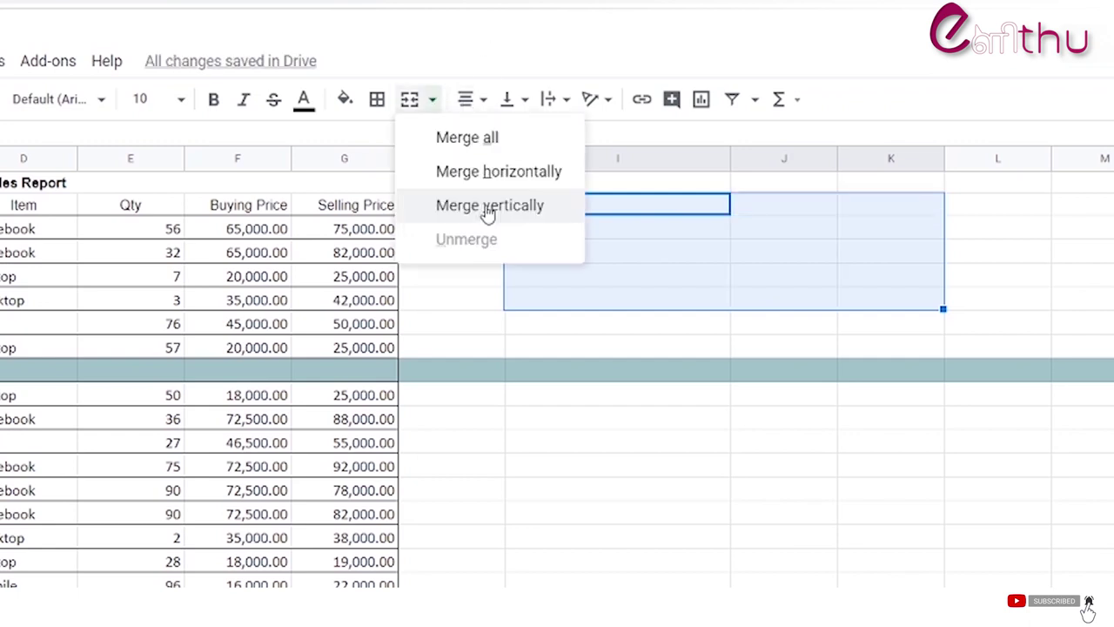
pyautogui.click(489, 209)
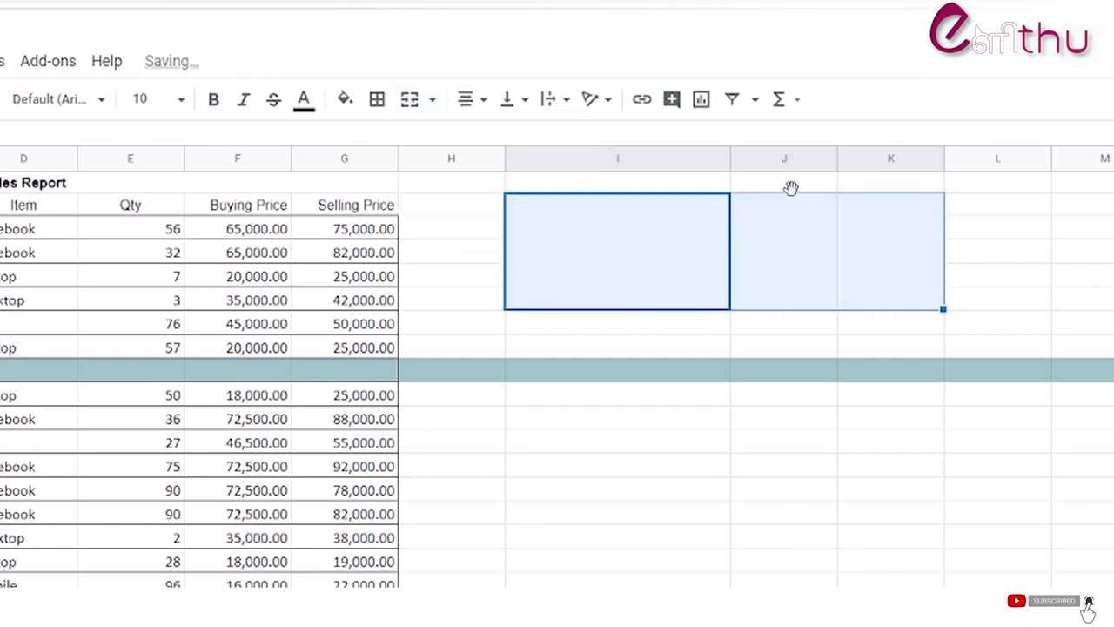
pyautogui.click(431, 99)
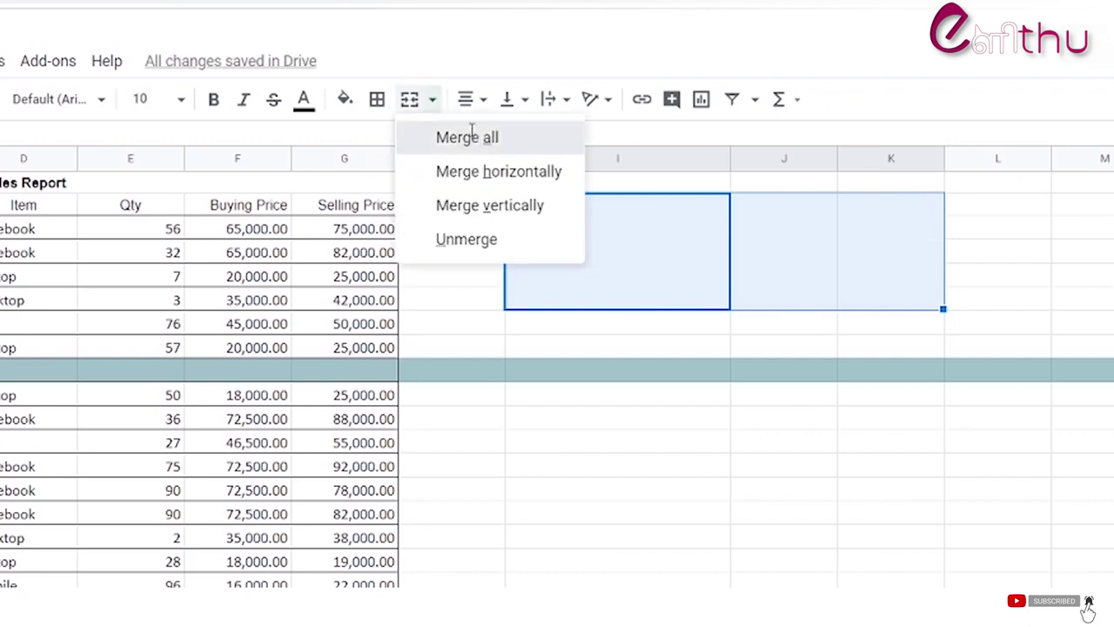
pyautogui.click(470, 136)
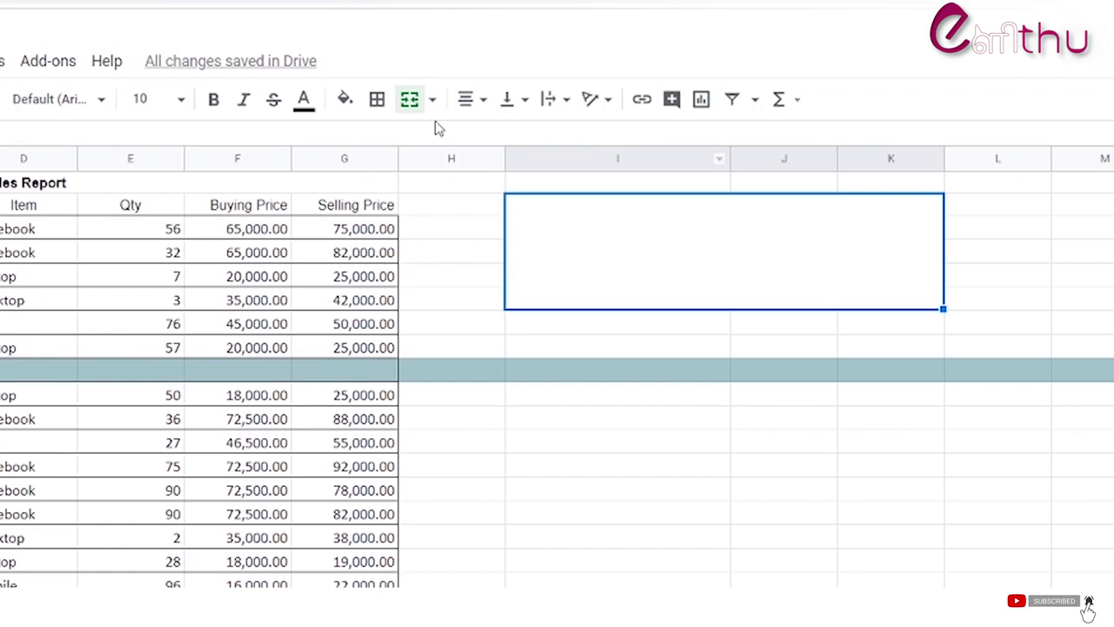
pyautogui.click(432, 99)
pyautogui.click(571, 465)
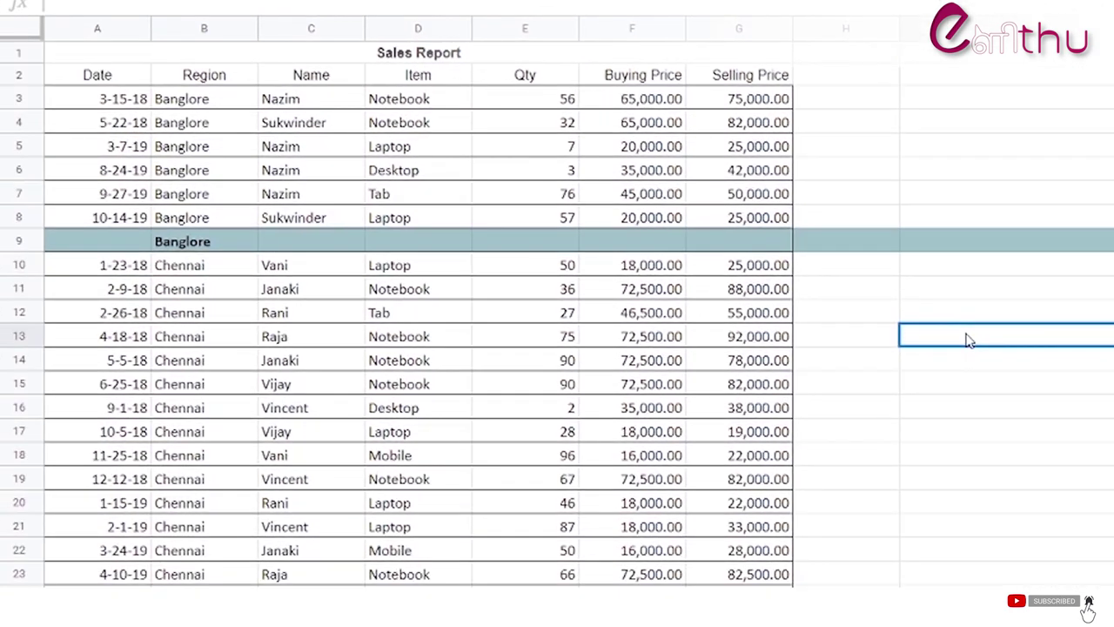
pyautogui.click(24, 195)
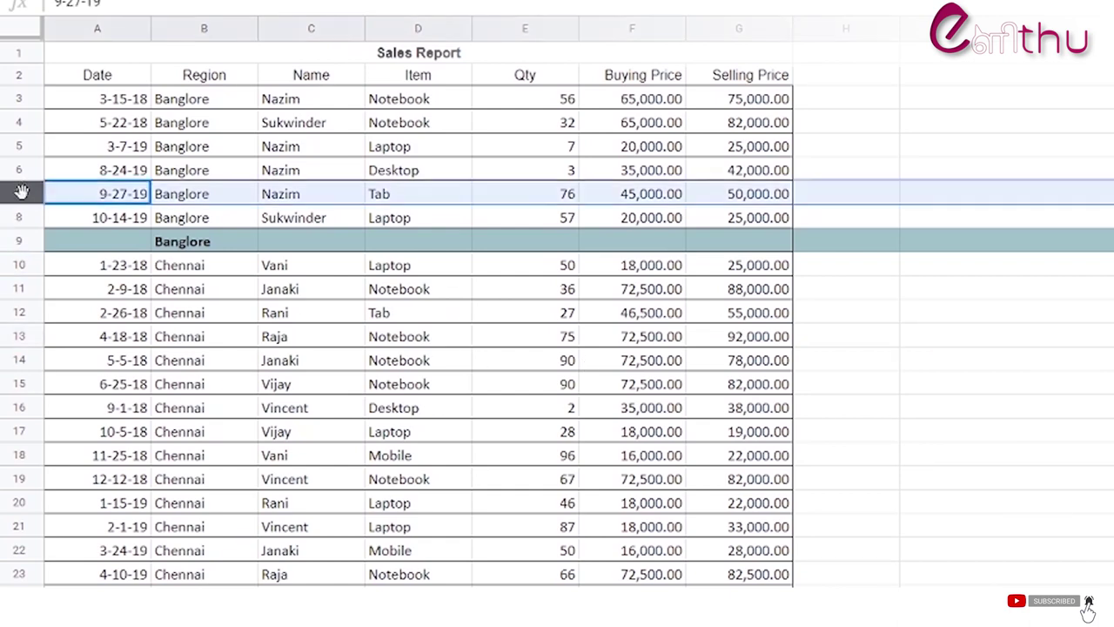
pyautogui.rightClick(22, 192)
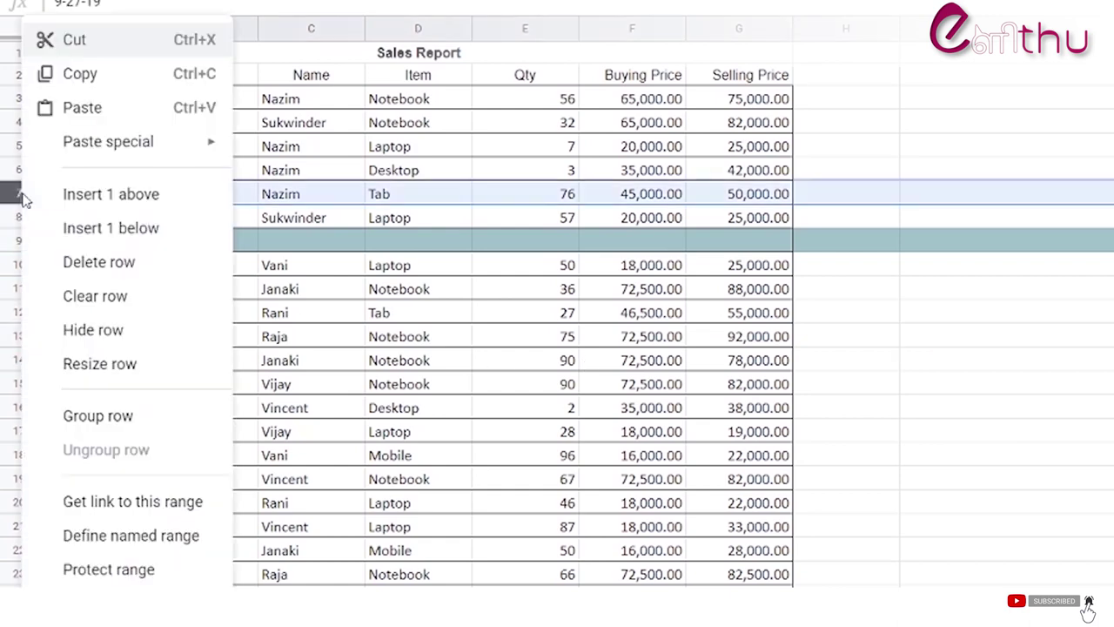
pyautogui.click(106, 195)
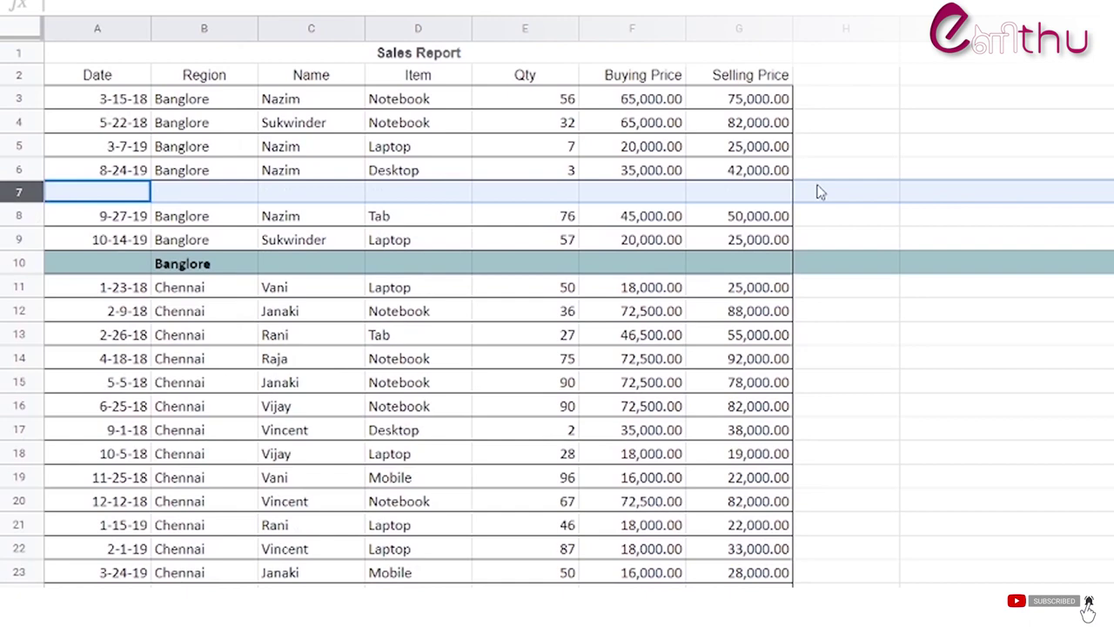
pyautogui.hotkey('ctrl', 'z')
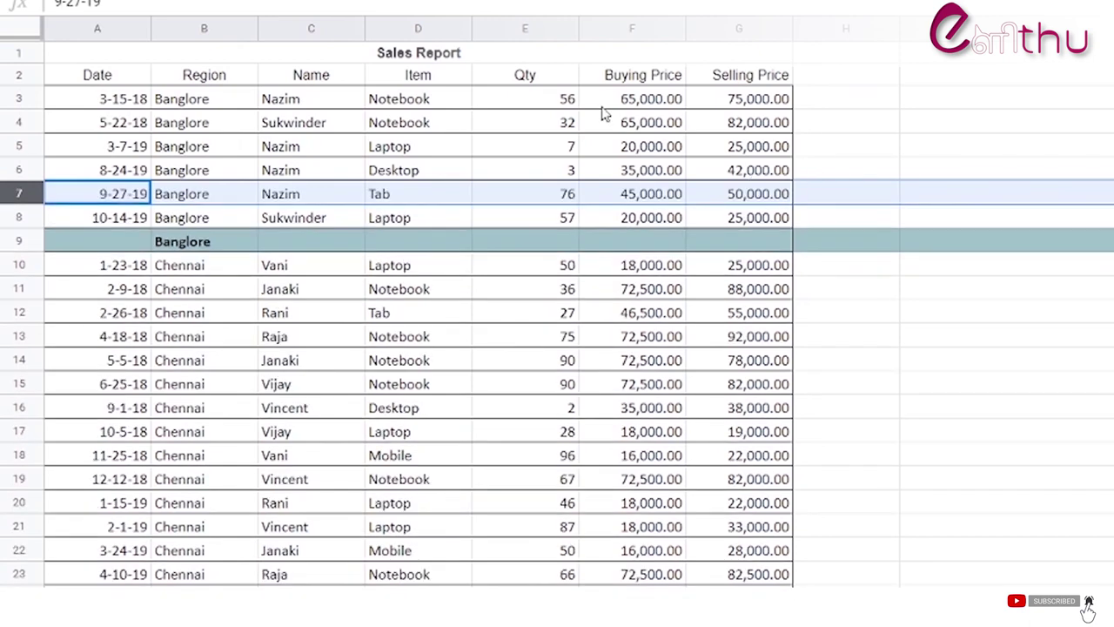
pyautogui.click(439, 30)
pyautogui.rightClick(440, 29)
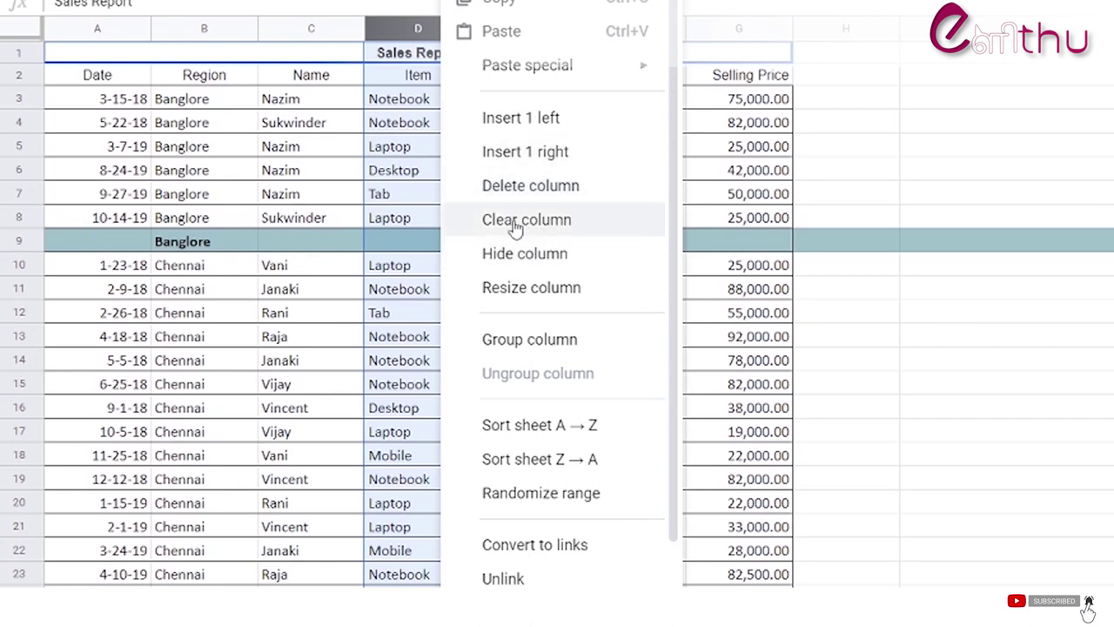
pyautogui.click(19, 242)
pyautogui.moveTo(18, 242); pyautogui.dragTo(16, 202)
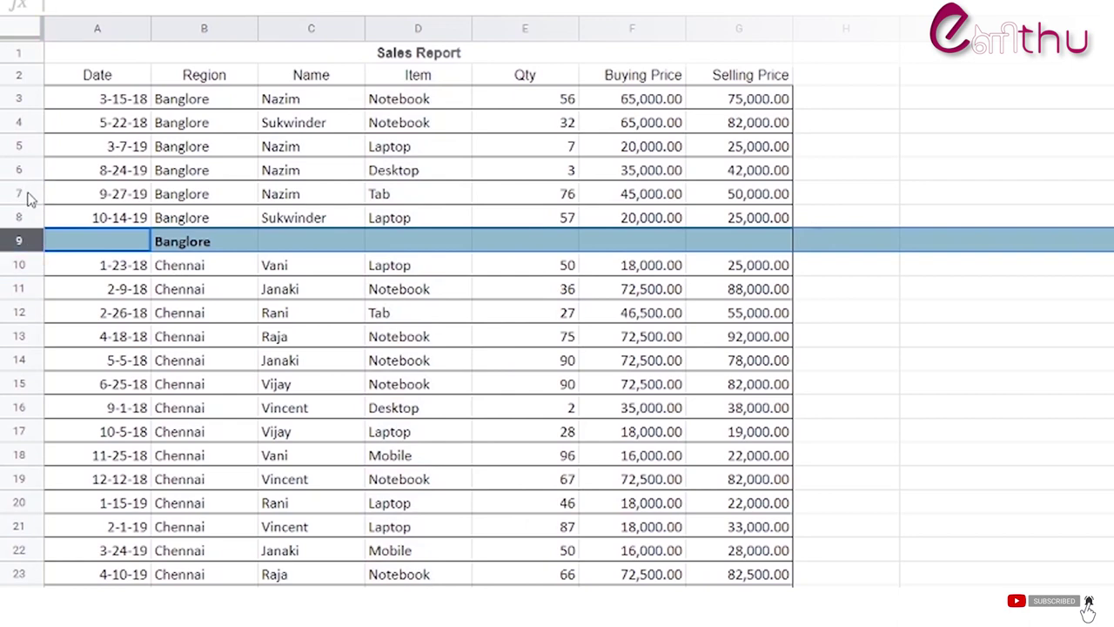
pyautogui.click(24, 195)
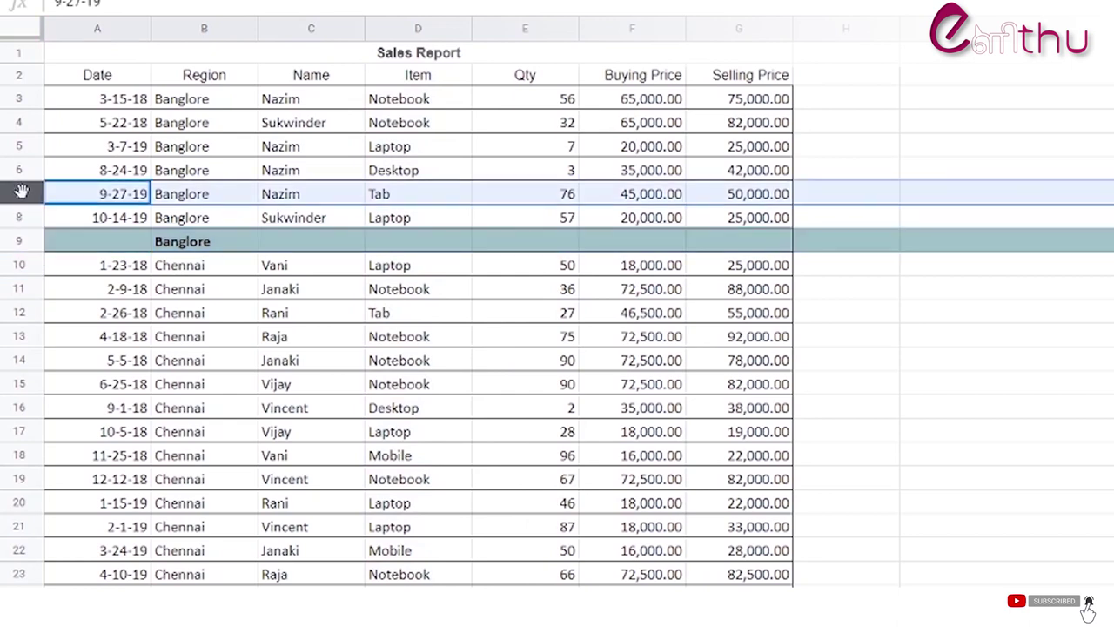
pyautogui.rightClick(21, 191)
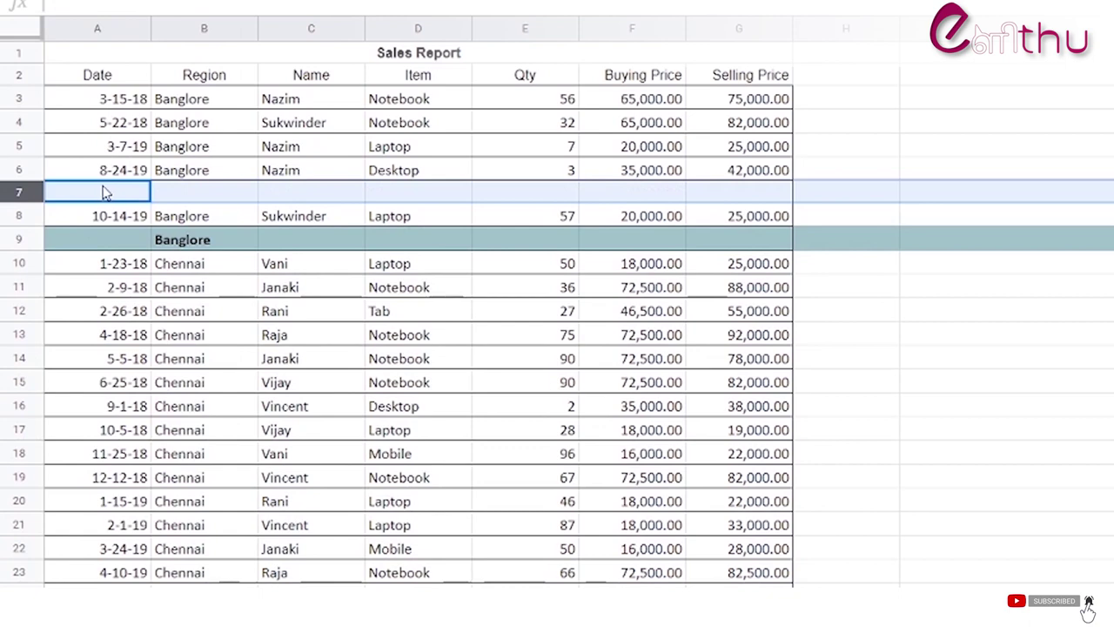
pyautogui.write('9-27-19\tBanglore\tNazim\tTab\t76\t45,000.00\t50,000.00')
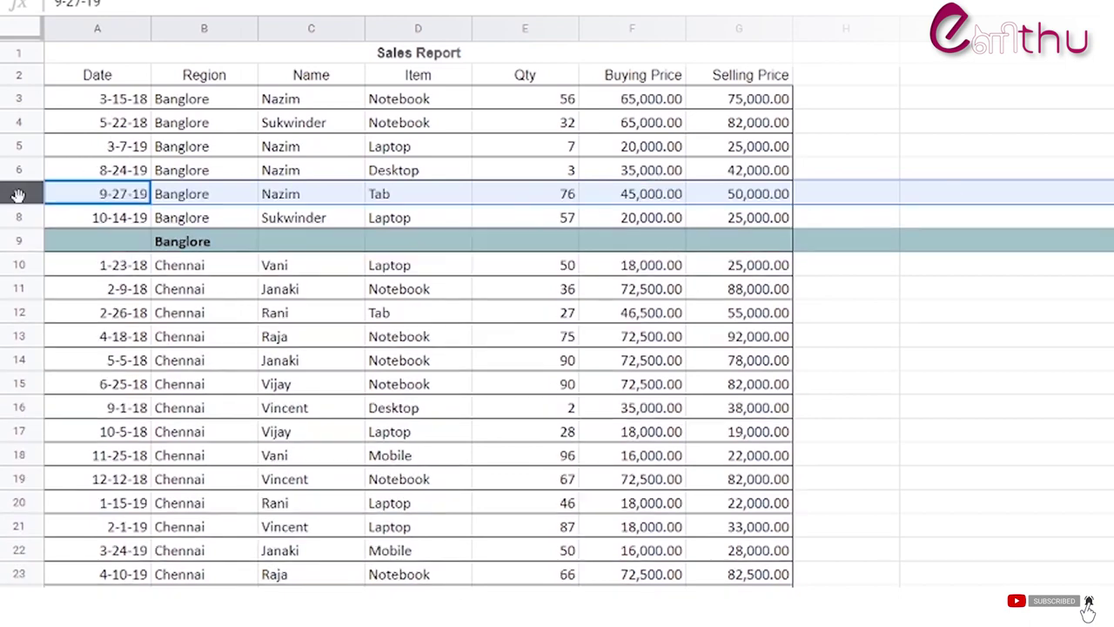
pyautogui.rightClick(19, 193)
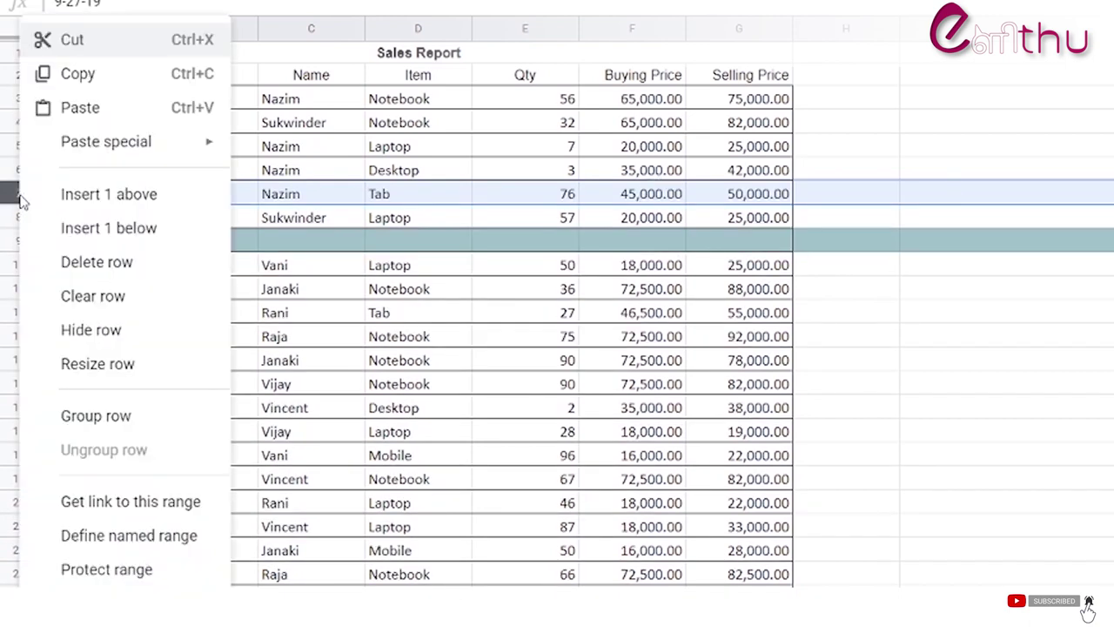
pyautogui.click(110, 331)
pyautogui.click(843, 407)
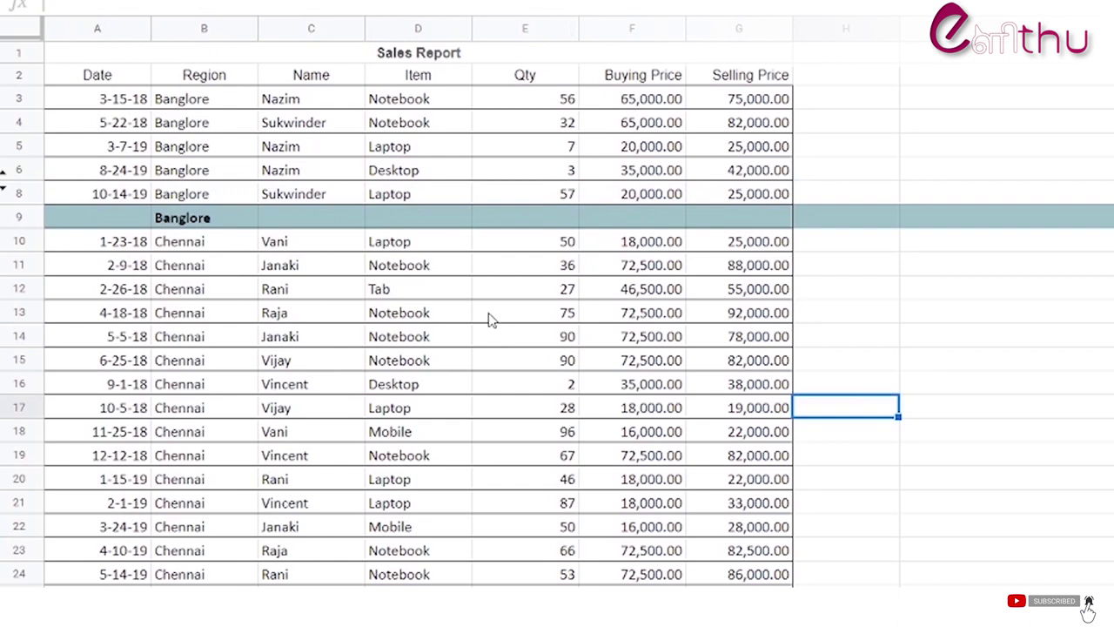
pyautogui.click(5, 194)
pyautogui.click(524, 29)
pyautogui.click(560, 61)
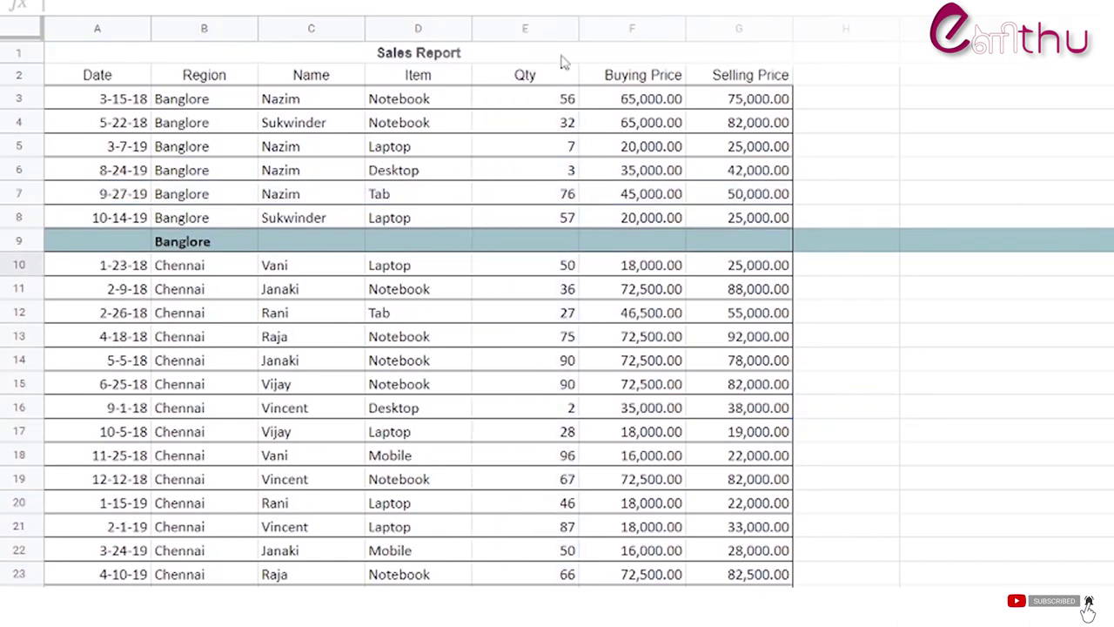
pyautogui.click(513, 29)
pyautogui.rightClick(513, 29)
pyautogui.click(619, 256)
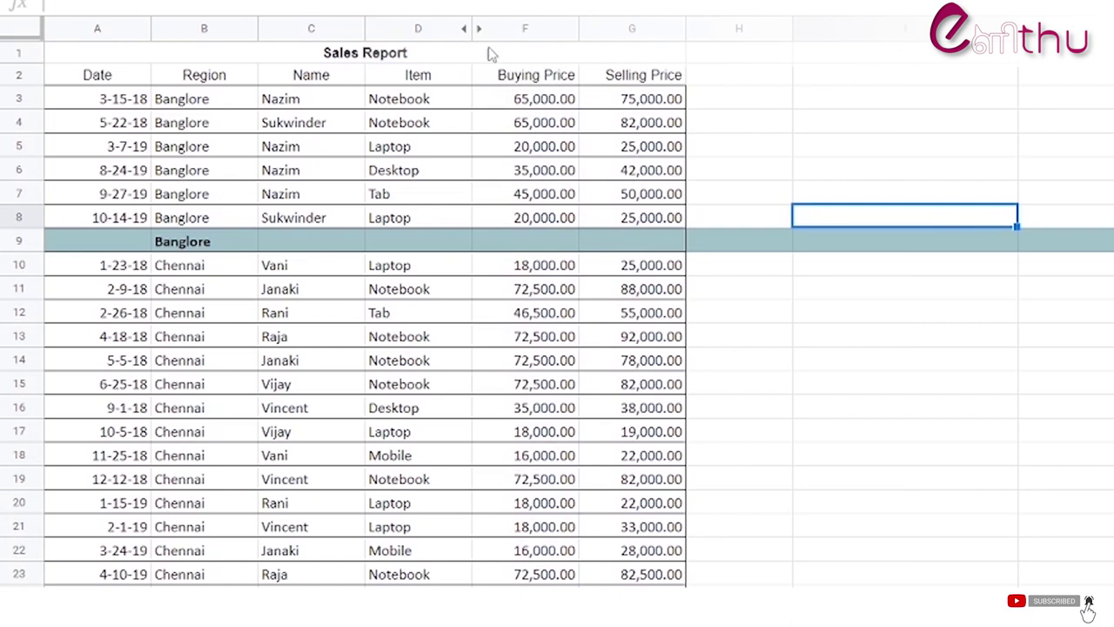
pyautogui.click(481, 28)
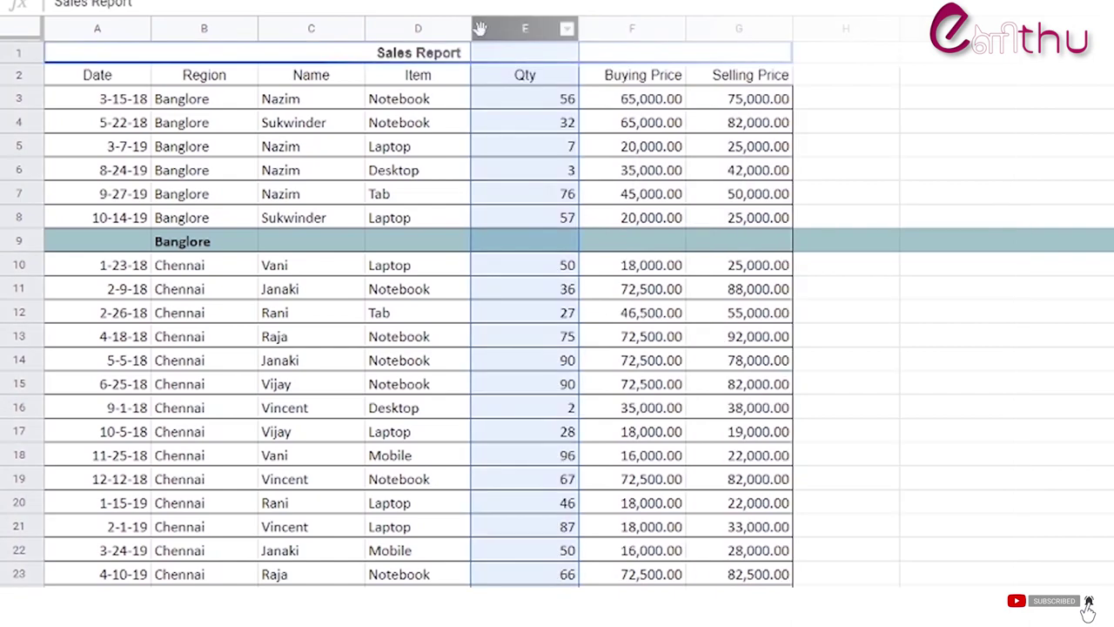
pyautogui.click(666, 362)
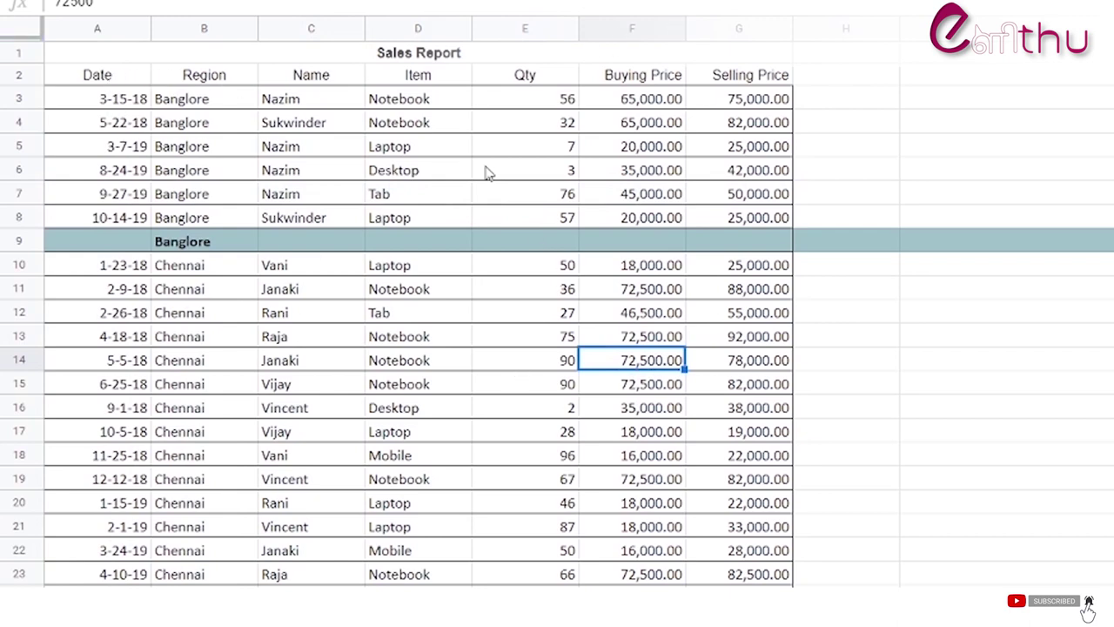
# Step: Freeze rows 1–2 so the title and headers stay put while scrolling
pyautogui.scroll(-5, 489, 173)
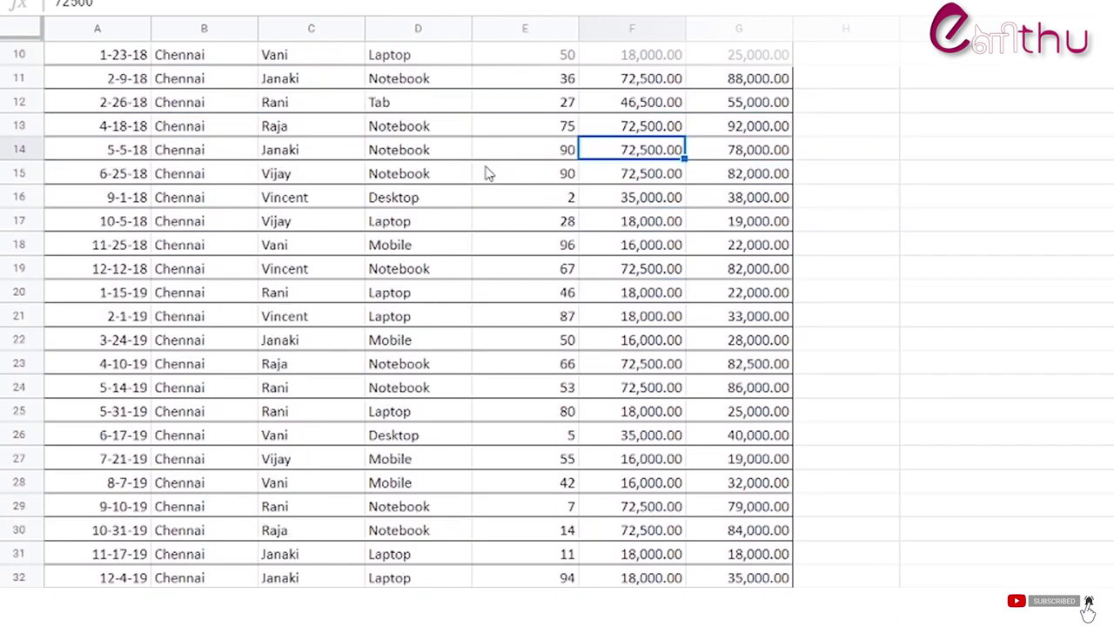
pyautogui.scroll(5, 489, 173)
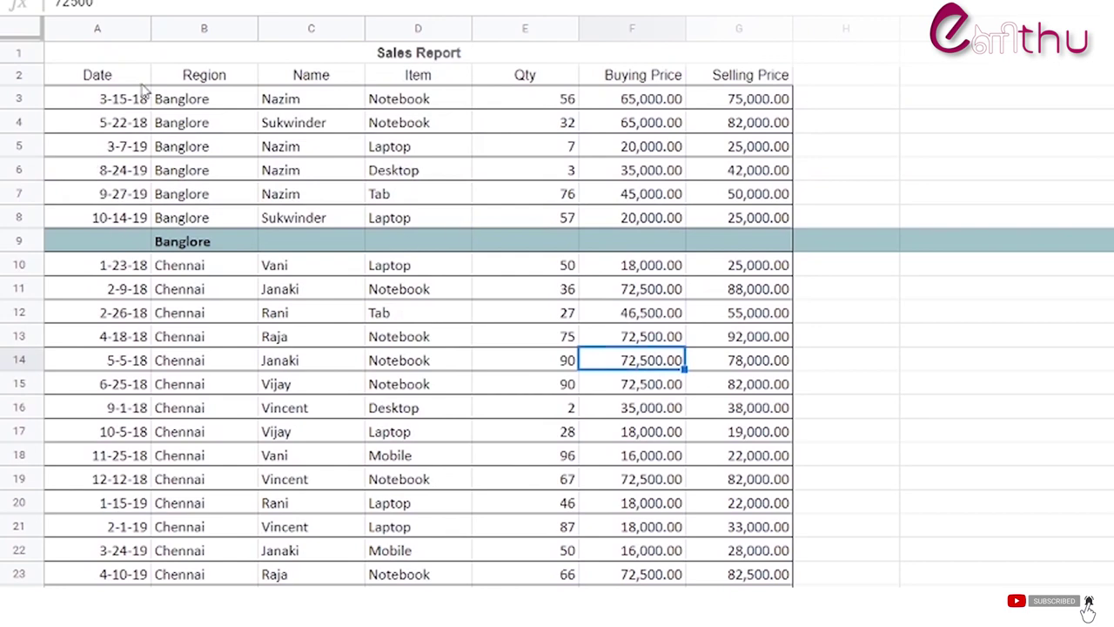
pyautogui.hscroll(5, 144, 90)
pyautogui.hscroll(-5, 418, 313)
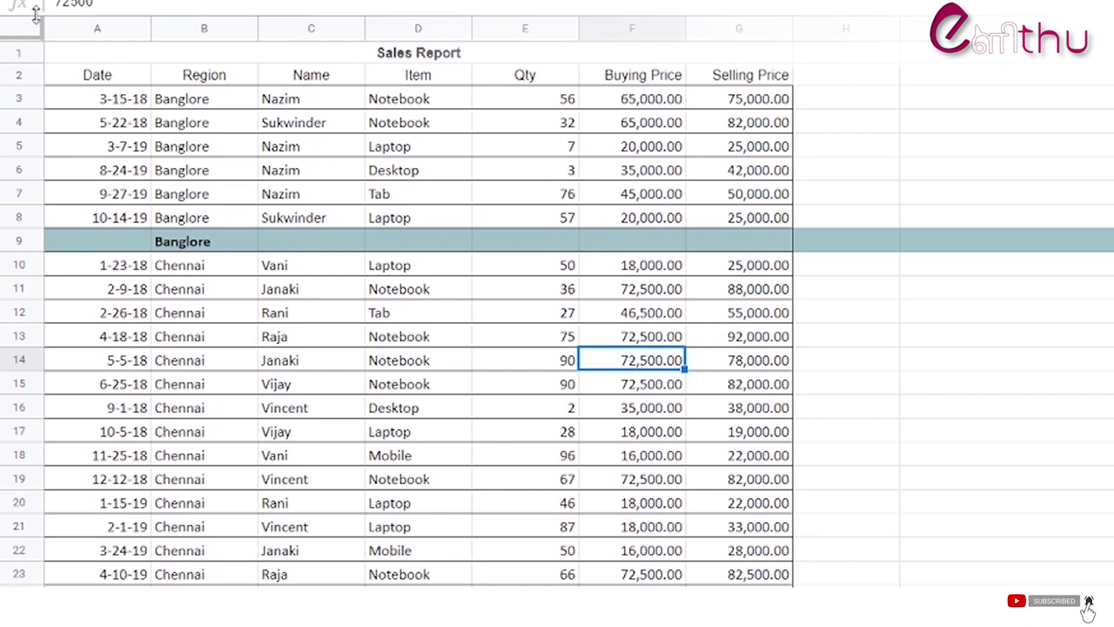
pyautogui.moveTo(24, 17); pyautogui.dragTo(18, 88)
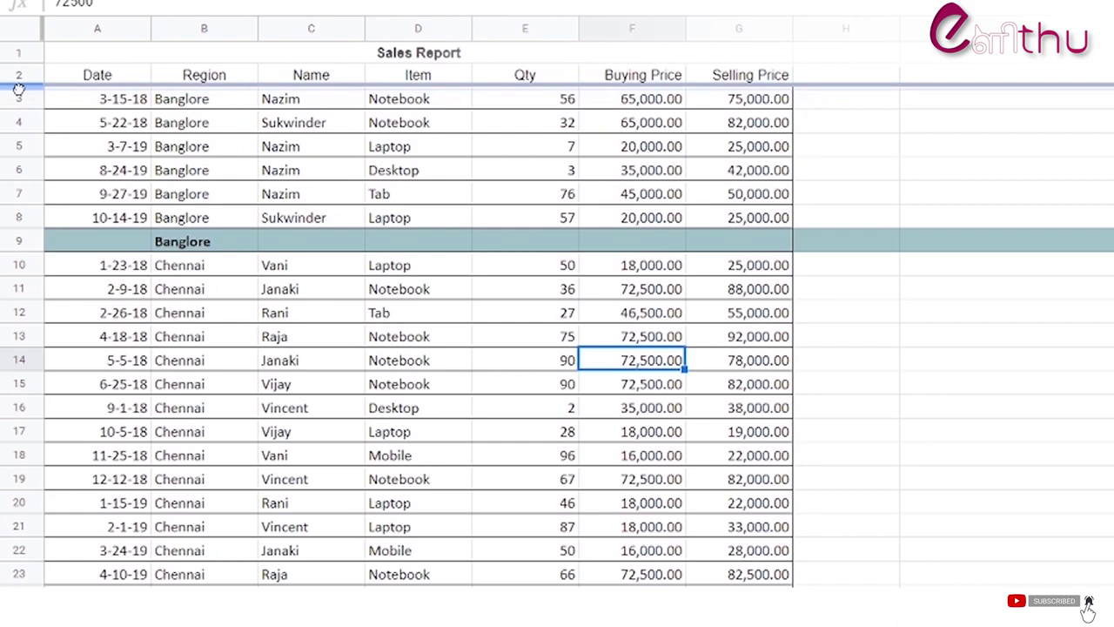
pyautogui.moveTo(19, 88); pyautogui.dragTo(18, 89)
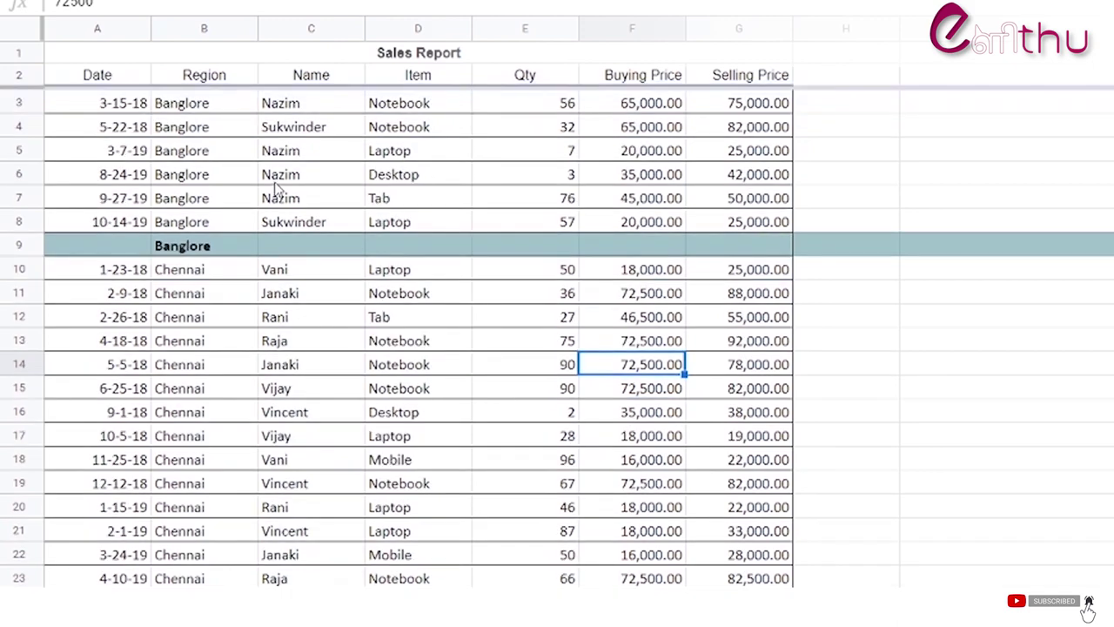
pyautogui.scroll(-8, 275, 186)
pyautogui.scroll(8, 275, 187)
pyautogui.click(120, 59)
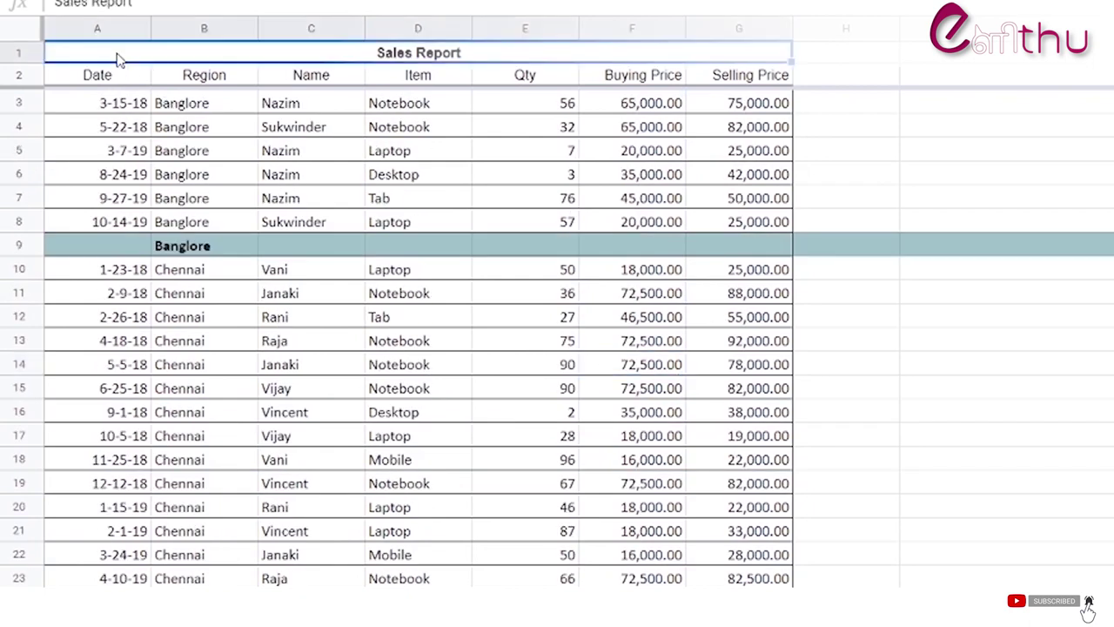
# Step: Unmerge the Sales Report title back into A1, then try widening column B and undo it
pyautogui.click(805, 1)
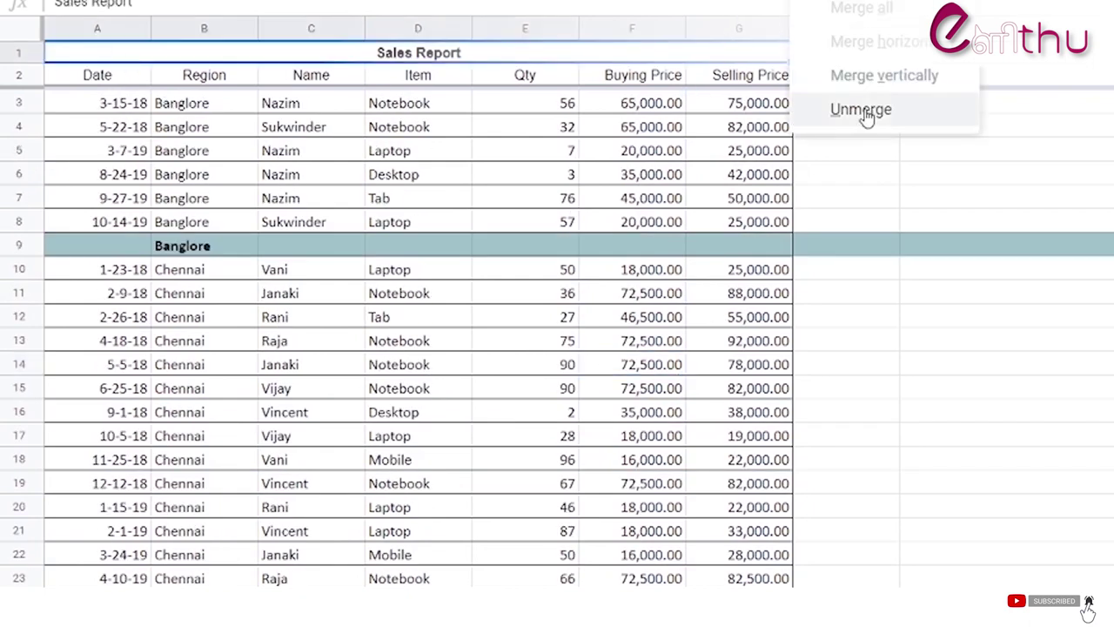
pyautogui.click(867, 120)
pyautogui.click(96, 198)
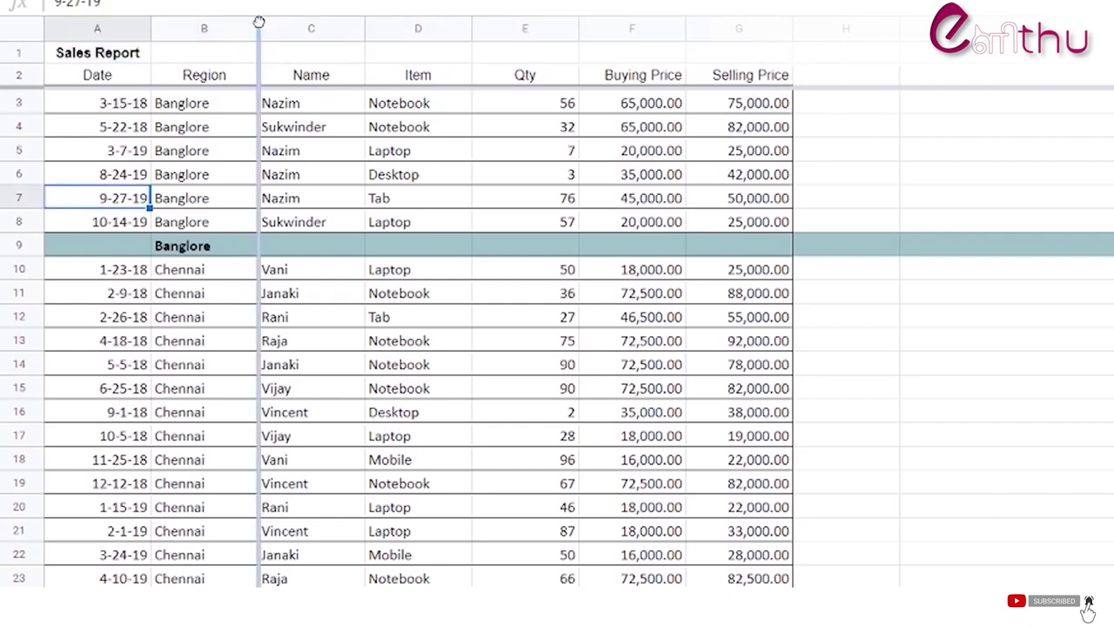
pyautogui.moveTo(259, 21); pyautogui.dragTo(263, 21)
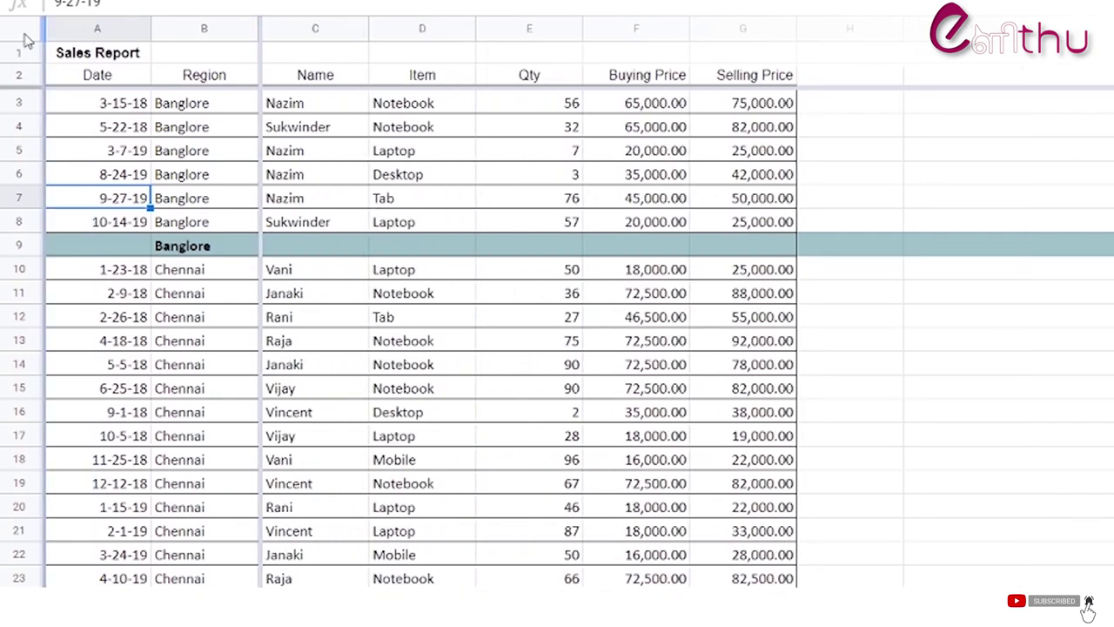
pyautogui.hotkey('ctrl', 'z')
pyautogui.hotkey('ctrl', 'z')
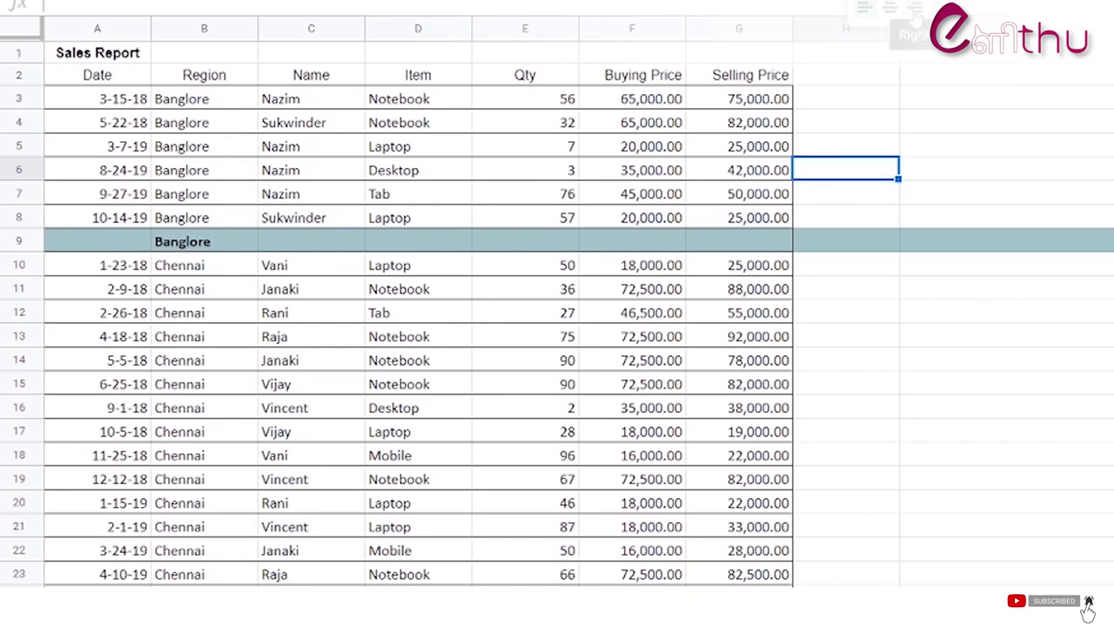
pyautogui.click(810, 121)
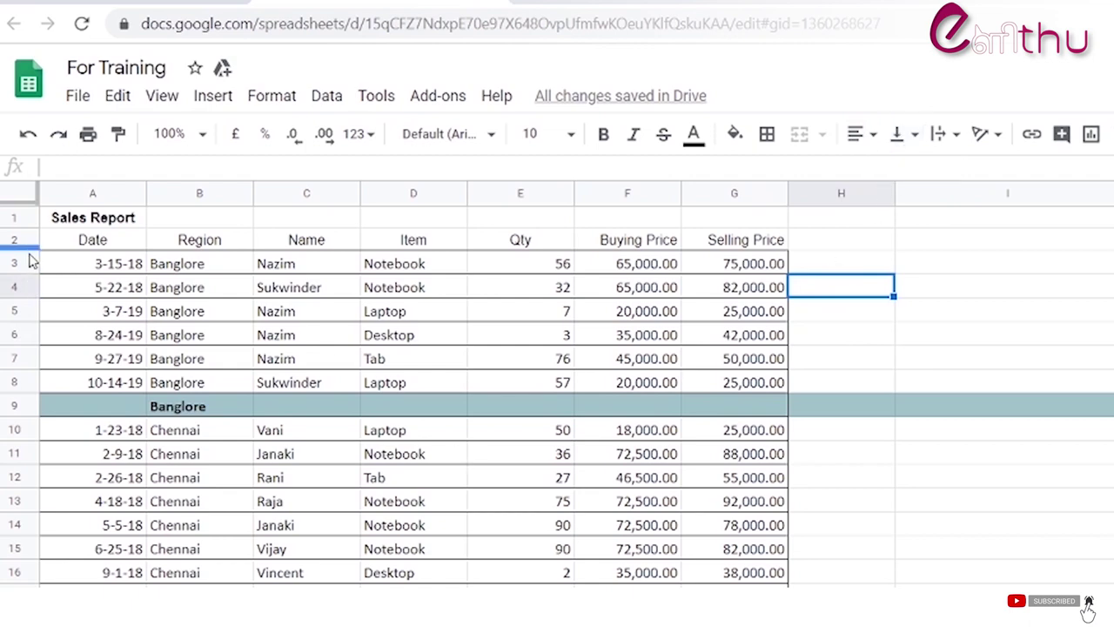
pyautogui.moveTo(19, 342); pyautogui.dragTo(20, 342)
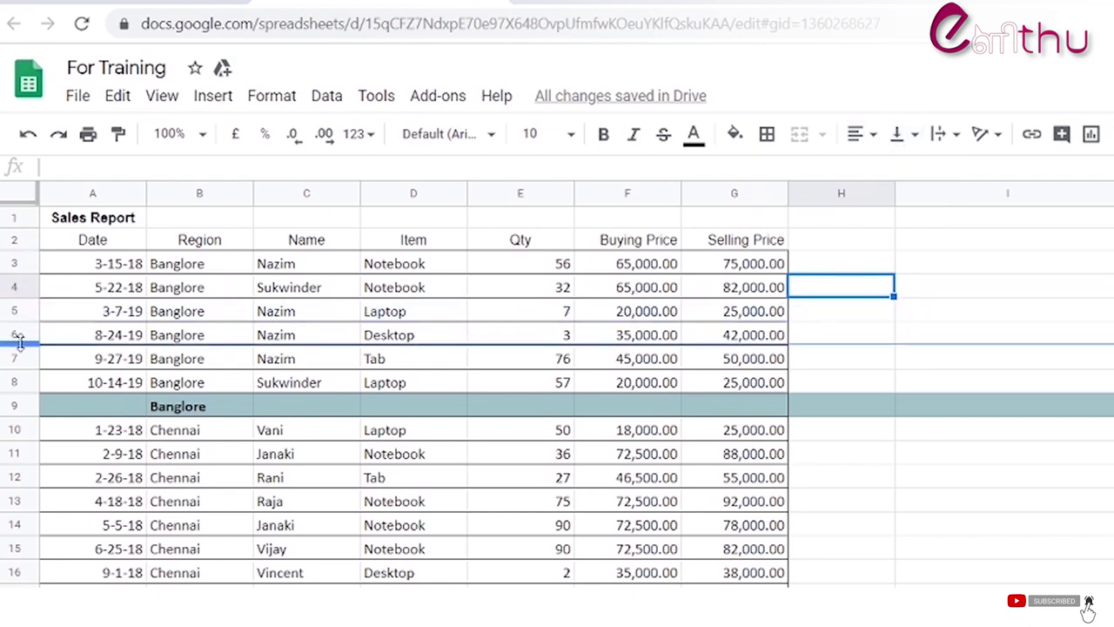
pyautogui.moveTo(19, 251); pyautogui.dragTo(19, 348)
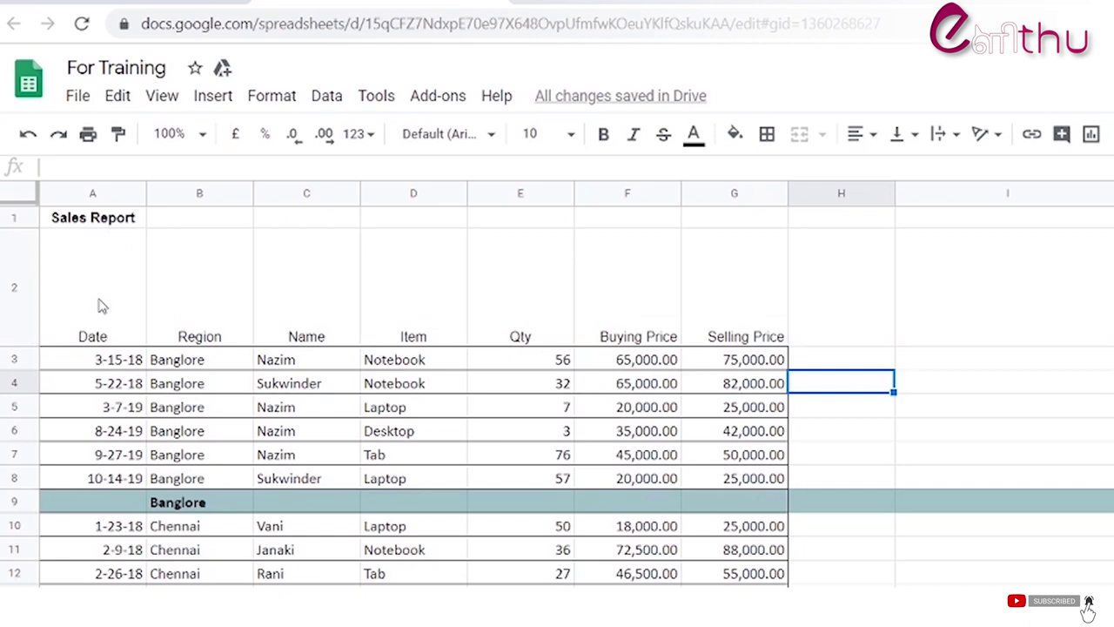
pyautogui.click(98, 305)
pyautogui.click(12, 291)
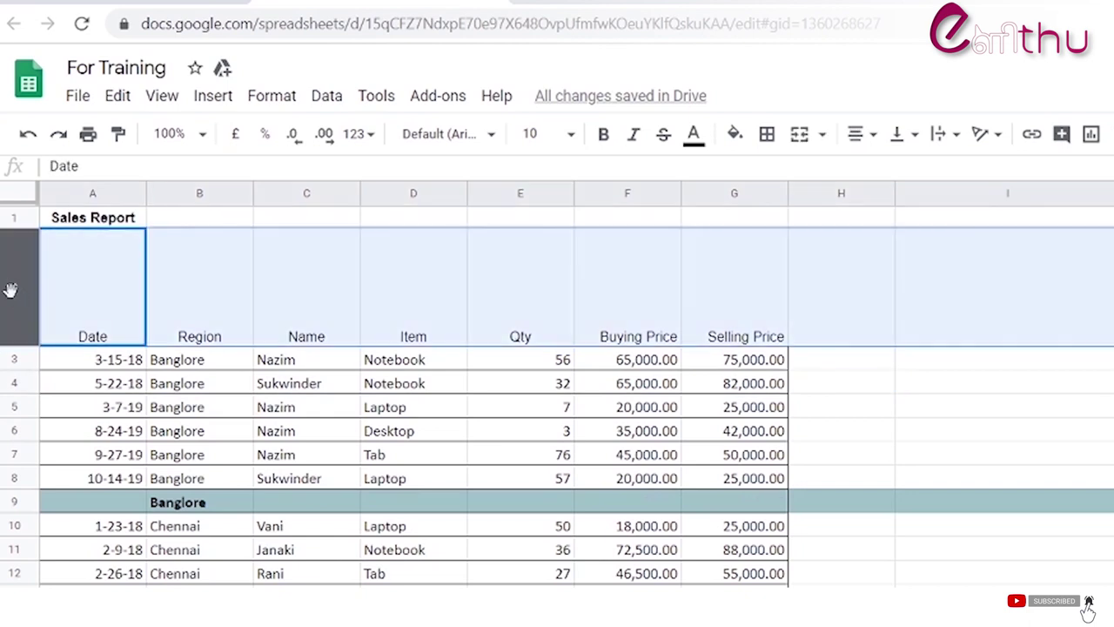
pyautogui.hotkey('alt', 'o')
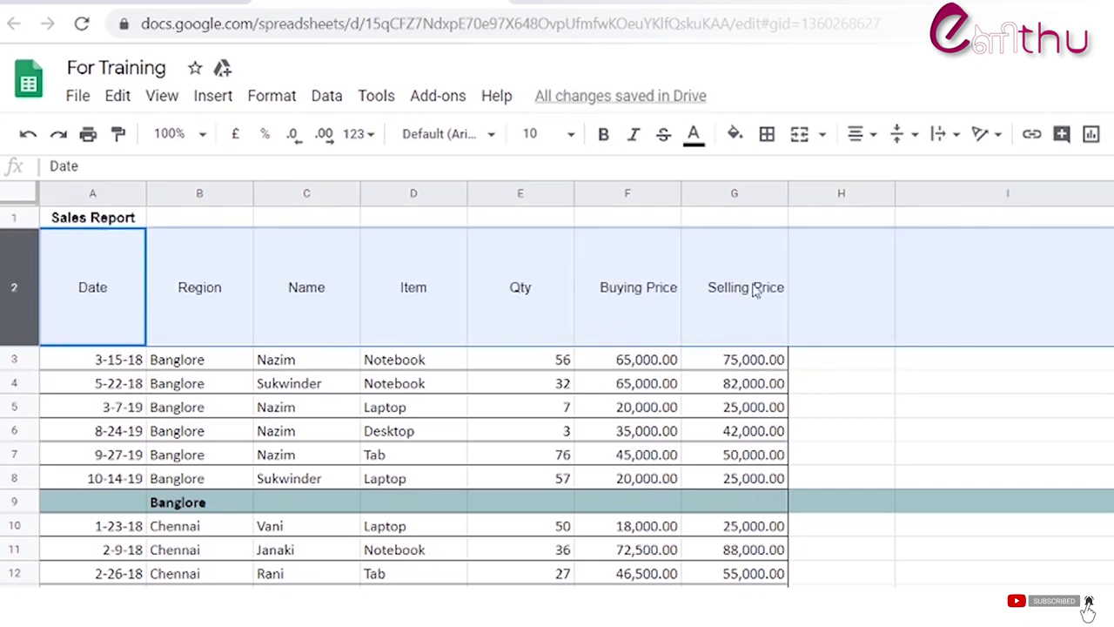
pyautogui.click(905, 134)
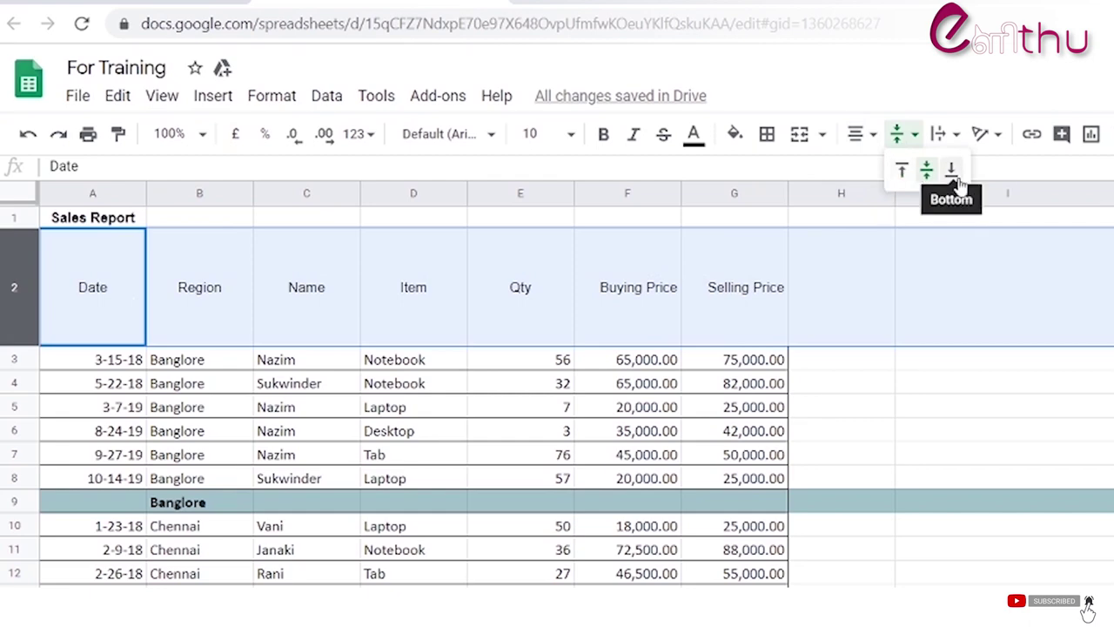
pyautogui.click(905, 171)
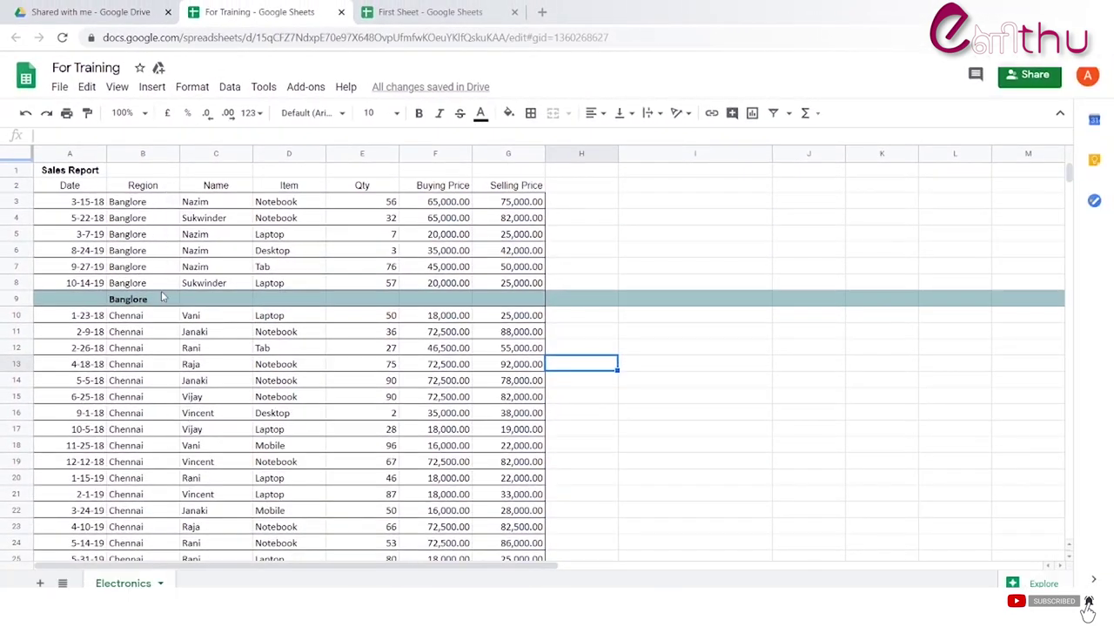
# Step: Group the Banglore rows 3–8 and the Chennai rows 10–33
pyautogui.scroll(-10, 188, 322)
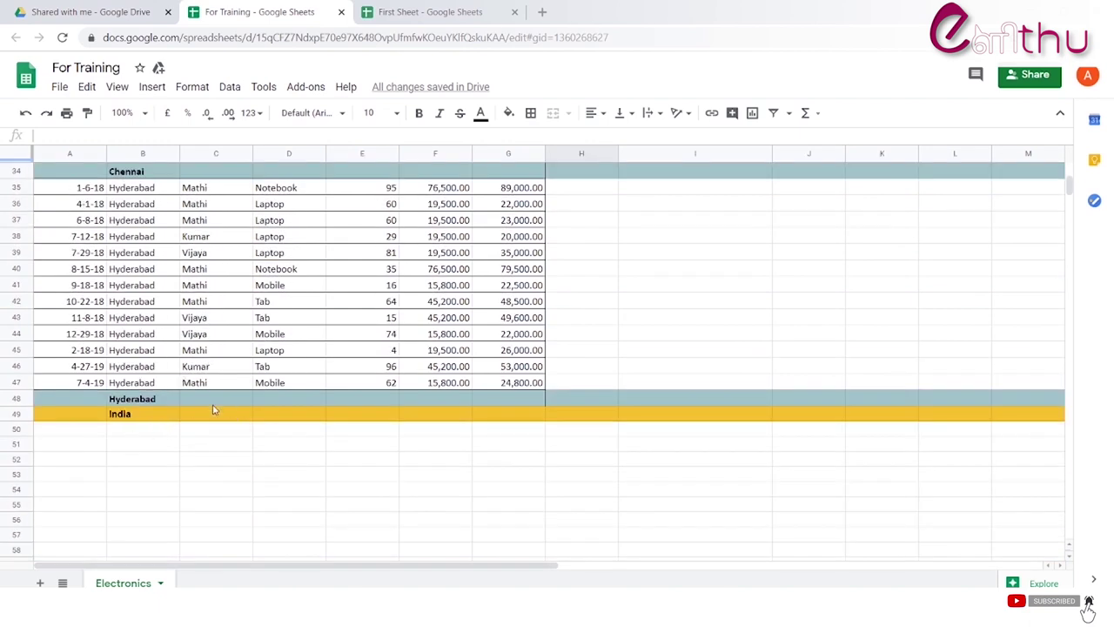
pyautogui.scroll(10, 181, 399)
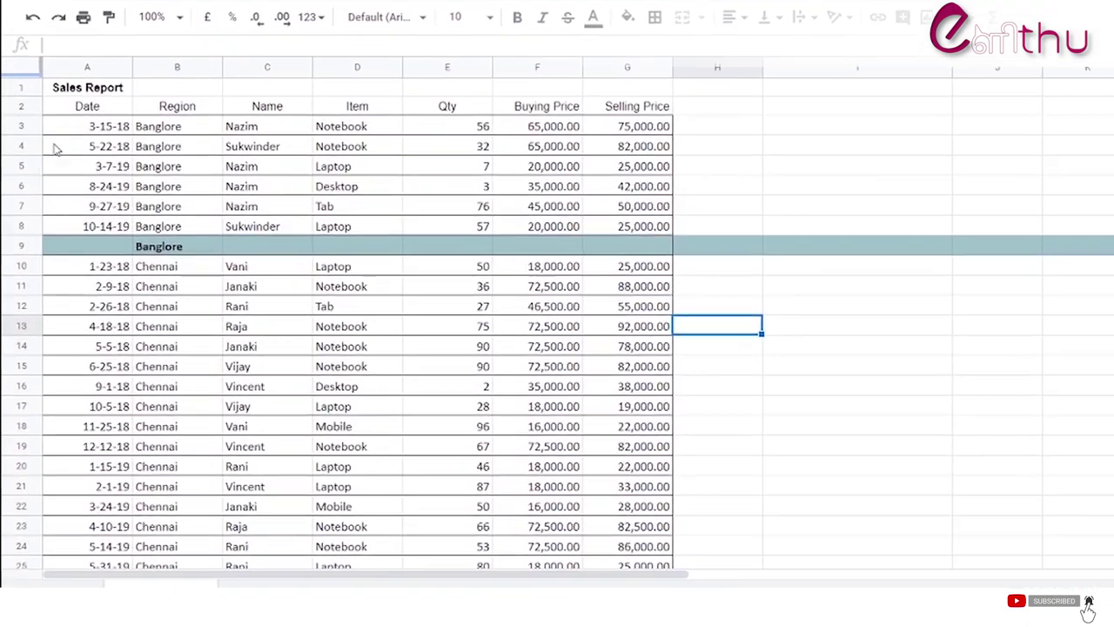
pyautogui.click(19, 149)
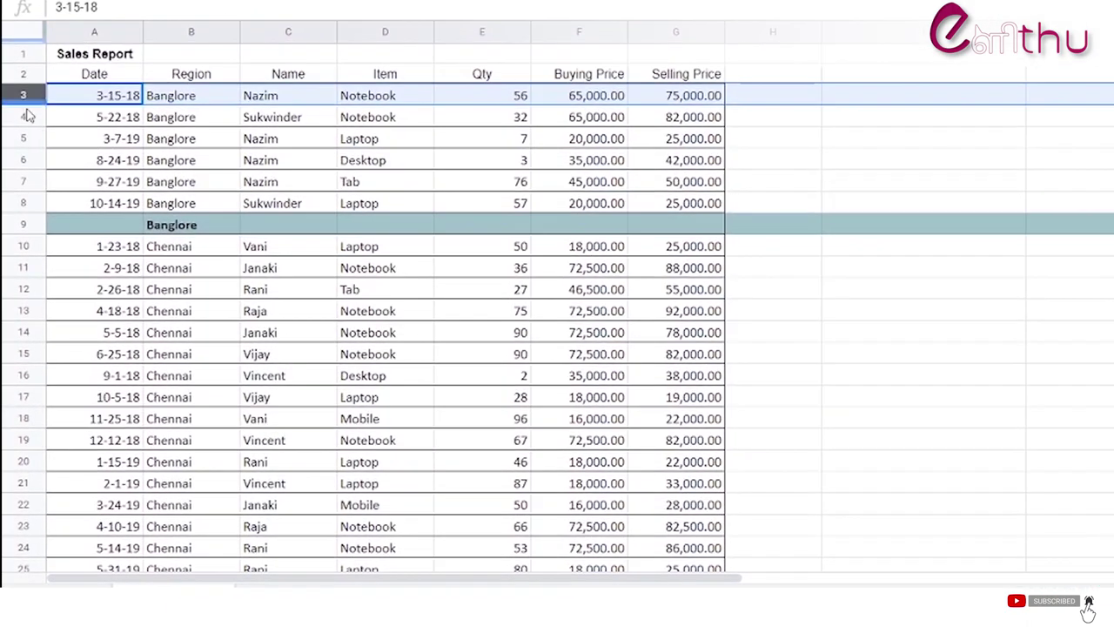
pyautogui.keyDown('shift'); pyautogui.click(24, 203); pyautogui.keyUp('shift')
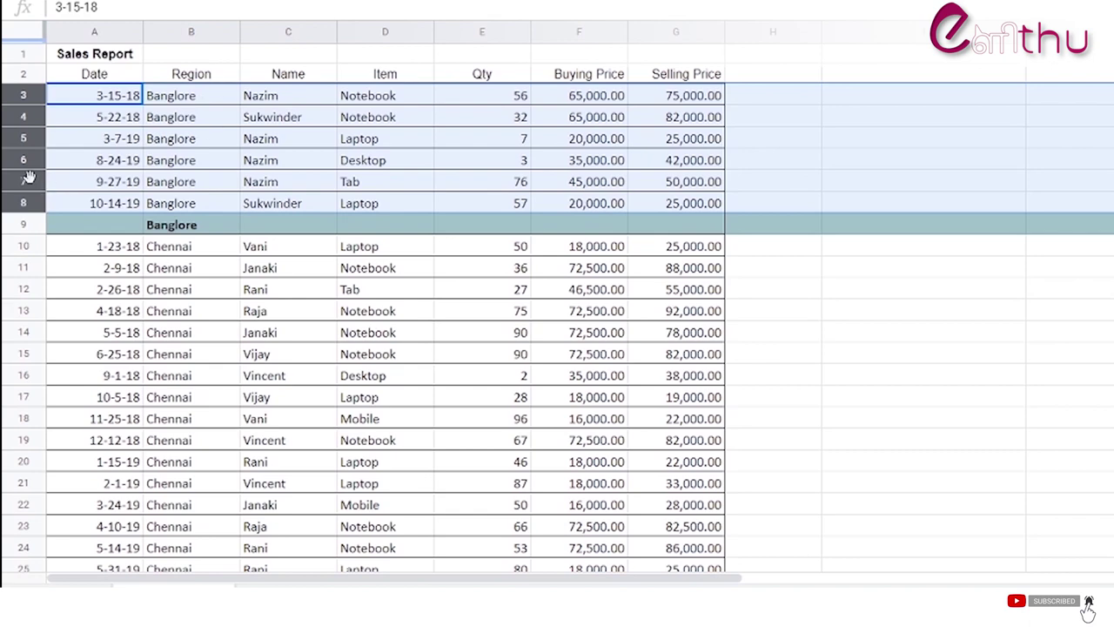
pyautogui.rightClick(29, 178)
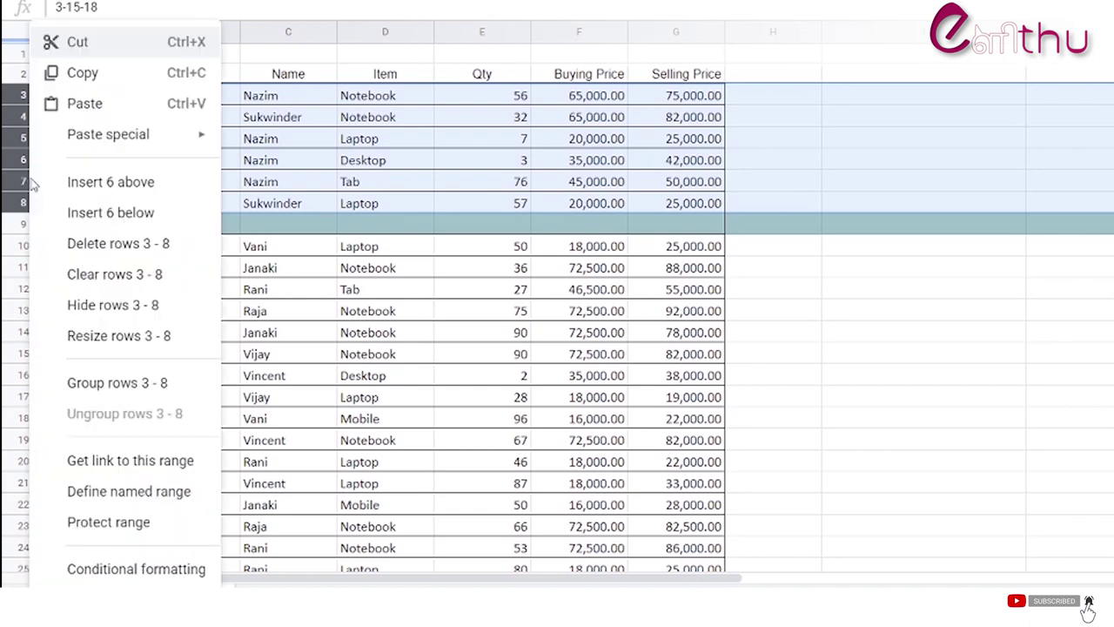
pyautogui.click(126, 392)
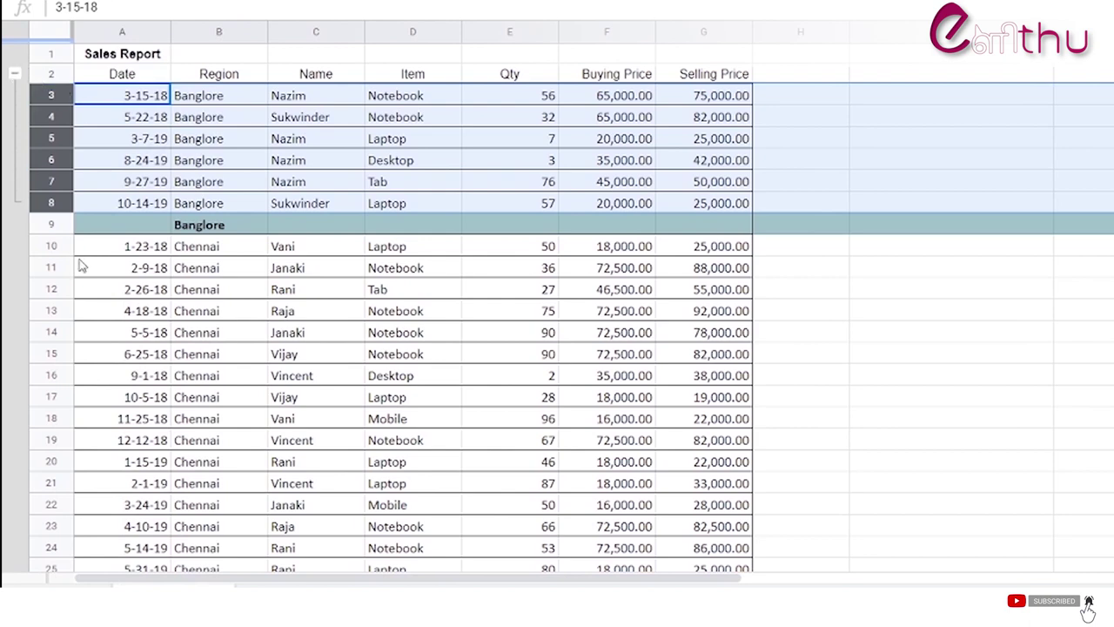
pyautogui.click(55, 248)
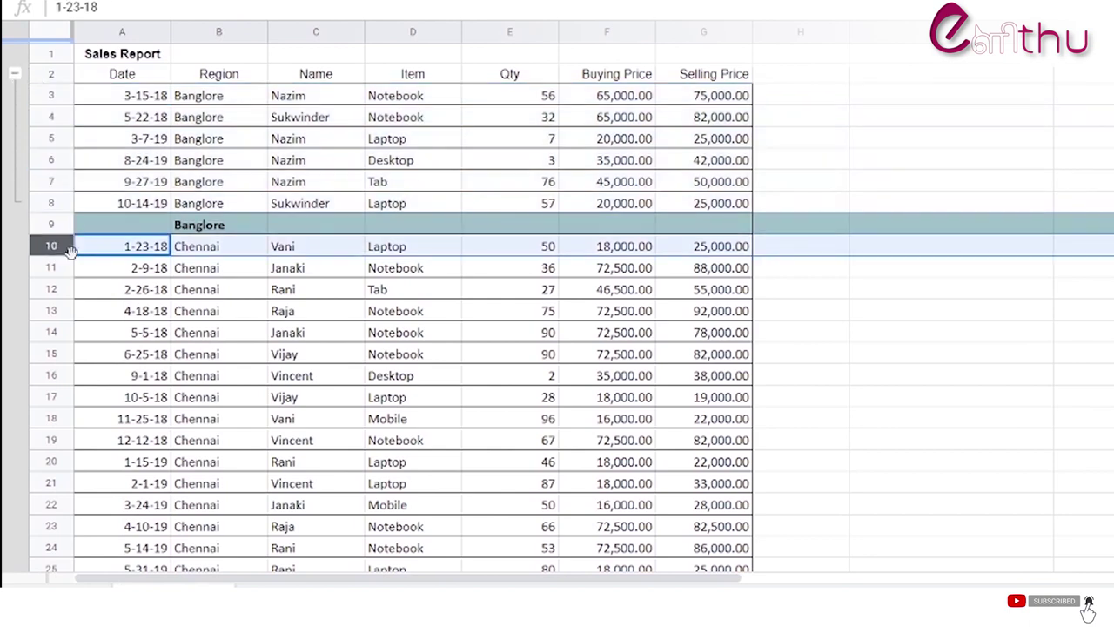
pyautogui.scroll(-5, 73, 252)
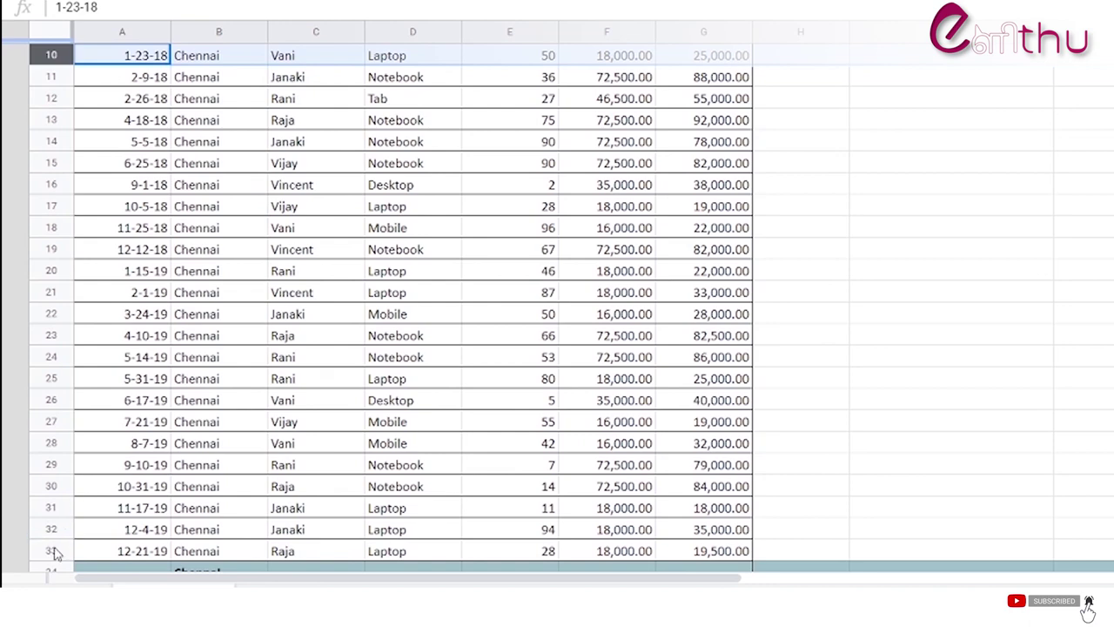
pyautogui.keyDown('shift'); pyautogui.click(54, 552); pyautogui.keyUp('shift')
pyautogui.rightClick(59, 443)
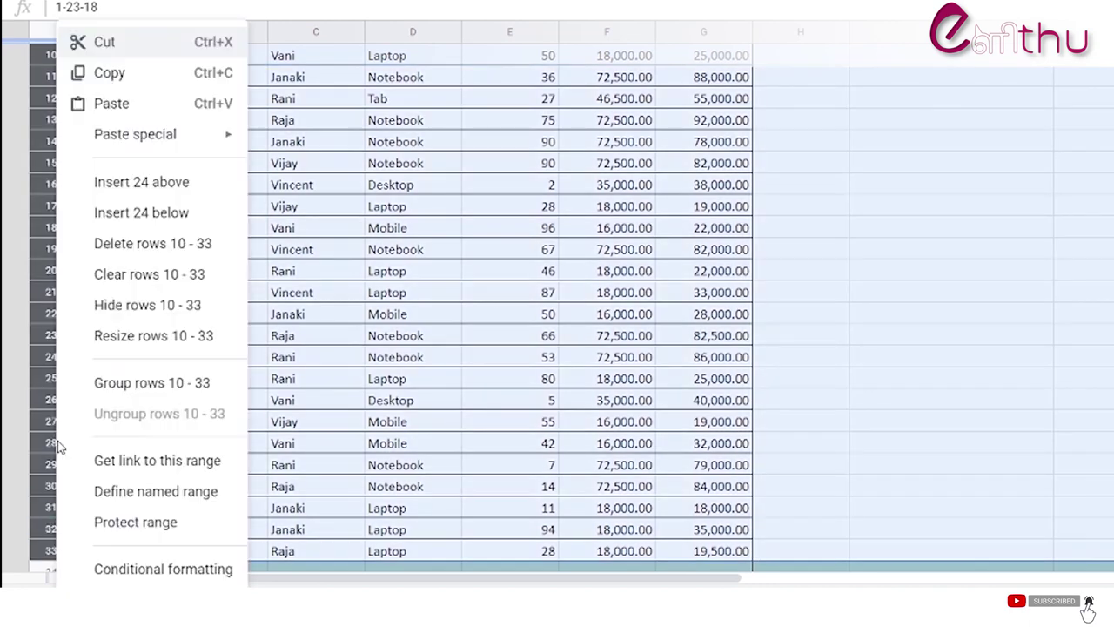
pyautogui.click(178, 382)
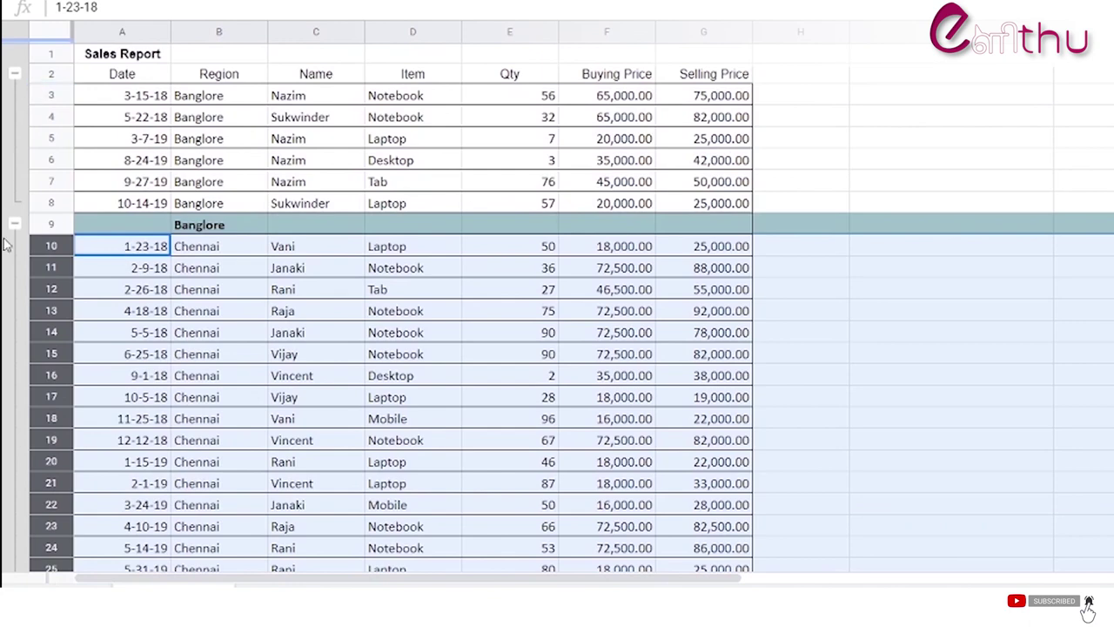
# Step: Group the Hyderabad rows 35–47
pyautogui.scroll(-8, 216, 265)
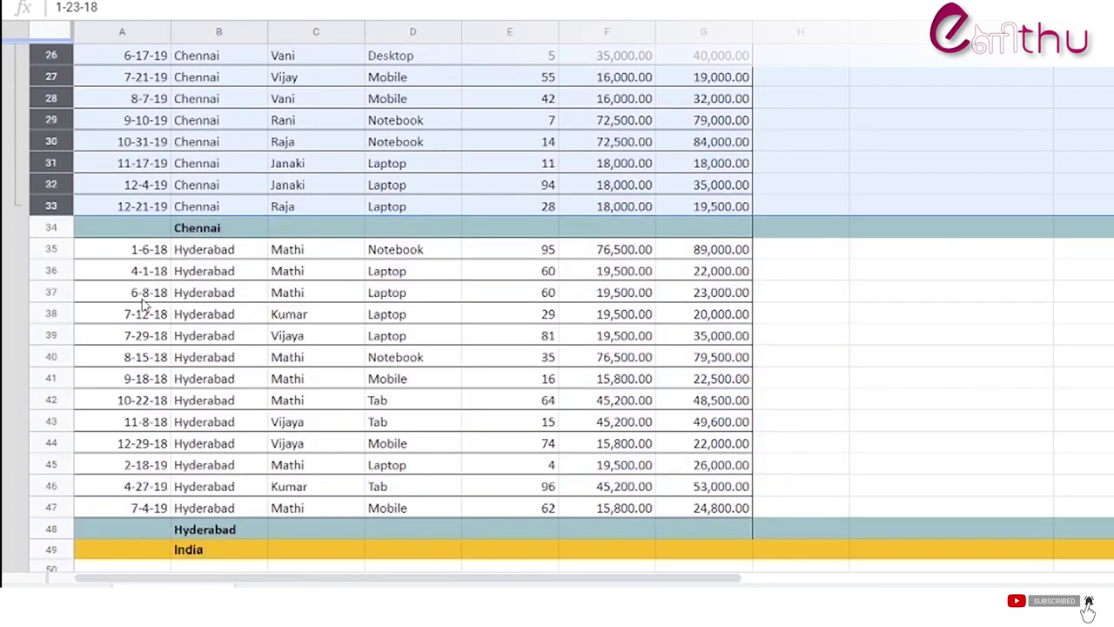
pyautogui.click(49, 249)
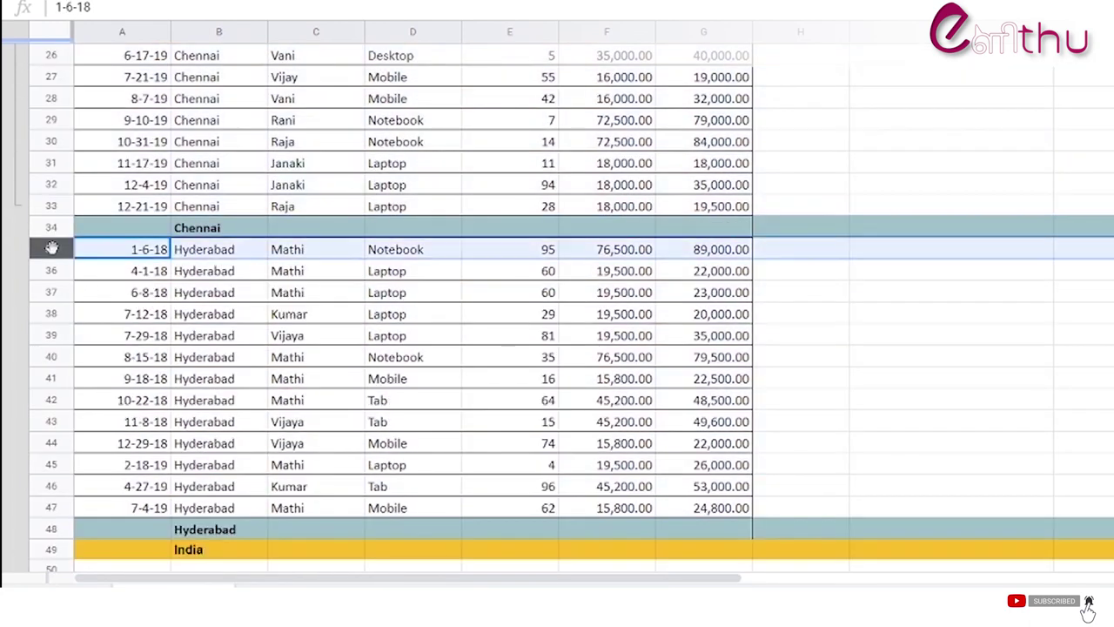
pyautogui.keyDown('shift'); pyautogui.click(54, 508); pyautogui.keyUp('shift')
pyautogui.rightClick(58, 485)
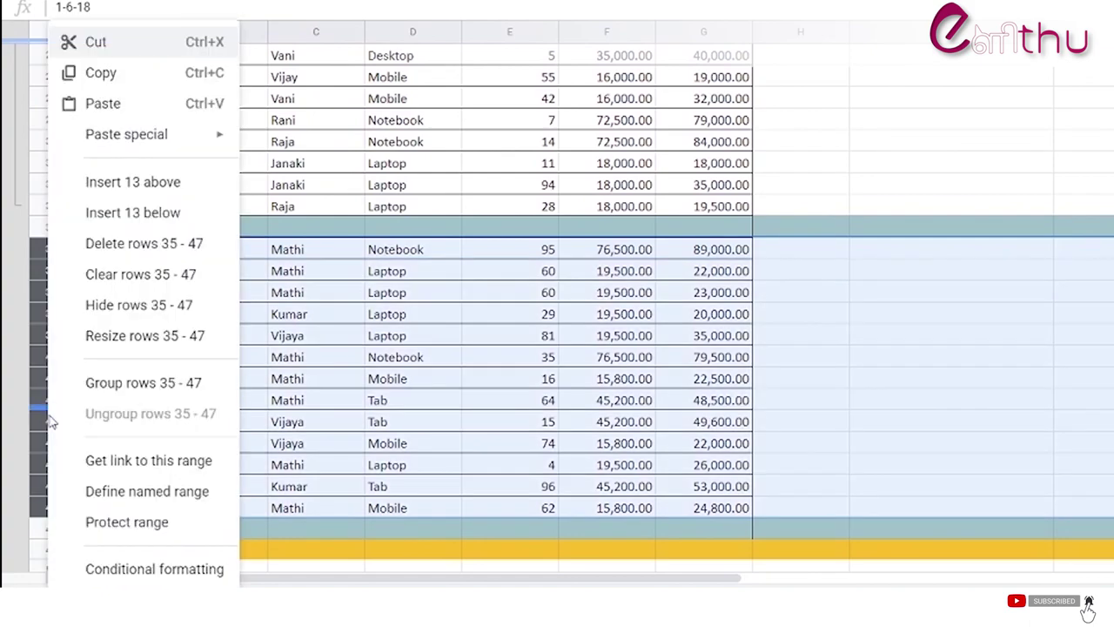
pyautogui.click(145, 389)
# Step: Collapse the Banglore, Chennai and Hyderabad row groups
pyautogui.scroll(10, 156, 318)
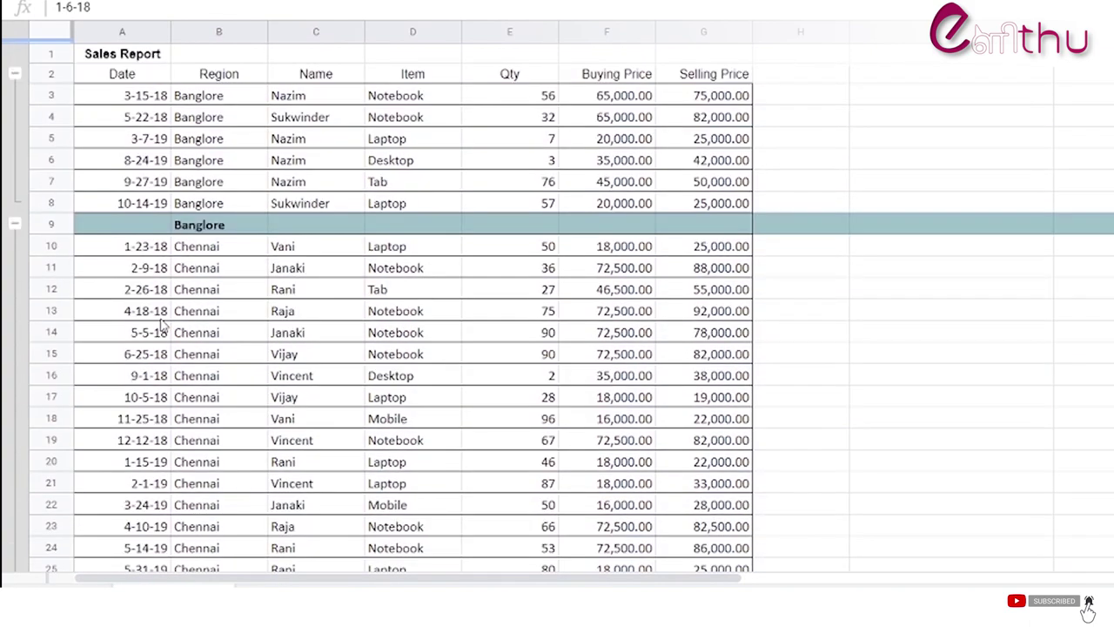
pyautogui.click(14, 78)
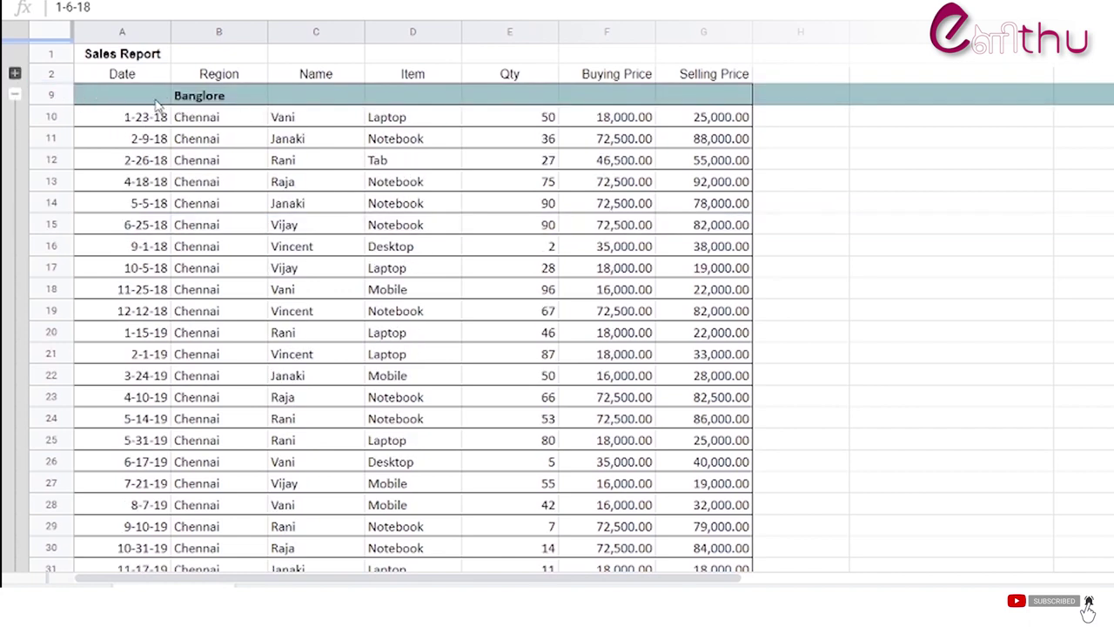
pyautogui.click(14, 102)
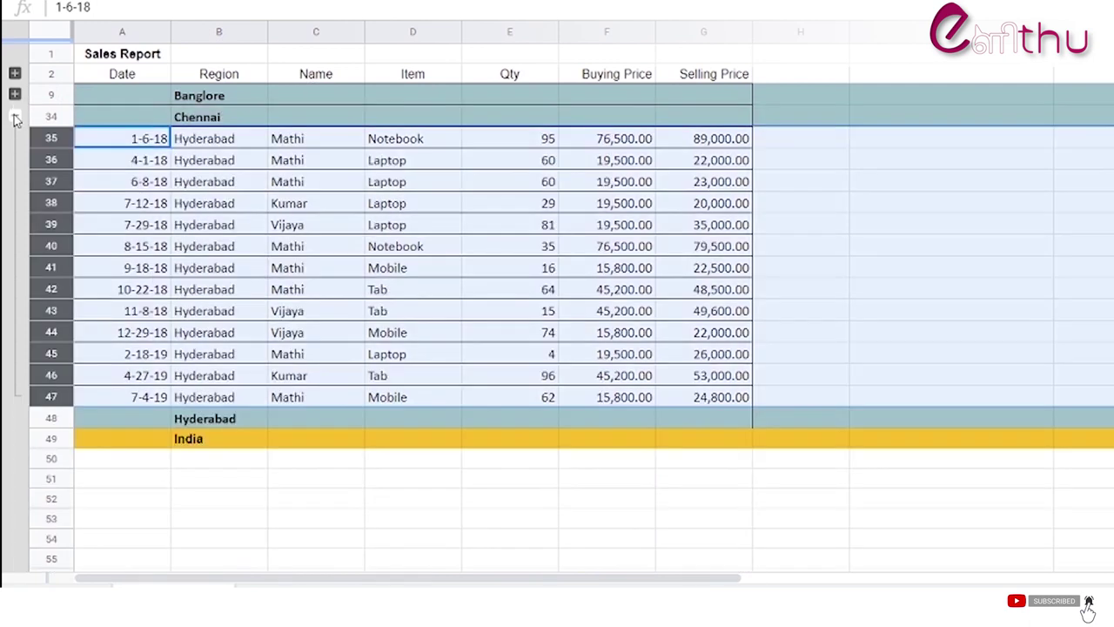
pyautogui.click(14, 117)
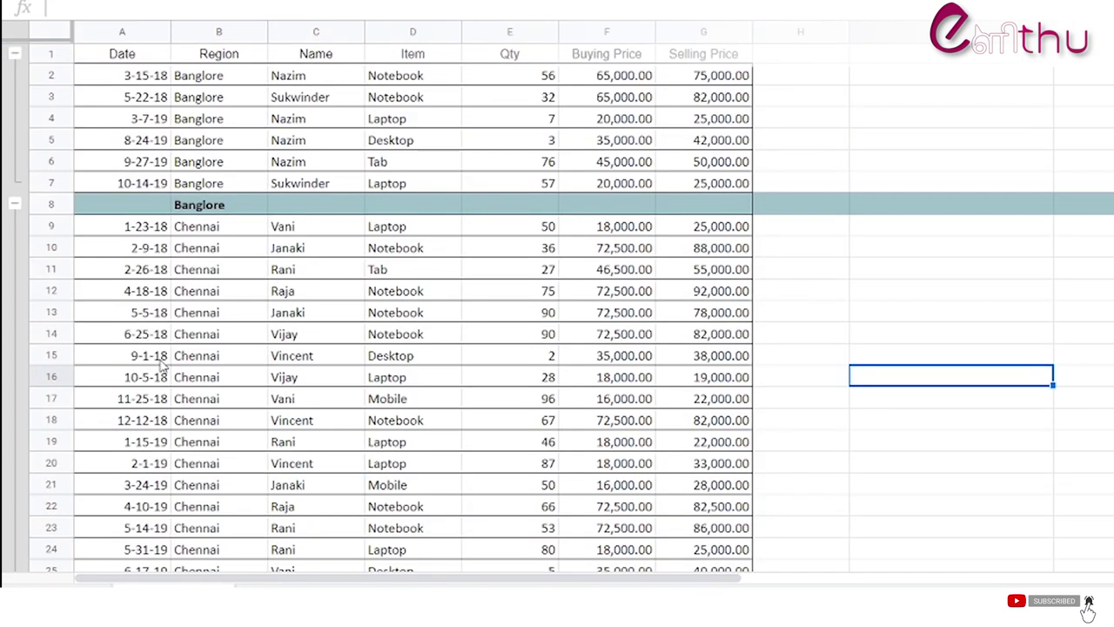
# Step: Group rows 2–47 into an outer group, then collapse and re-expand it
pyautogui.click(50, 76)
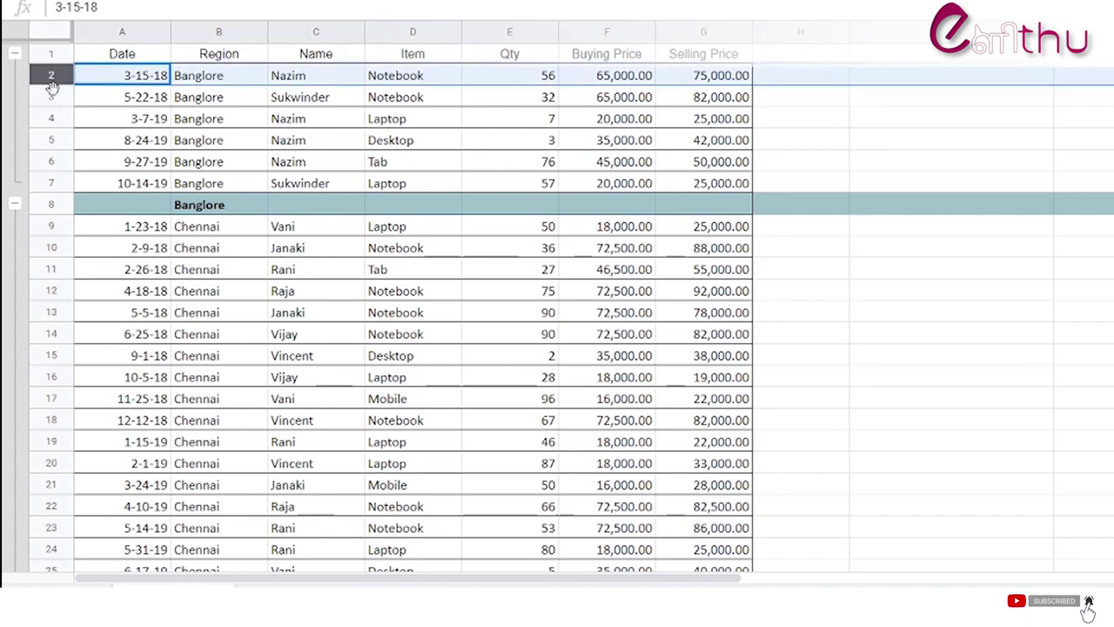
pyautogui.scroll(-10, 52, 387)
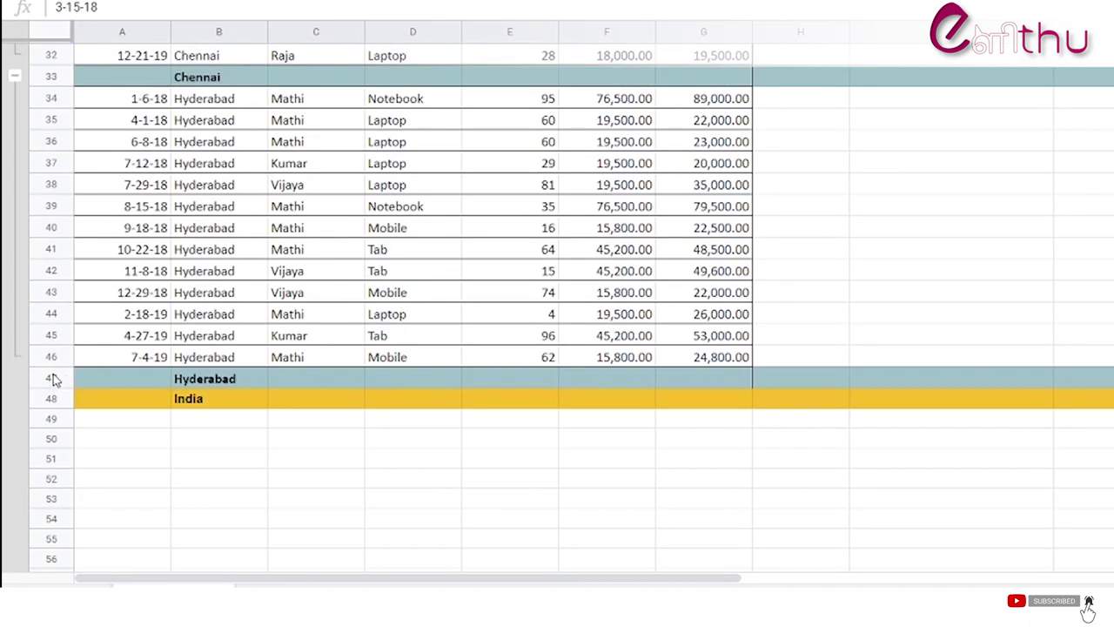
pyautogui.keyDown('shift'); pyautogui.click(52, 378); pyautogui.keyUp('shift')
pyautogui.rightClick(53, 379)
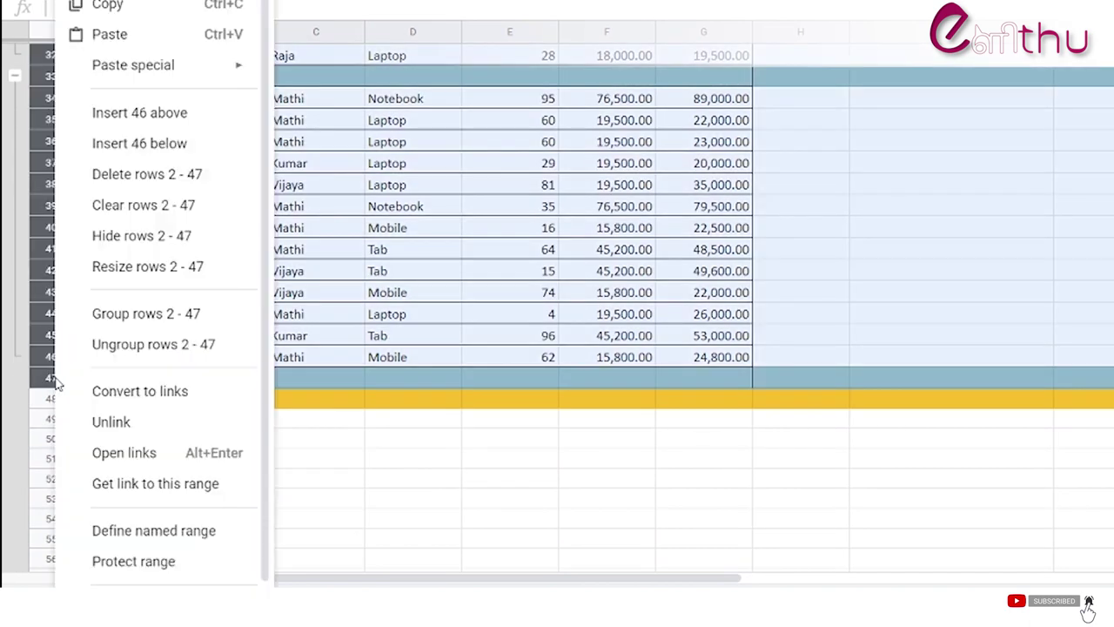
pyautogui.click(148, 320)
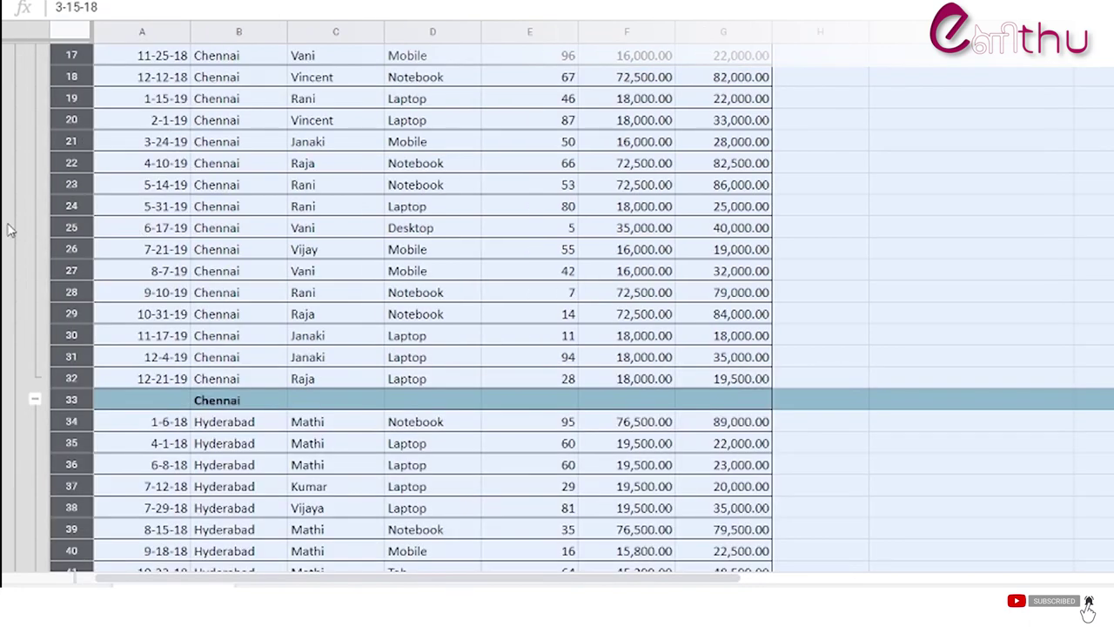
pyautogui.scroll(5, 10, 213)
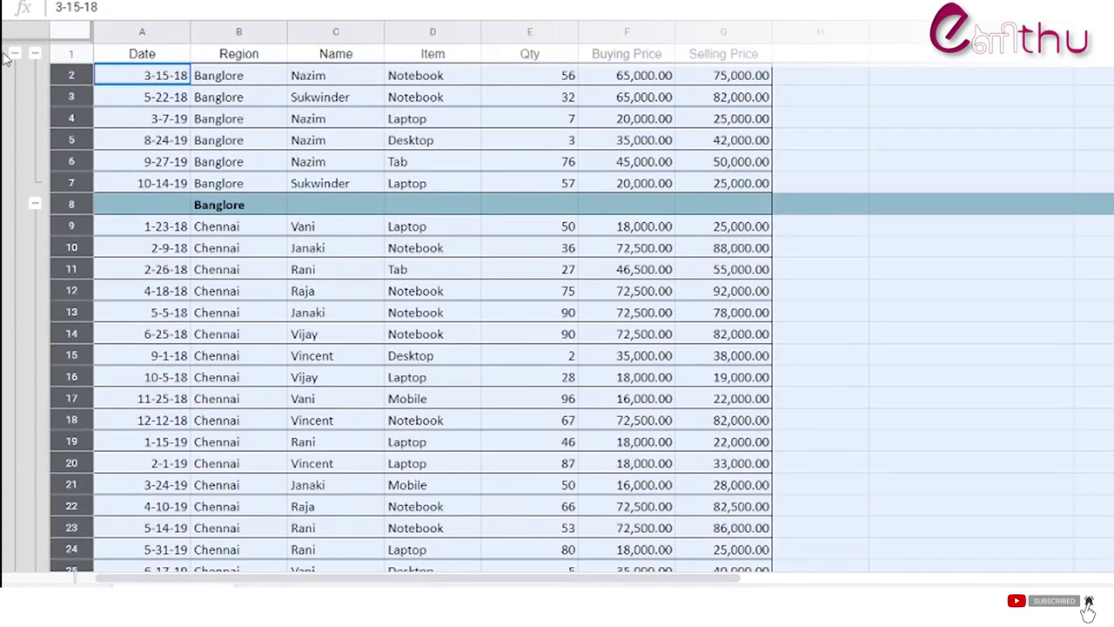
pyautogui.click(15, 54)
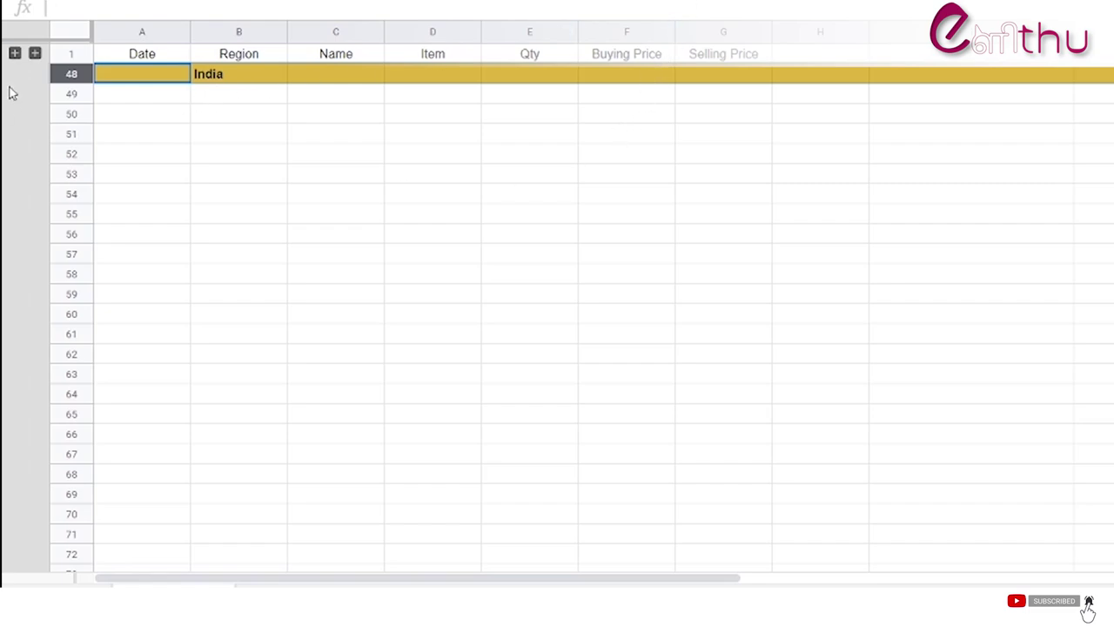
pyautogui.click(15, 56)
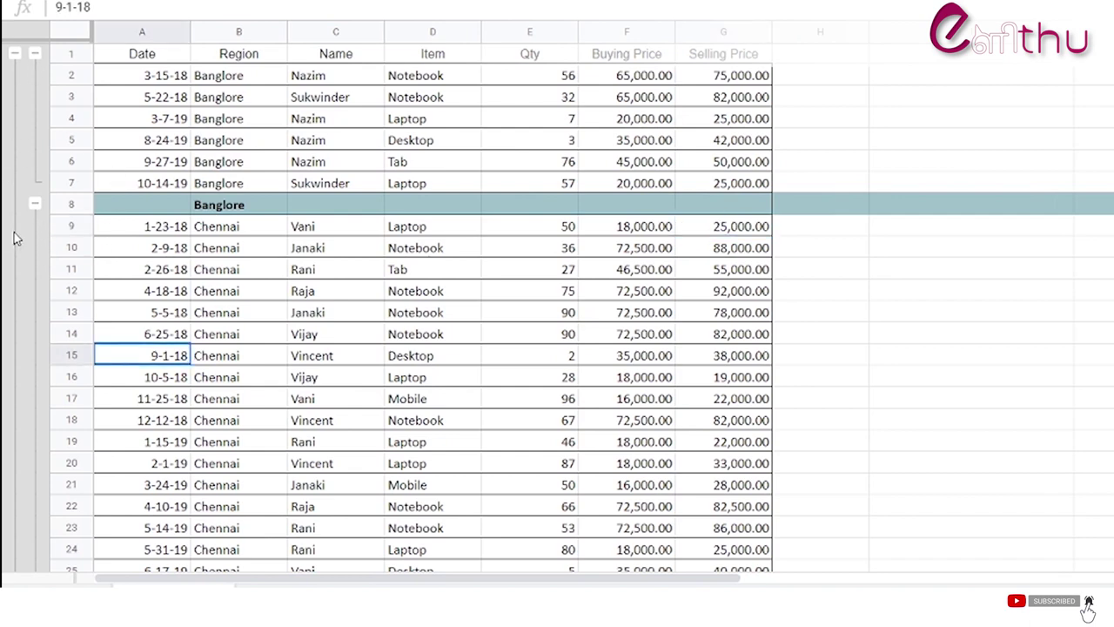
# Step: Remove the outer group, the Banglore group and the last remaining row group
pyautogui.rightClick(14, 235)
pyautogui.click(92, 291)
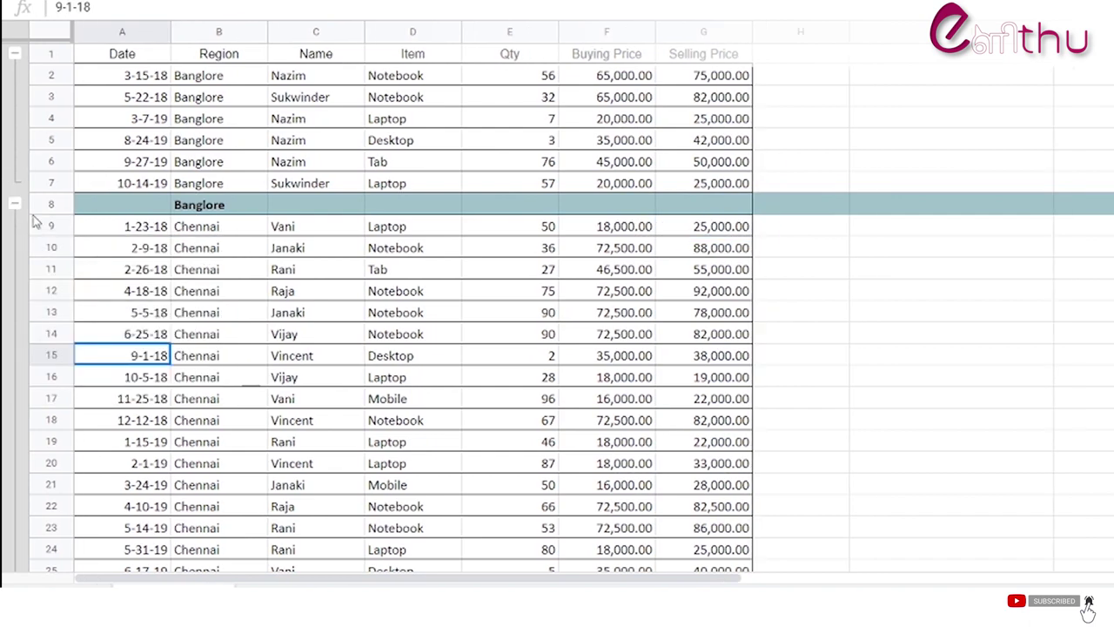
pyautogui.rightClick(19, 171)
pyautogui.click(77, 211)
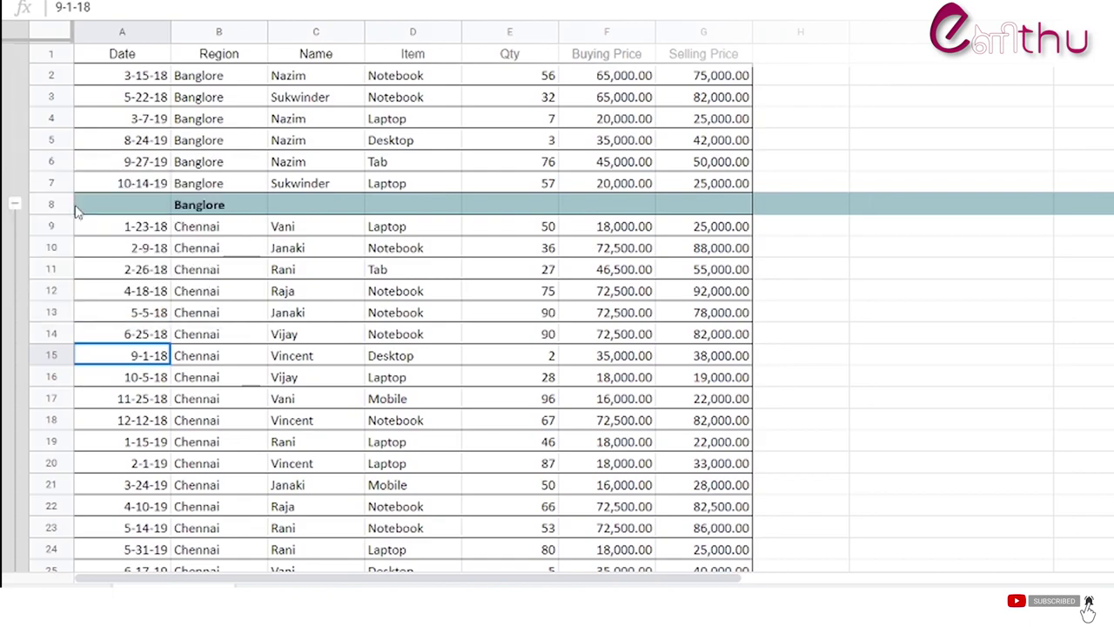
pyautogui.rightClick(12, 253)
pyautogui.click(70, 302)
pyautogui.scroll(1, 399, 117)
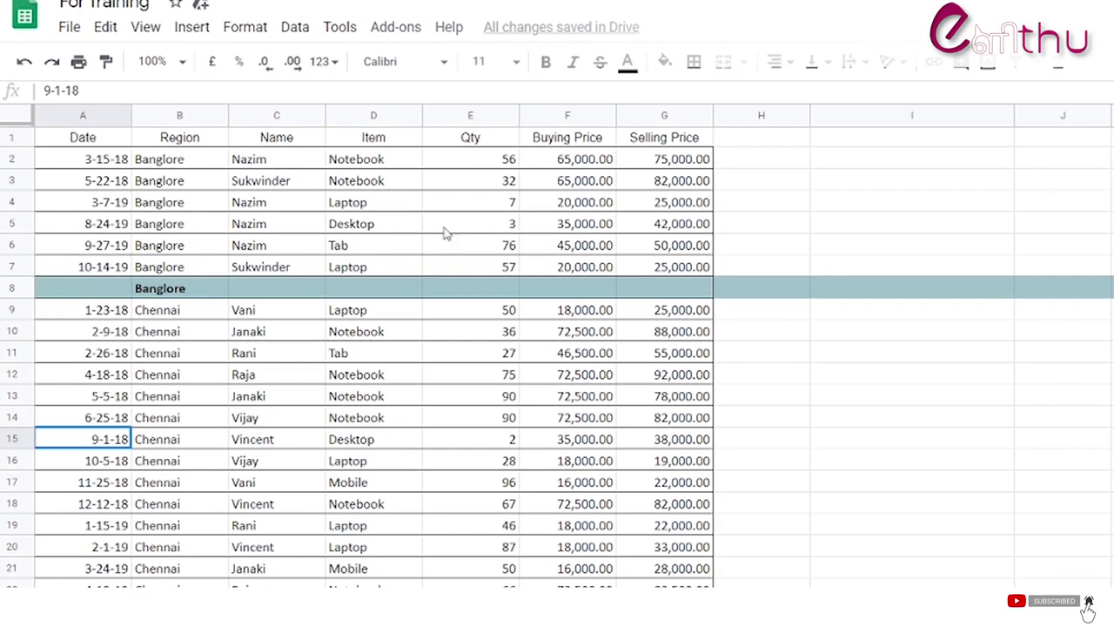
# Step: Apply default alternating colours with header styling to A1:G48 and enable the footer band
pyautogui.press('Up')
pyautogui.press('Up')
pyautogui.press('Right')
pyautogui.press('Right')
pyautogui.press('Right')
pyautogui.press('Right')
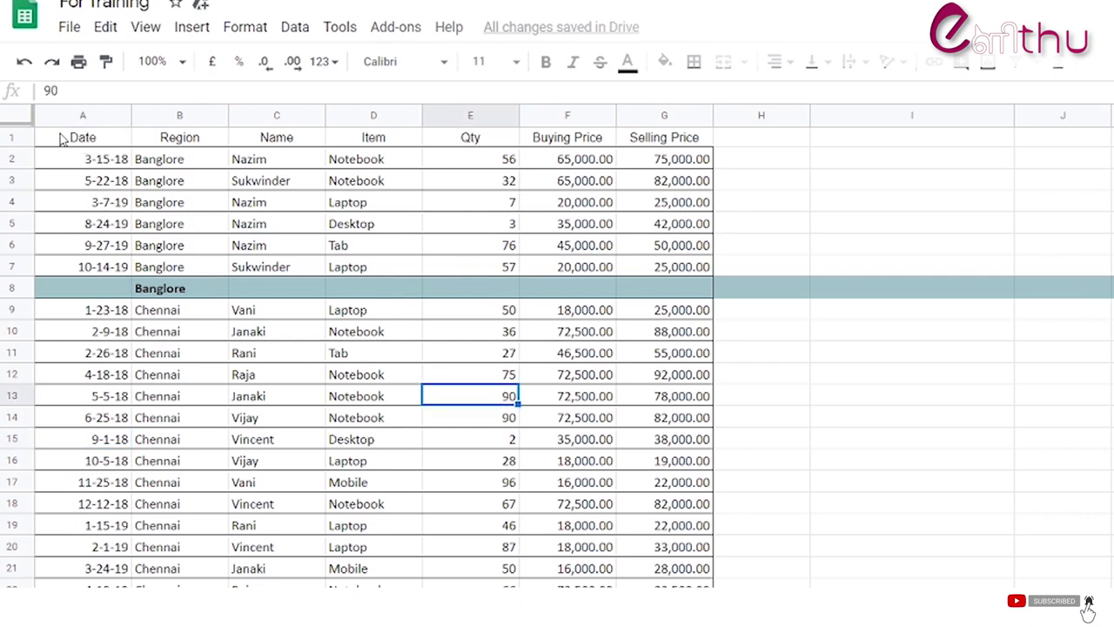
pyautogui.click(64, 138)
pyautogui.scroll(-3, 533, 366)
pyautogui.scroll(-5, 533, 366)
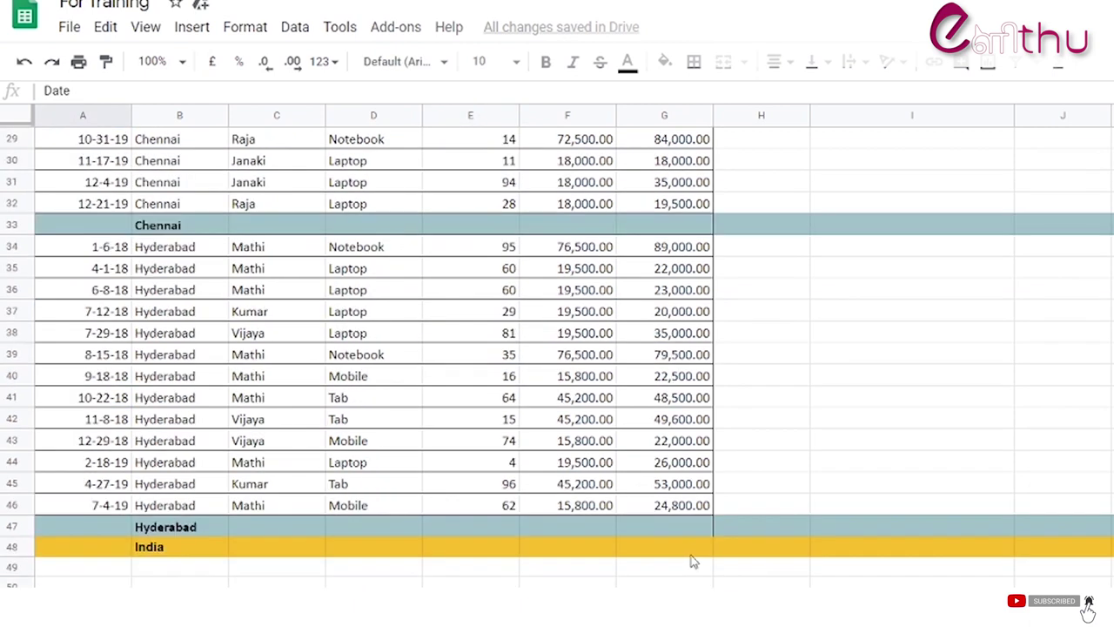
pyautogui.keyDown('shift'); pyautogui.click(692, 557); pyautogui.keyUp('shift')
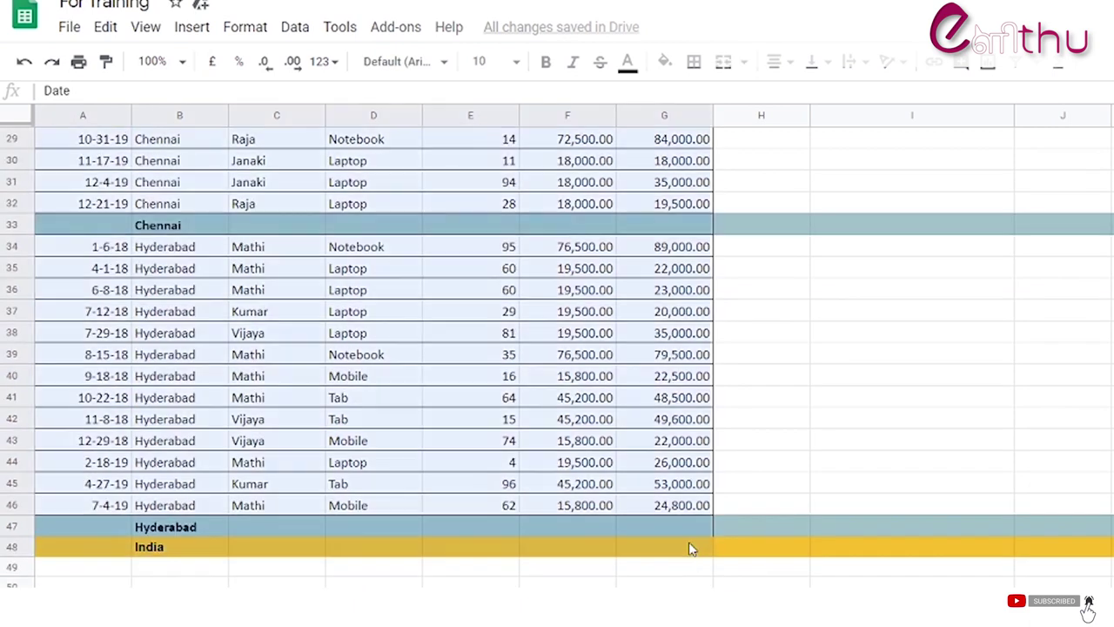
pyautogui.click(245, 27)
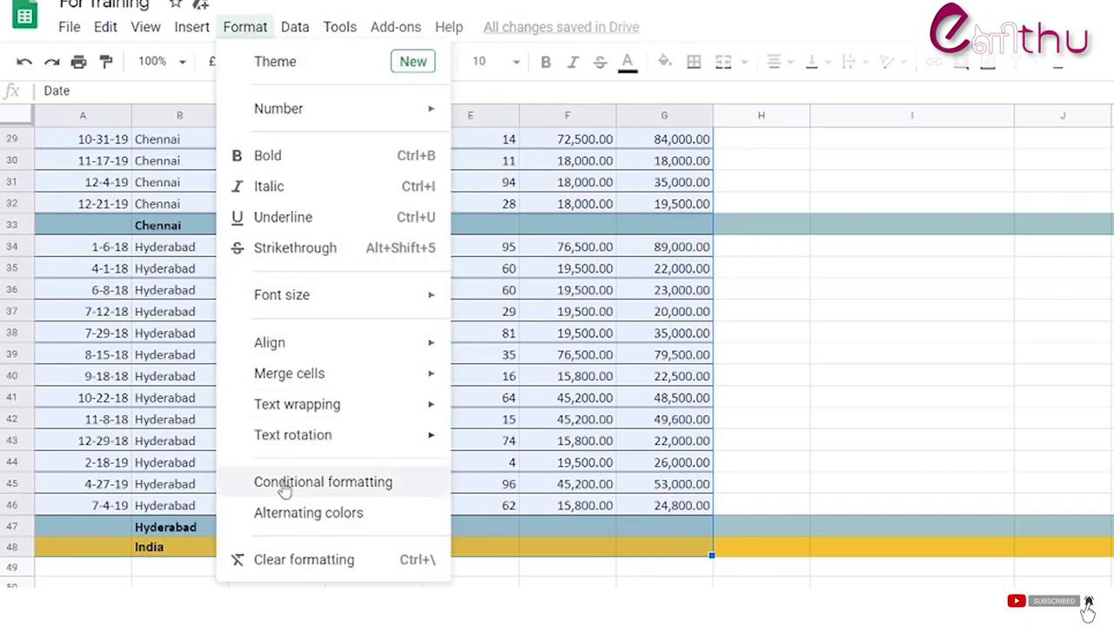
pyautogui.click(307, 513)
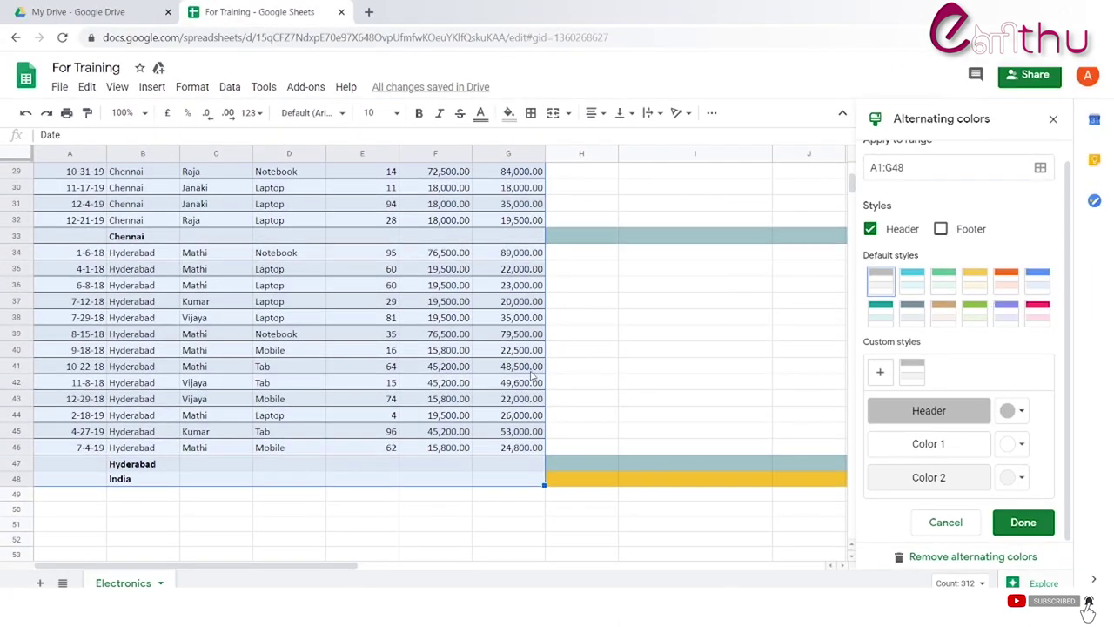
pyautogui.scroll(6, 200, 479)
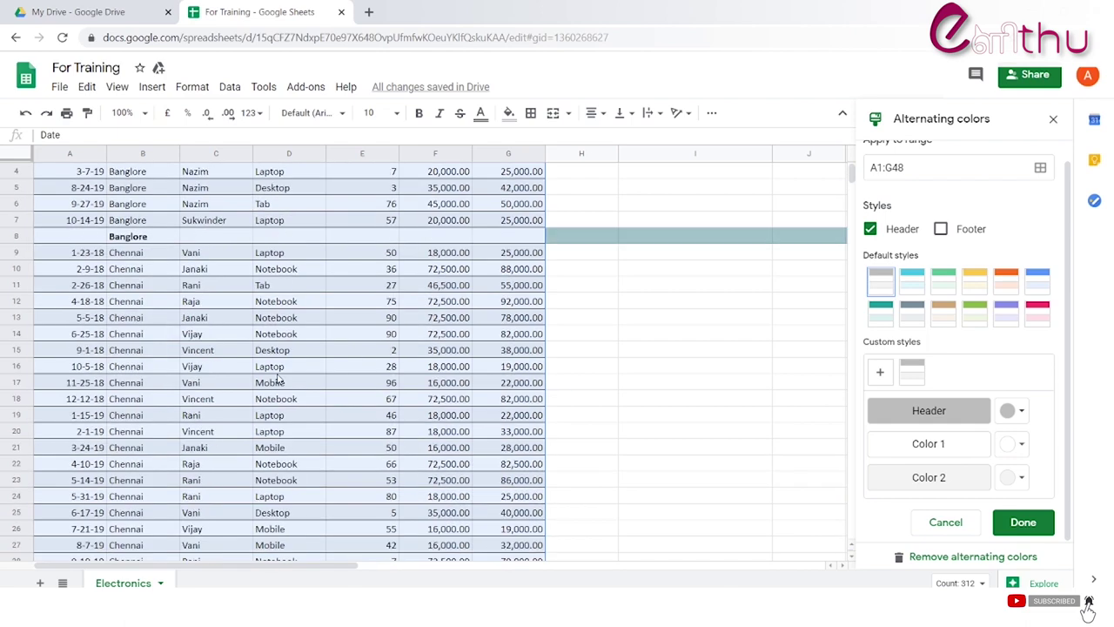
pyautogui.click(940, 229)
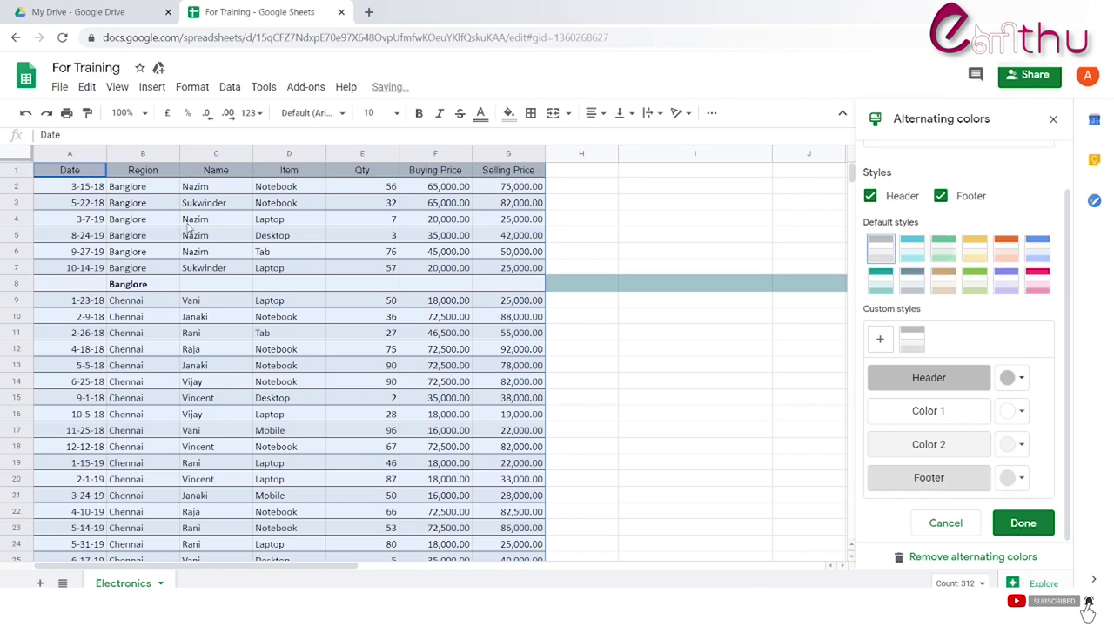
# Step: Switch the banding to the yellow style with a dark yellow footer and apply it
pyautogui.scroll(-3, 319, 288)
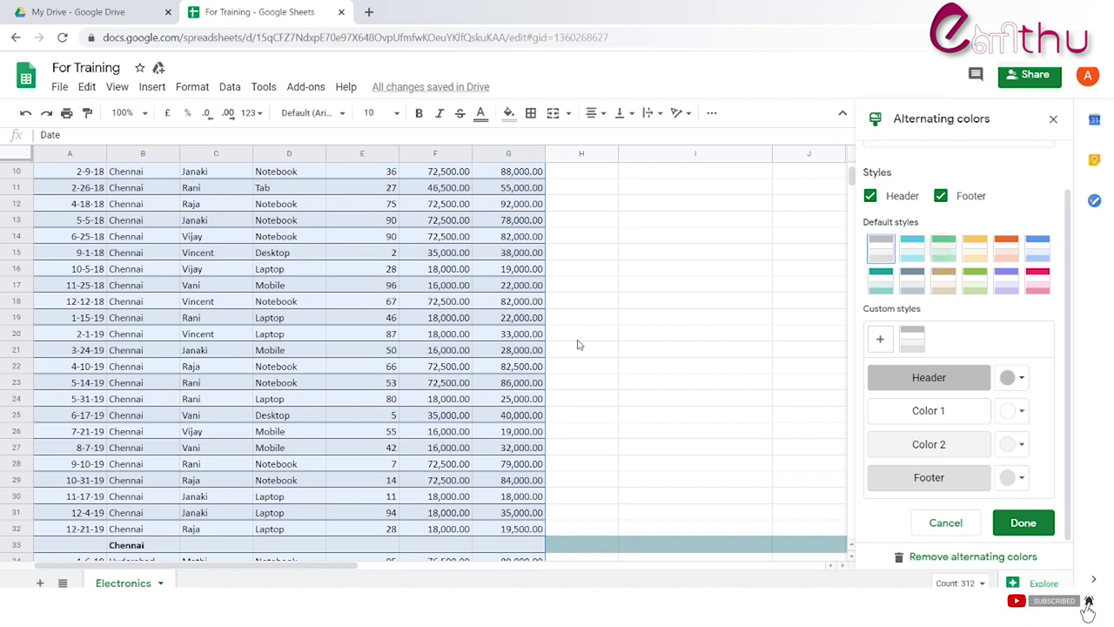
pyautogui.click(975, 247)
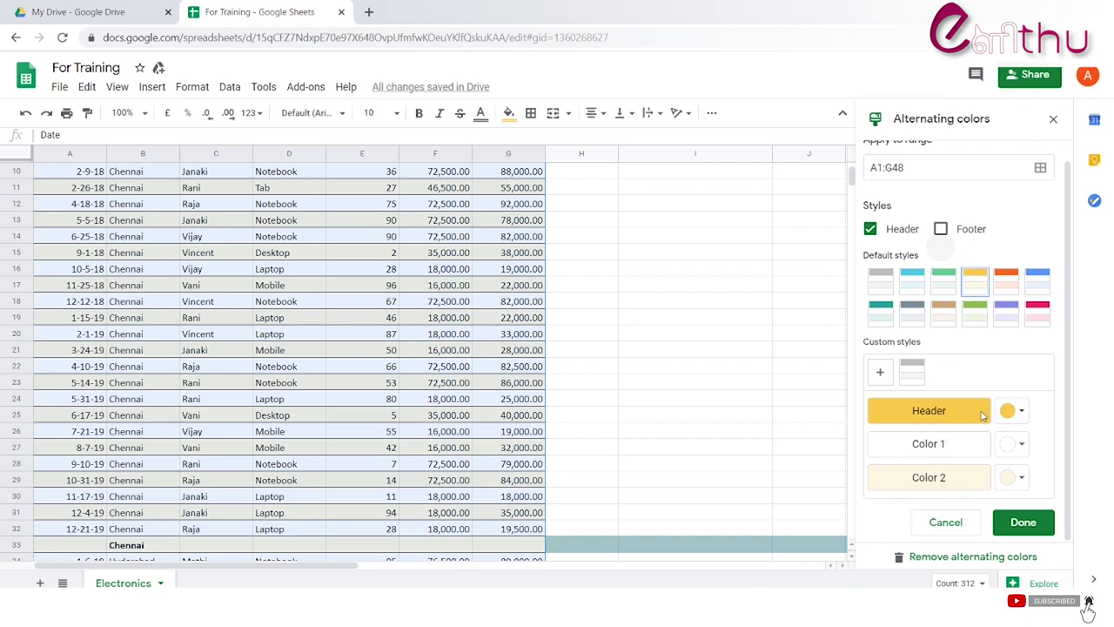
pyautogui.click(940, 230)
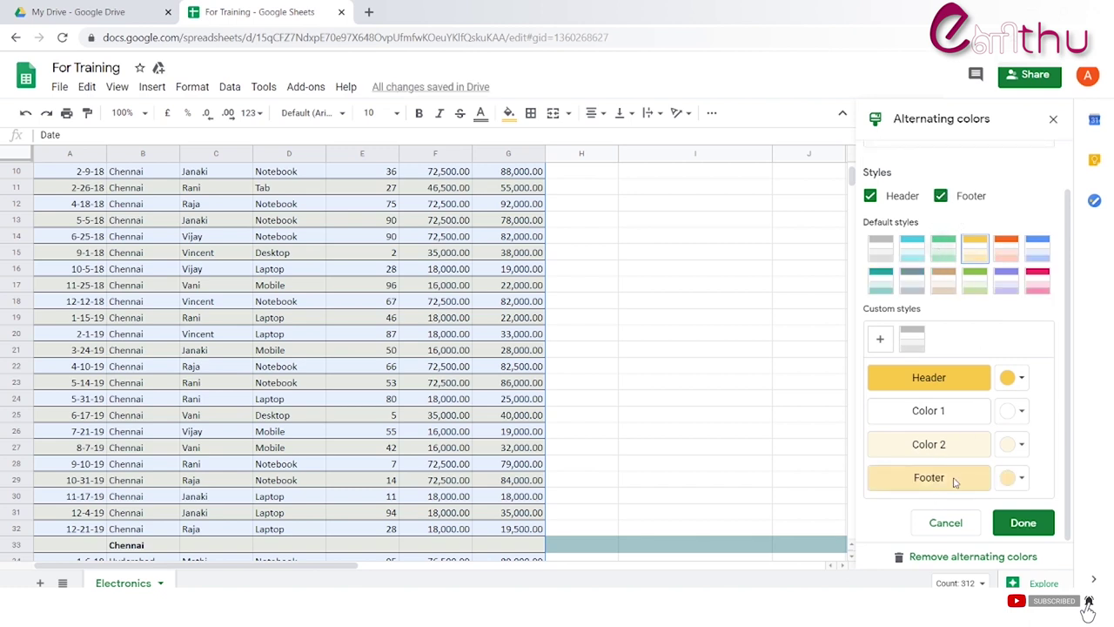
pyautogui.click(1020, 477)
pyautogui.click(921, 375)
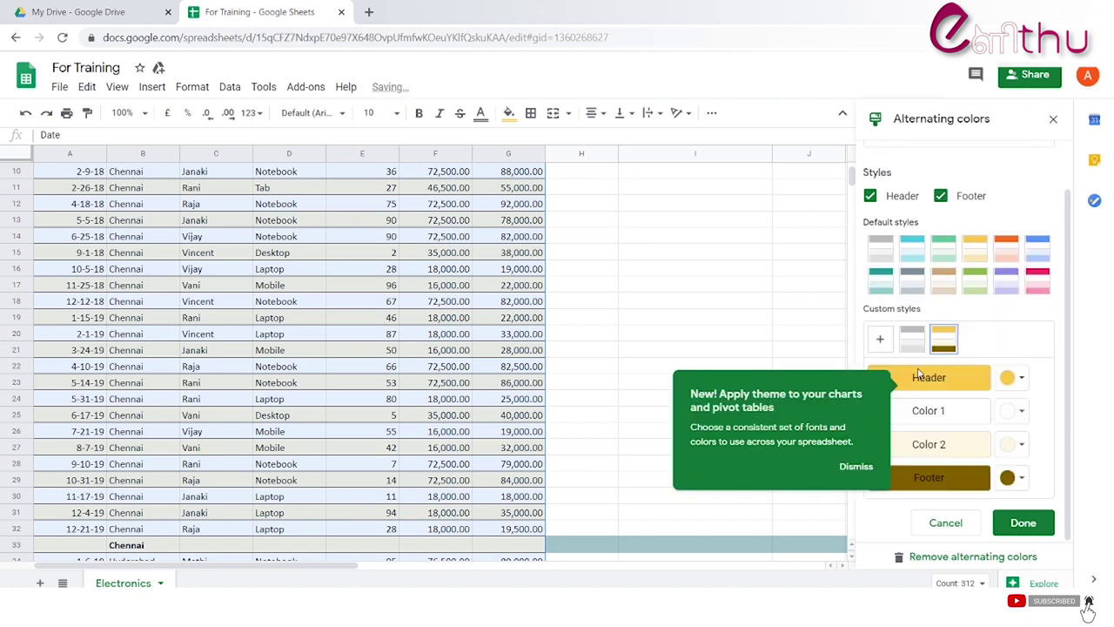
pyautogui.click(1014, 522)
pyautogui.scroll(-10, 437, 394)
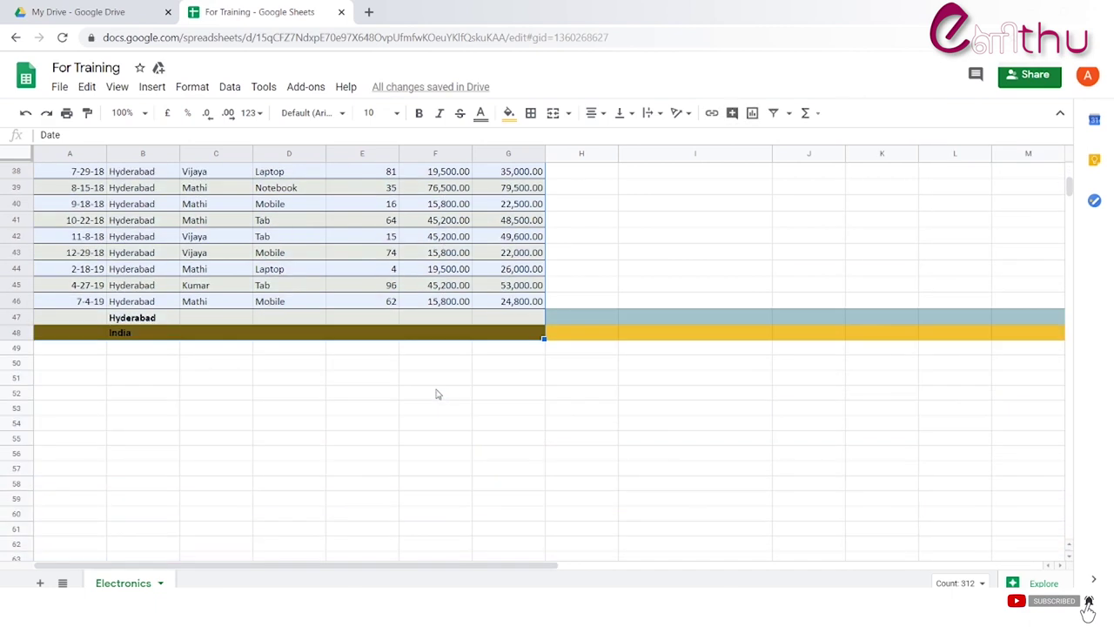
pyautogui.scroll(12, 216, 324)
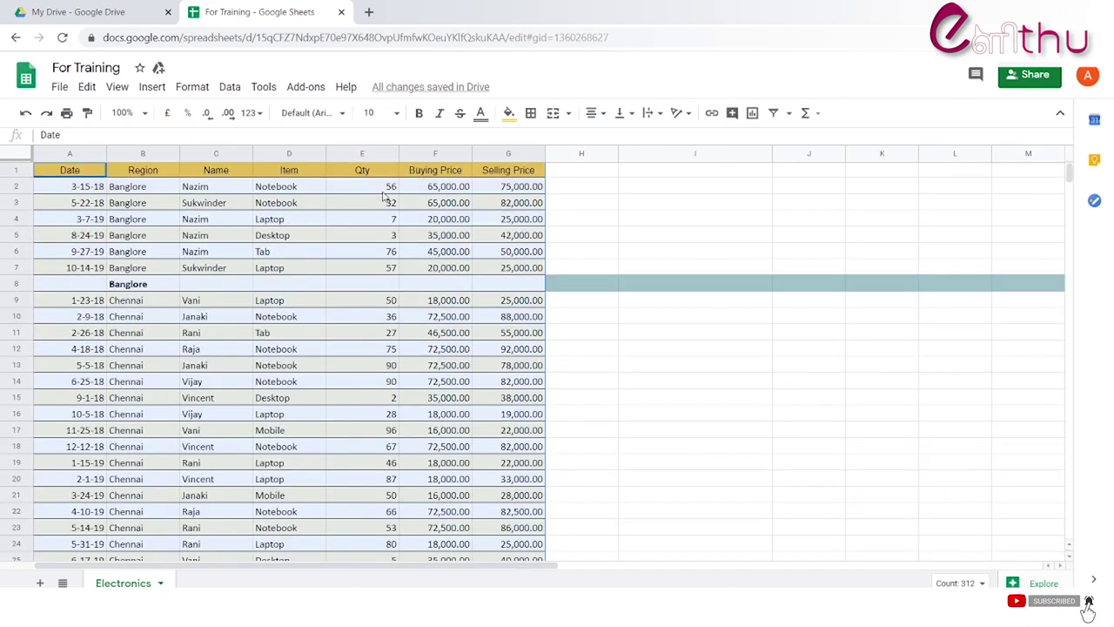
pyautogui.click(581, 202)
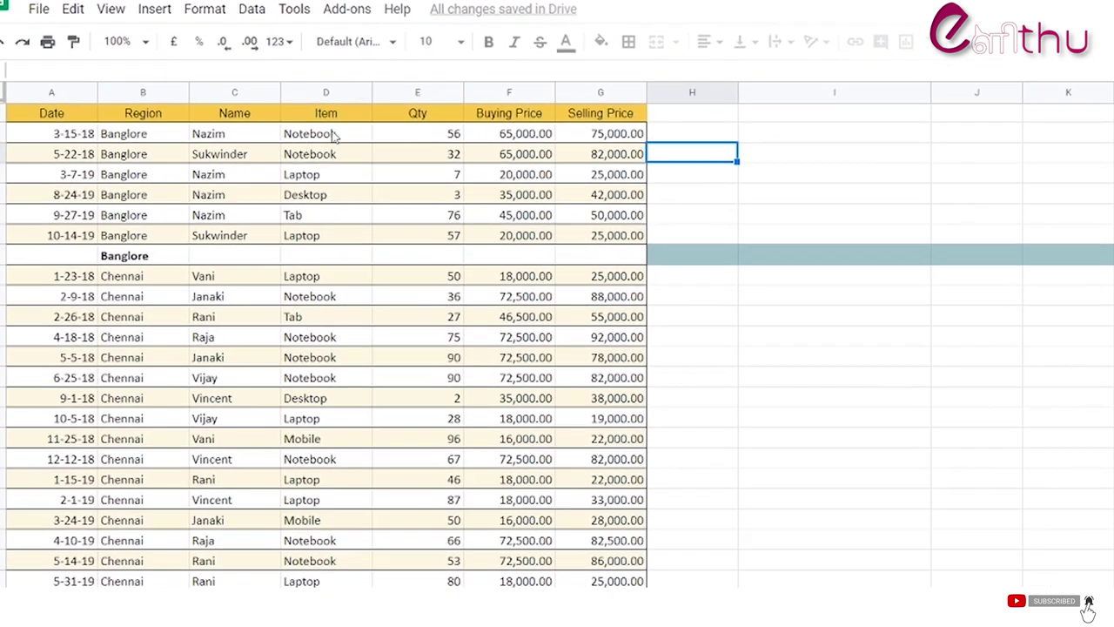
pyautogui.click(333, 135)
pyautogui.click(252, 10)
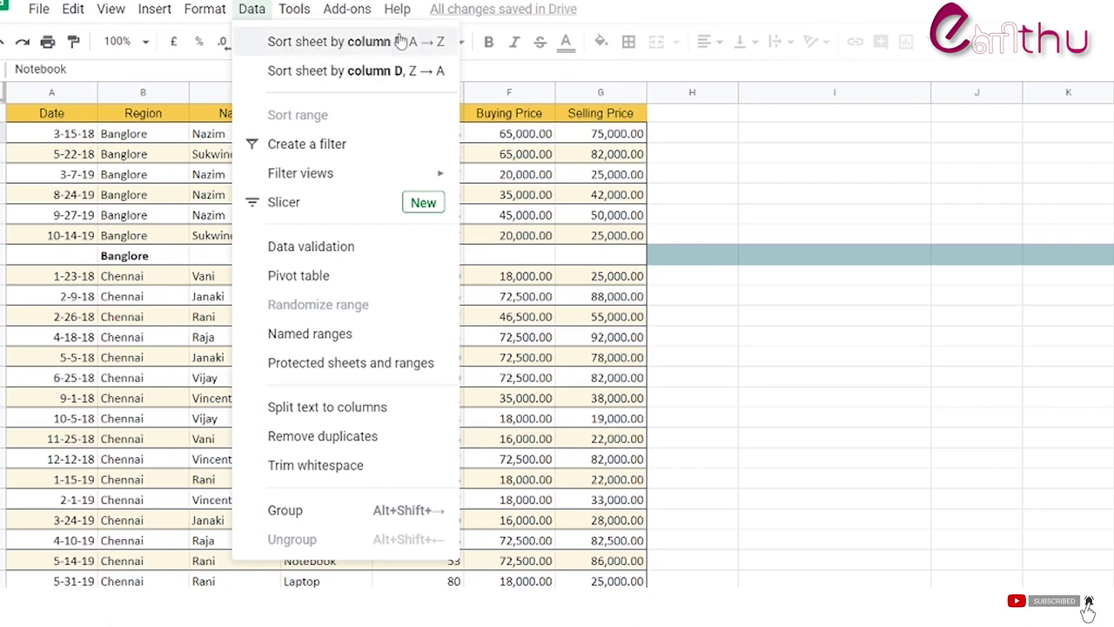
pyautogui.click(143, 136)
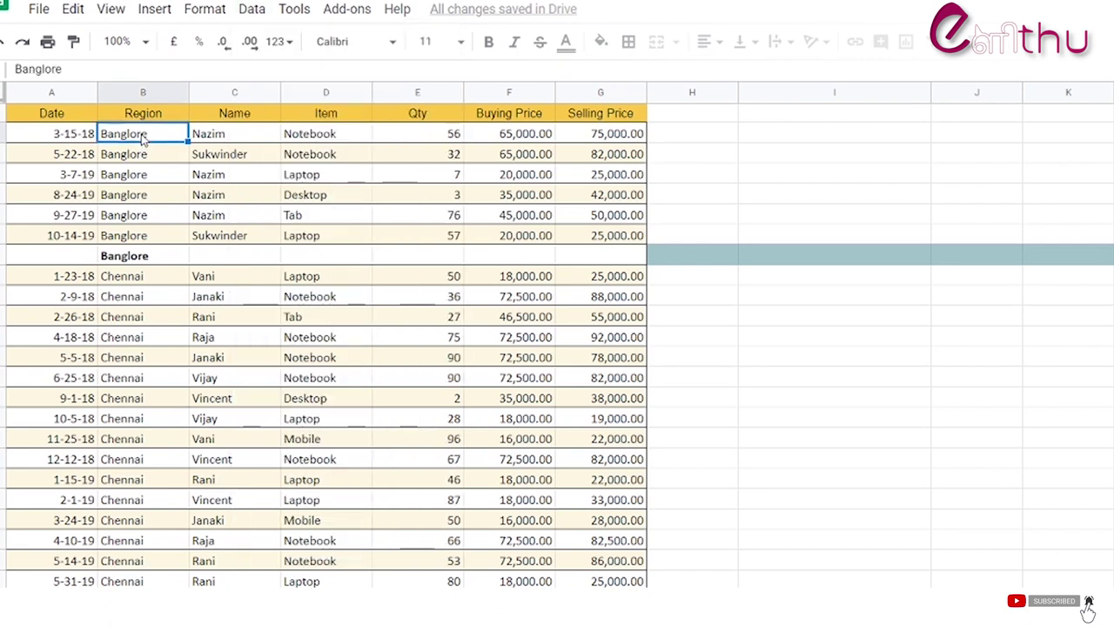
pyautogui.click(252, 10)
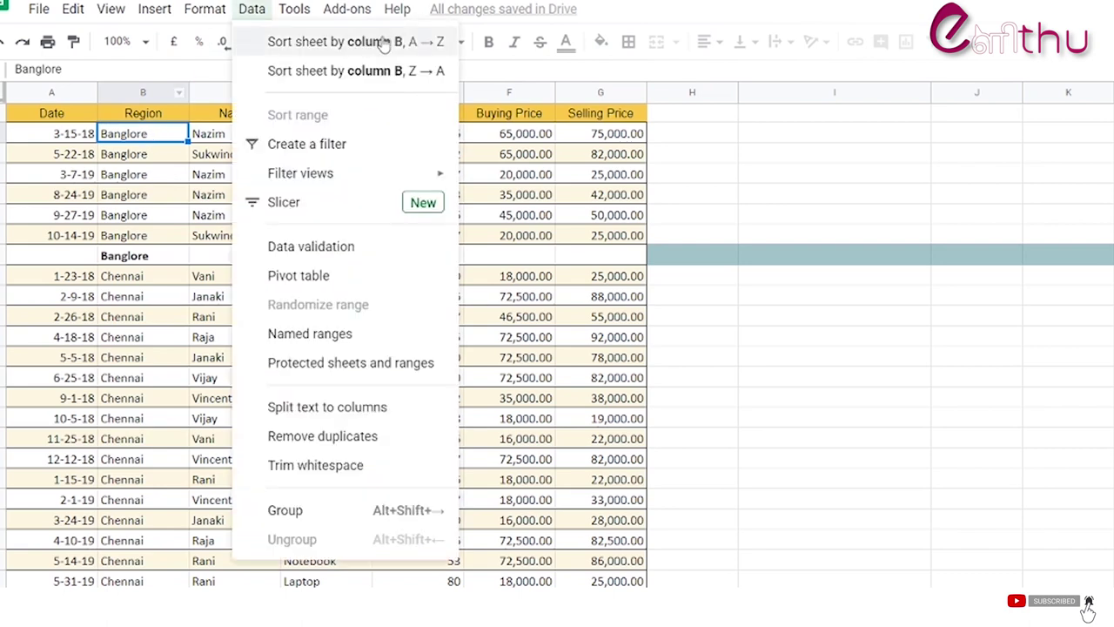
pyautogui.click(208, 140)
pyautogui.click(252, 10)
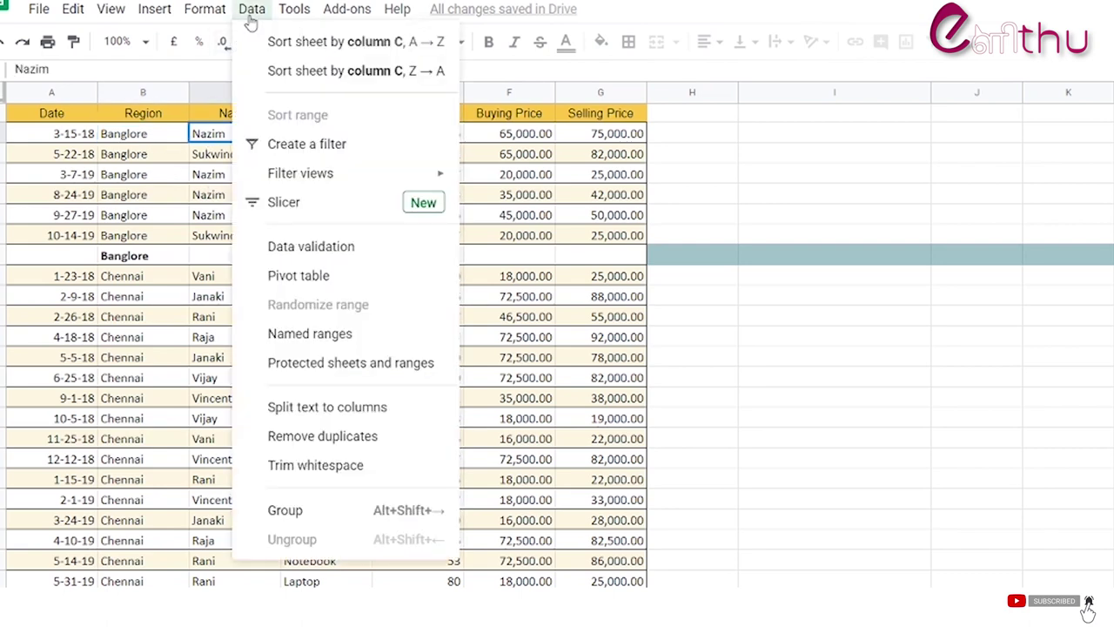
pyautogui.click(154, 216)
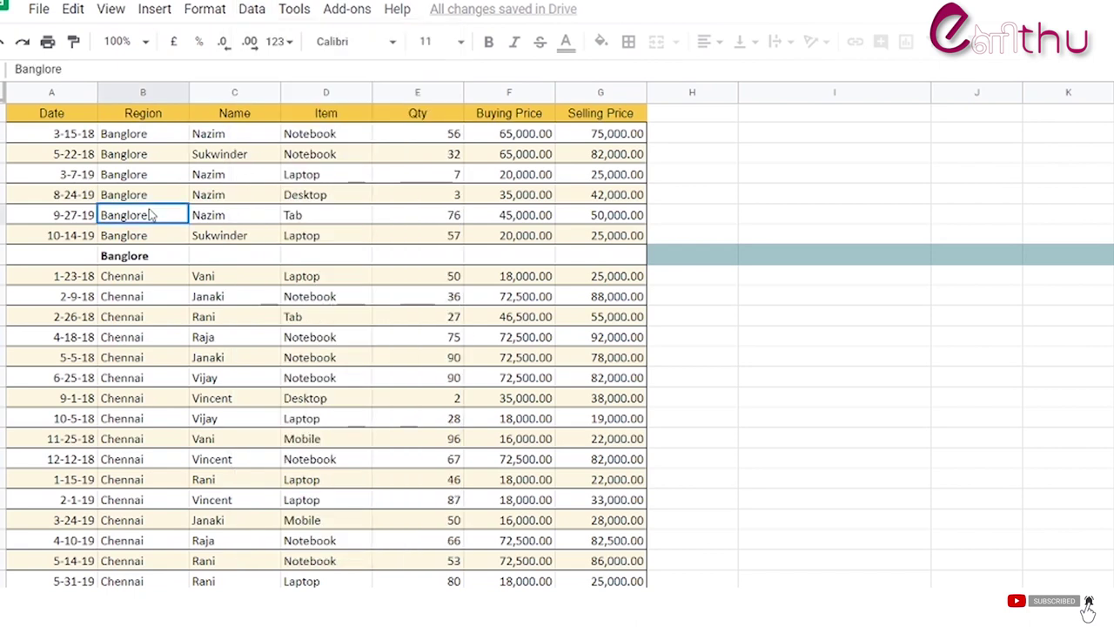
pyautogui.click(336, 134)
pyautogui.click(252, 10)
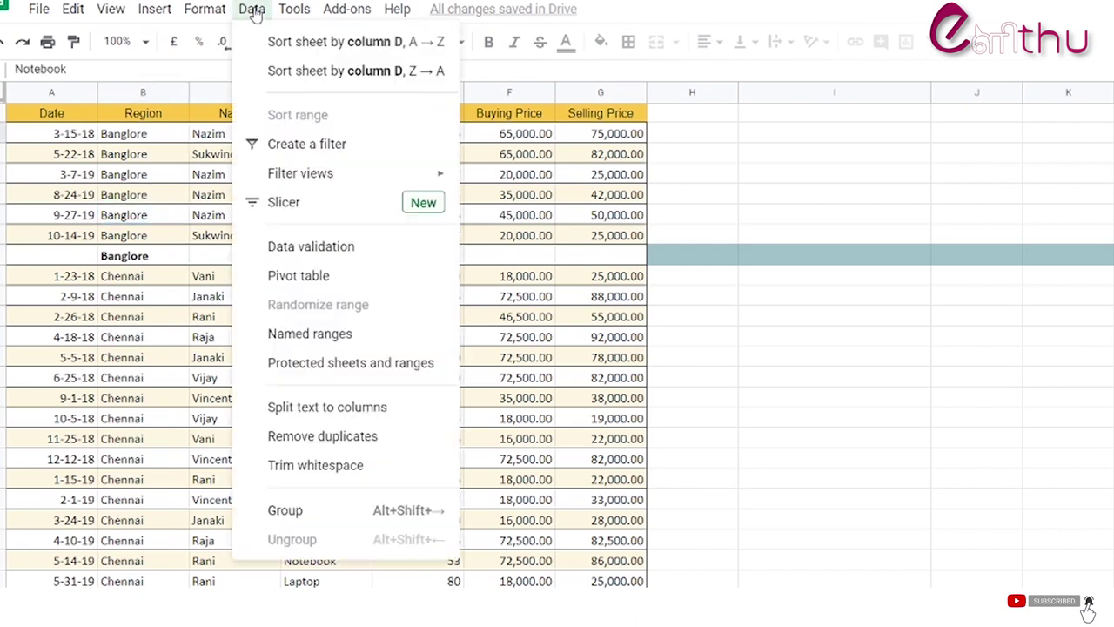
pyautogui.click(379, 46)
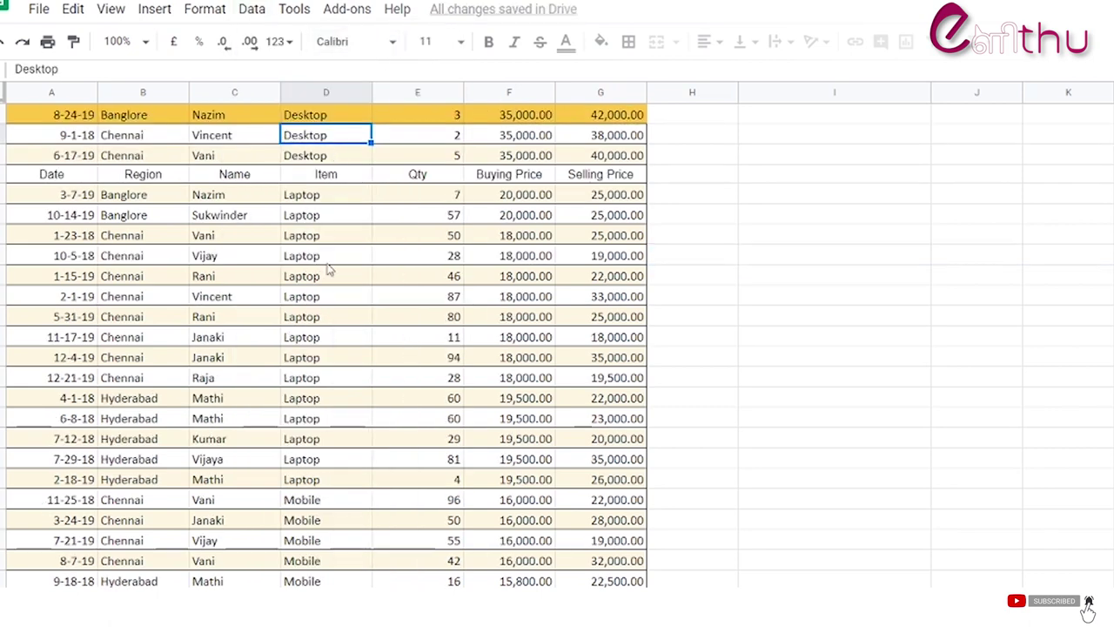
pyautogui.scroll(-2, 339, 276)
pyautogui.scroll(-6, 339, 278)
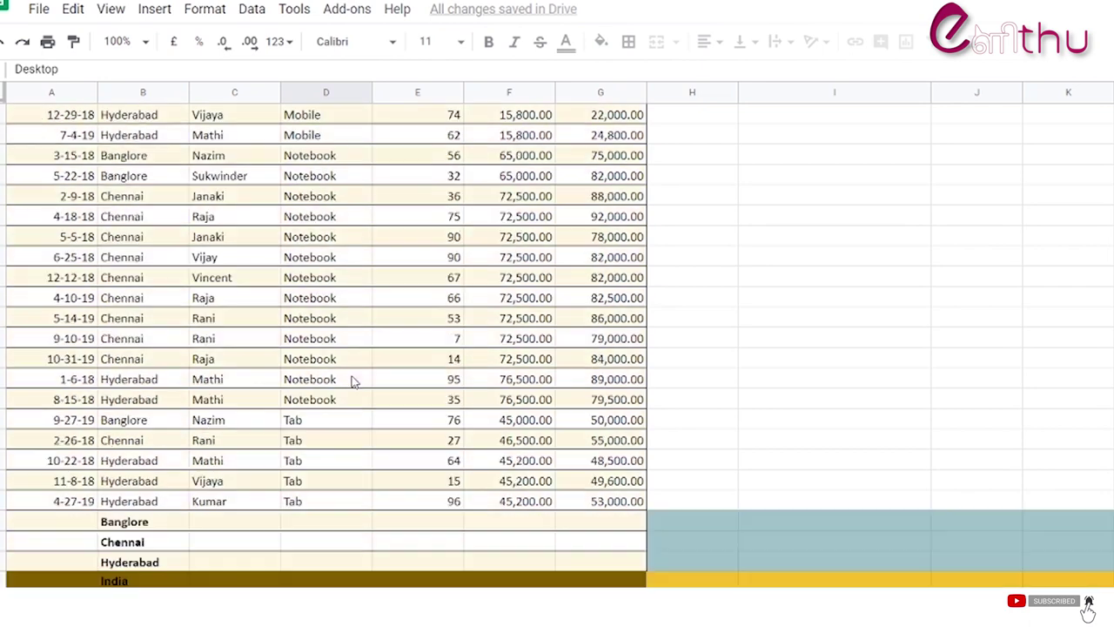
pyautogui.scroll(8, 347, 365)
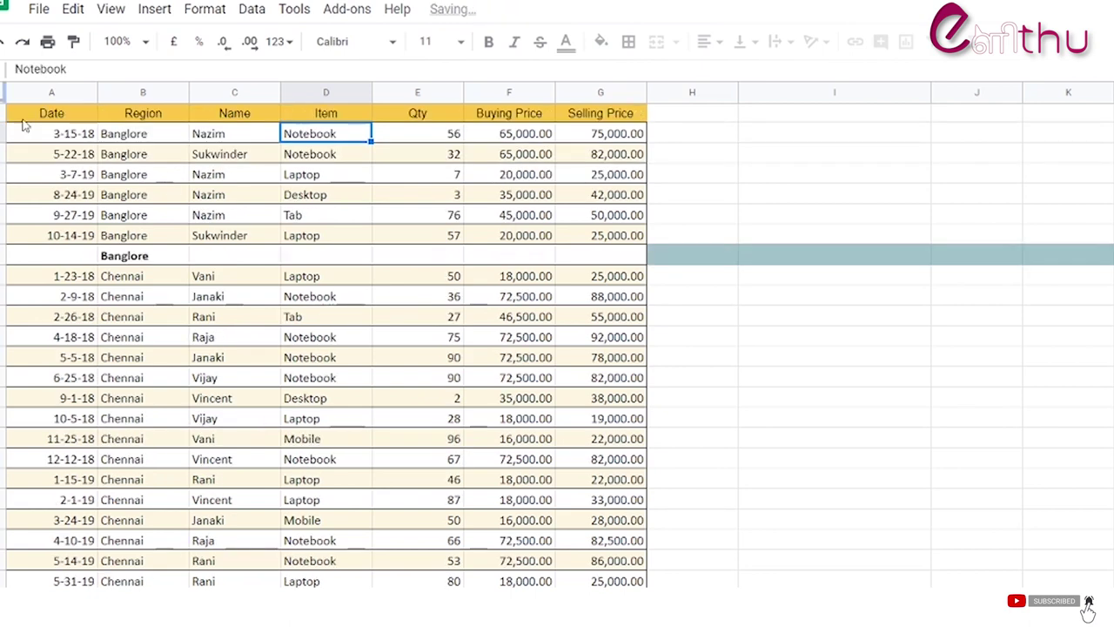
pyautogui.click(39, 116)
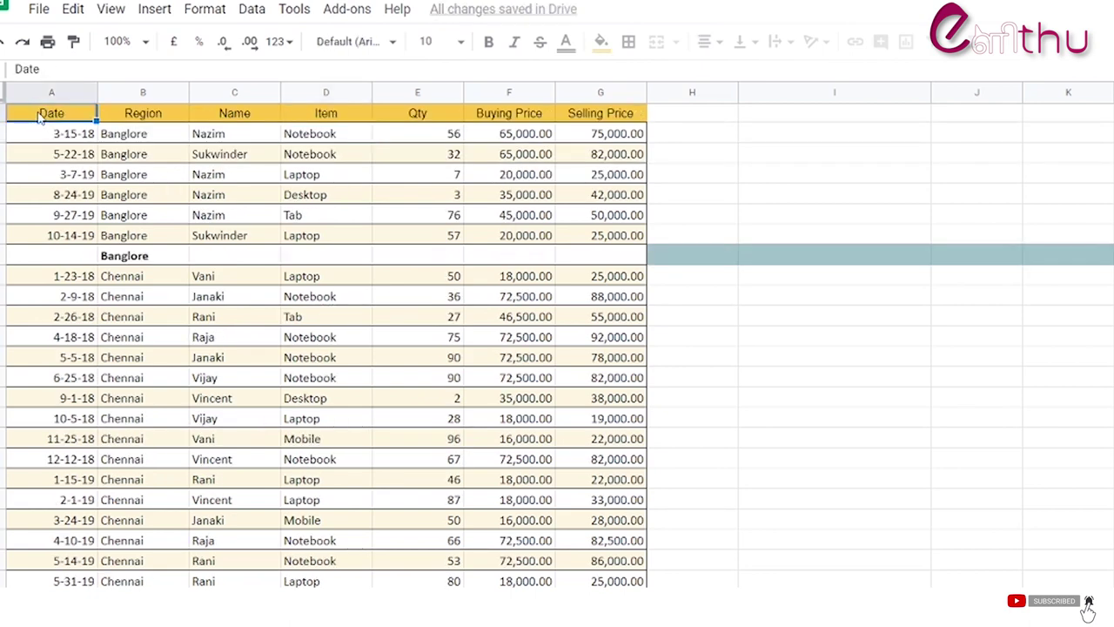
# Step: Sort A1:G48 by the Item column A→Z, treating row 1 as the header
pyautogui.scroll(-10, 522, 348)
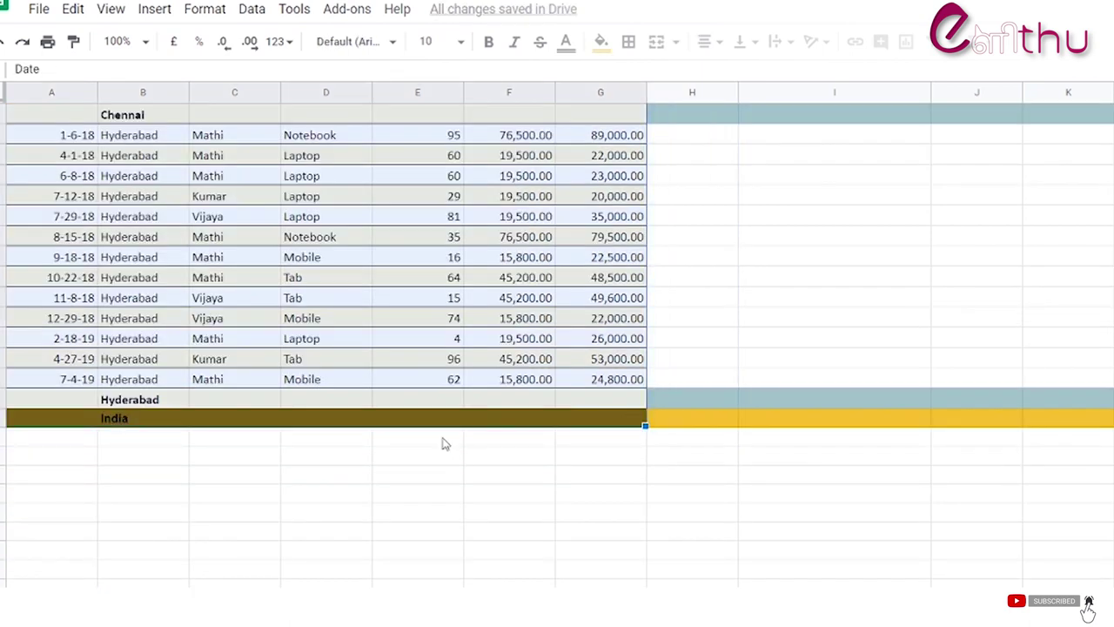
pyautogui.click(252, 9)
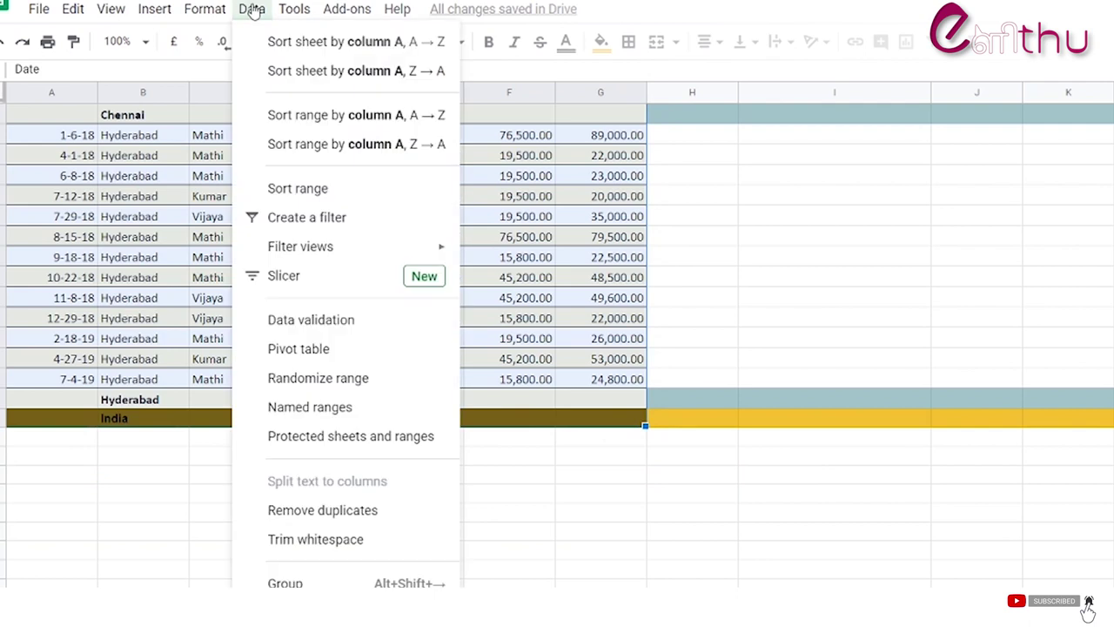
pyautogui.click(322, 190)
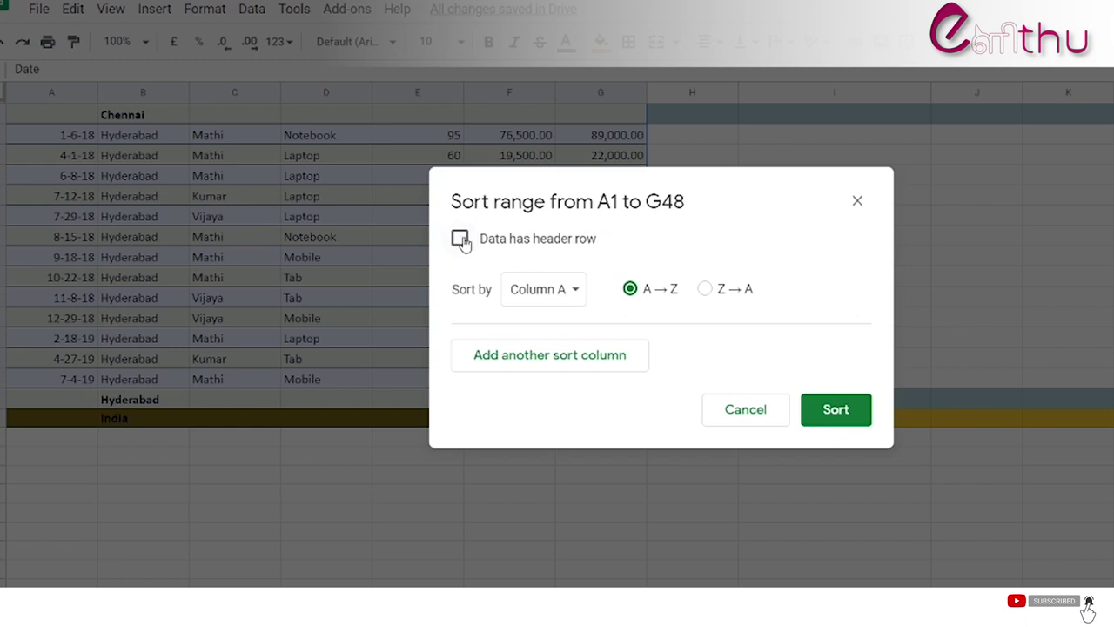
pyautogui.click(460, 240)
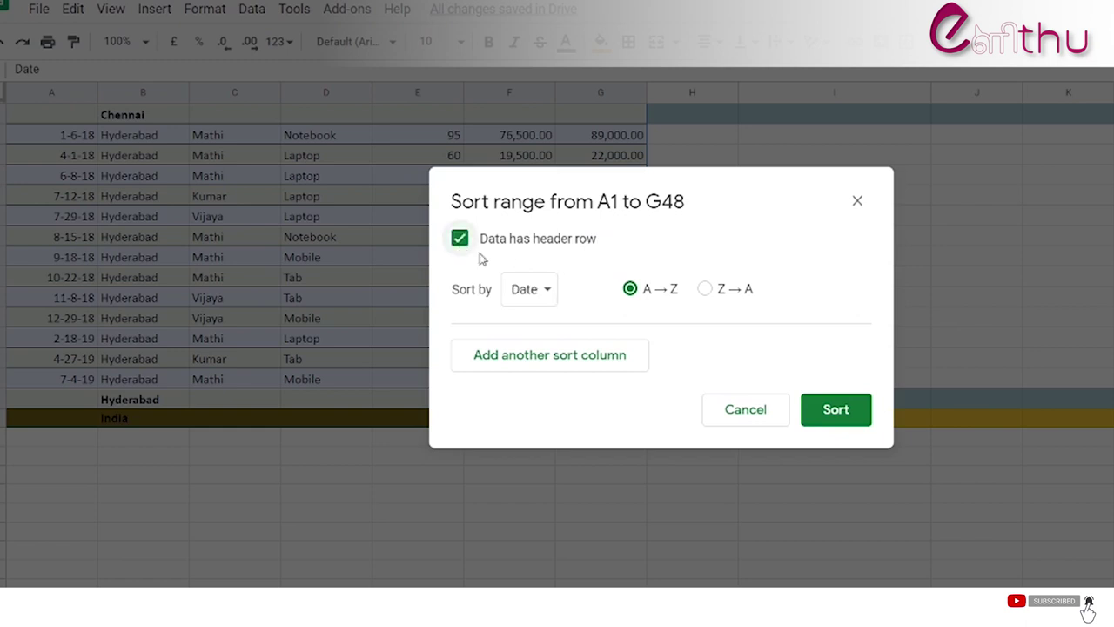
pyautogui.click(555, 295)
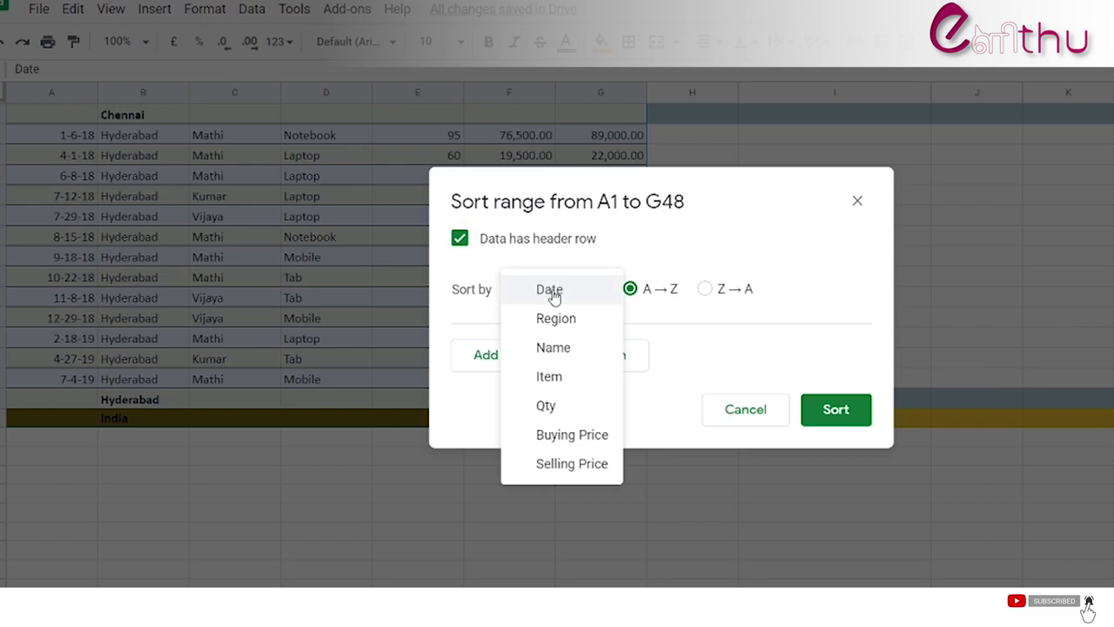
pyautogui.click(552, 381)
pyautogui.click(832, 407)
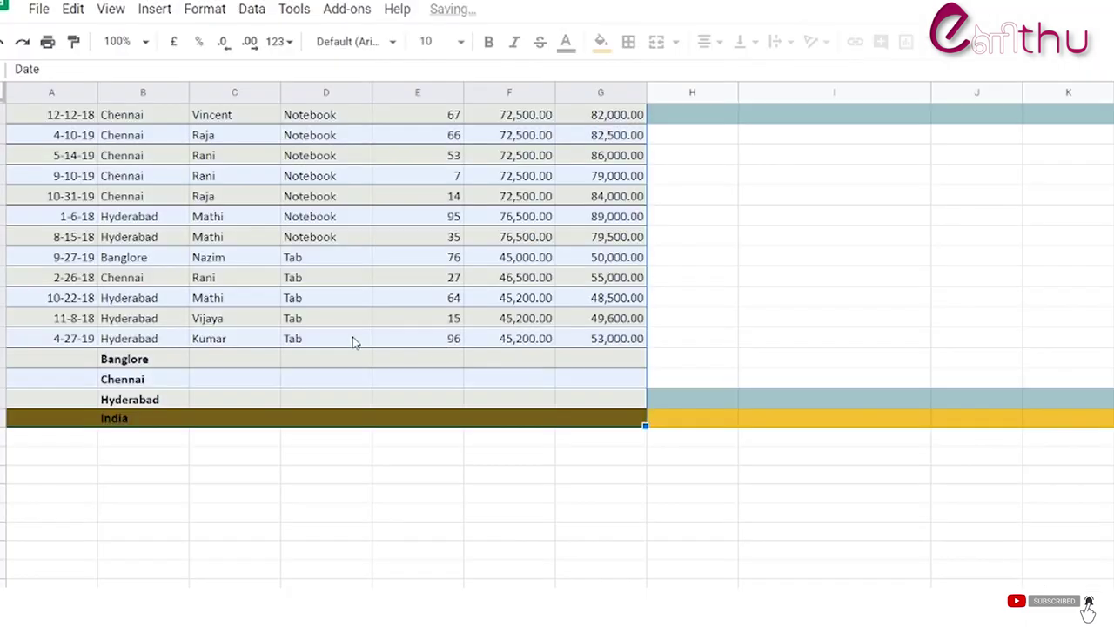
pyautogui.scroll(10, 352, 342)
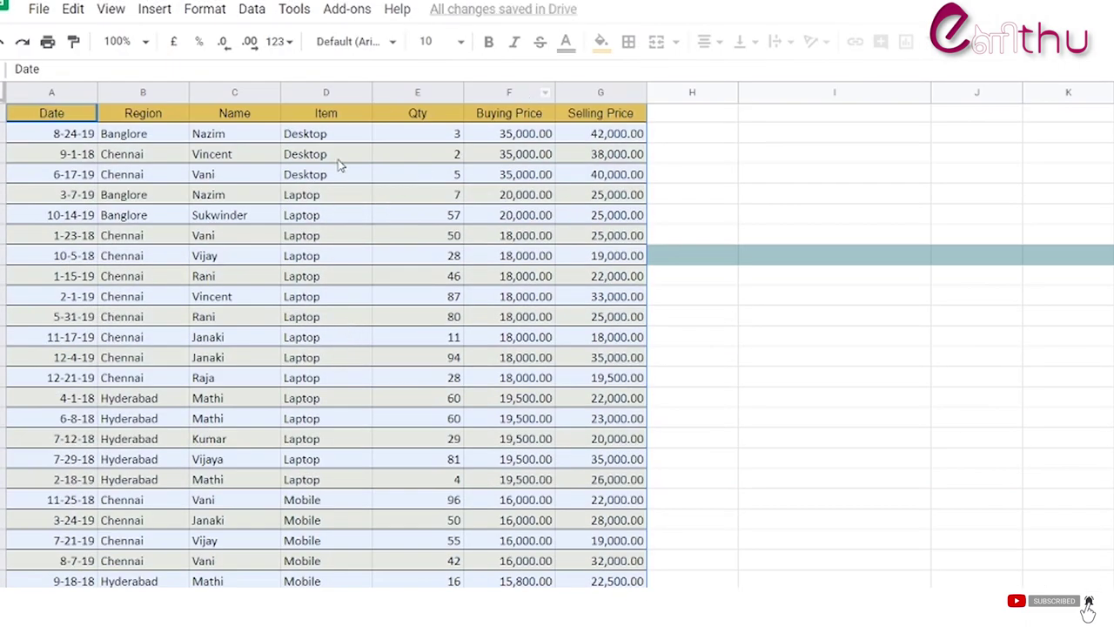
pyautogui.scroll(-10, 340, 164)
pyautogui.scroll(10, 336, 174)
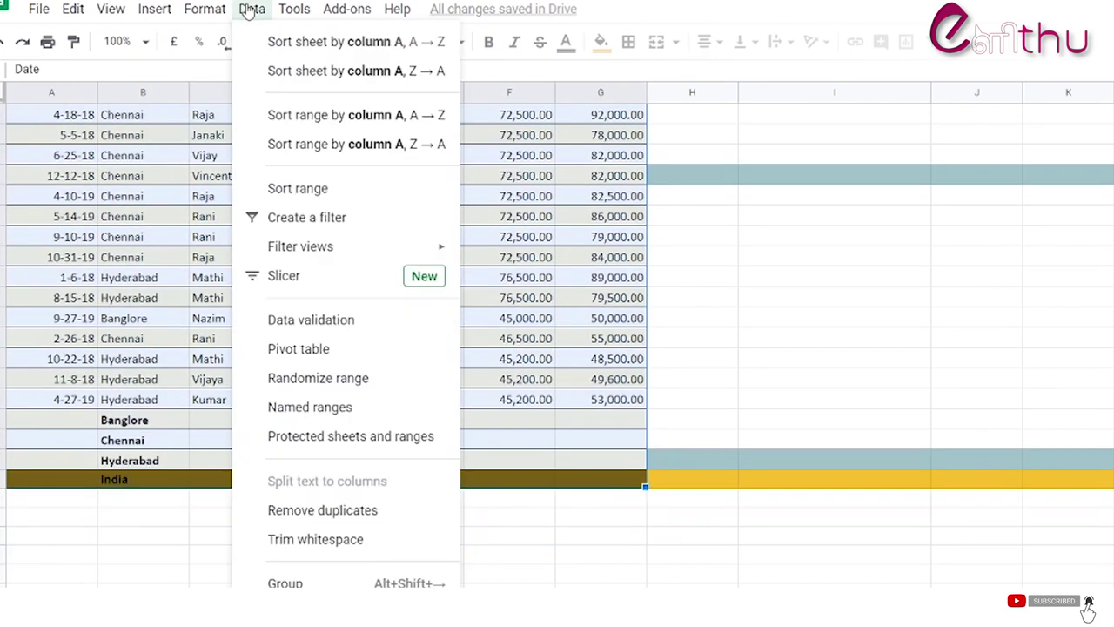
# Step: Re-sort the range by Region first, then by Item as the second sort column
pyautogui.click(288, 187)
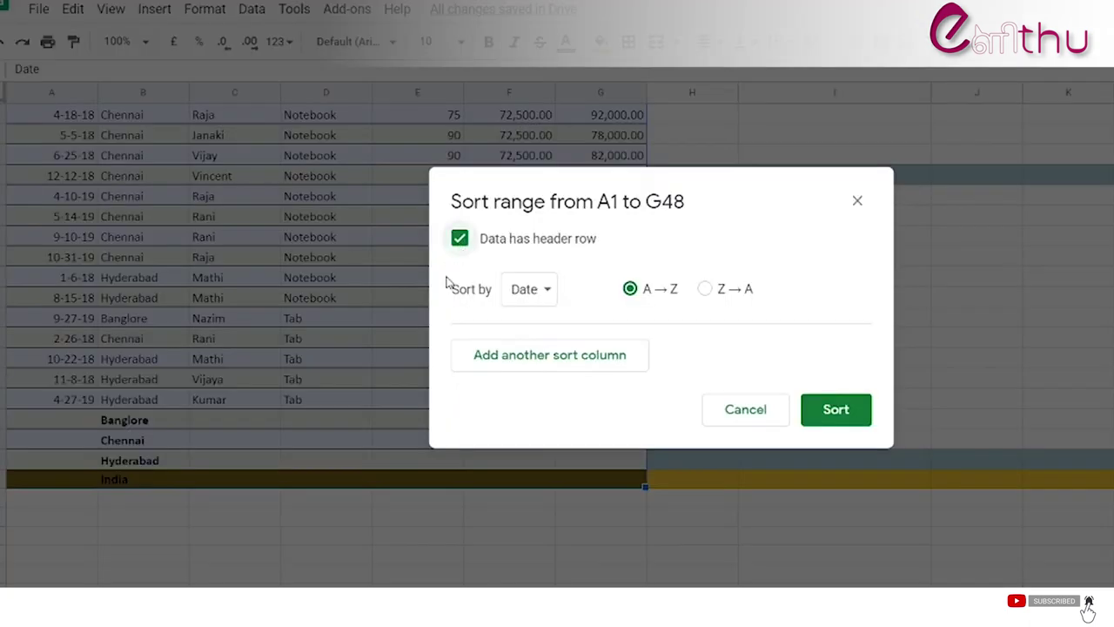
pyautogui.click(548, 291)
pyautogui.click(554, 319)
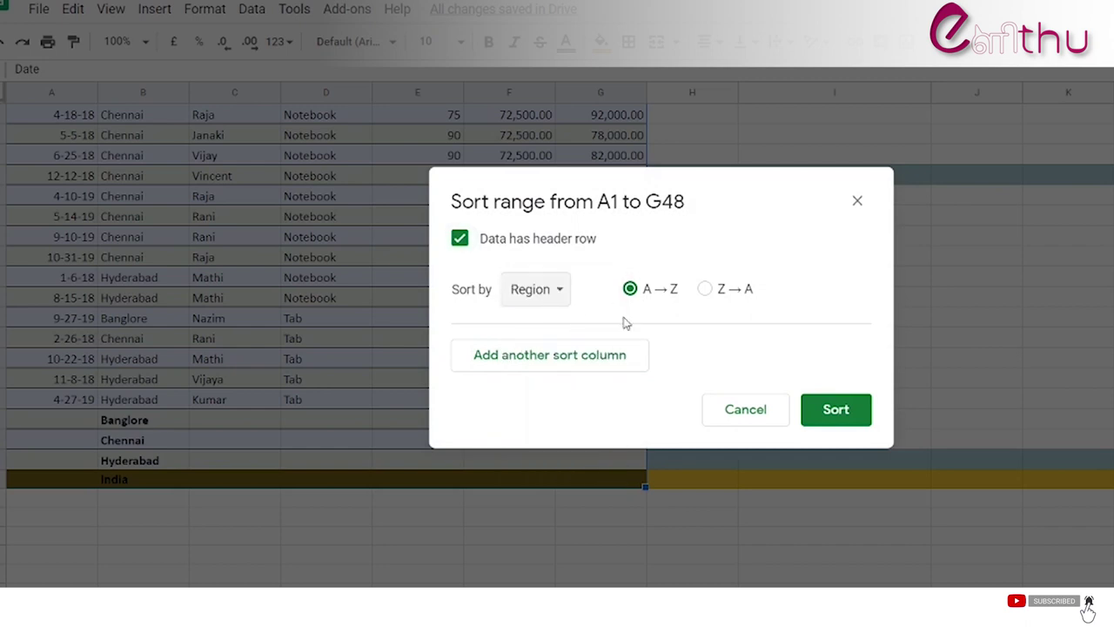
pyautogui.click(533, 367)
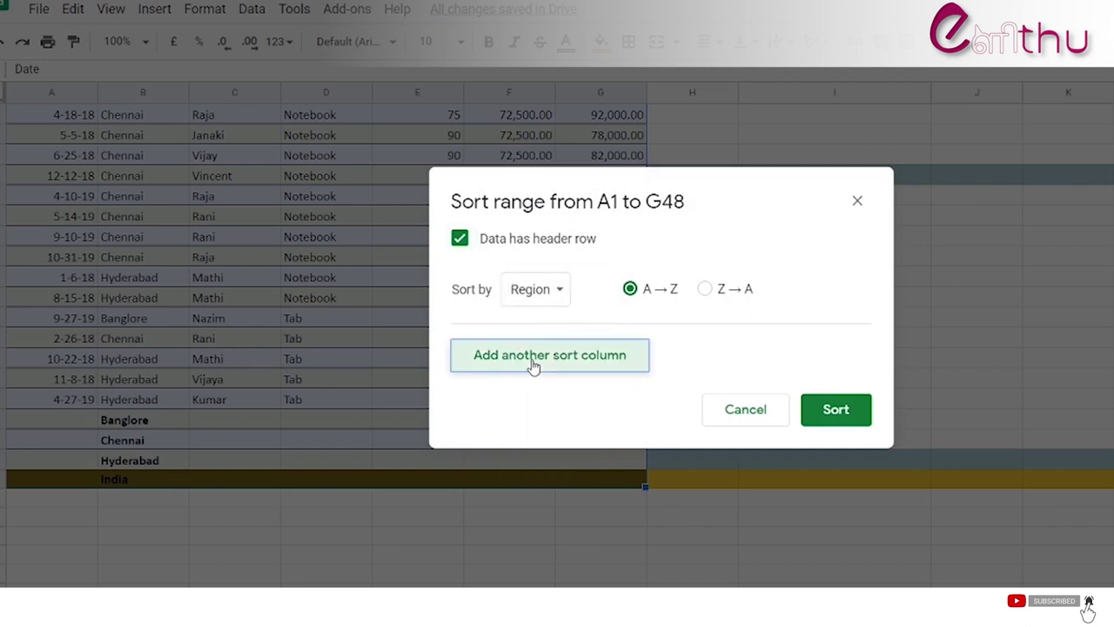
pyautogui.click(552, 360)
pyautogui.click(549, 385)
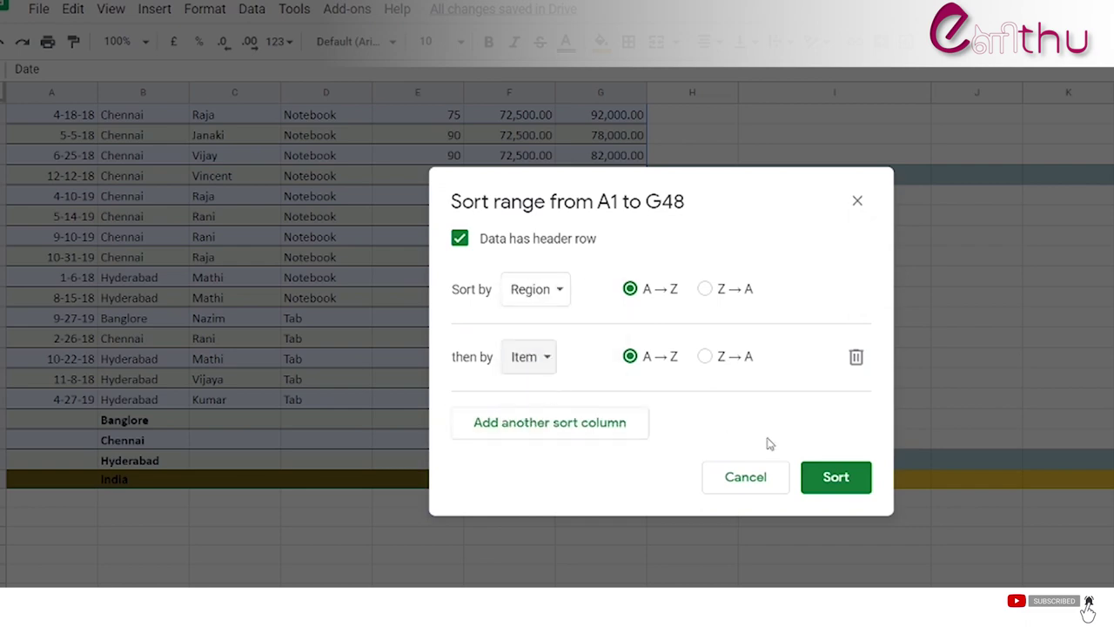
pyautogui.click(837, 477)
pyautogui.scroll(10, 327, 318)
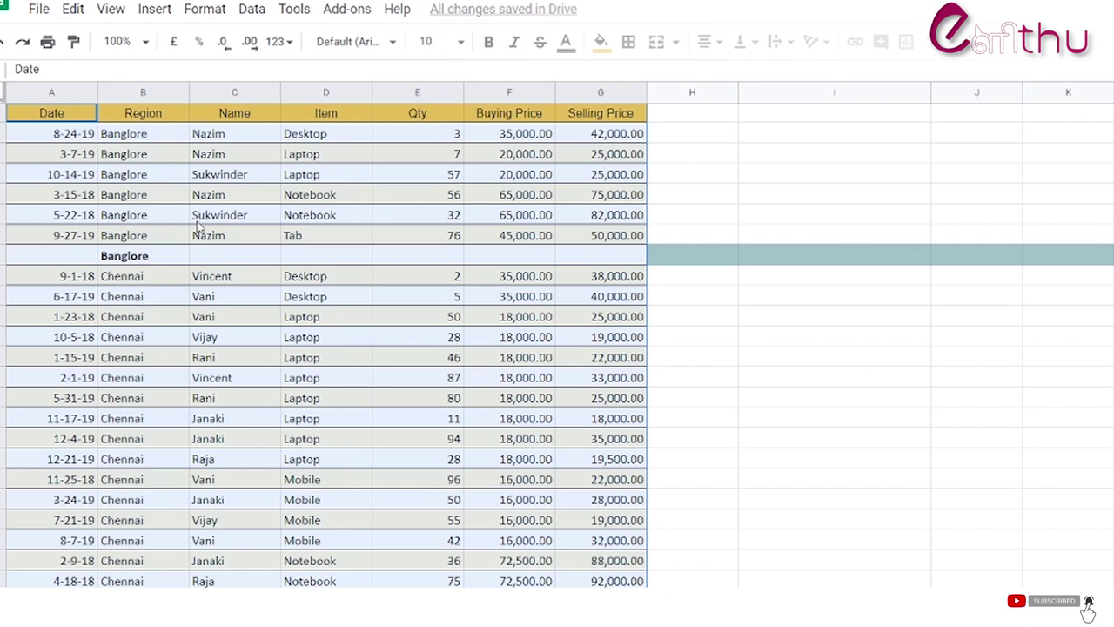
pyautogui.scroll(-1, 335, 296)
pyautogui.scroll(1, 339, 296)
# Step: Create a filter and limit the Region column to Banglore and Chennai
pyautogui.click(253, 10)
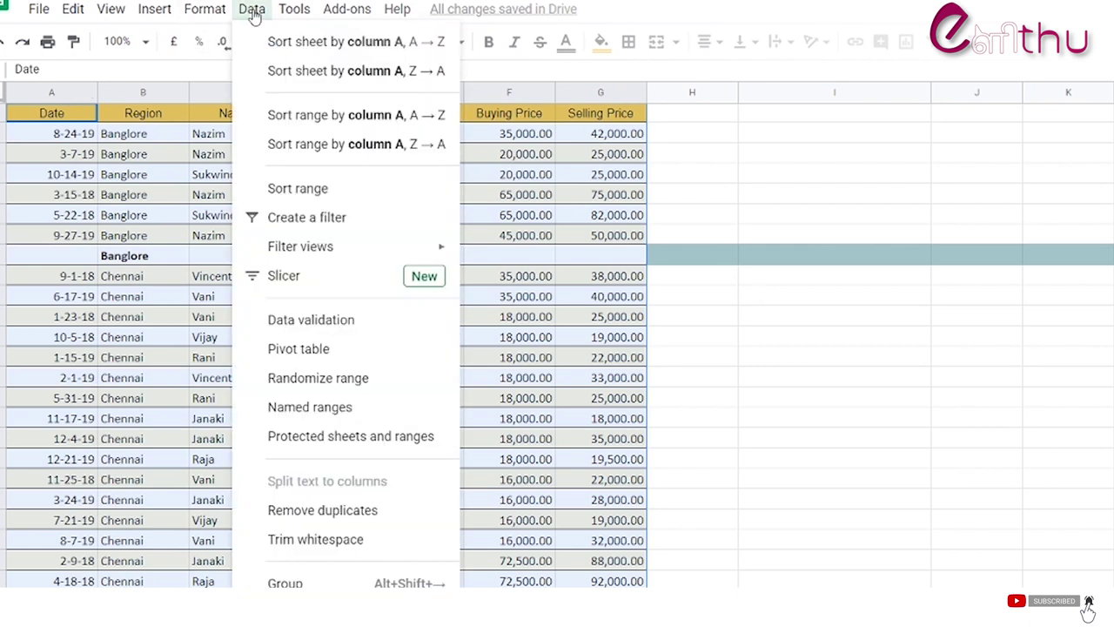
pyautogui.click(312, 218)
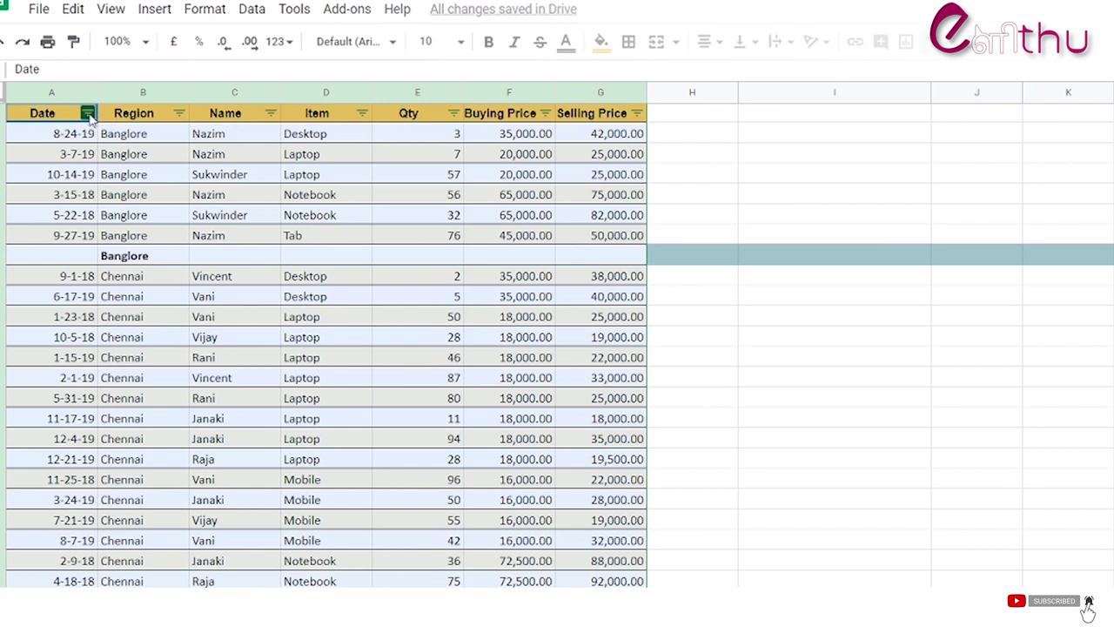
pyautogui.click(178, 114)
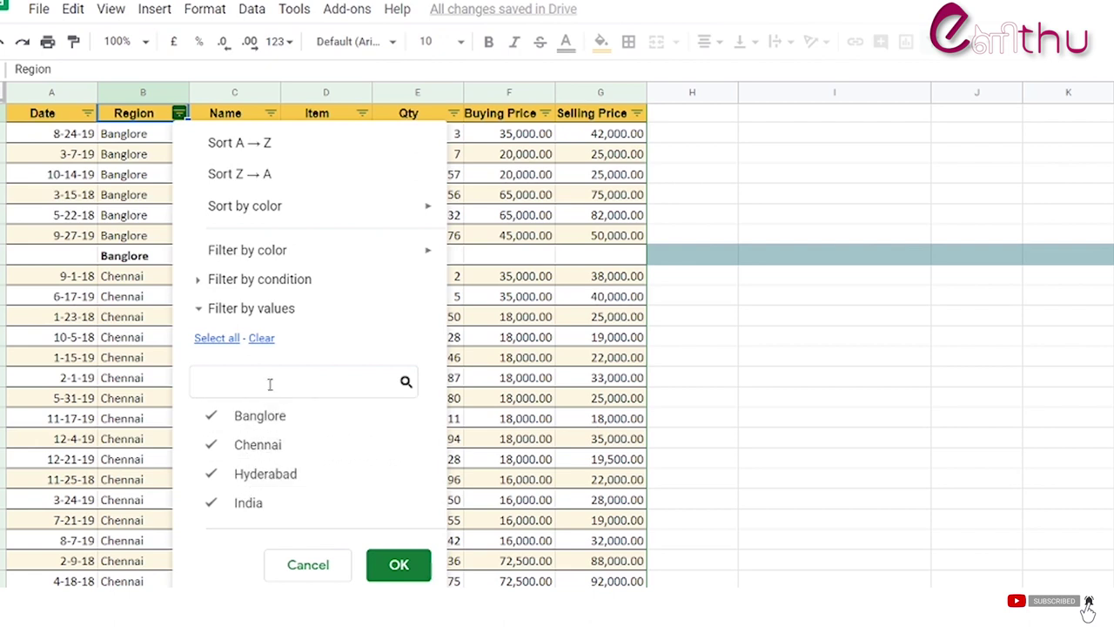
pyautogui.click(261, 340)
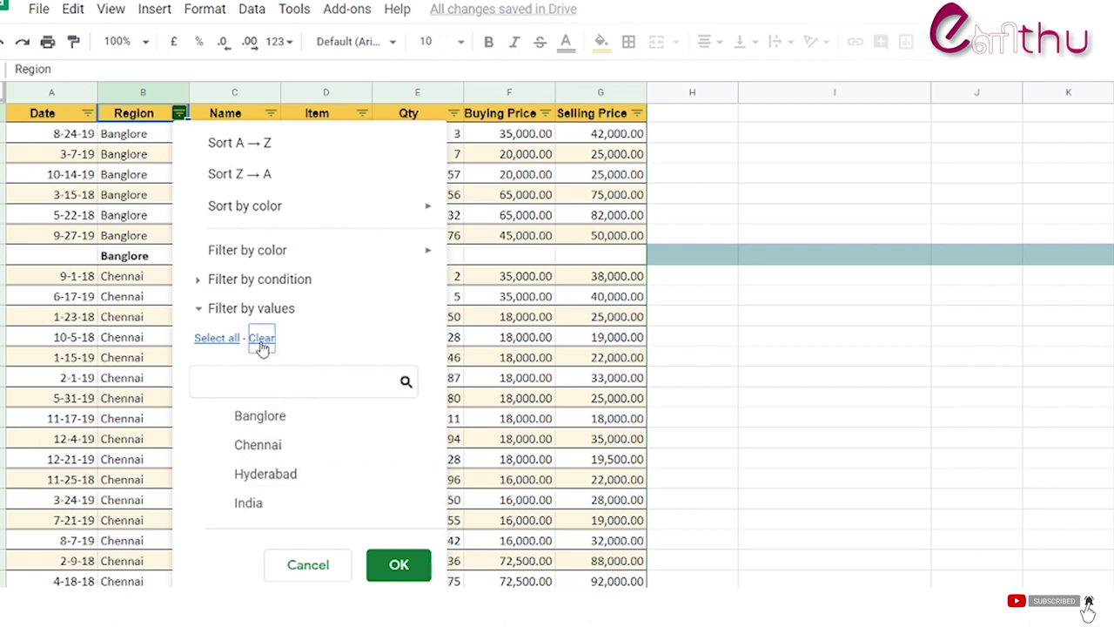
pyautogui.click(218, 417)
pyautogui.click(400, 566)
pyautogui.click(179, 113)
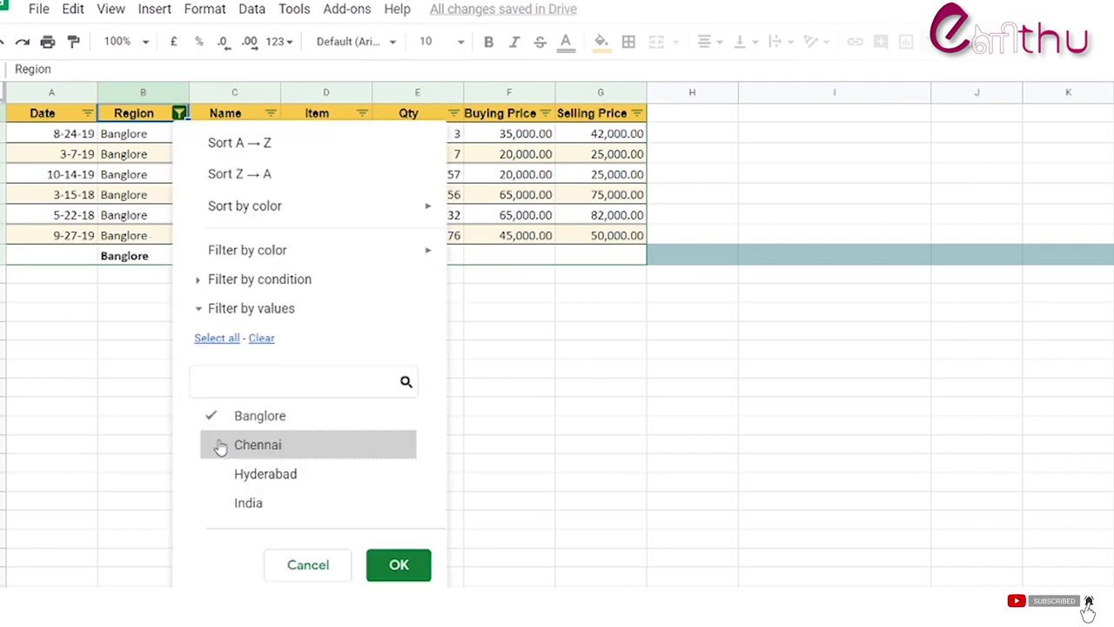
pyautogui.click(220, 446)
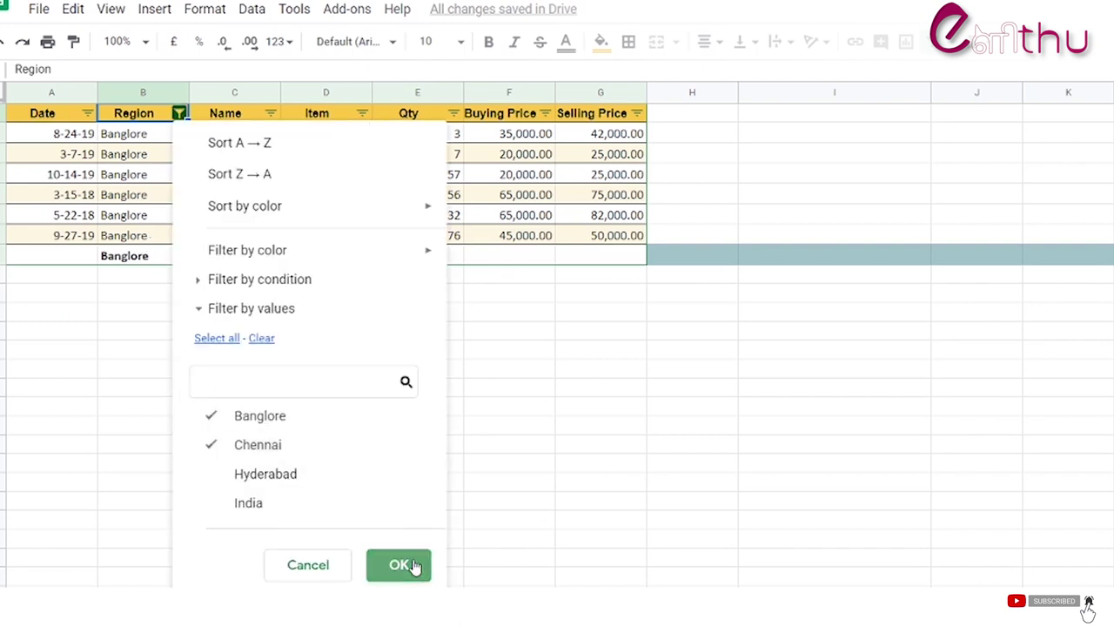
pyautogui.click(412, 566)
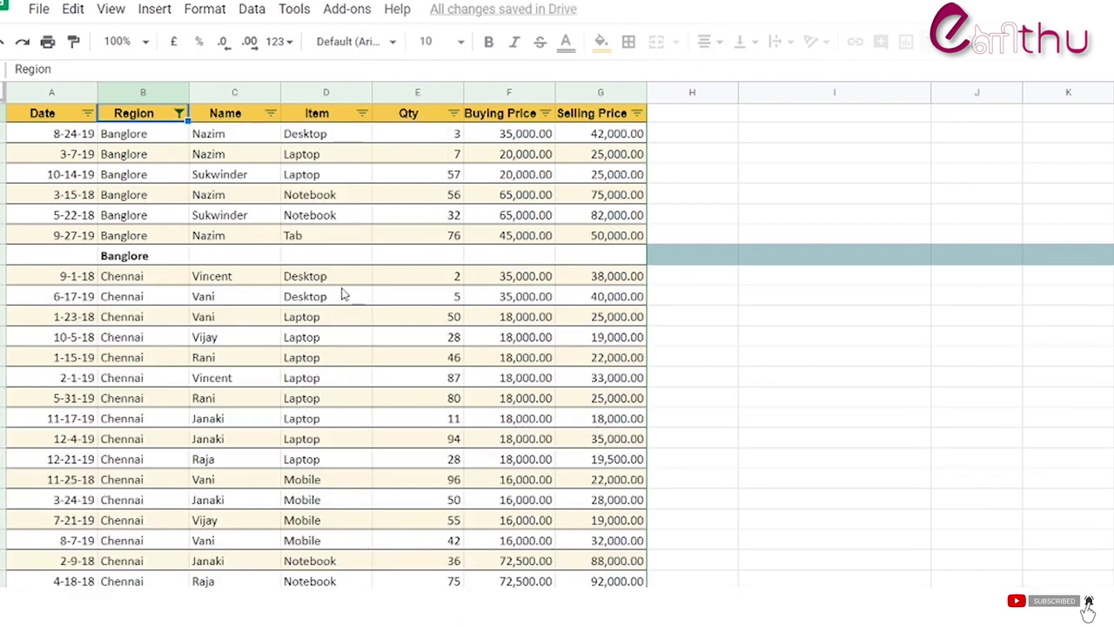
# Step: Filter the Item column to show only Mobile
pyautogui.click(362, 115)
pyautogui.click(185, 340)
pyautogui.click(144, 507)
pyautogui.click(341, 568)
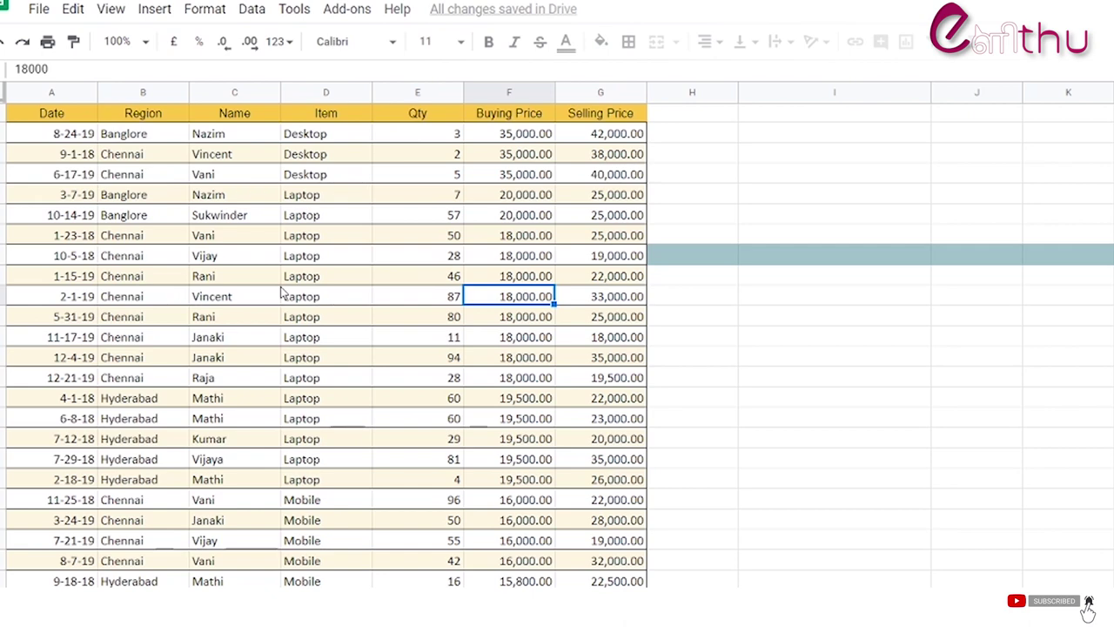
# Step: Select the table and start a new filter view
pyautogui.click(53, 118)
pyautogui.moveTo(43, 109); pyautogui.dragTo(566, 579)
pyautogui.click(222, 22)
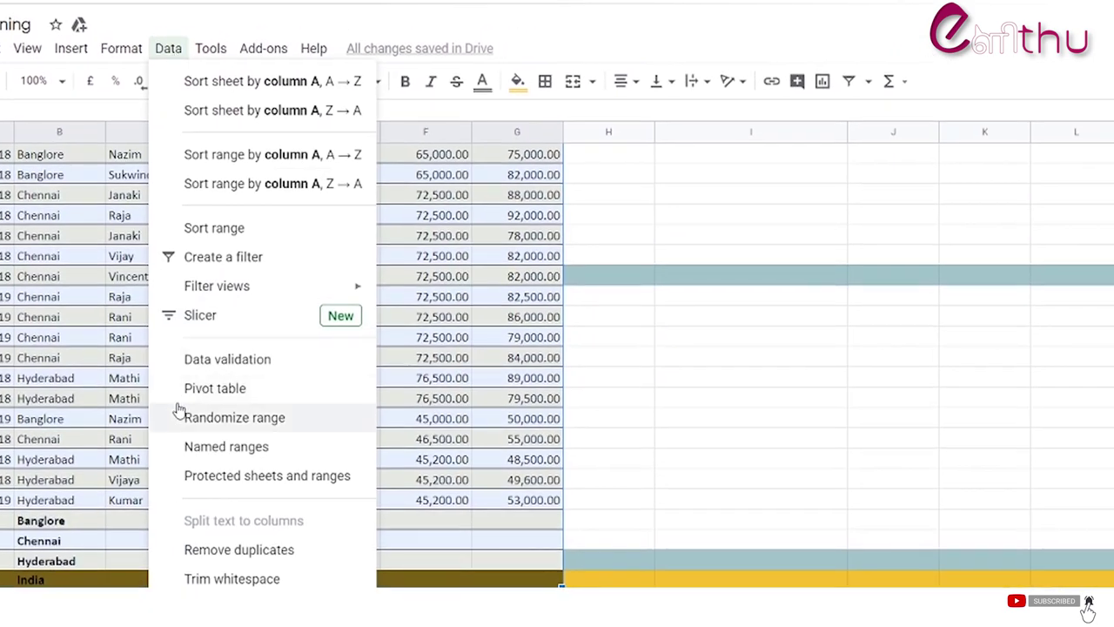
pyautogui.click(696, 241)
pyautogui.click(868, 83)
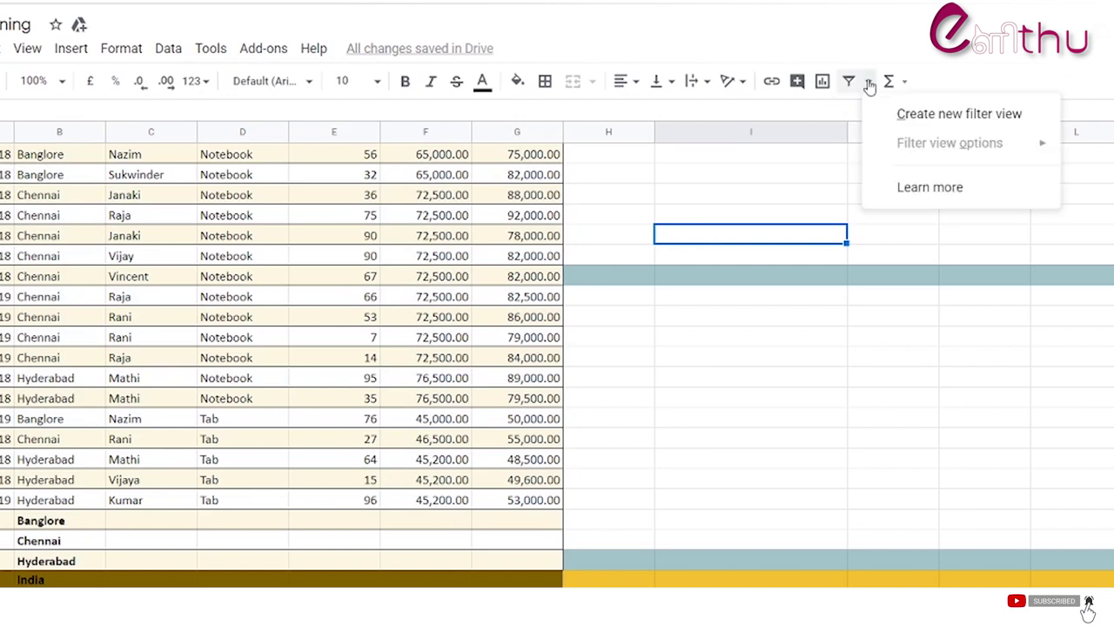
pyautogui.click(921, 115)
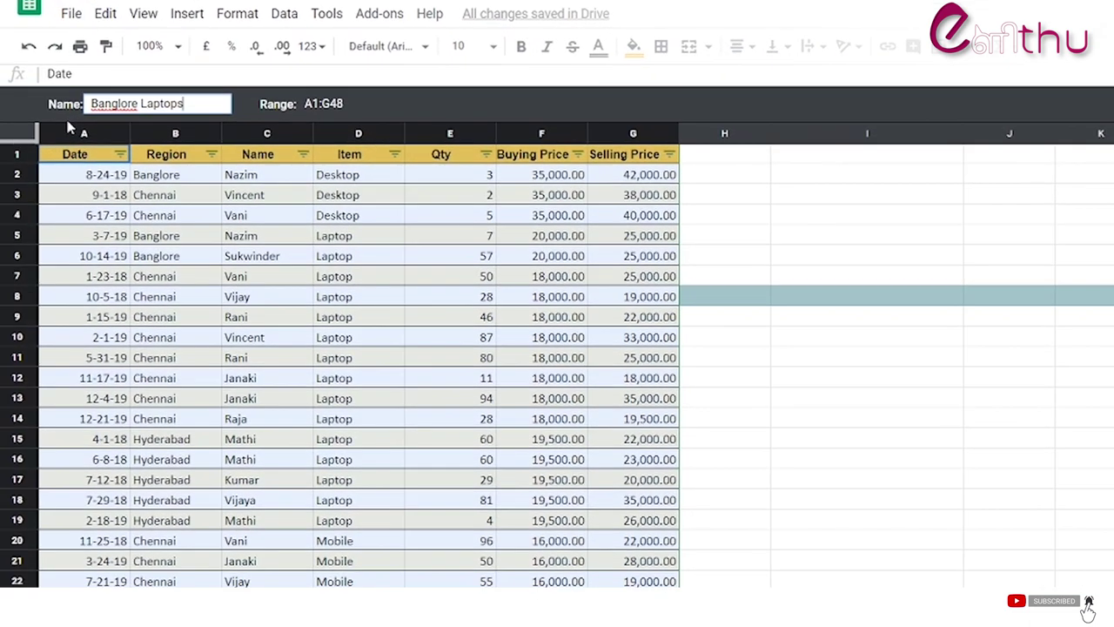
# Step: In the filter view, filter Region to Banglore and Item to Laptop
pyautogui.click(211, 154)
pyautogui.click(294, 379)
pyautogui.click(275, 460)
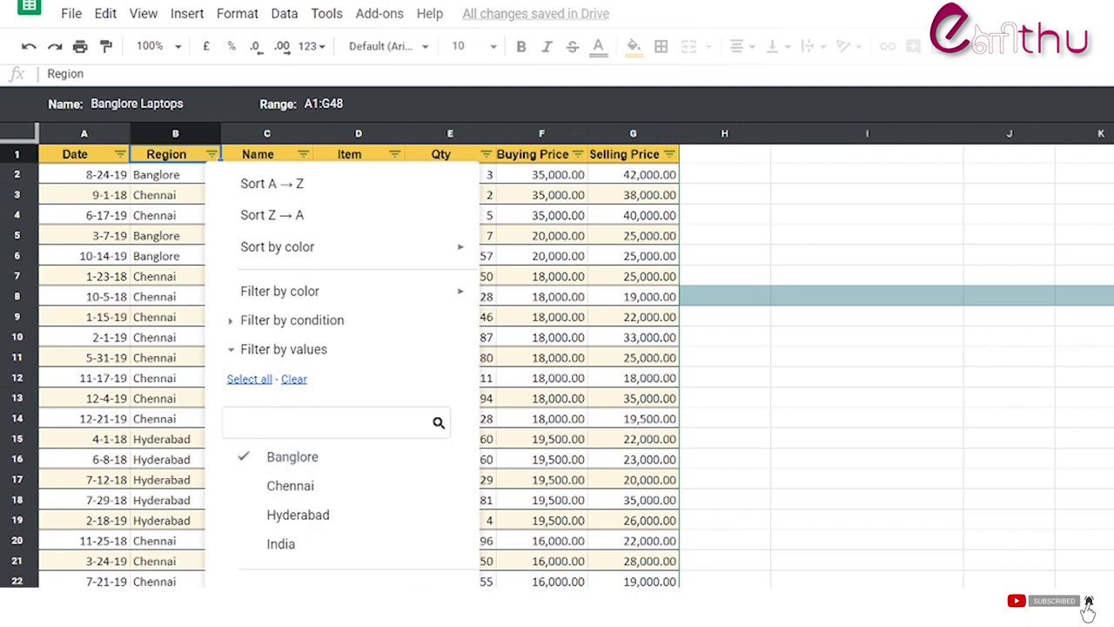
pyautogui.click(435, 609)
pyautogui.click(394, 154)
pyautogui.click(218, 378)
pyautogui.click(210, 514)
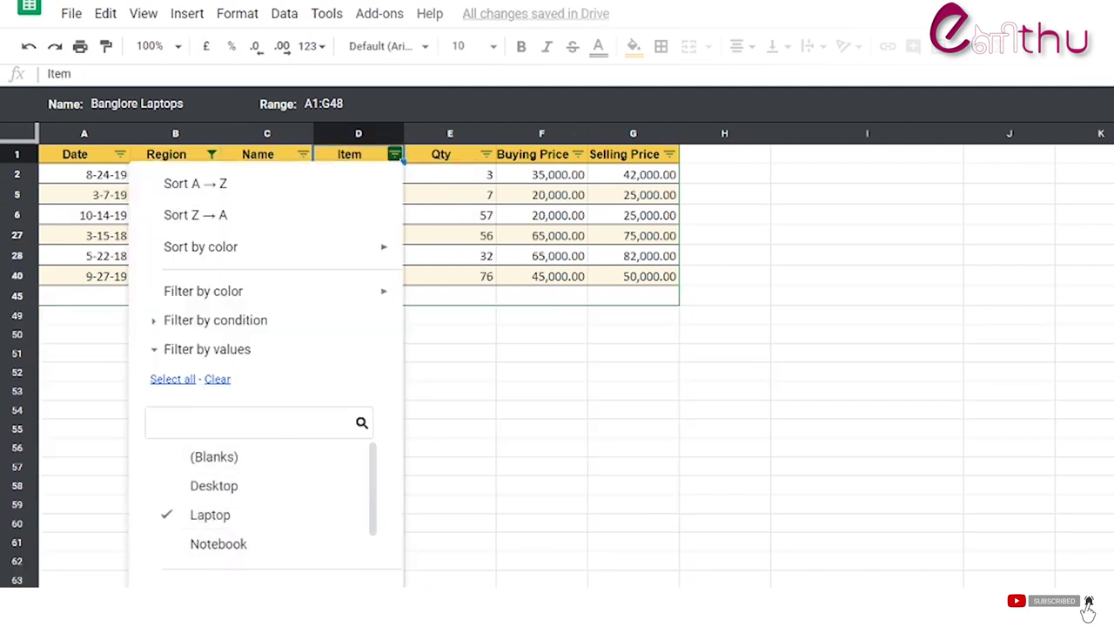
pyautogui.click(363, 552)
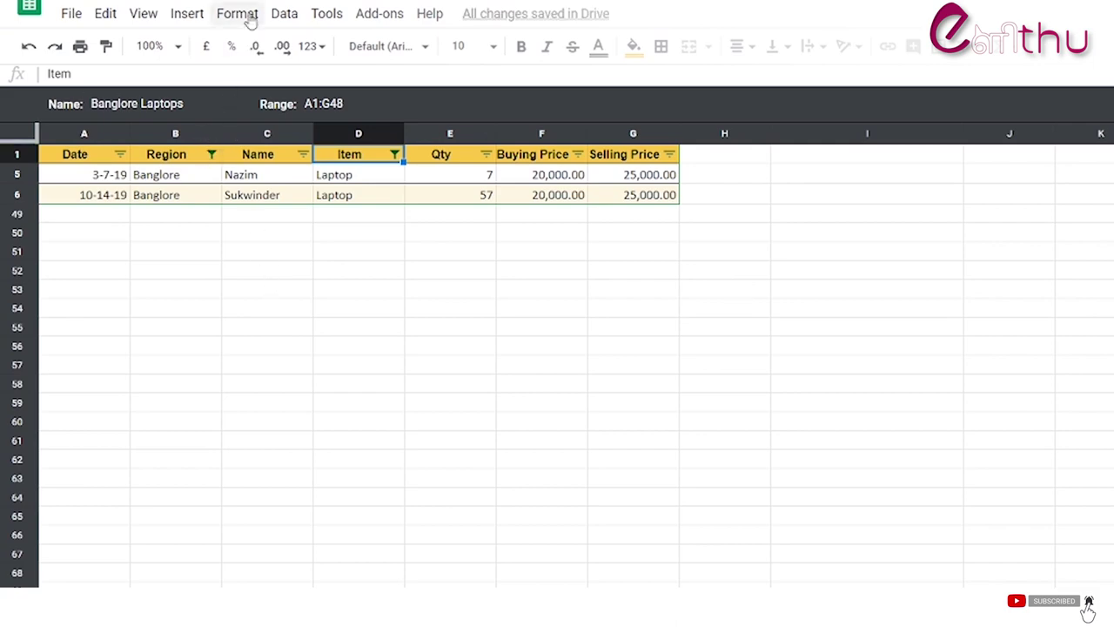
# Step: Exit the filter view, reapply Banglore Laptops, then exit again to show all rows
pyautogui.click(285, 15)
pyautogui.moveTo(332, 148)
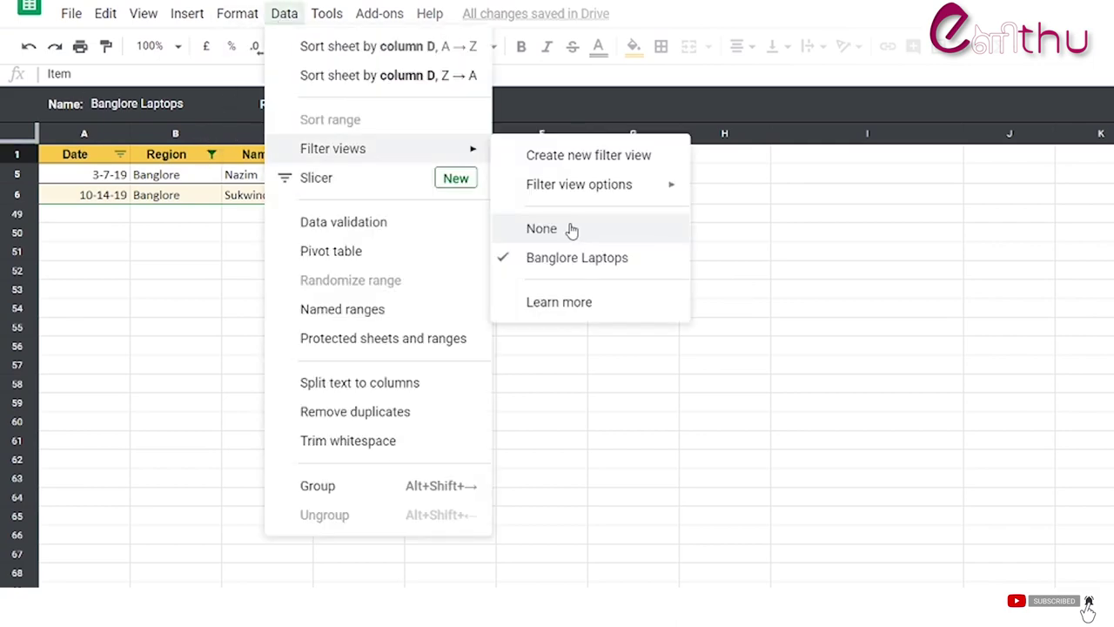
pyautogui.click(577, 235)
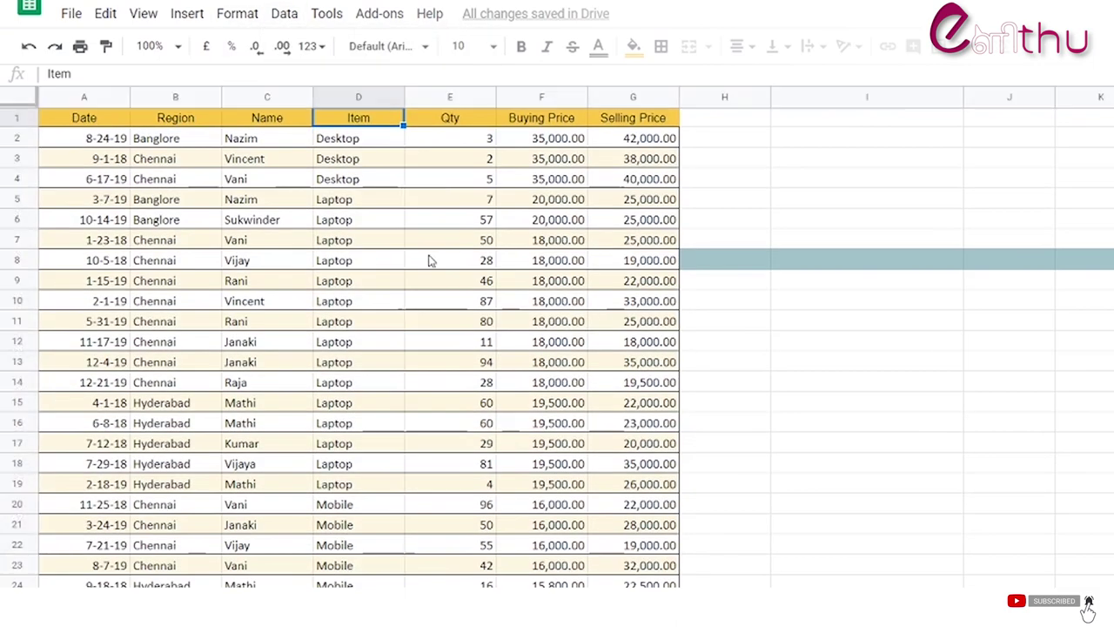
pyautogui.click(281, 17)
pyautogui.moveTo(349, 180)
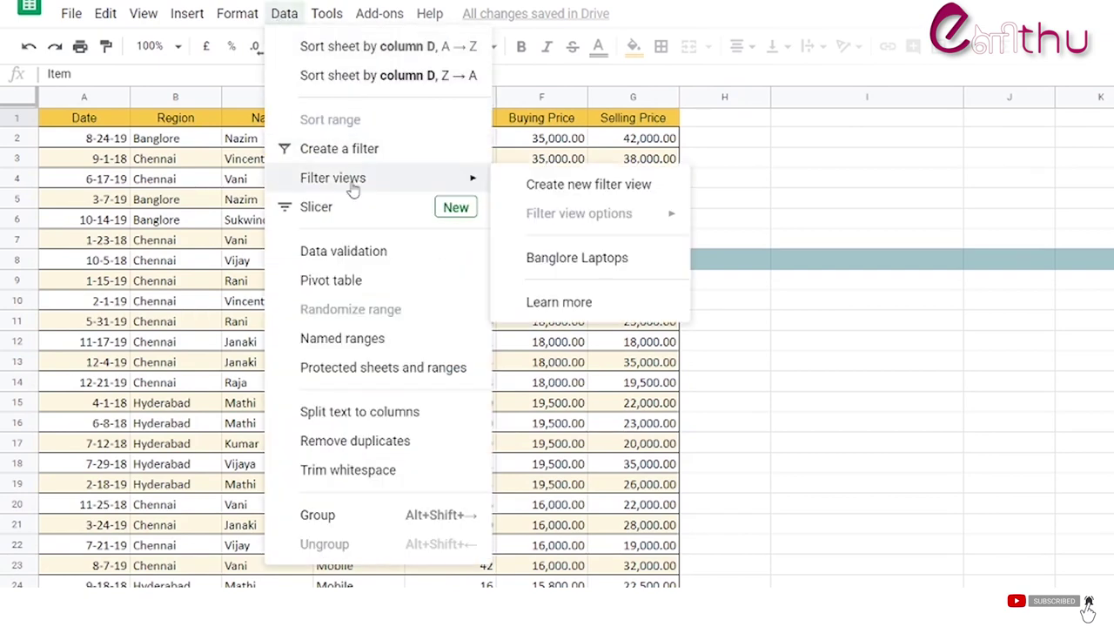
pyautogui.click(592, 266)
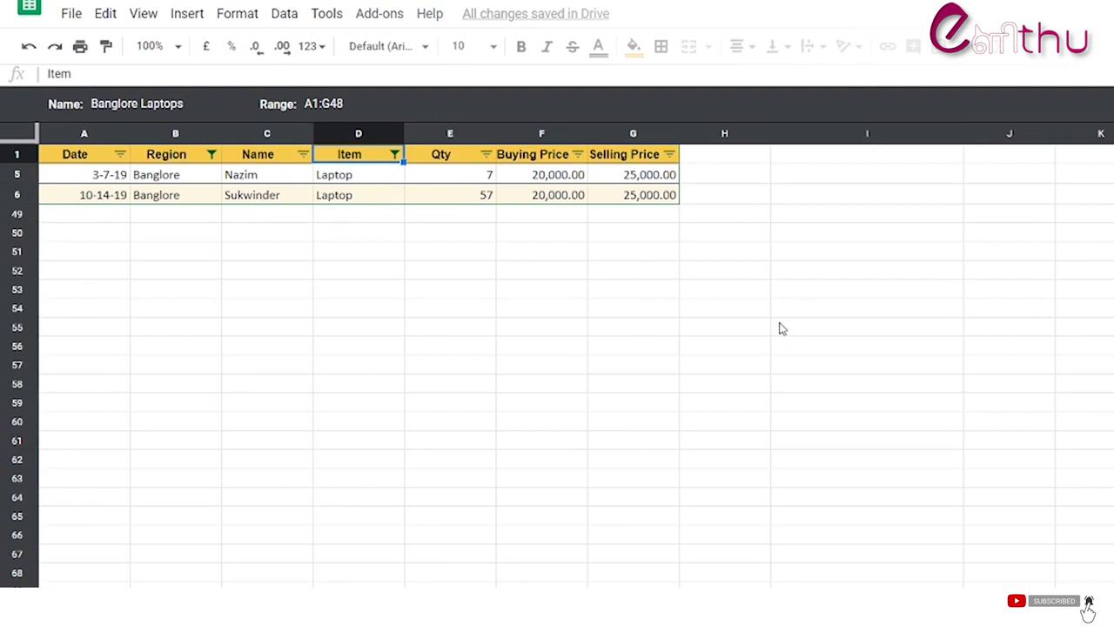
pyautogui.click(293, 16)
pyautogui.moveTo(333, 147)
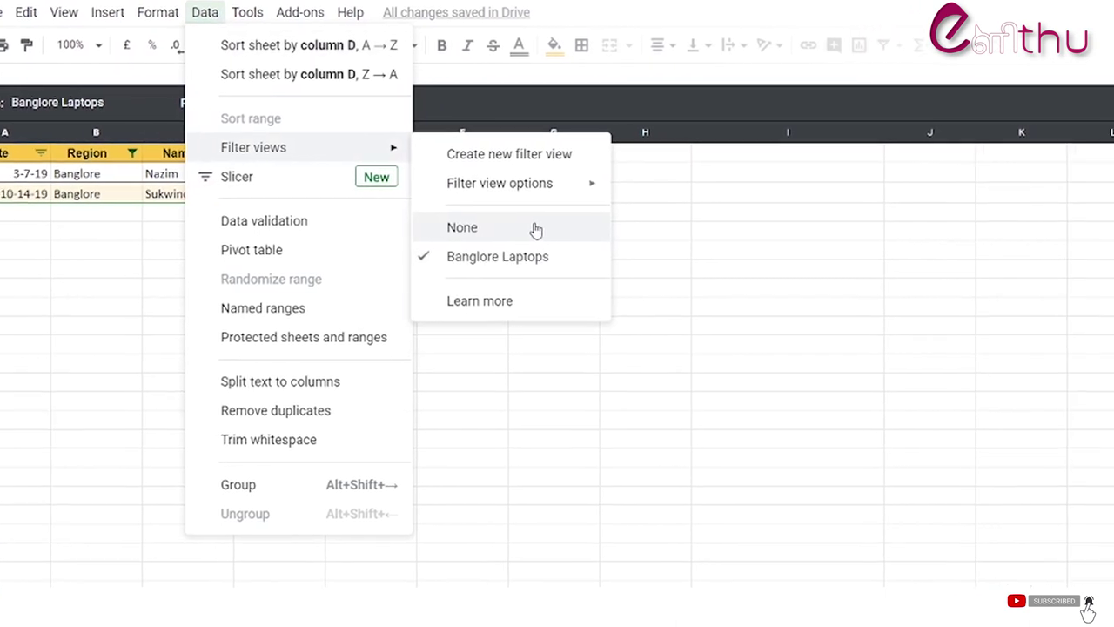
pyautogui.click(536, 229)
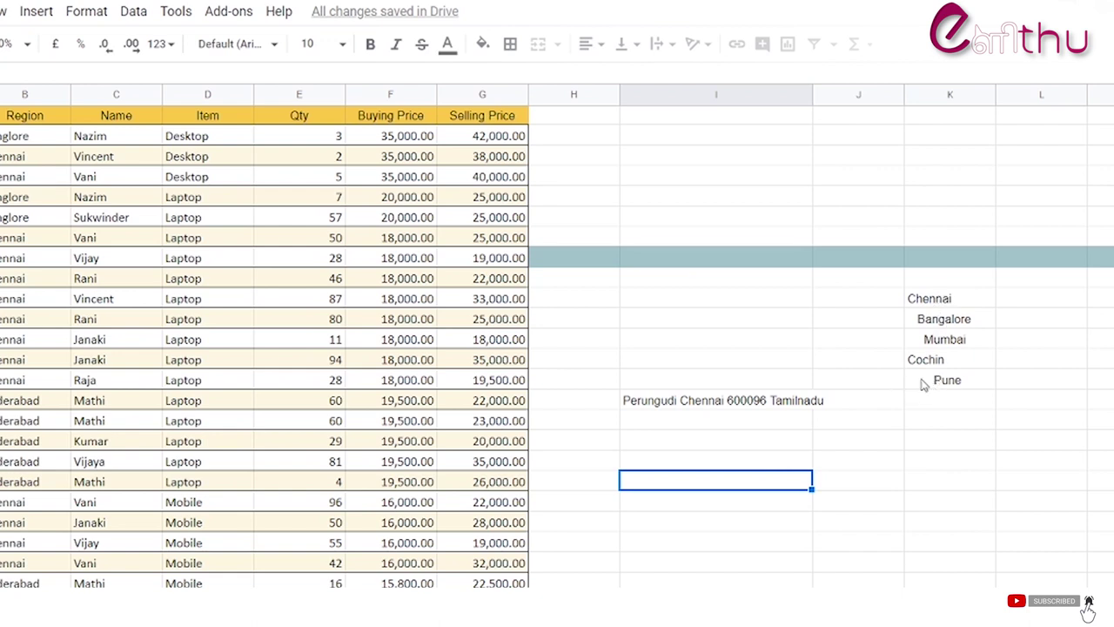
# Step: Trim whitespace from the Chennai-to-Pune city cells K9:K13 and dismiss the result
pyautogui.moveTo(950, 301); pyautogui.dragTo(952, 380)
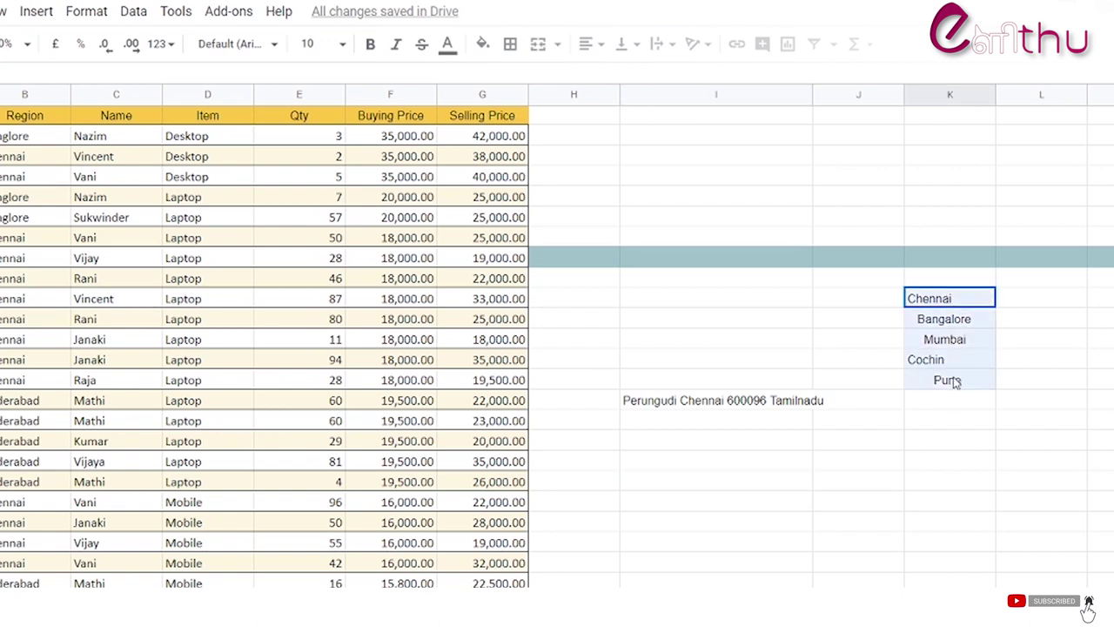
pyautogui.click(132, 14)
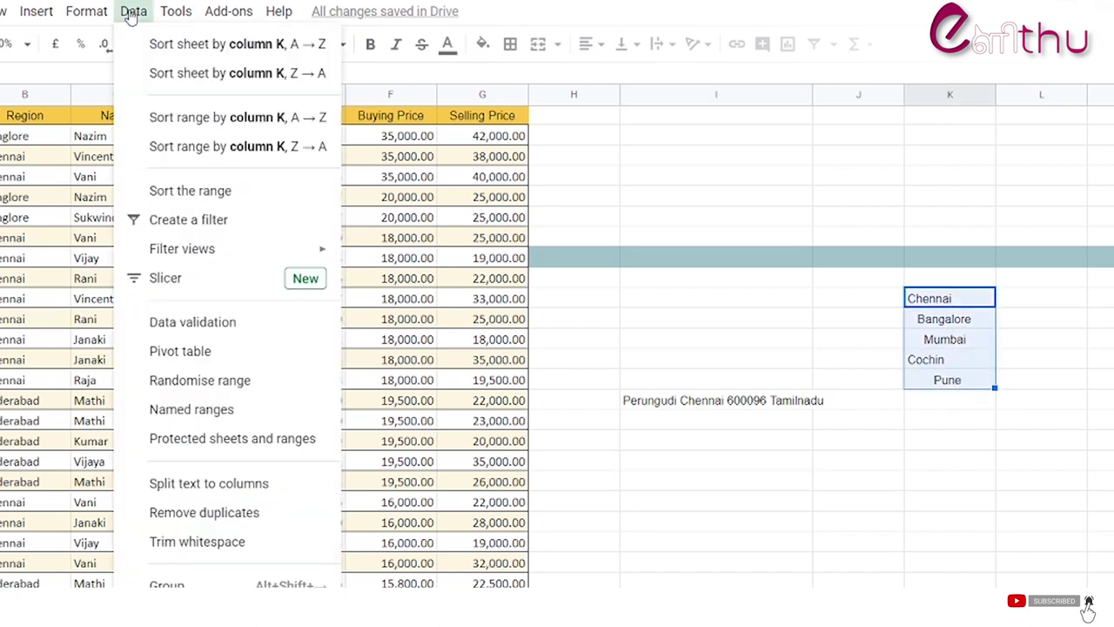
pyautogui.click(216, 541)
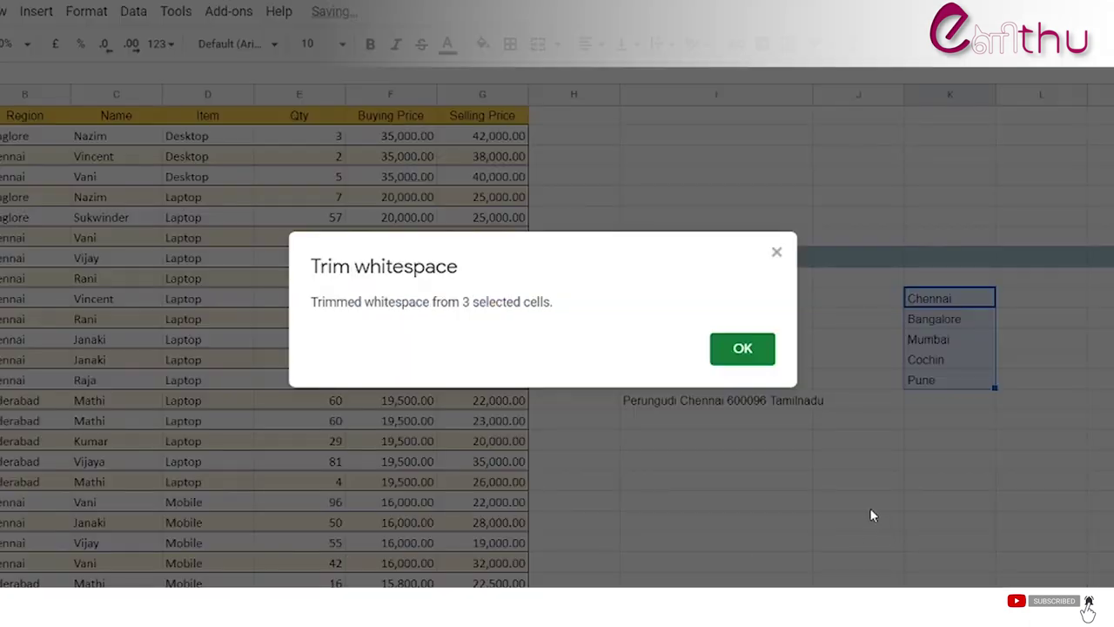
pyautogui.press('Return')
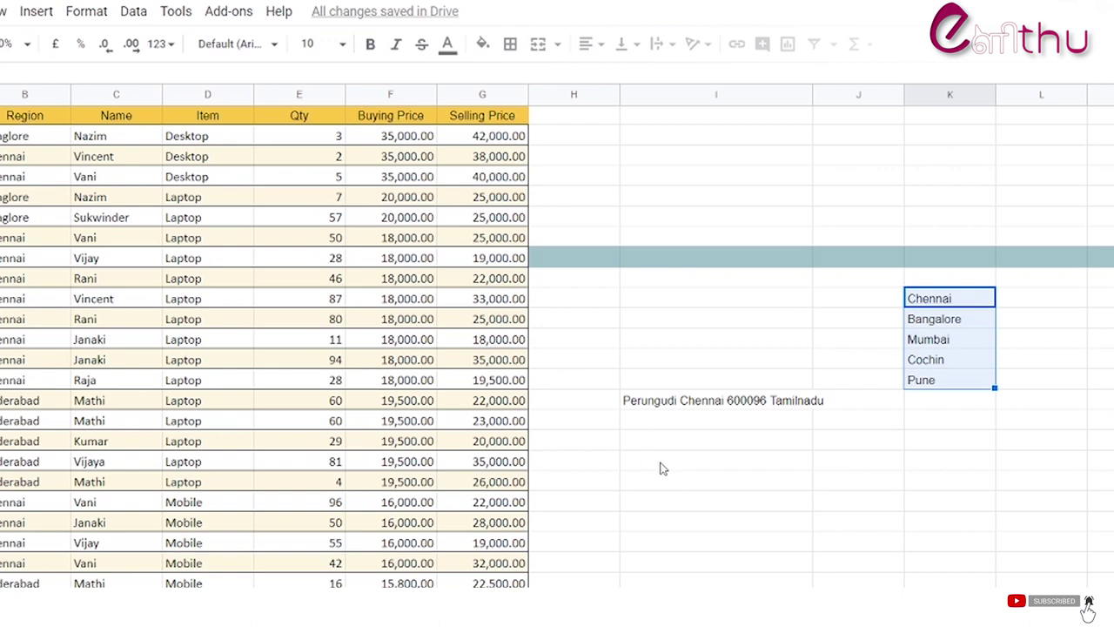
# Step: Split 'Perungudi Chennai 600096 Tamilnadu' into columns using Space as the separator
pyautogui.click(707, 401)
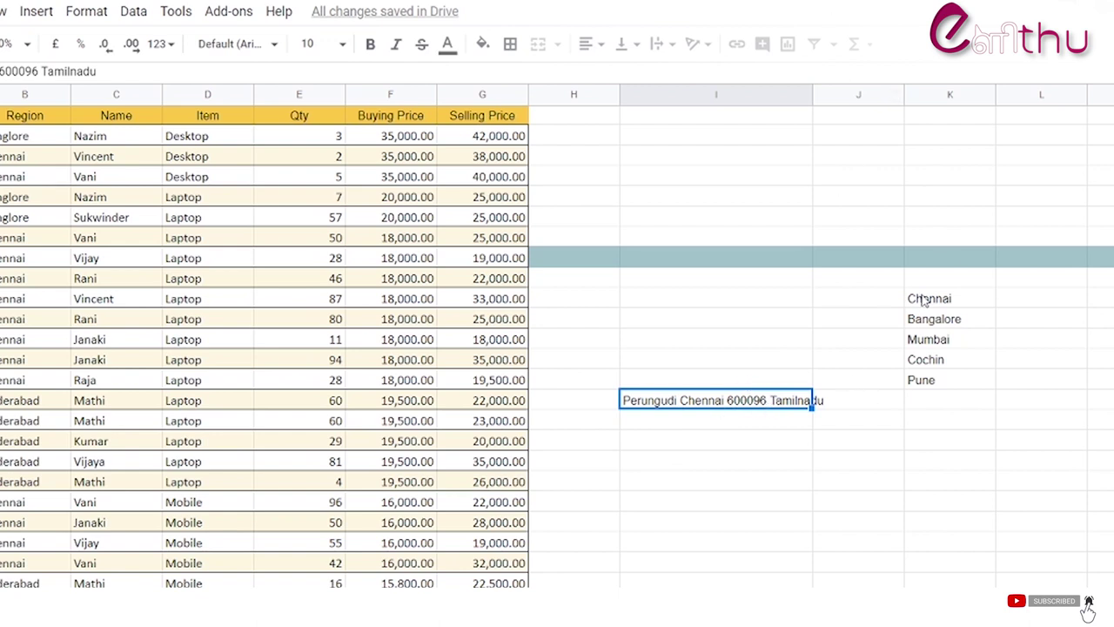
pyautogui.click(133, 13)
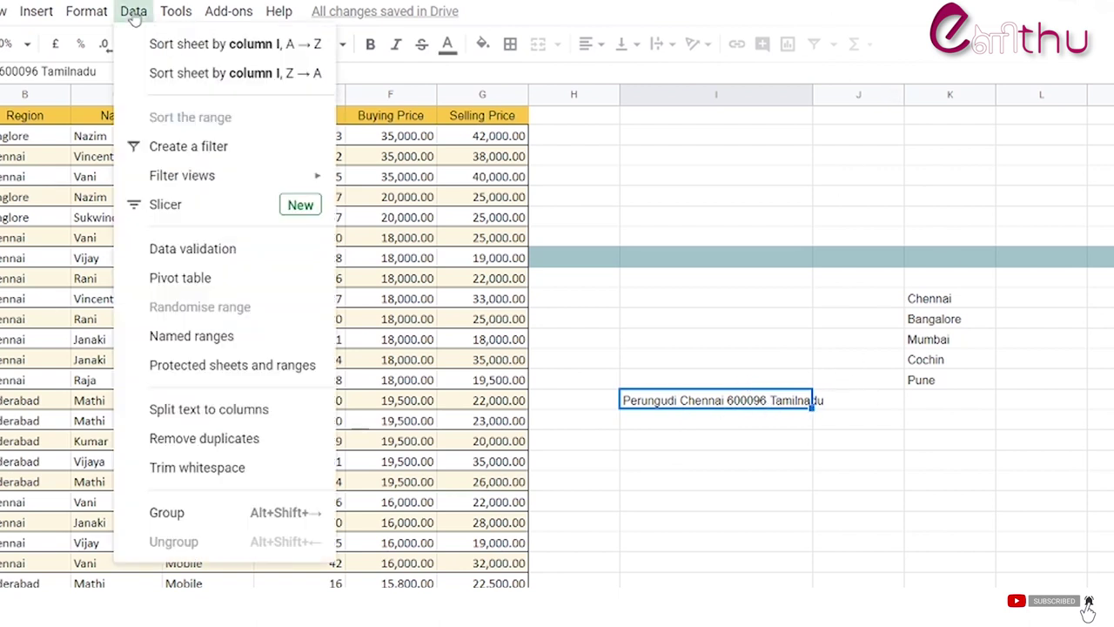
pyautogui.click(179, 420)
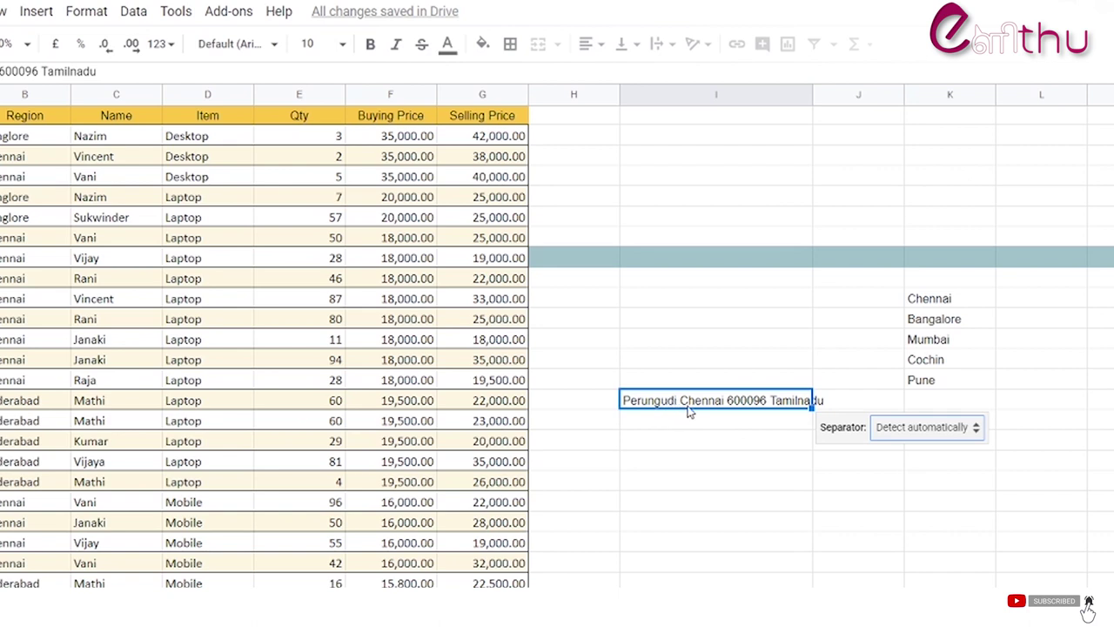
pyautogui.click(935, 426)
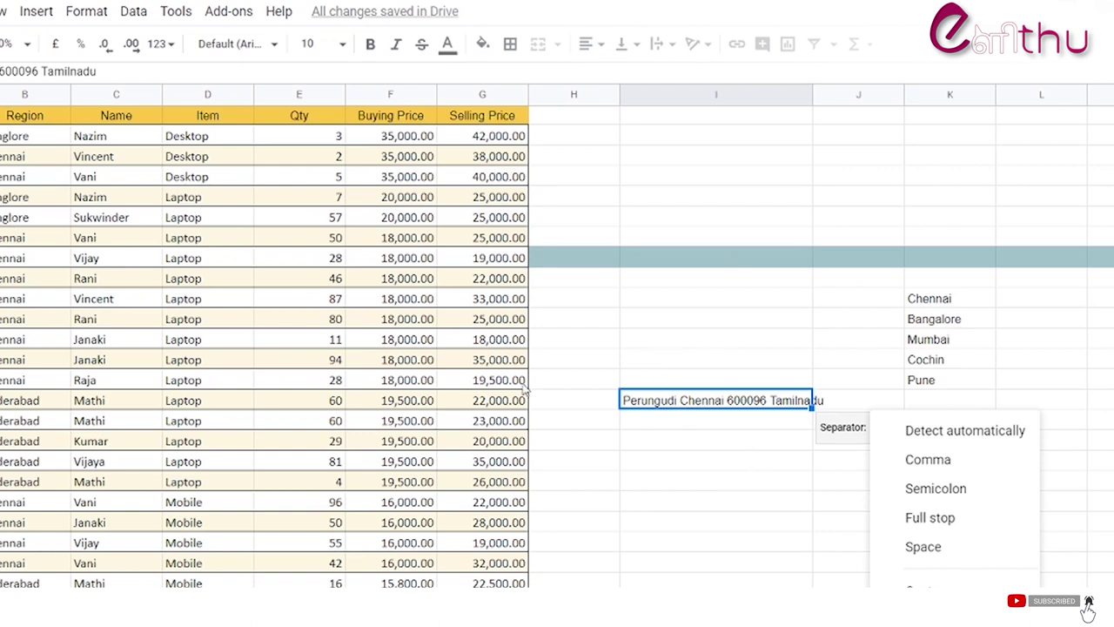
pyautogui.click(938, 551)
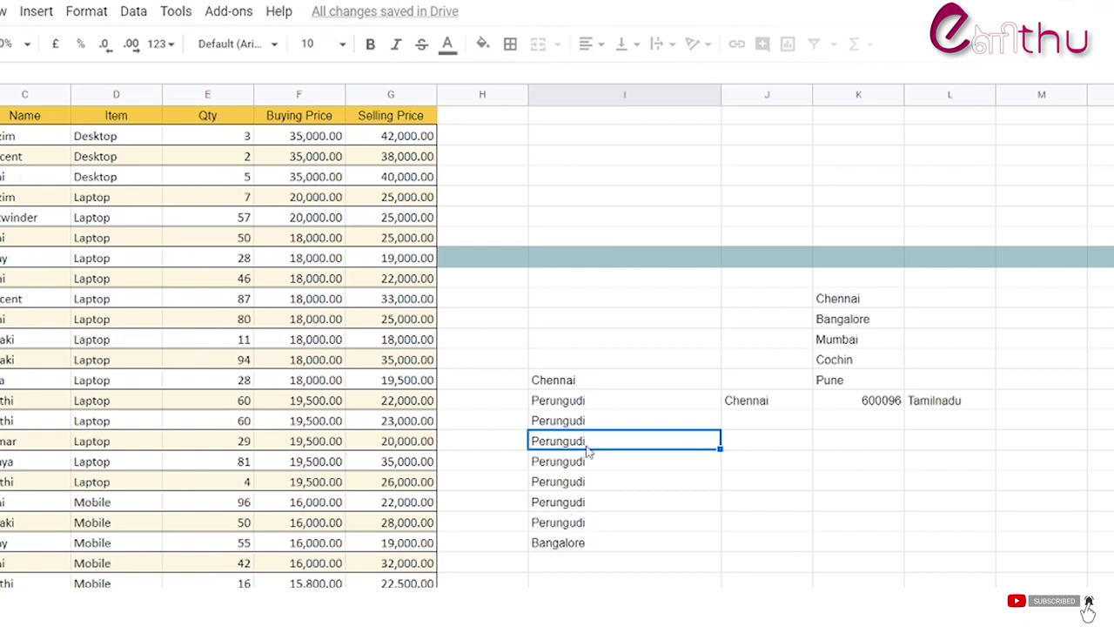
pyautogui.click(597, 93)
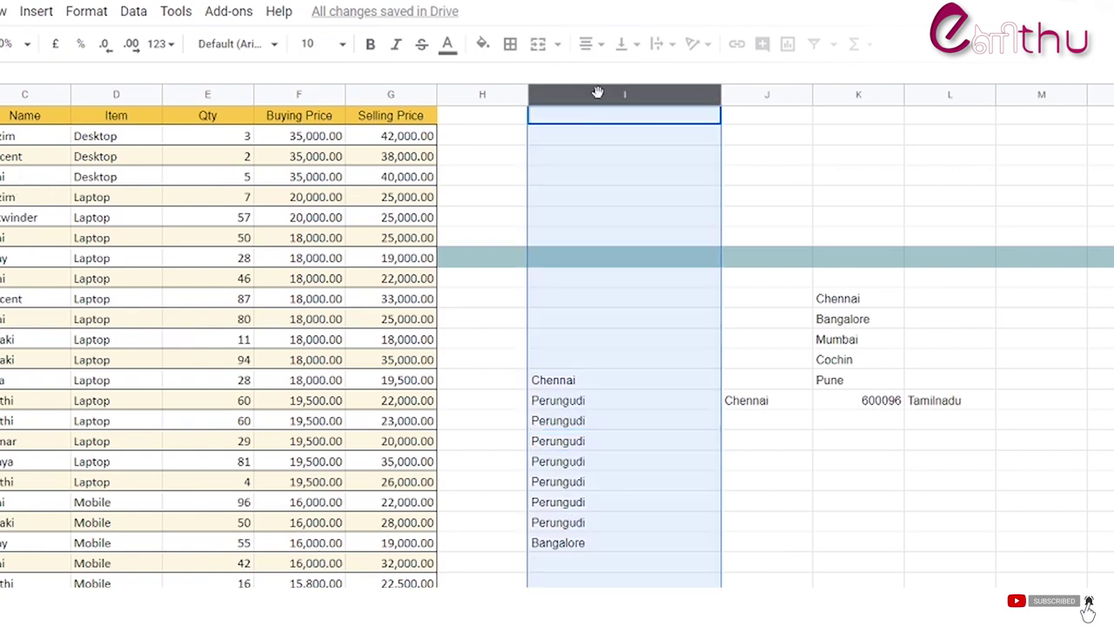
# Step: Run Data > Remove duplicates on column I, keeping only Chennai, Perungudi and Bangalore
pyautogui.click(132, 11)
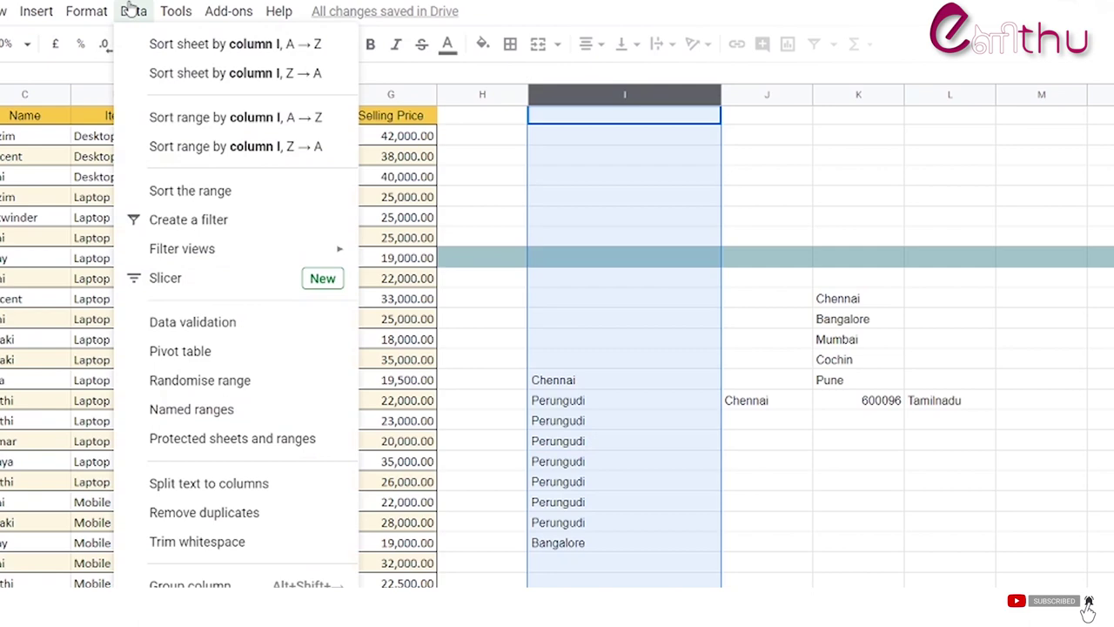
pyautogui.click(207, 512)
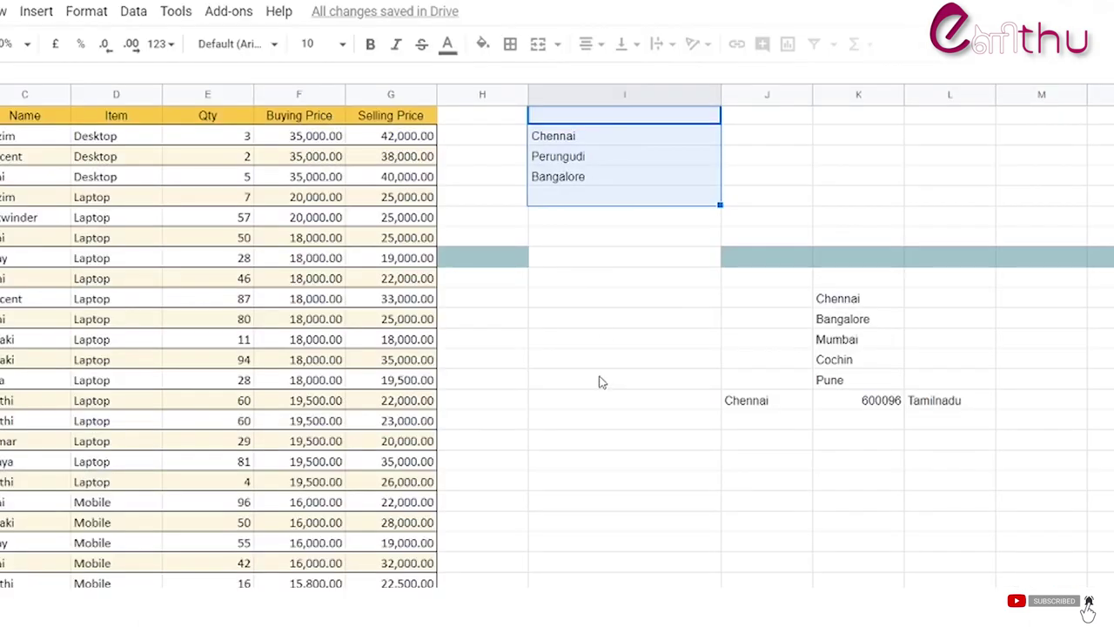
pyautogui.click(598, 381)
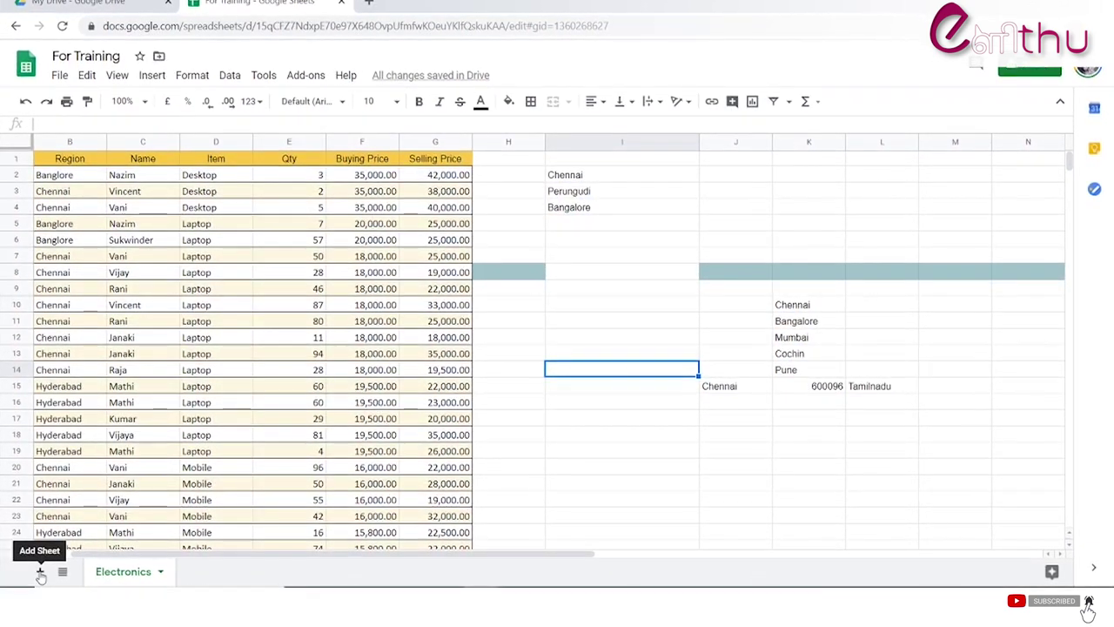
# Step: Add a new blank sheet and rename it 'Next'
pyautogui.click(40, 572)
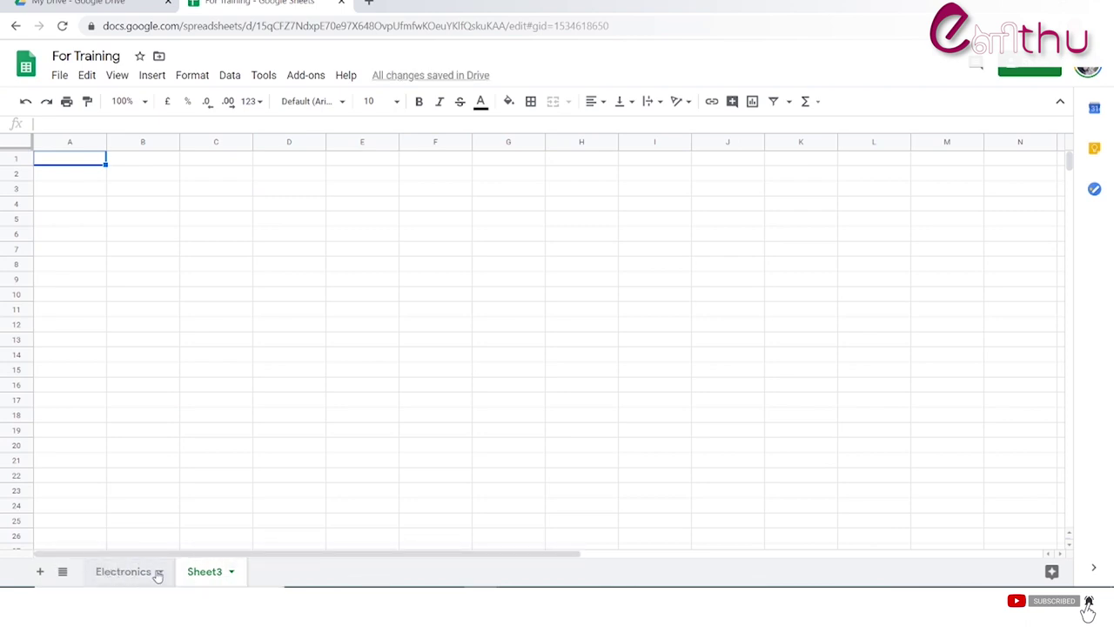
pyautogui.rightClick(209, 579)
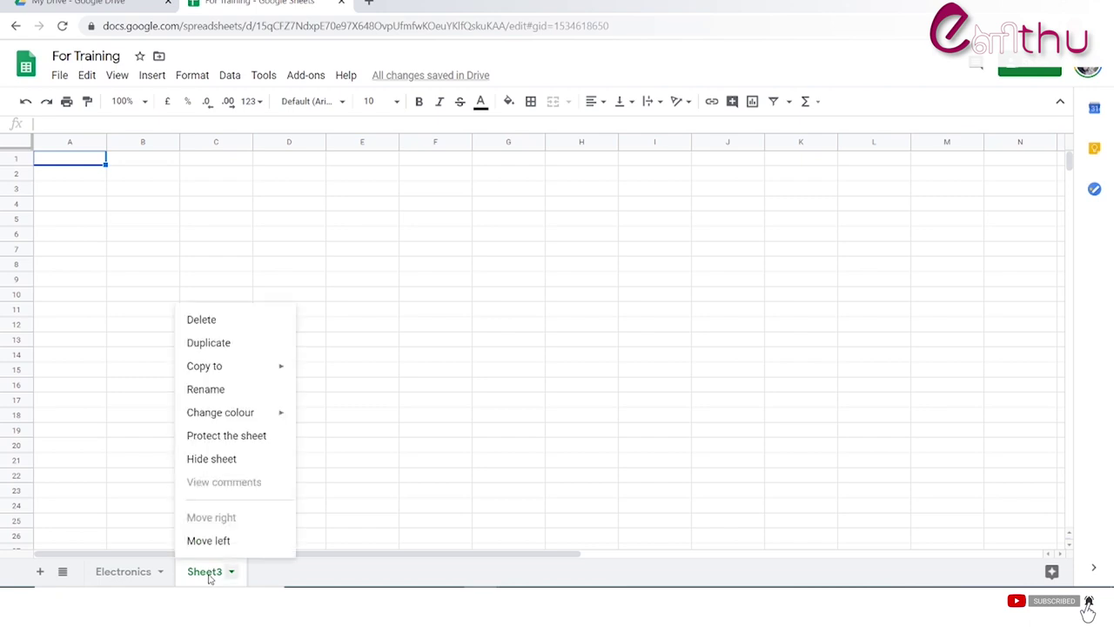
pyautogui.click(228, 394)
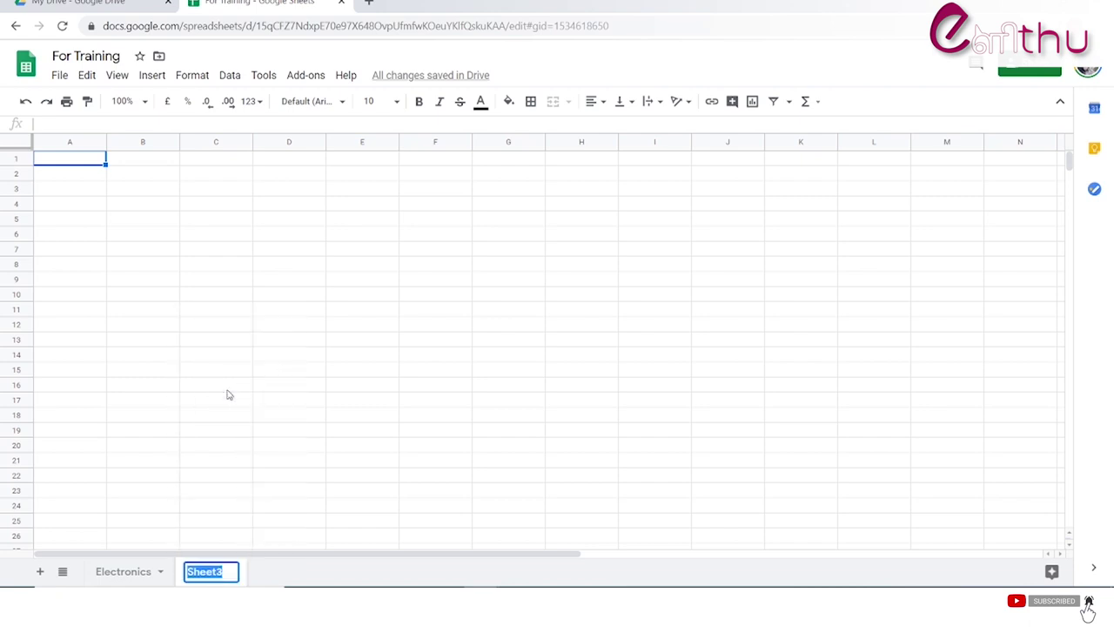
pyautogui.write('Next')
pyautogui.press('Return')
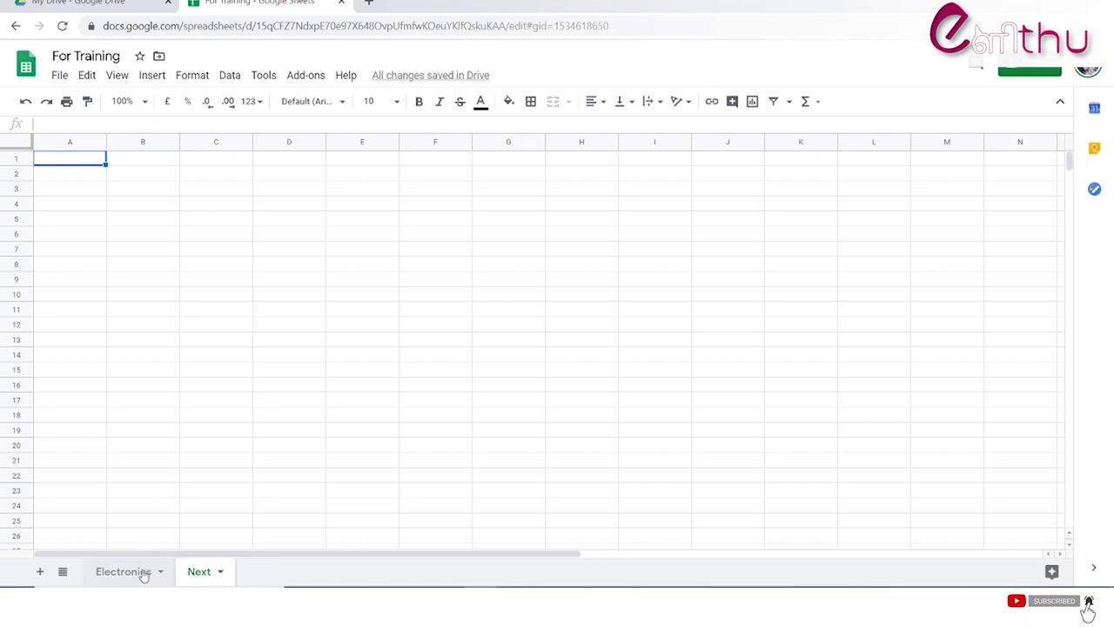
# Step: Colour the Next tab gold, then close the Electronics tab menu without changing it
pyautogui.rightClick(199, 573)
pyautogui.moveTo(229, 415)
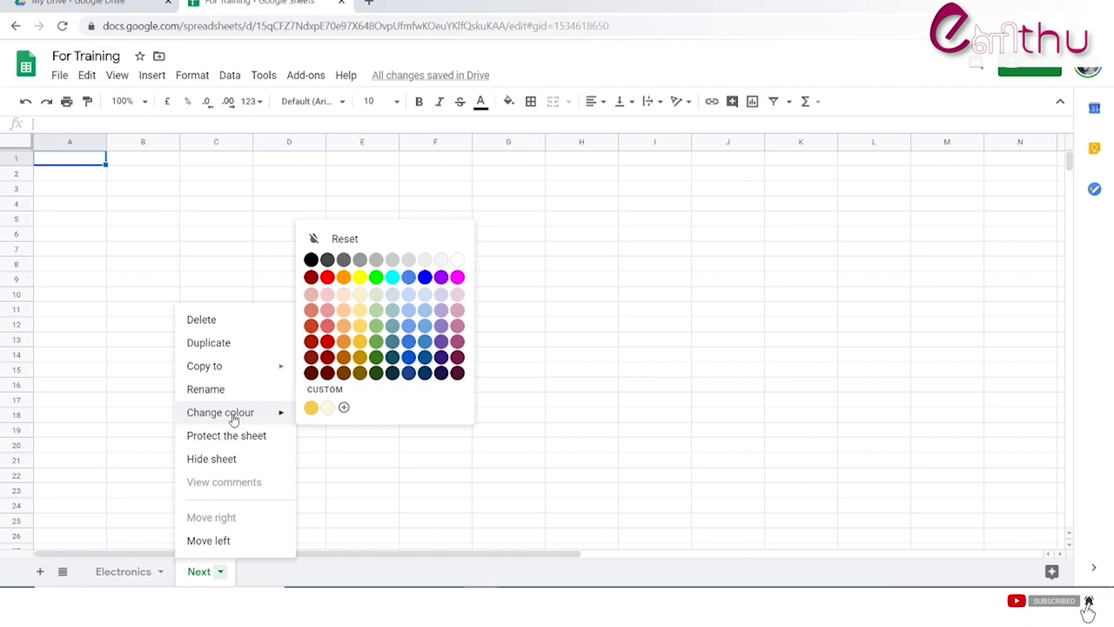
pyautogui.click(359, 357)
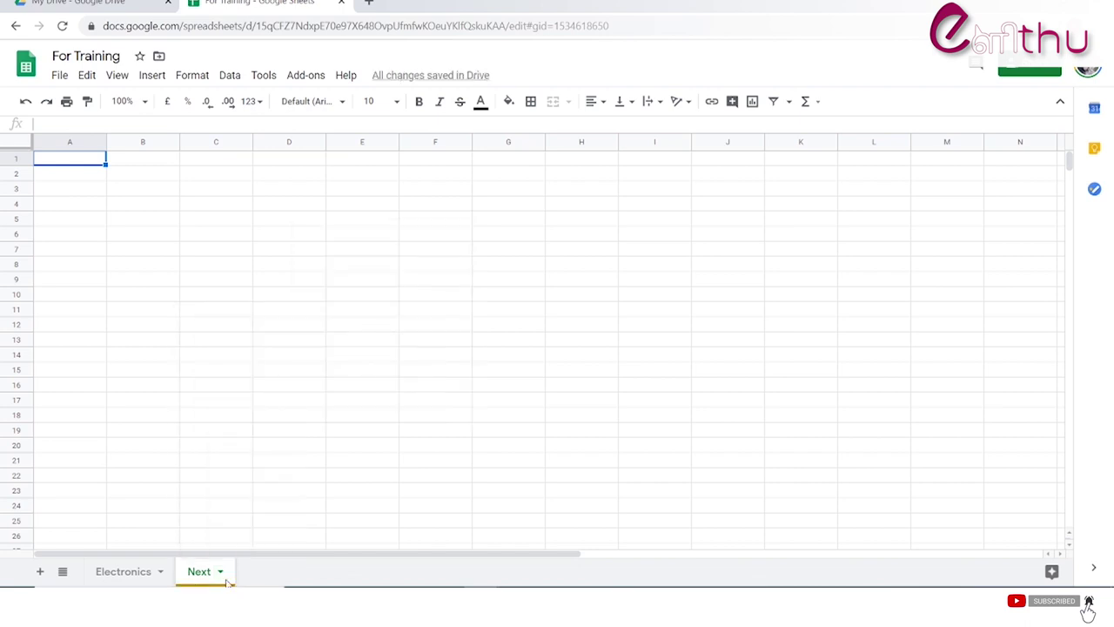
pyautogui.rightClick(129, 576)
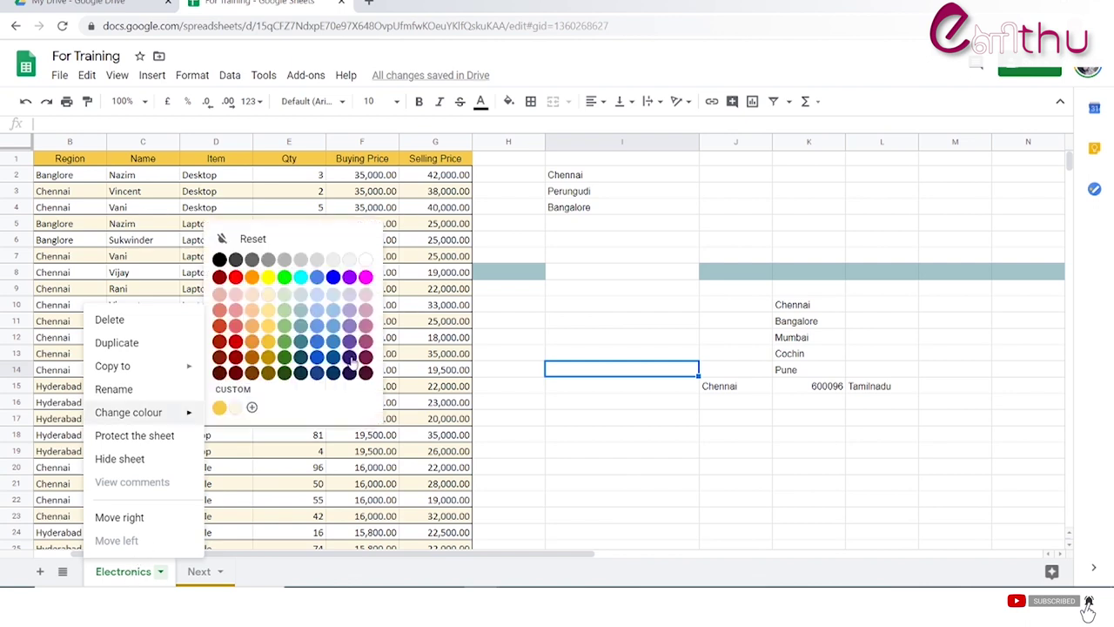
pyautogui.click(352, 359)
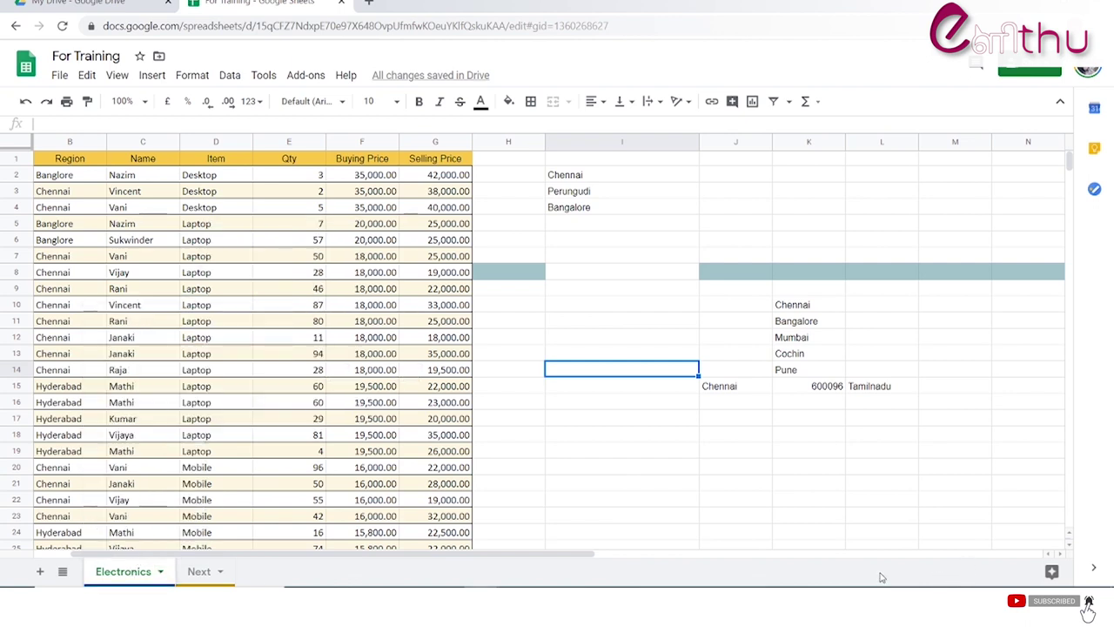
# Step: Switch to the Electronics sheet from the all-sheets list and bring up Laptop cell D7's options
pyautogui.click(62, 573)
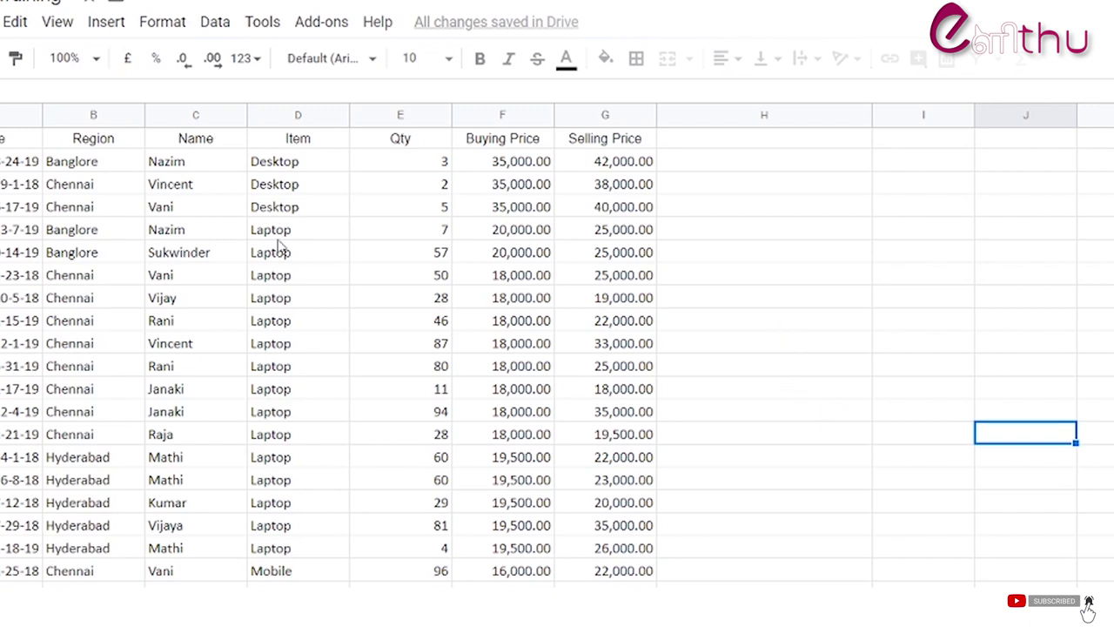
pyautogui.rightClick(308, 285)
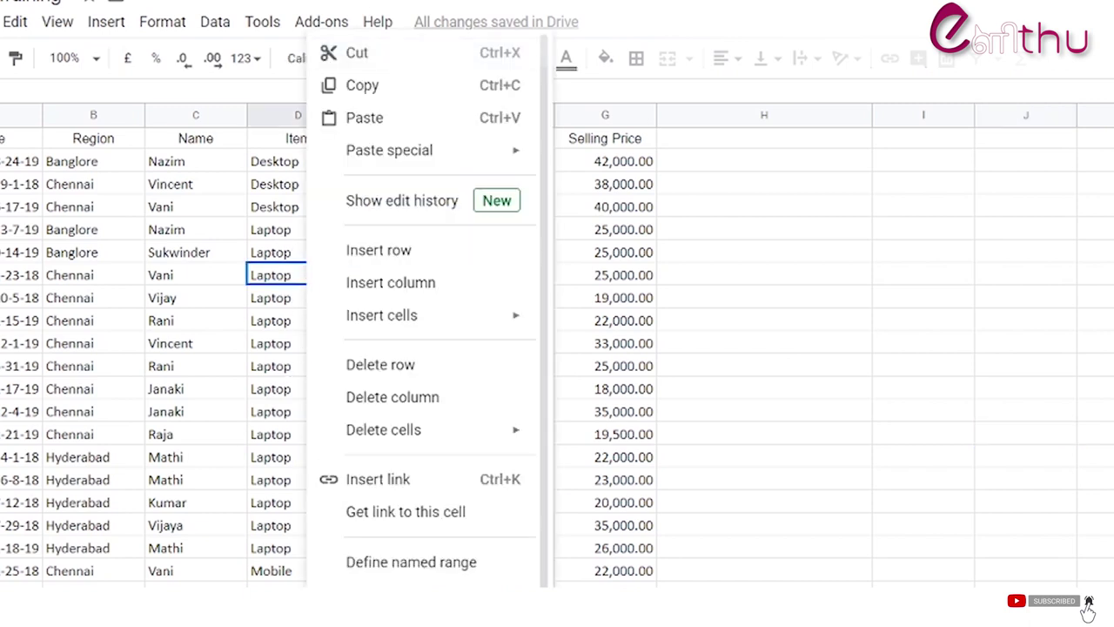
# Step: Post a 'check this' comment on cell D7 and open the comment history
pyautogui.hotkey('ctrl', 'alt', 'm')
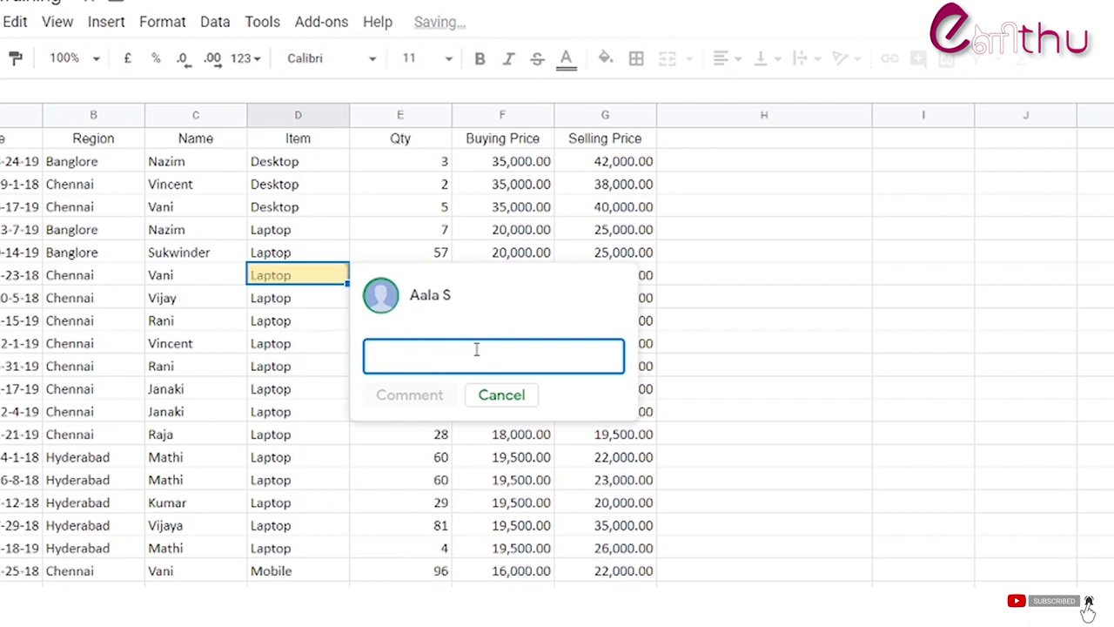
pyautogui.write('check this')
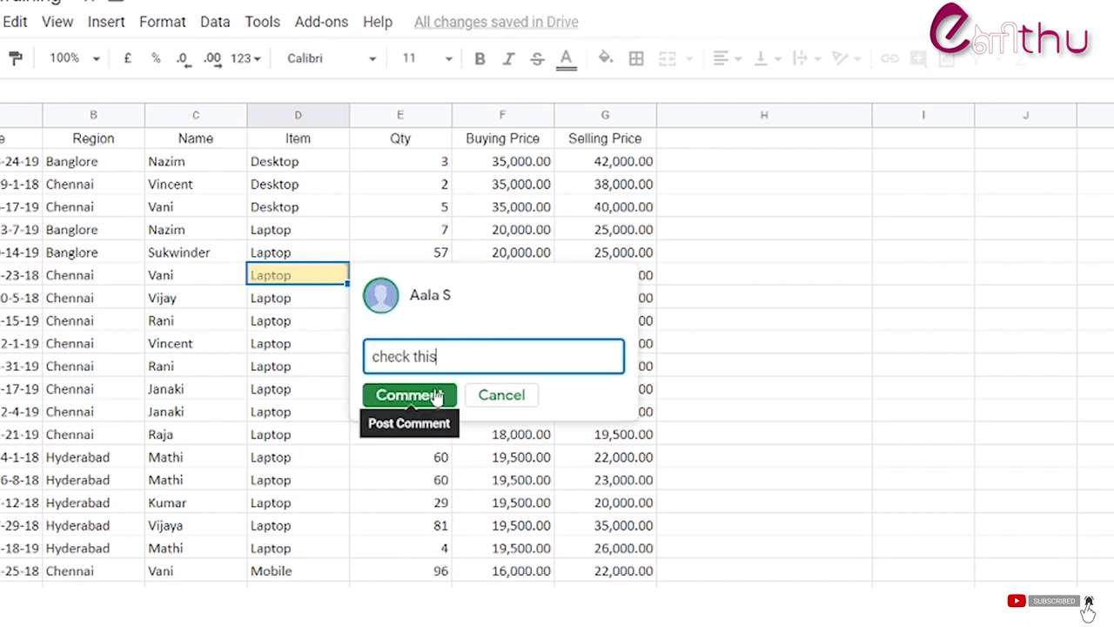
pyautogui.click(407, 395)
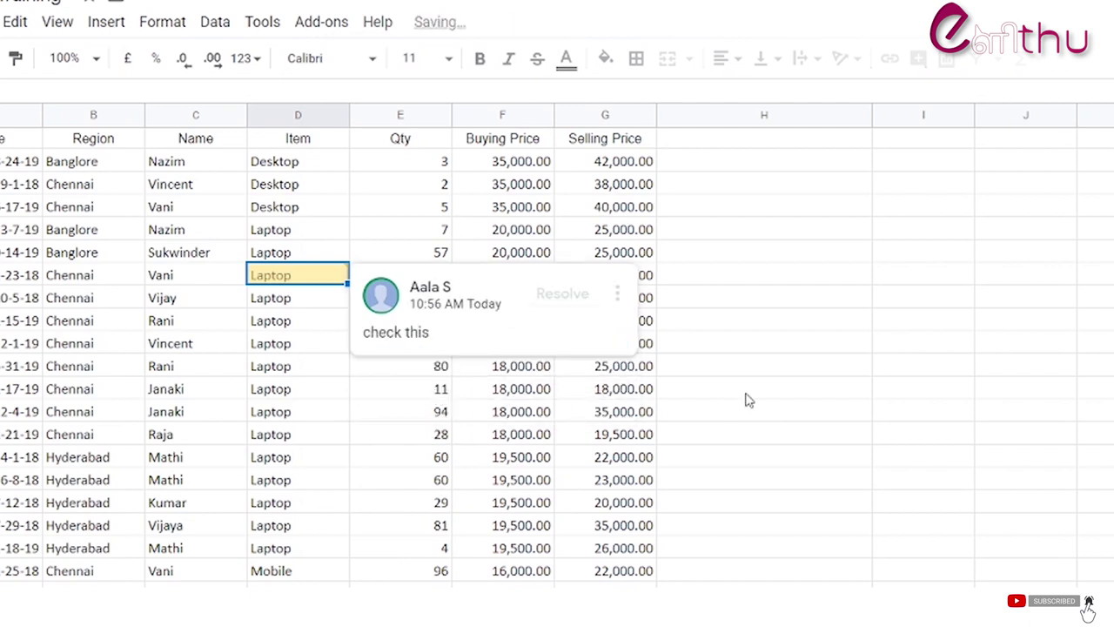
pyautogui.click(627, 434)
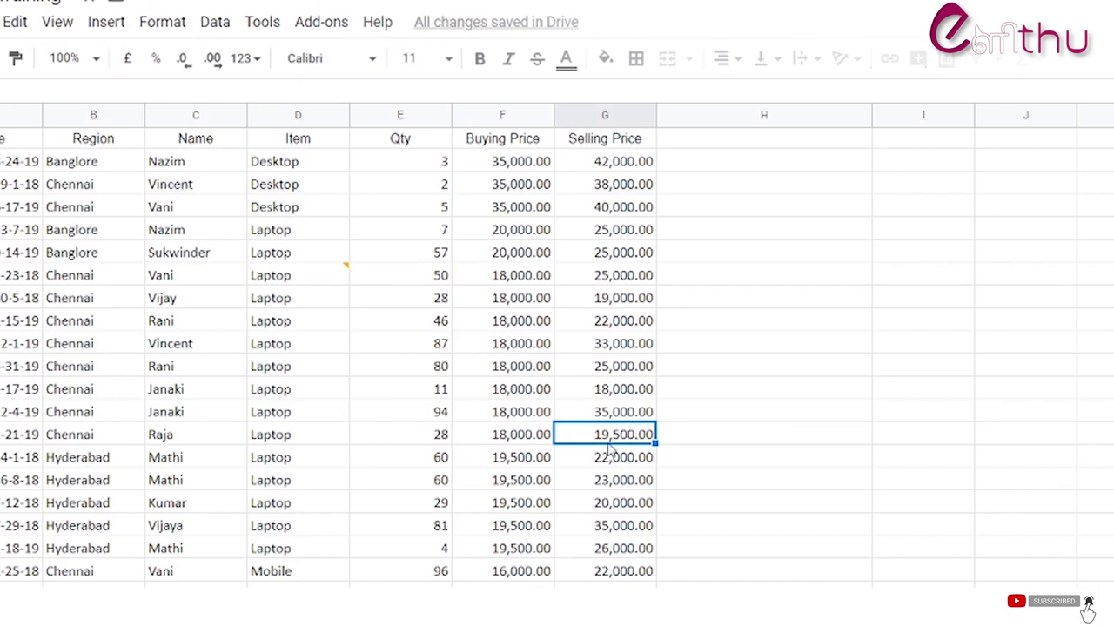
pyautogui.moveTo(351, 275)
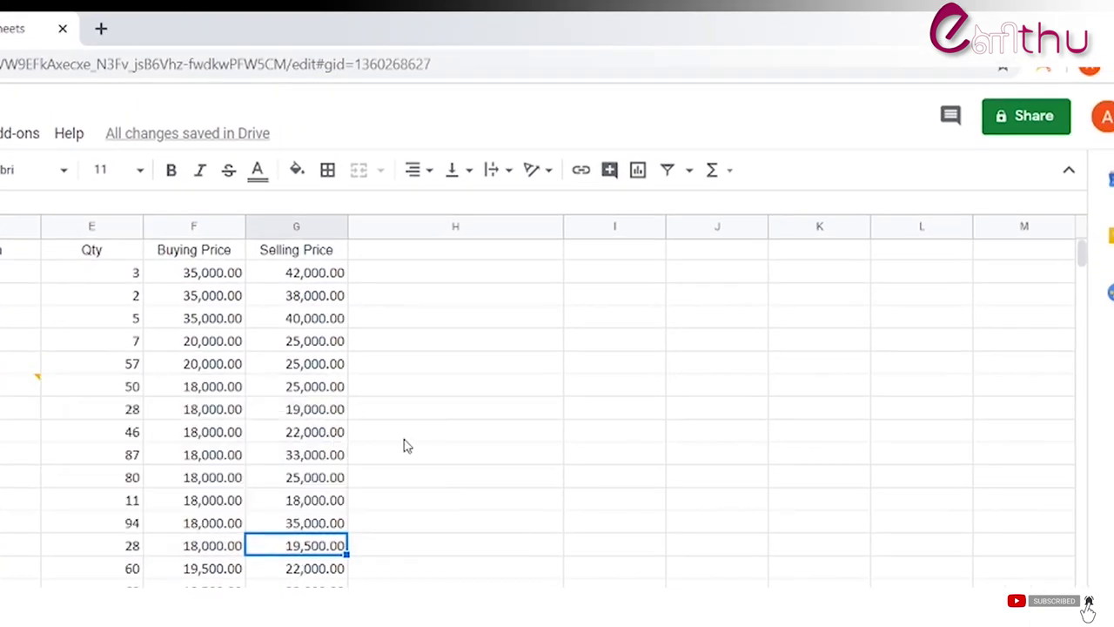
pyautogui.click(952, 119)
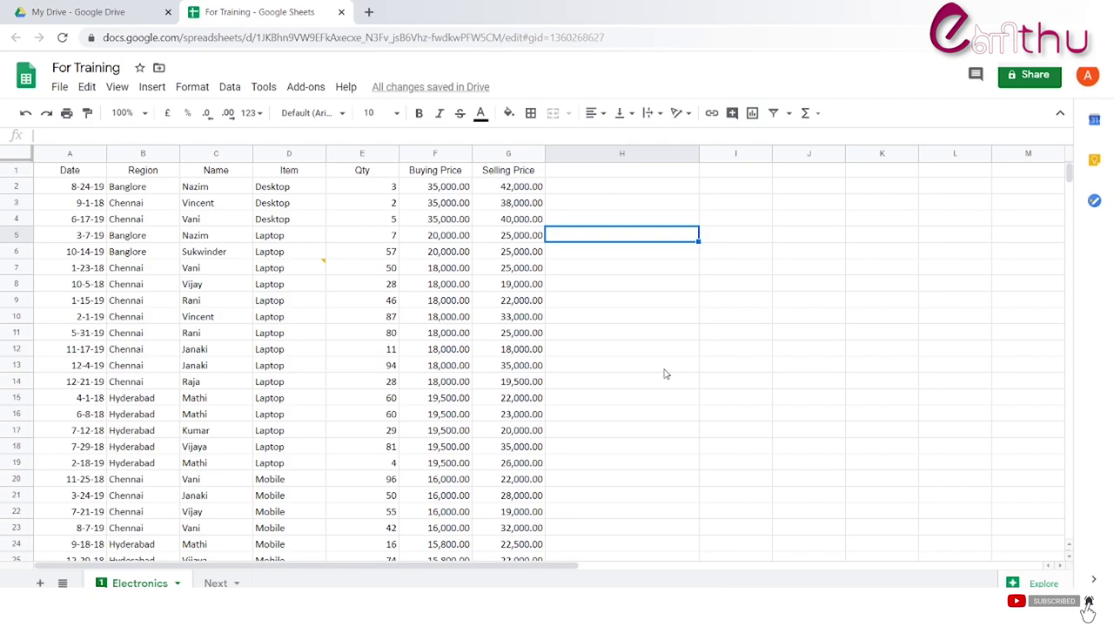
# Step: Select cell H7 and enter the formula =2*2
pyautogui.click(618, 287)
pyautogui.click(621, 221)
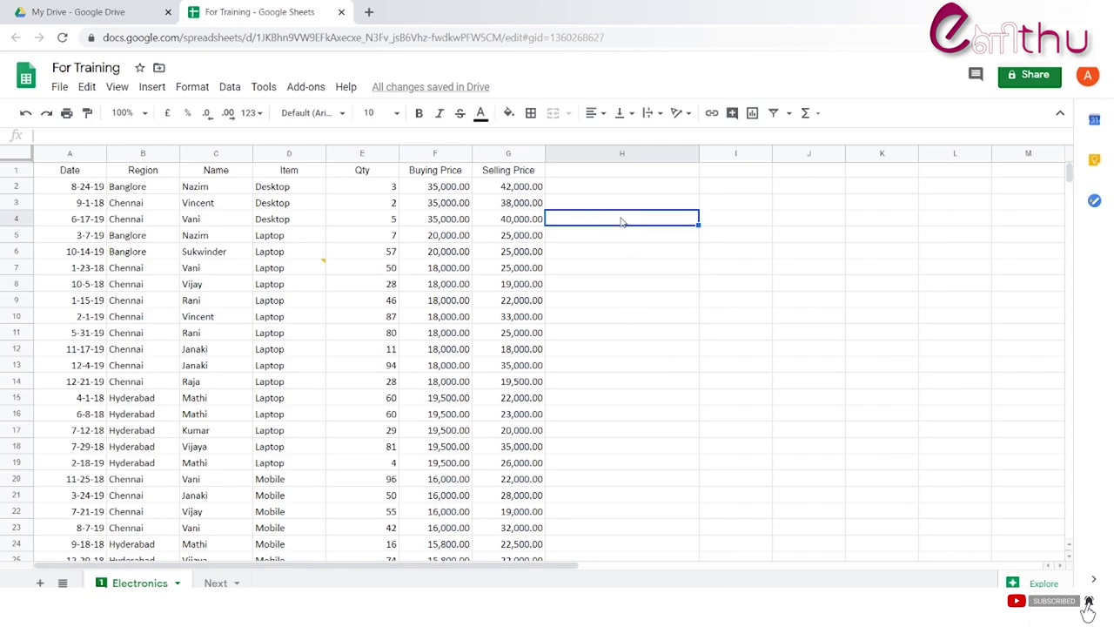
pyautogui.click(617, 241)
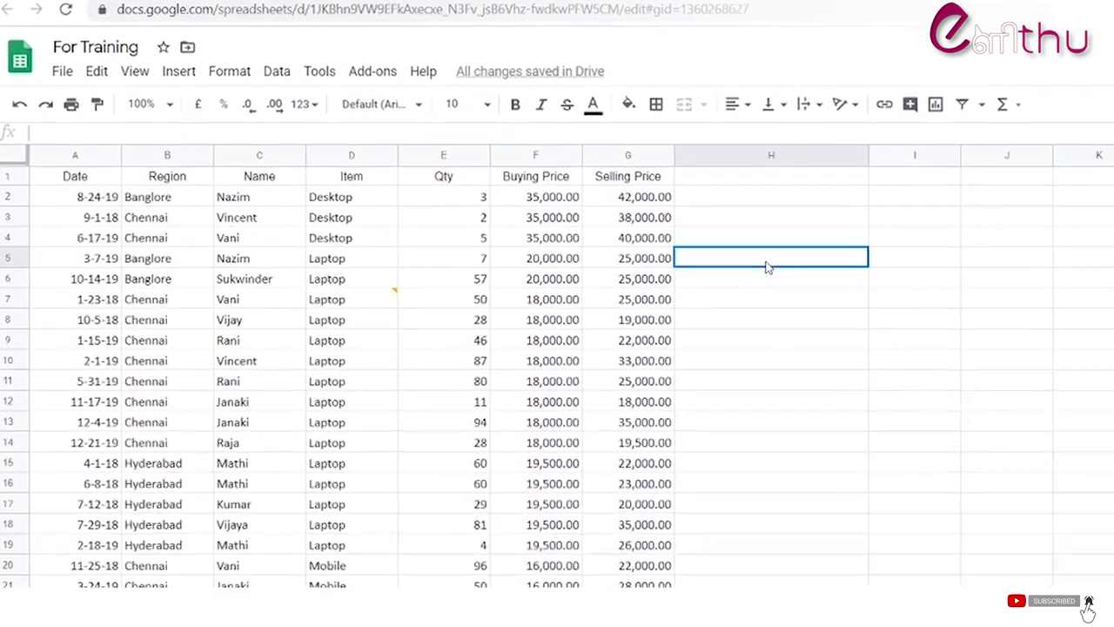
pyautogui.click(765, 271)
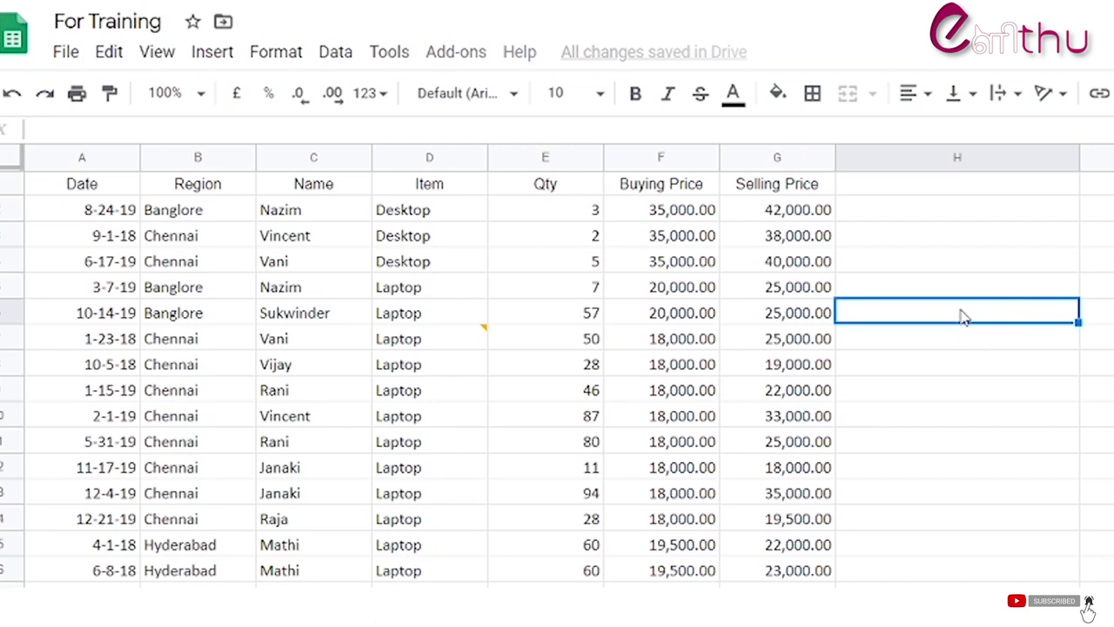
pyautogui.press('Down')
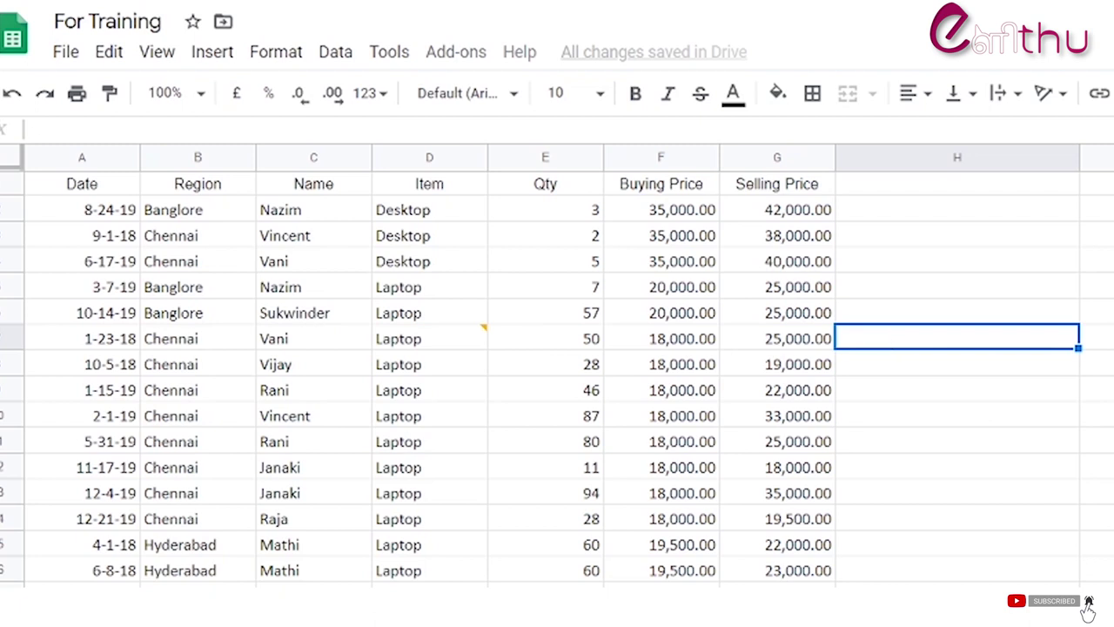
pyautogui.write('=')
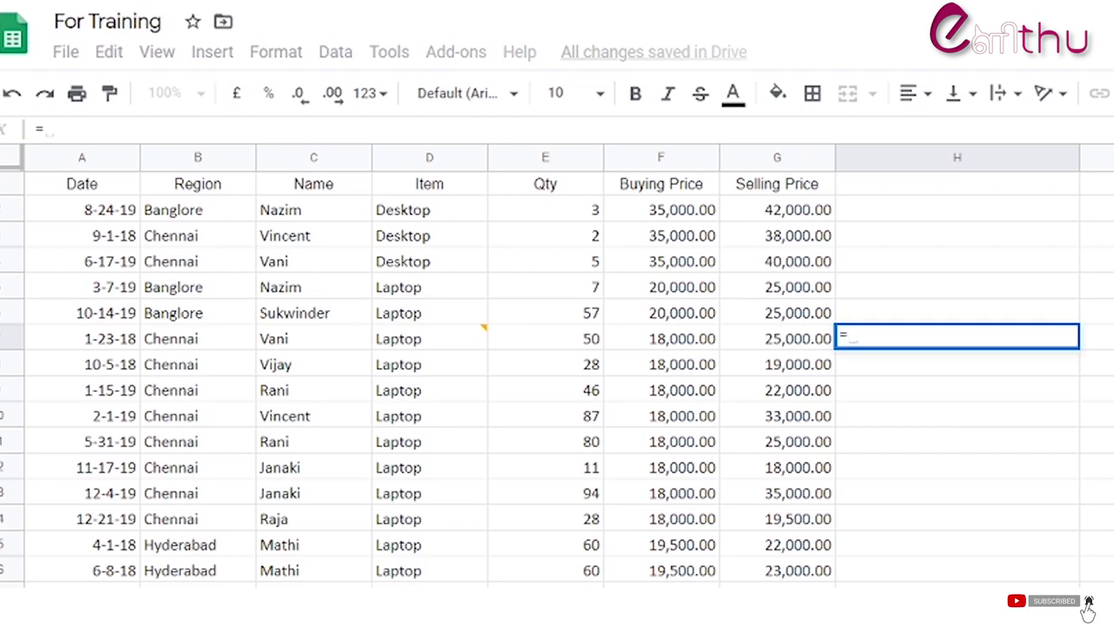
pyautogui.write('2')
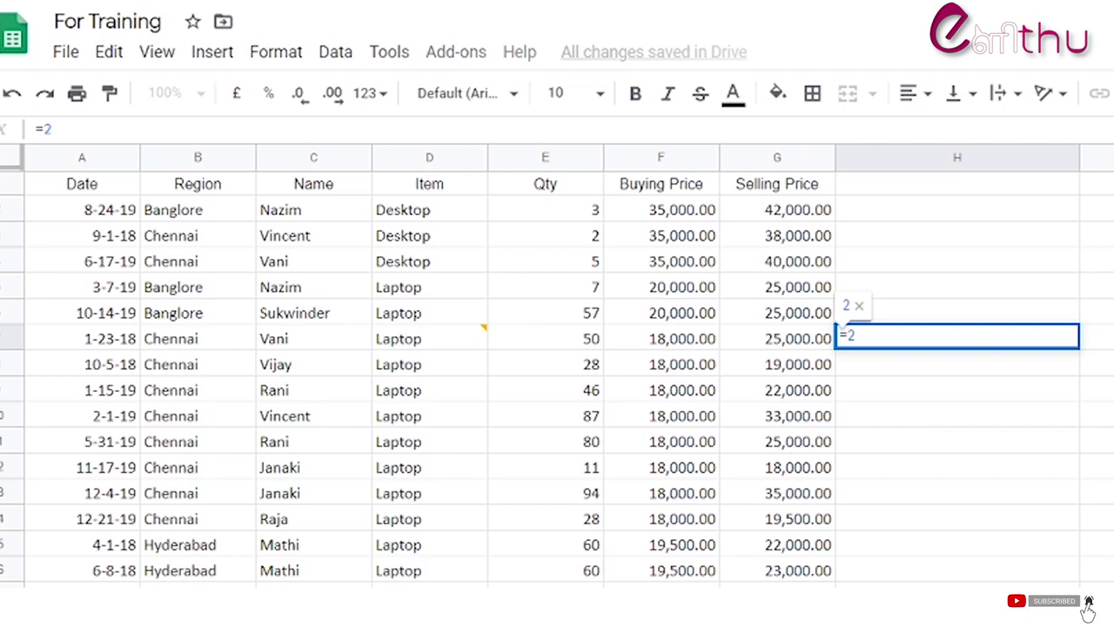
pyautogui.write('*')
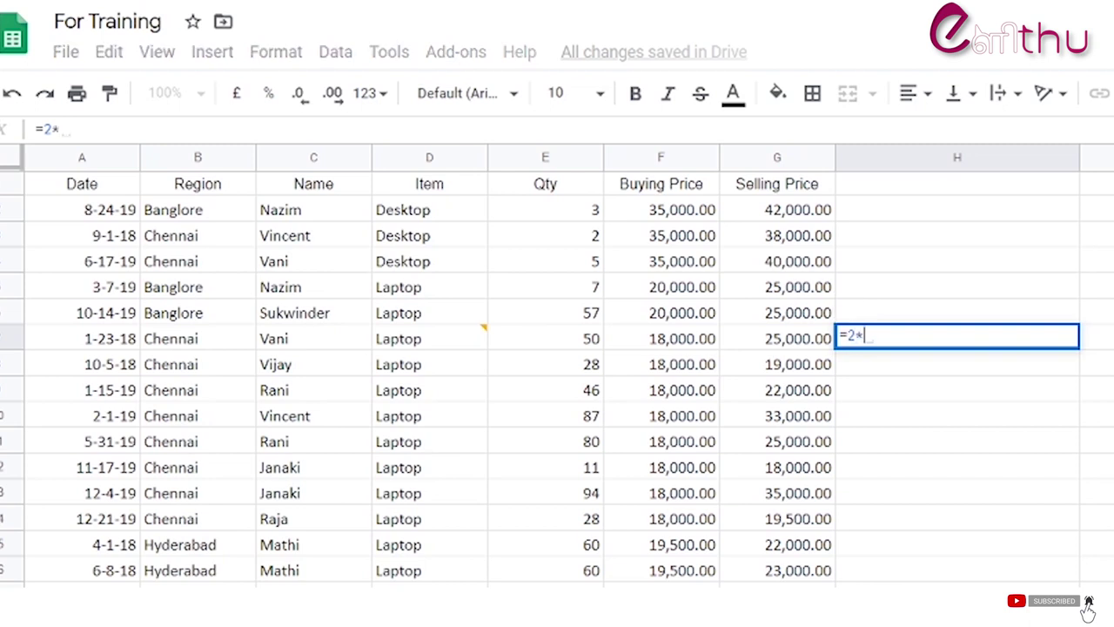
pyautogui.write('2')
pyautogui.press('Return')
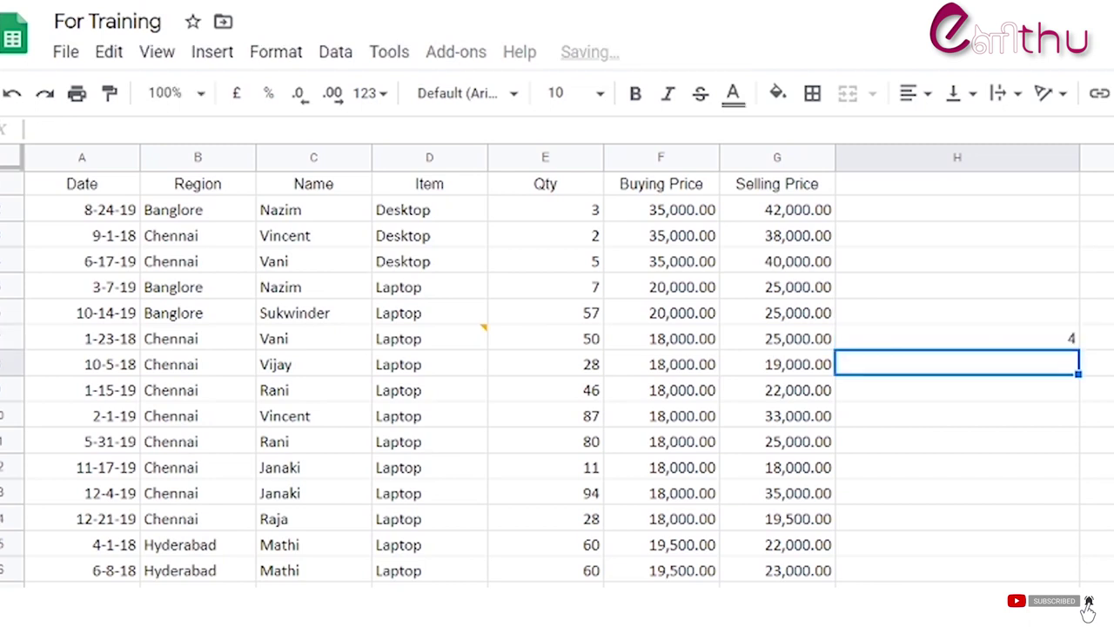
# Step: Replace H7 with =2/2, then with the power formula =2^3
pyautogui.click(1014, 344)
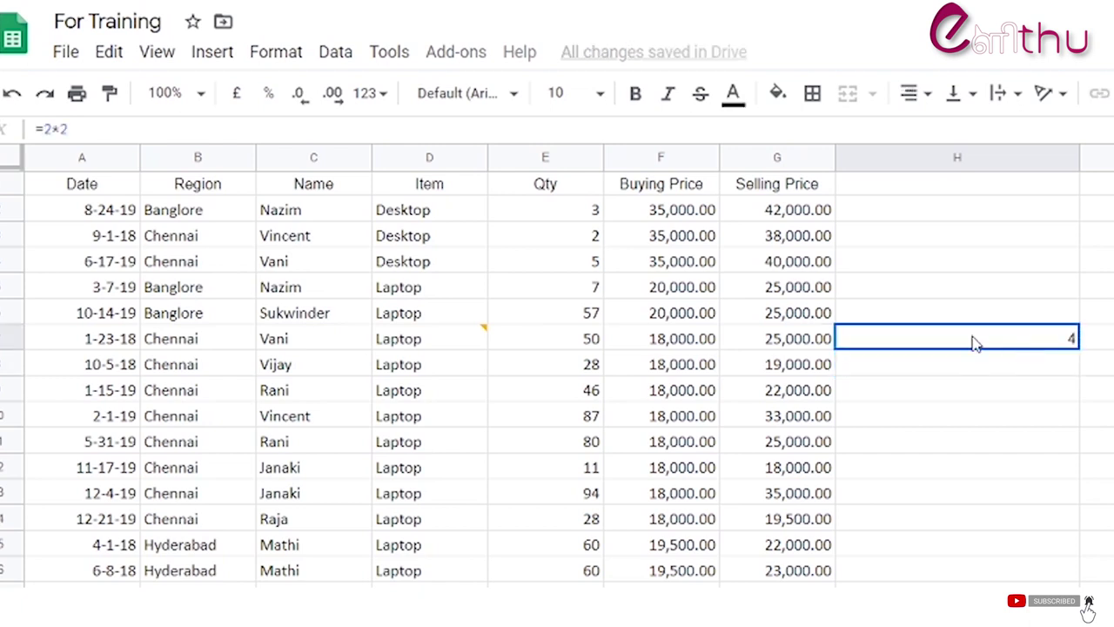
pyautogui.write('=2/2')
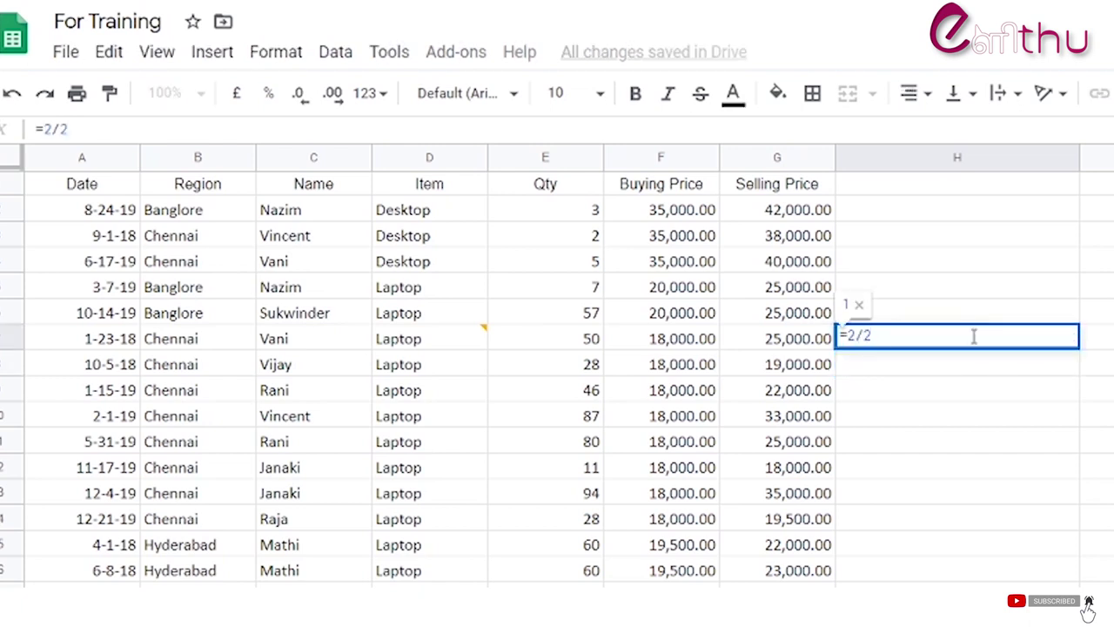
pyautogui.press('Return')
pyautogui.click(973, 341)
pyautogui.write('=')
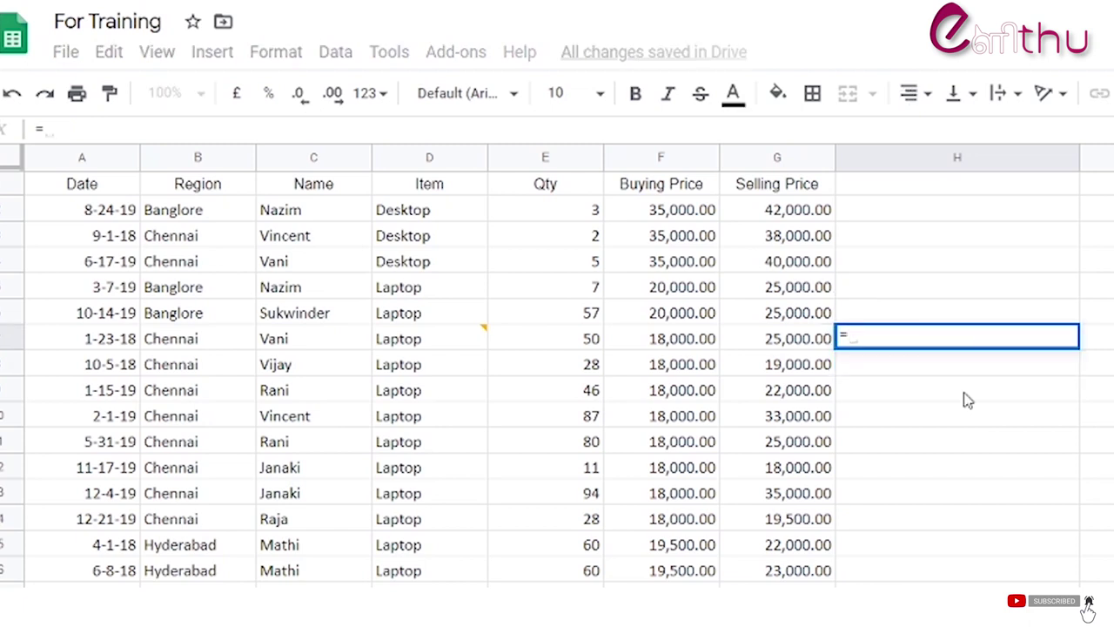
pyautogui.write('2')
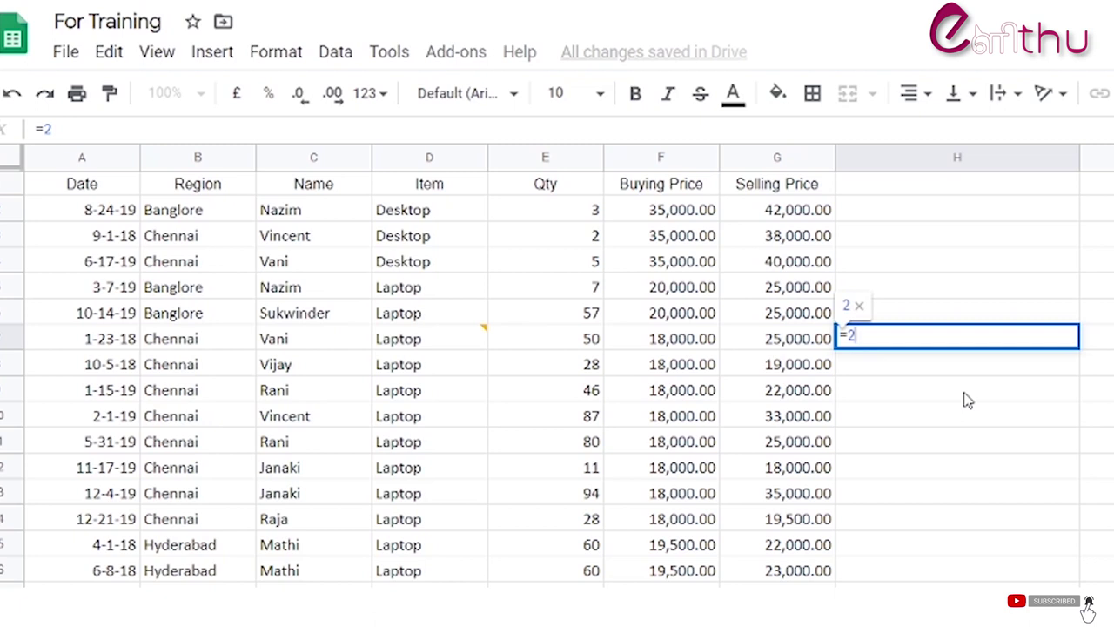
pyautogui.write('^')
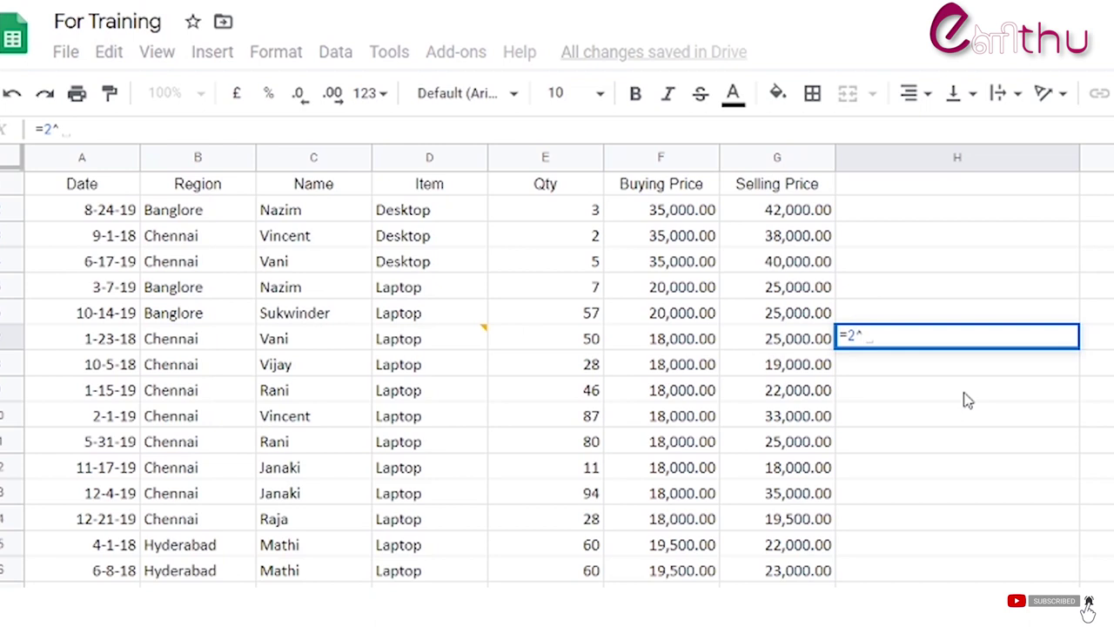
pyautogui.write('3')
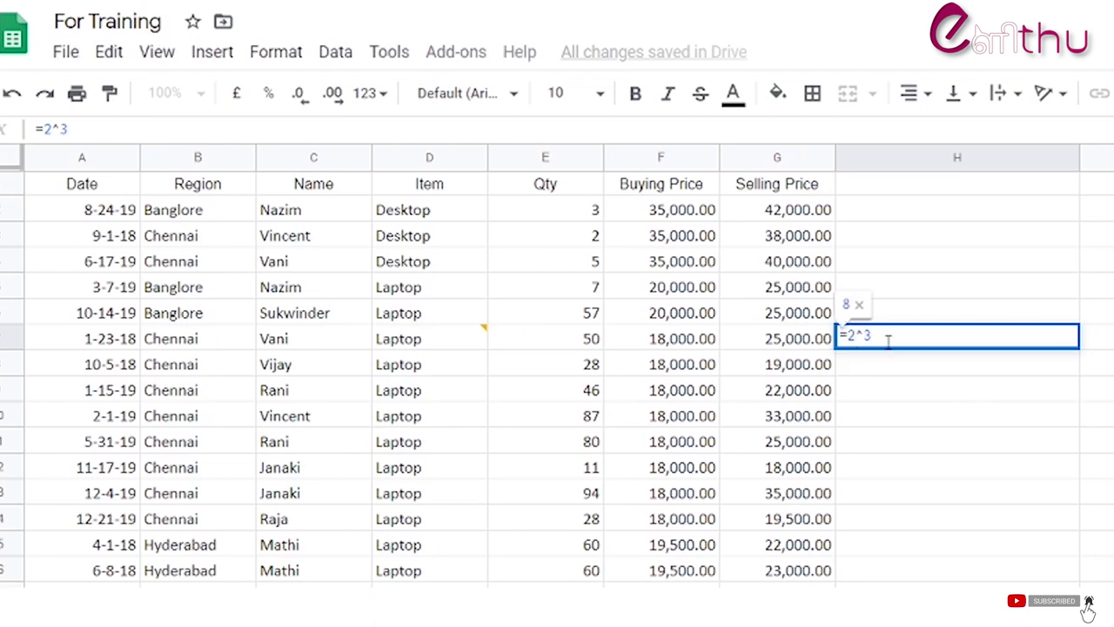
pyautogui.hotkey('ctrl', 'Return')
# Step: Enter =2+3-2 in H7, then =8+2*2, which shows 12
pyautogui.write('=')
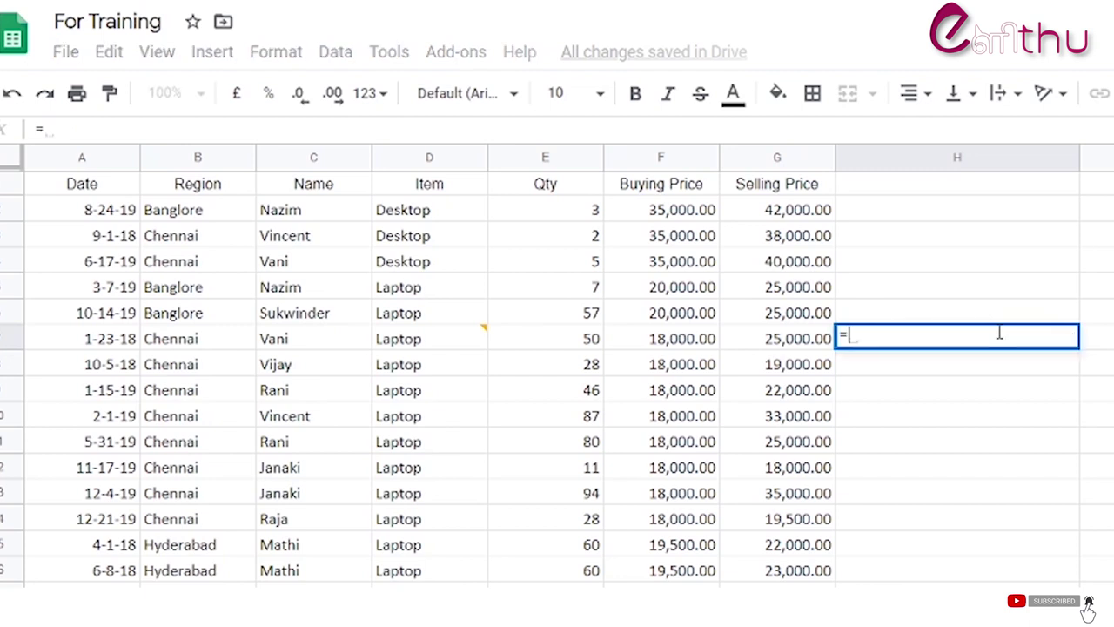
pyautogui.write('2+3-2')
pyautogui.press('Return')
pyautogui.click(1025, 341)
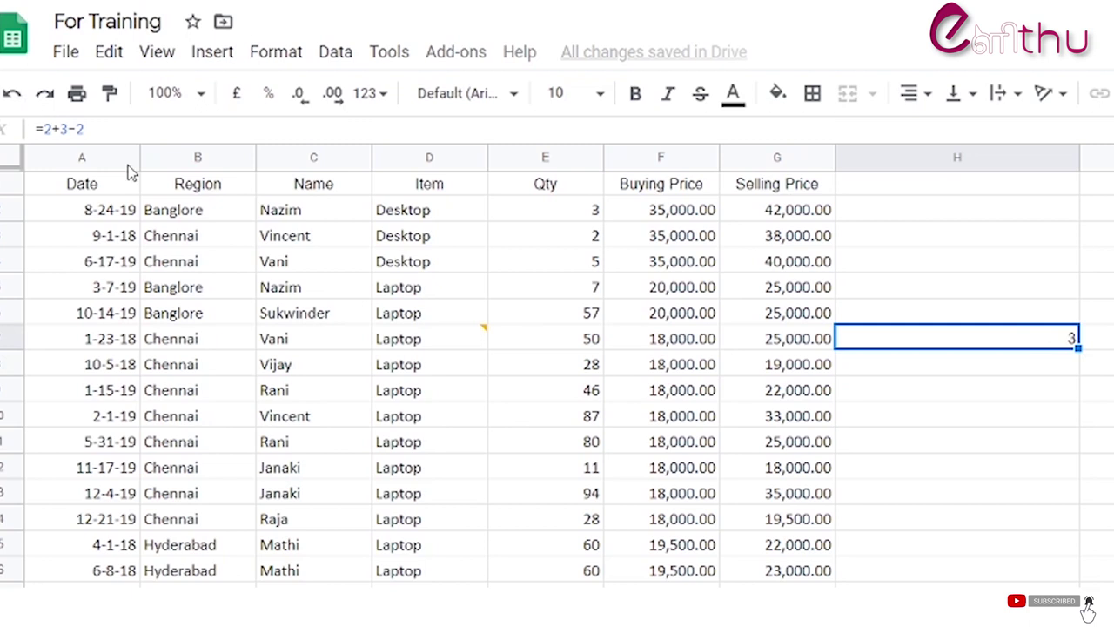
pyautogui.write('=8+2*2')
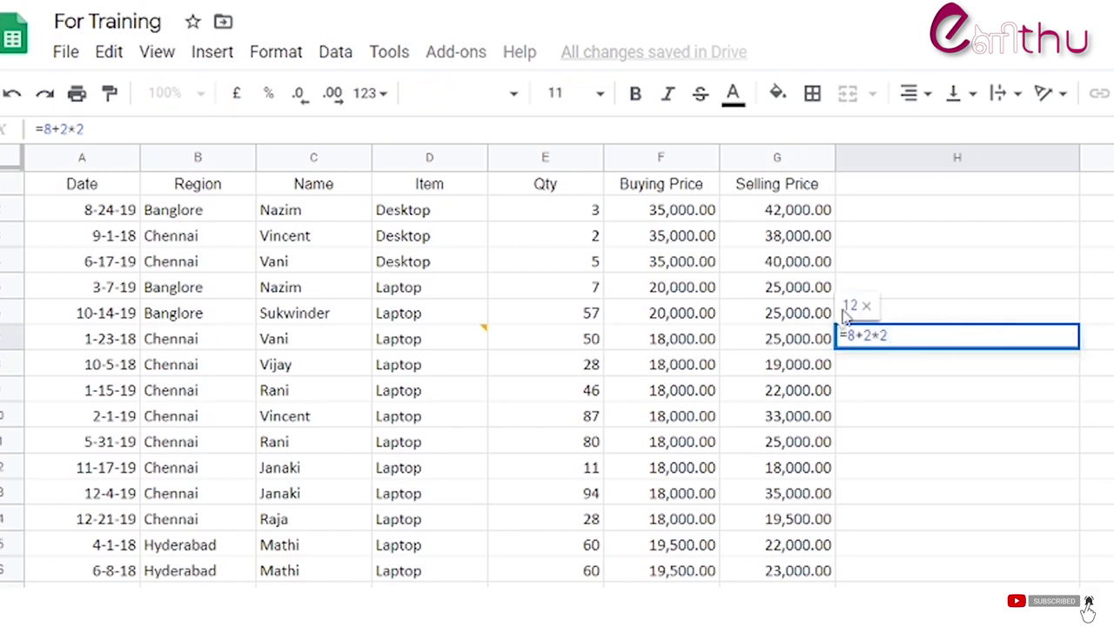
pyautogui.hotkey('ctrl', 'Return')
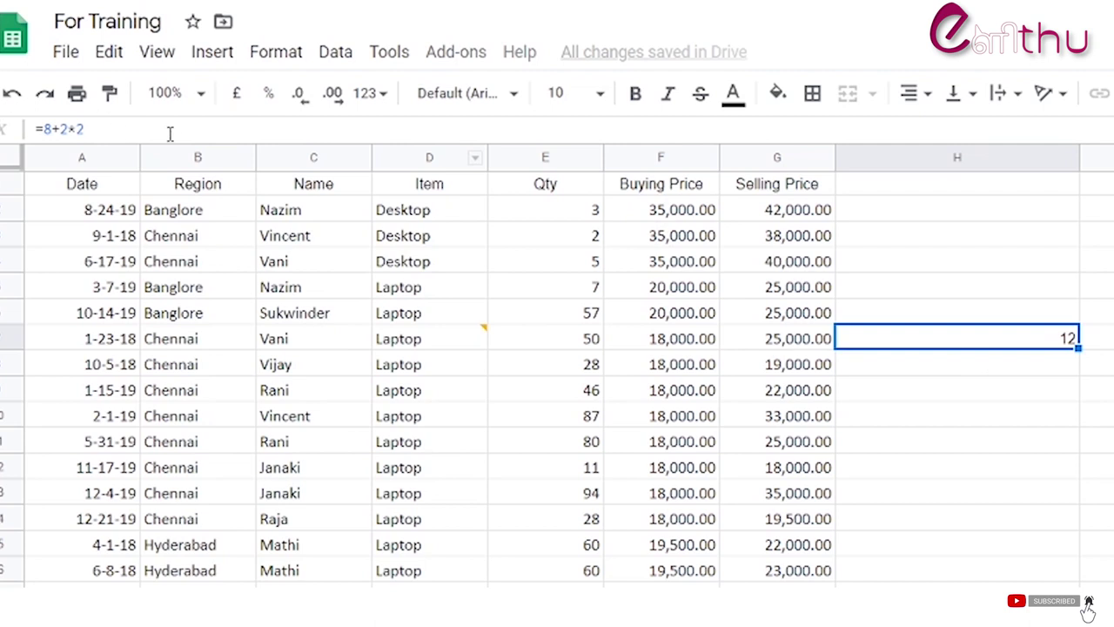
# Step: Wrap 8+2 in parentheses so the H7 formula reads =(8+2)*2, giving 20
pyautogui.click(41, 128)
pyautogui.write('(')
pyautogui.click(77, 128)
pyautogui.write(')')
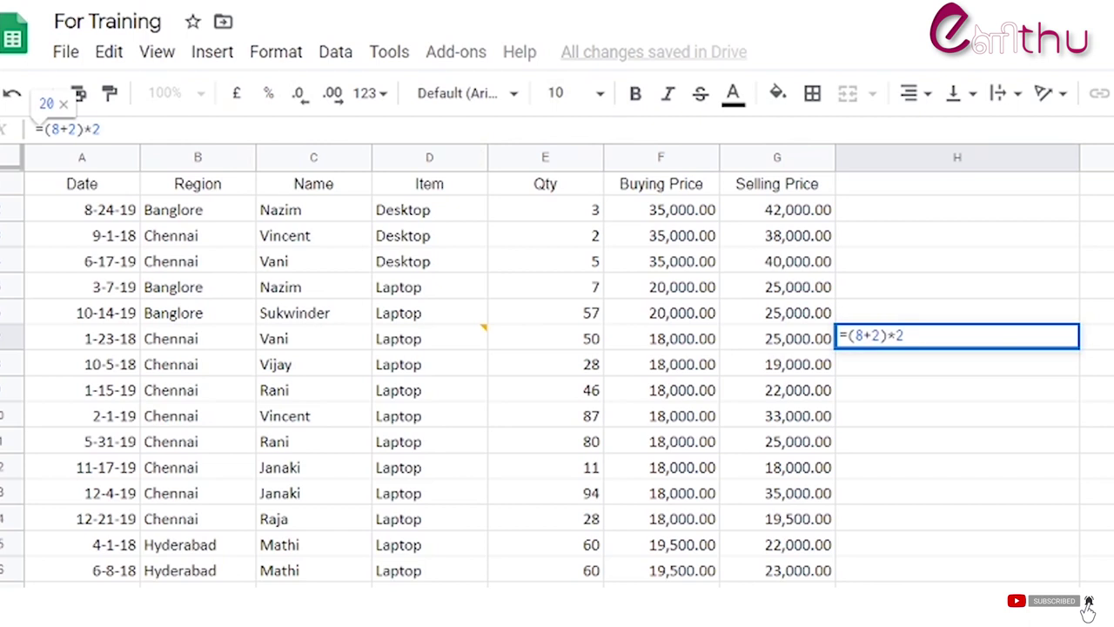
pyautogui.press('Return')
# Step: Clear H7 and enter =add(2,3) instead, giving 5
pyautogui.click(1024, 343)
pyautogui.press('Delete')
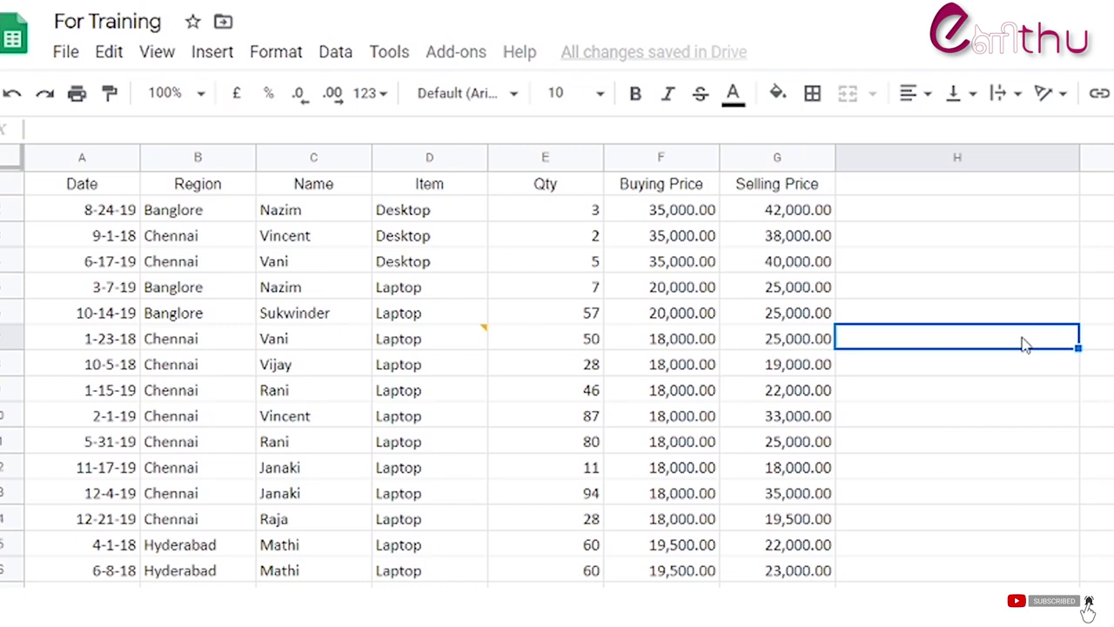
pyautogui.click(68, 130)
pyautogui.write('=')
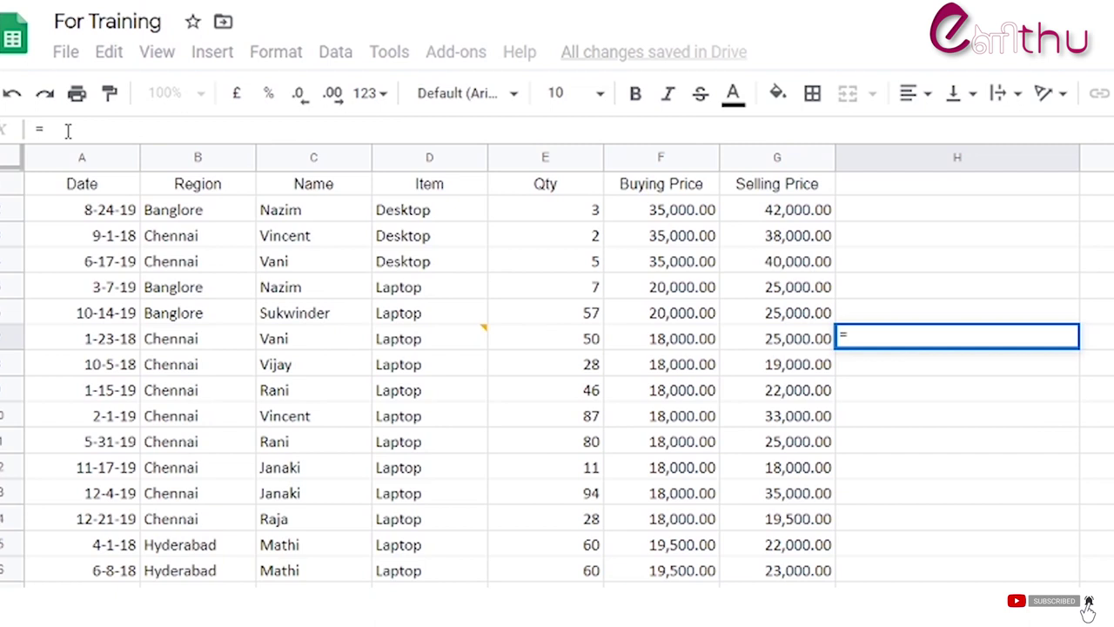
pyautogui.write('add')
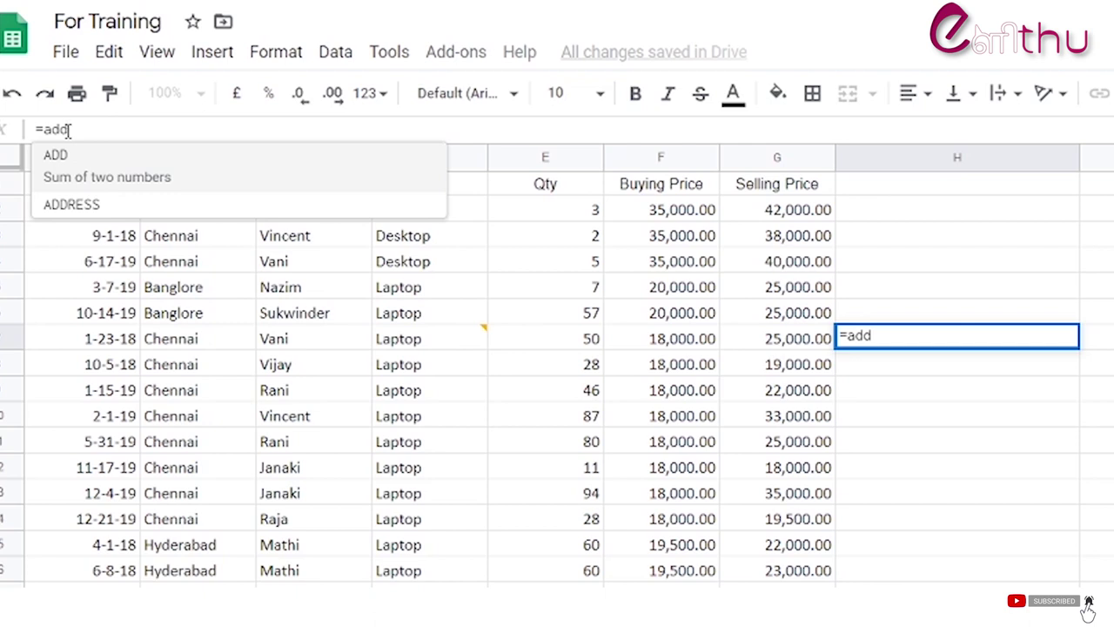
pyautogui.write('(')
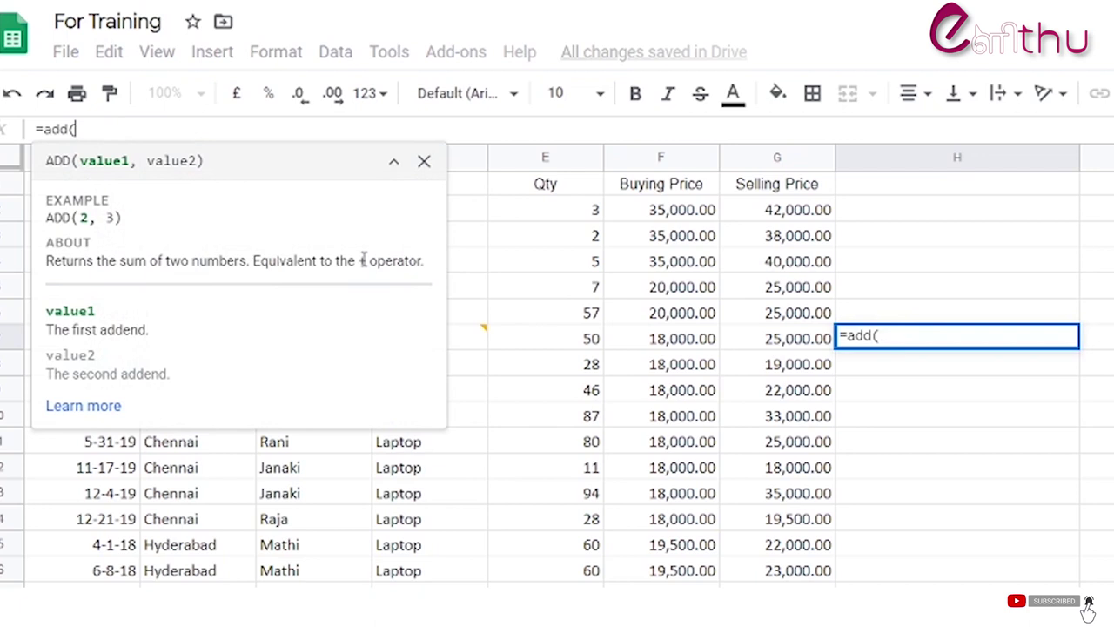
pyautogui.write('2,')
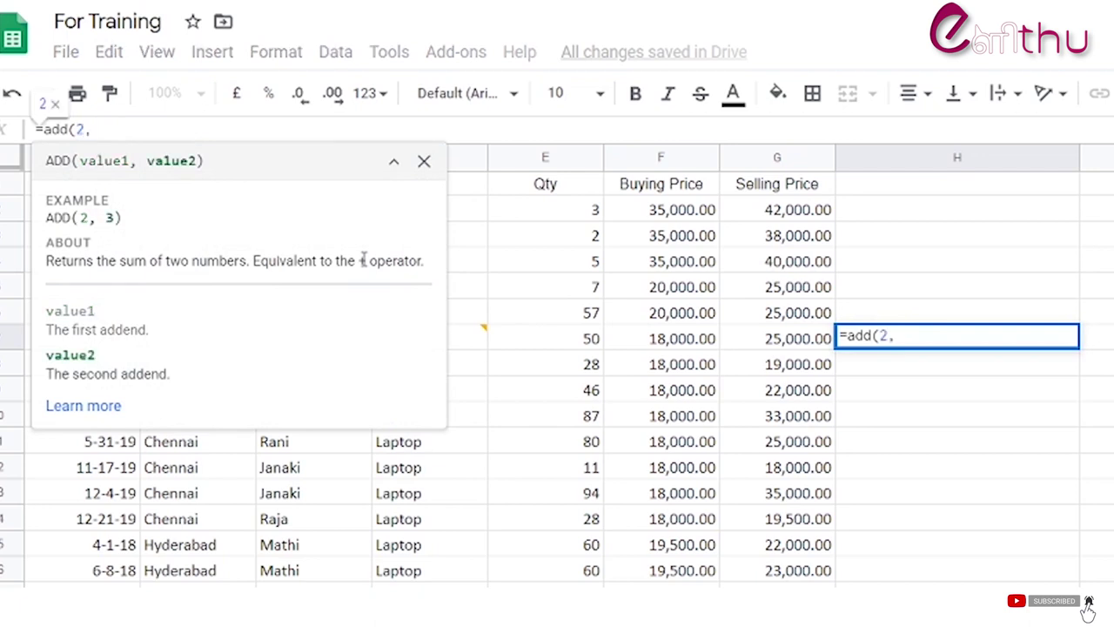
pyautogui.write('3)')
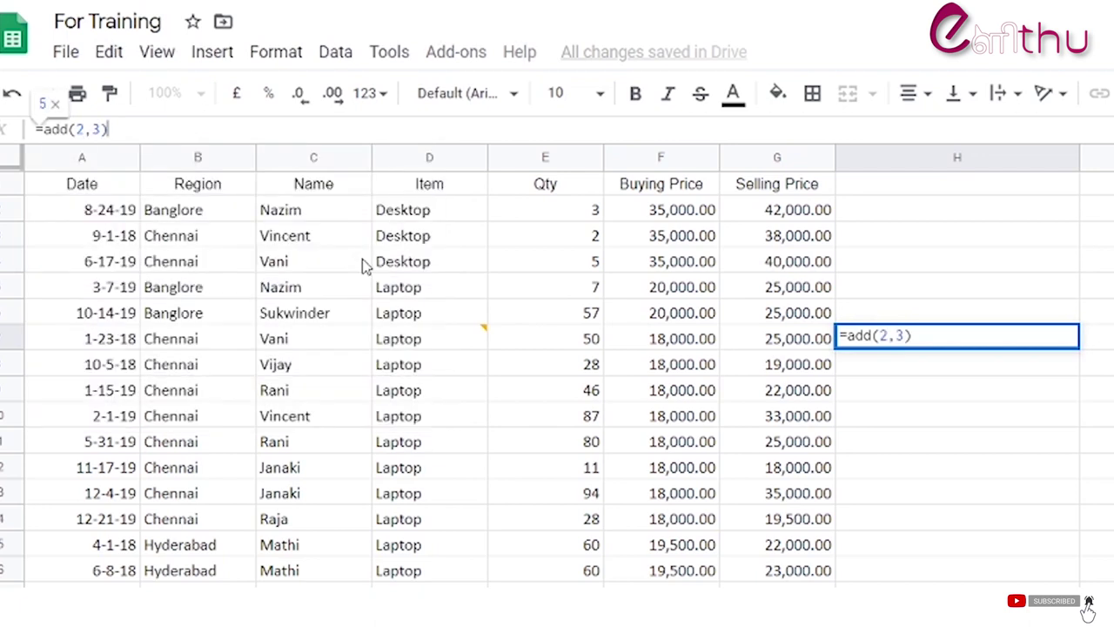
pyautogui.press('Return')
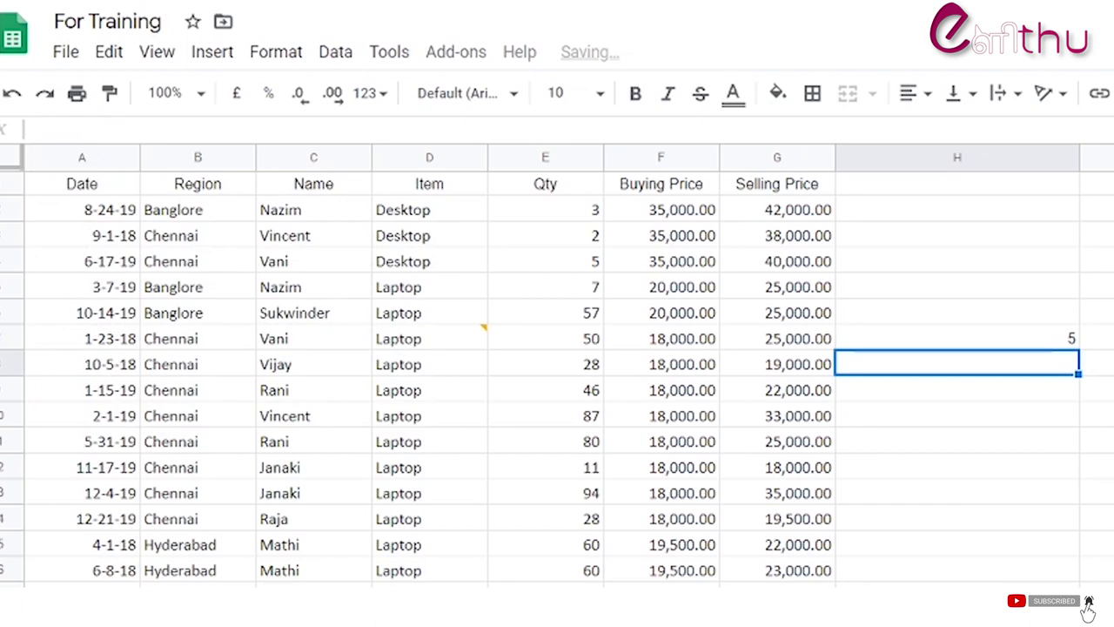
pyautogui.click(1067, 342)
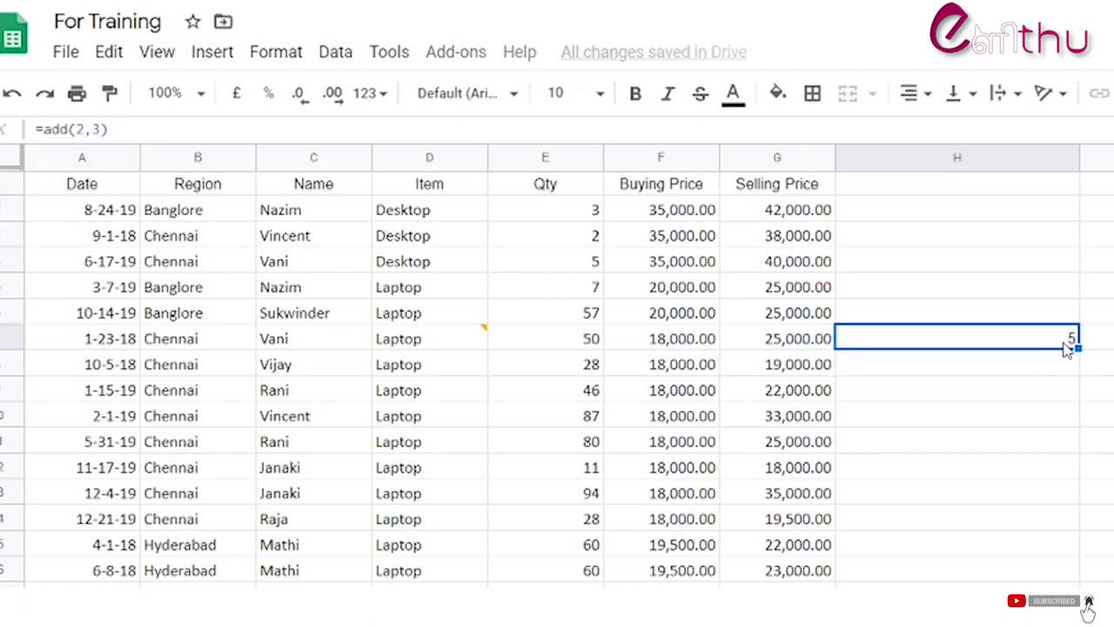
# Step: Change the H7 formula to =MINUS(2,3), giving -1
pyautogui.click(67, 129)
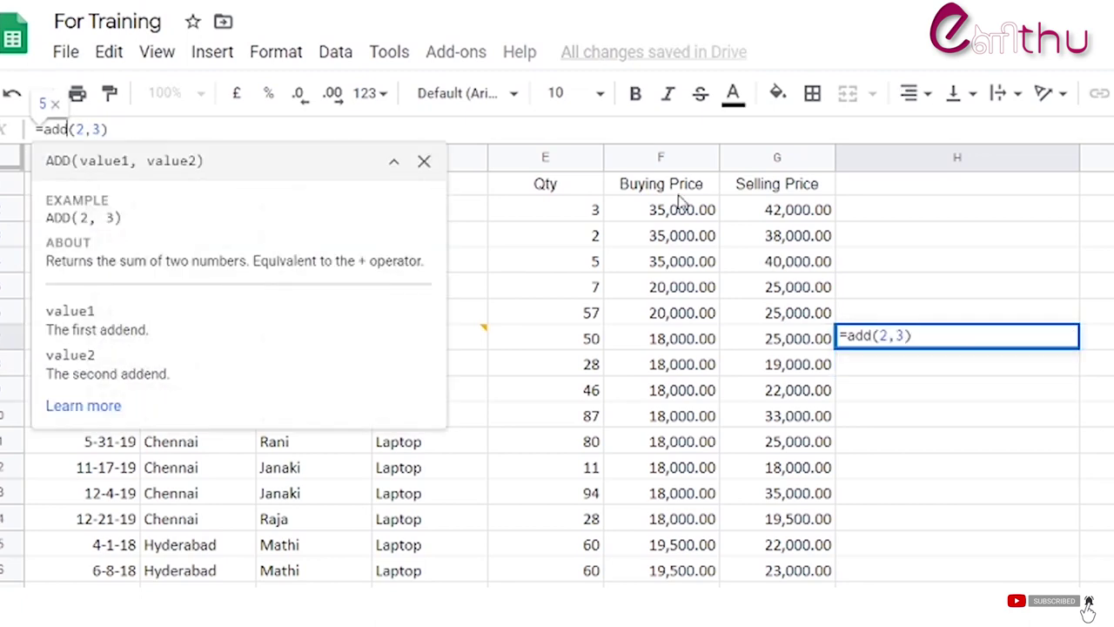
pyautogui.press('BackSpace')
pyautogui.press('BackSpace')
pyautogui.press('BackSpace')
pyautogui.hotkey('ctrl', 'a')
pyautogui.press('Delete')
pyautogui.press('Return')
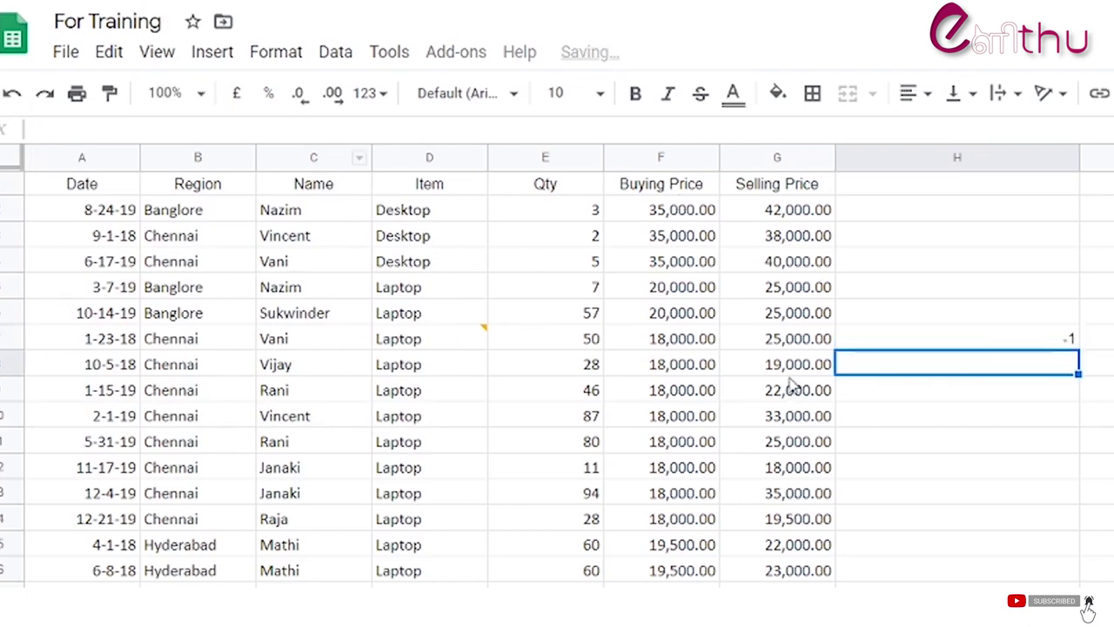
pyautogui.click(1049, 338)
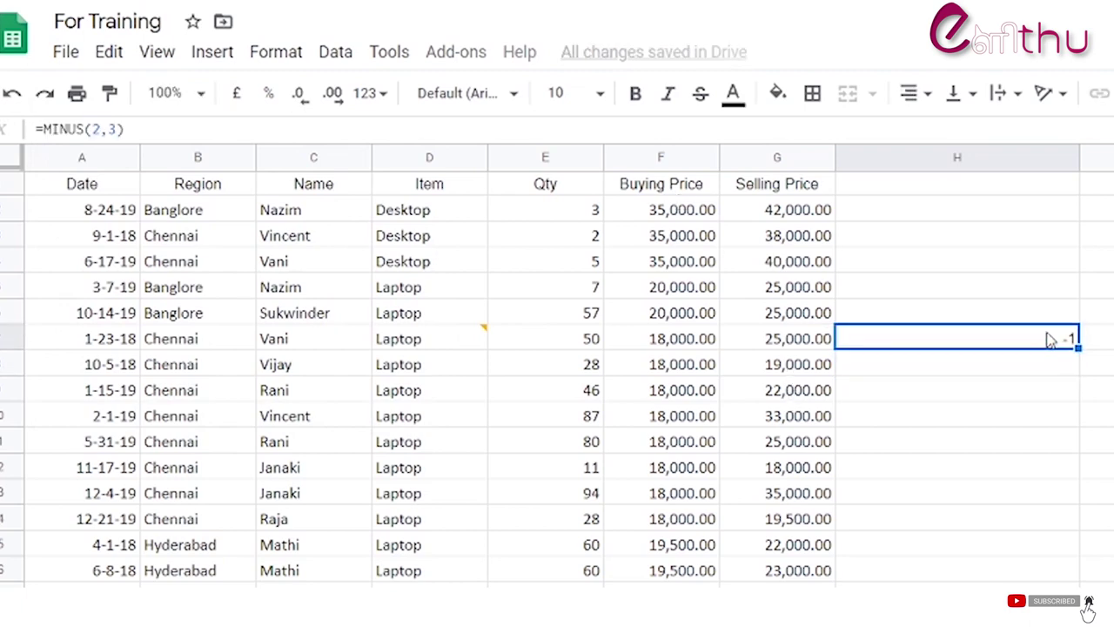
# Step: Replace MINUS with MULTIPLY in the H7 formula
pyautogui.click(78, 128)
pyautogui.doubleClick(79, 128)
pyautogui.write('MULTIPLY')
pyautogui.press('Return')
# Step: Rewrite H7 as =power(3,2)
pyautogui.moveTo(108, 129); pyautogui.dragTo(47, 129)
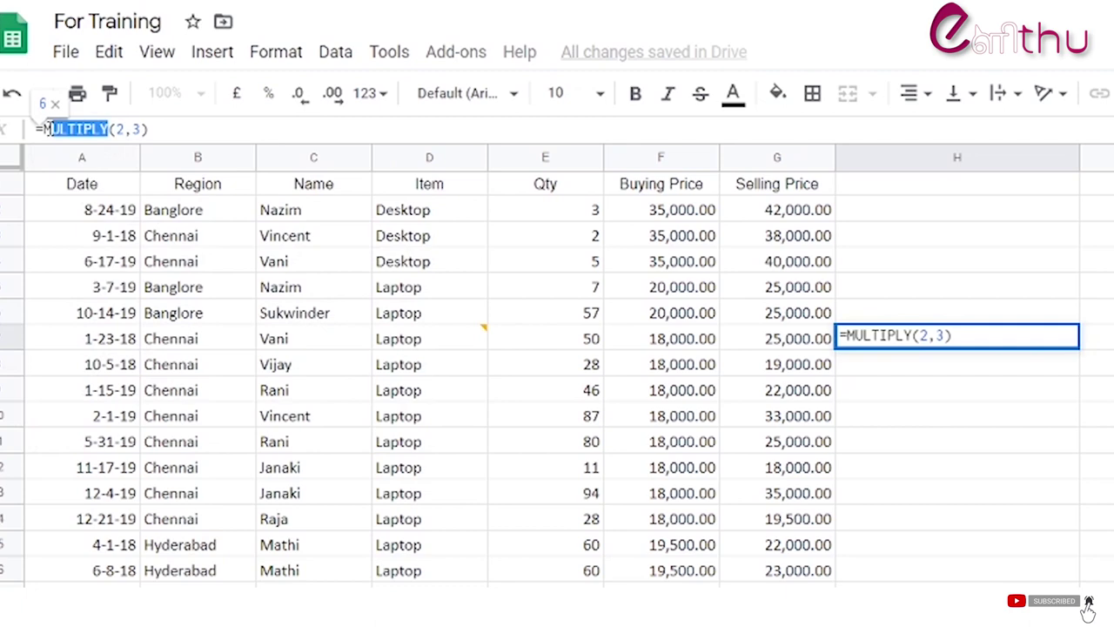
pyautogui.hotkey('ctrl', 'a')
pyautogui.write('=power(3,2)')
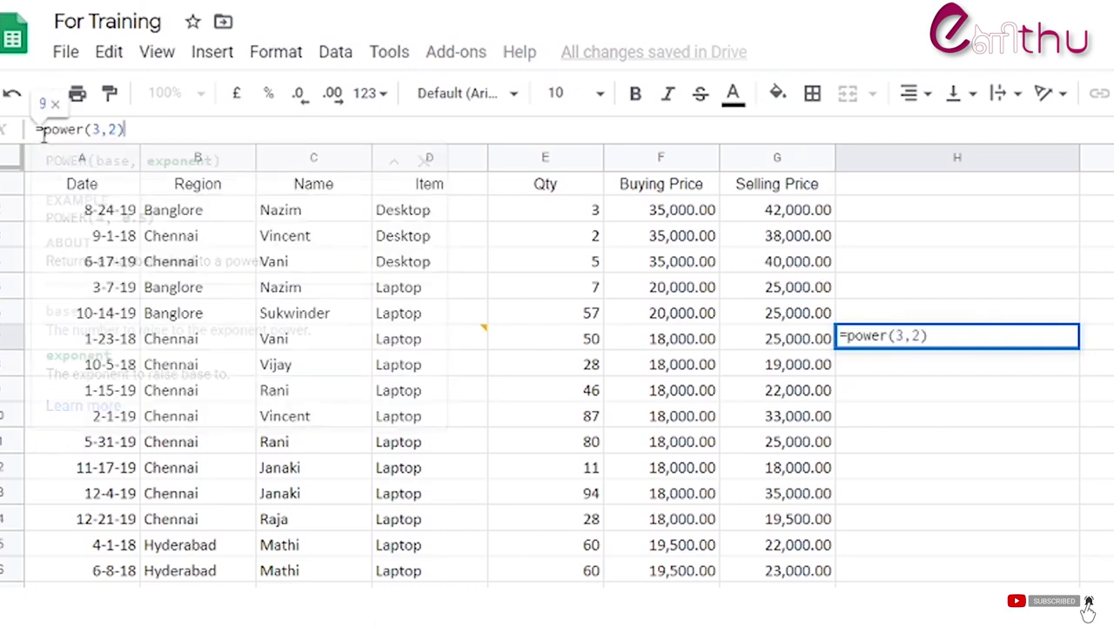
pyautogui.press('Return')
# Step: Replace the H7 formula with =sqrt(4), giving 2
pyautogui.doubleClick(1006, 340)
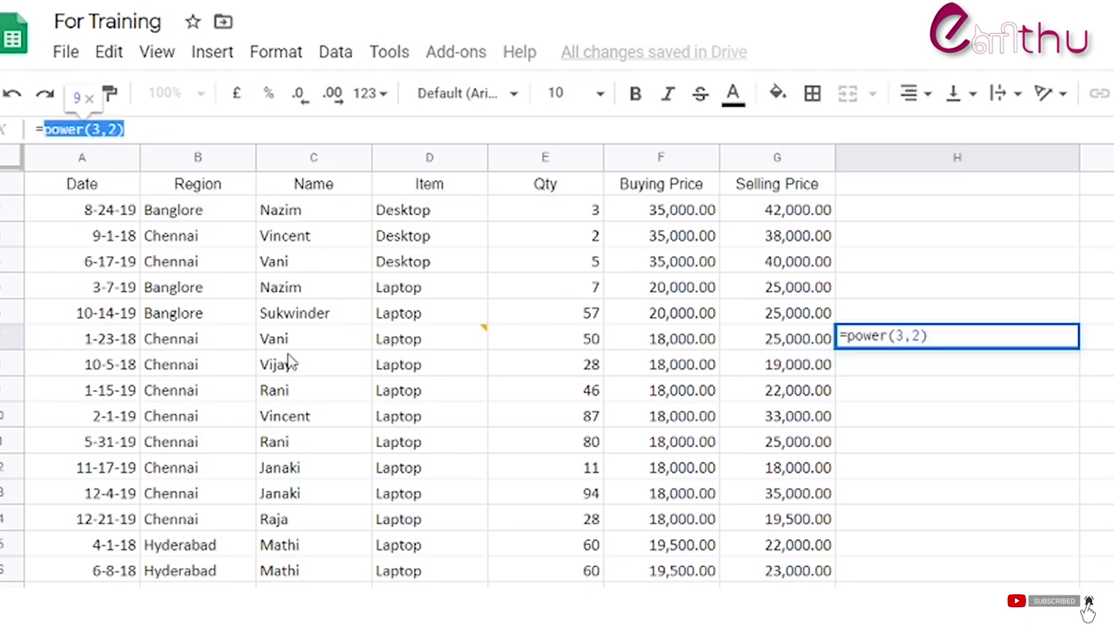
pyautogui.write('sqrt')
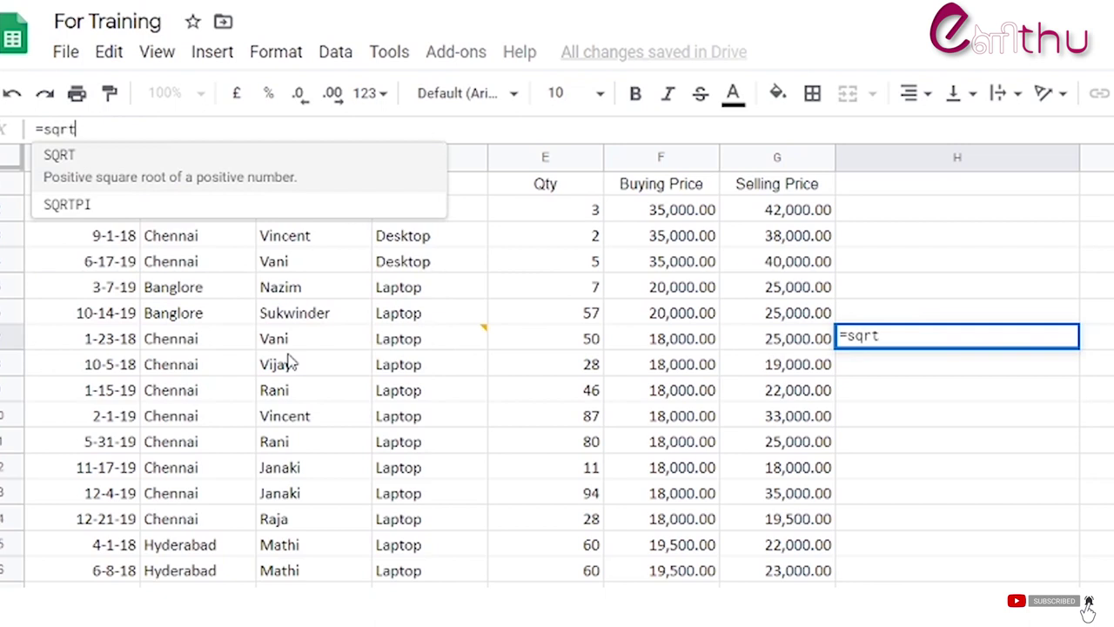
pyautogui.write('(4)')
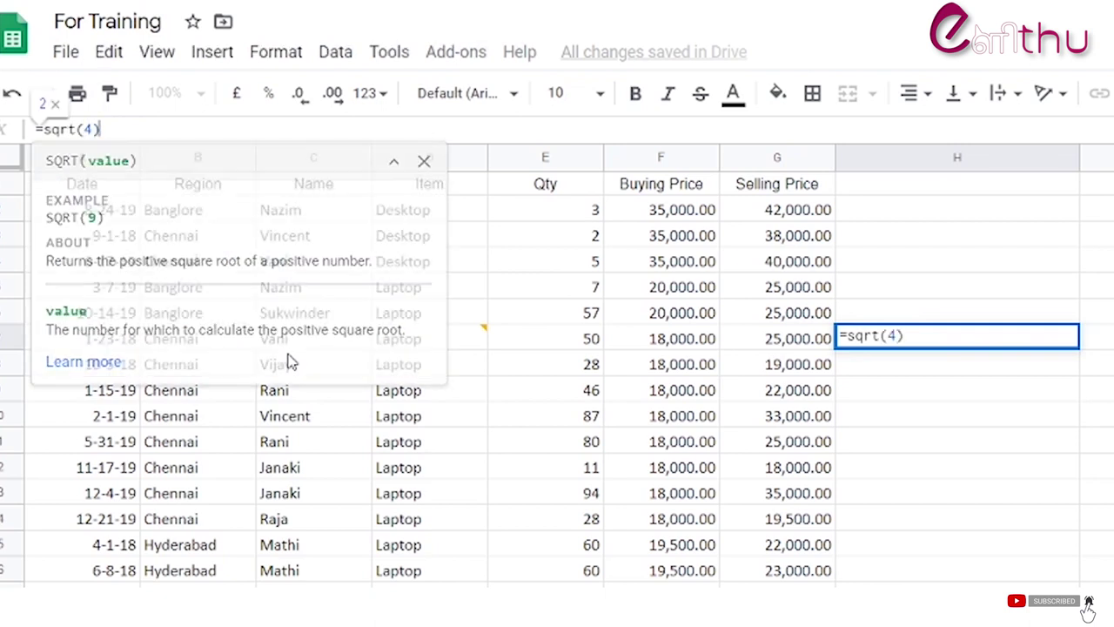
pyautogui.press('Return')
pyautogui.click(1056, 341)
pyautogui.click(942, 375)
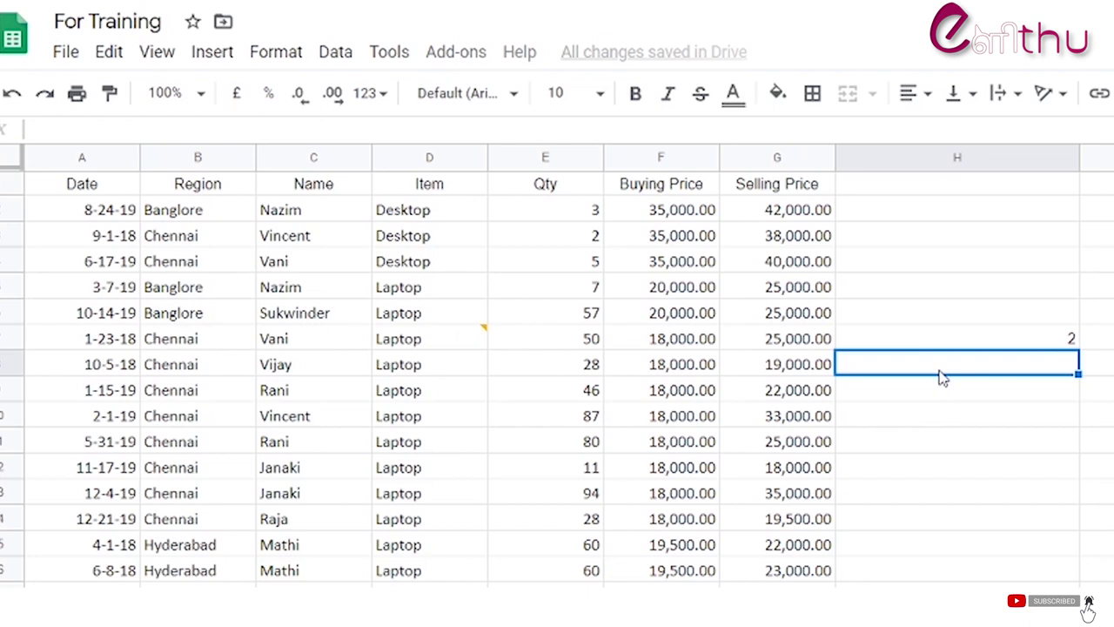
pyautogui.click(197, 128)
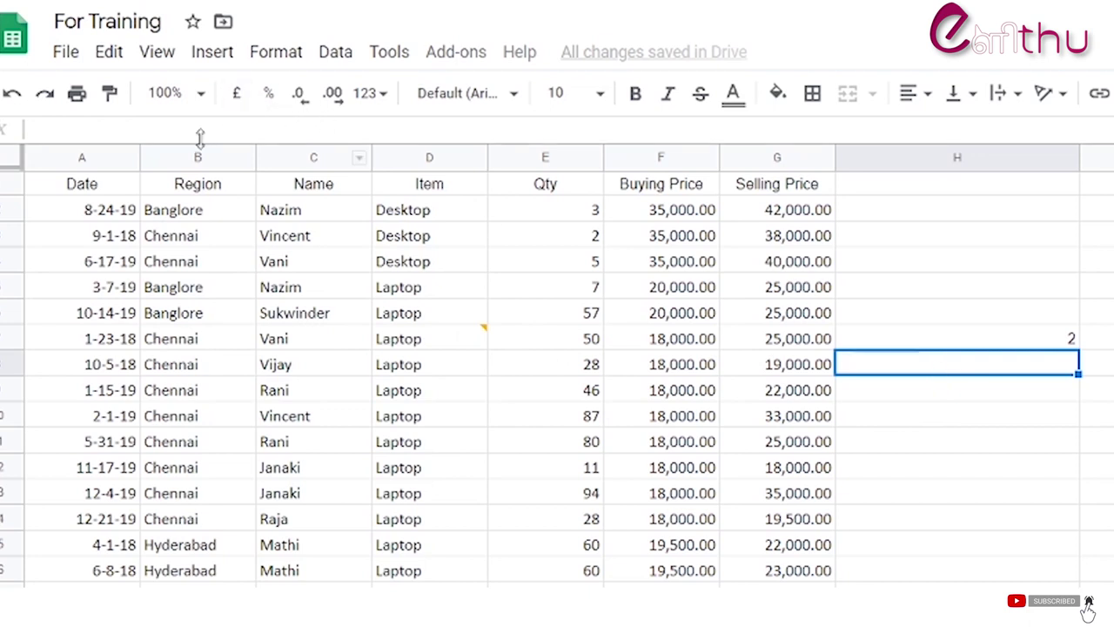
# Step: Enter =Mod(15,4) in H8 to get the remainder of 15 divided by 4
pyautogui.write('=Mod(')
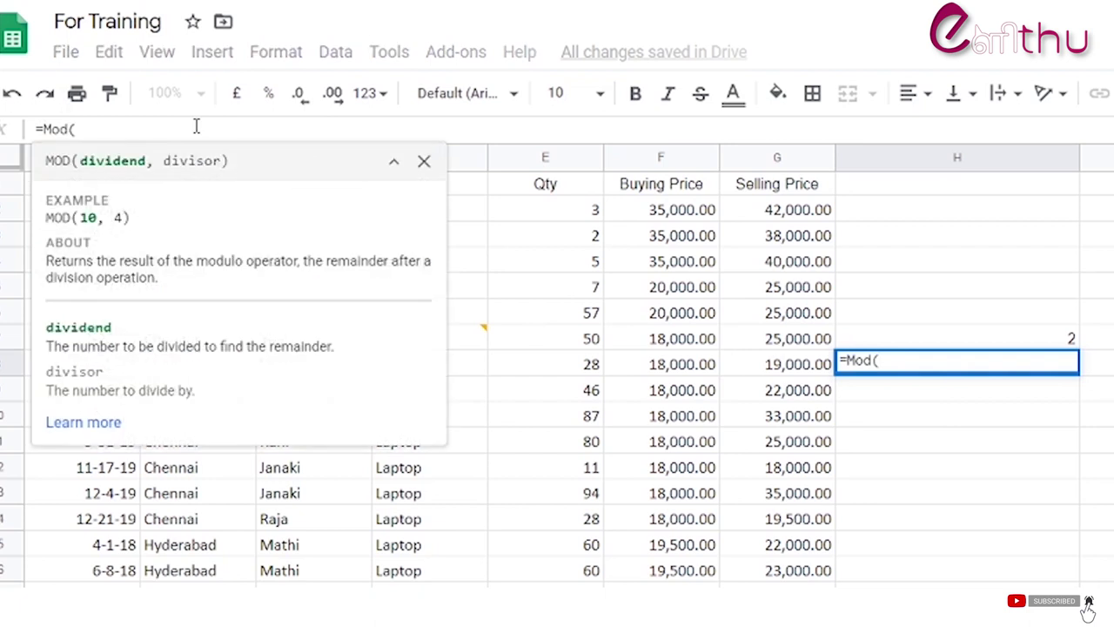
pyautogui.write('15')
pyautogui.write(',')
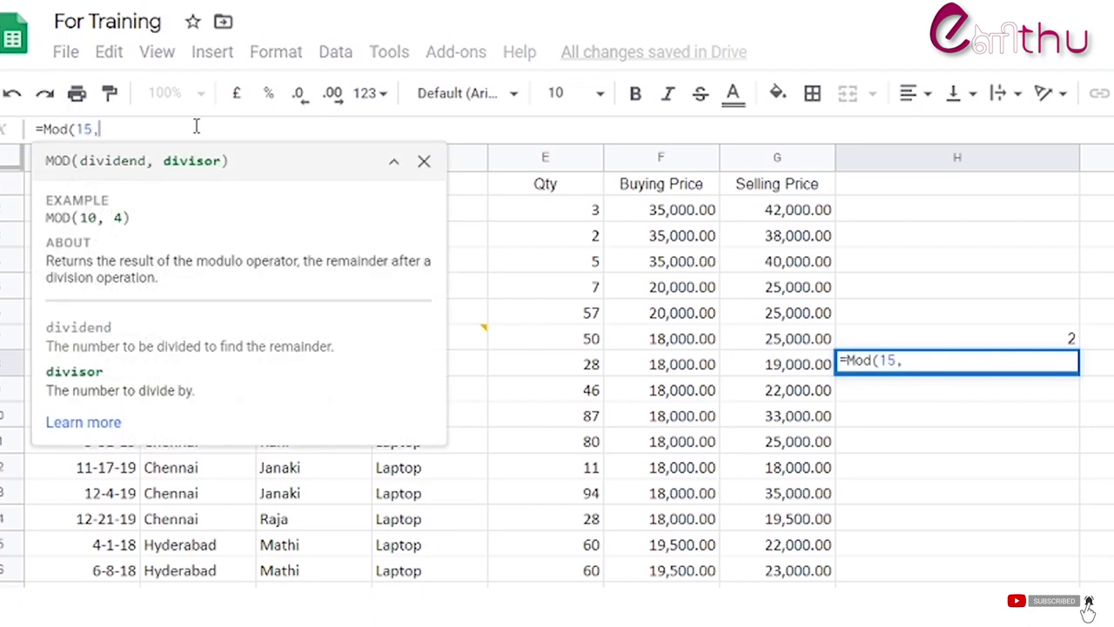
pyautogui.write('4)')
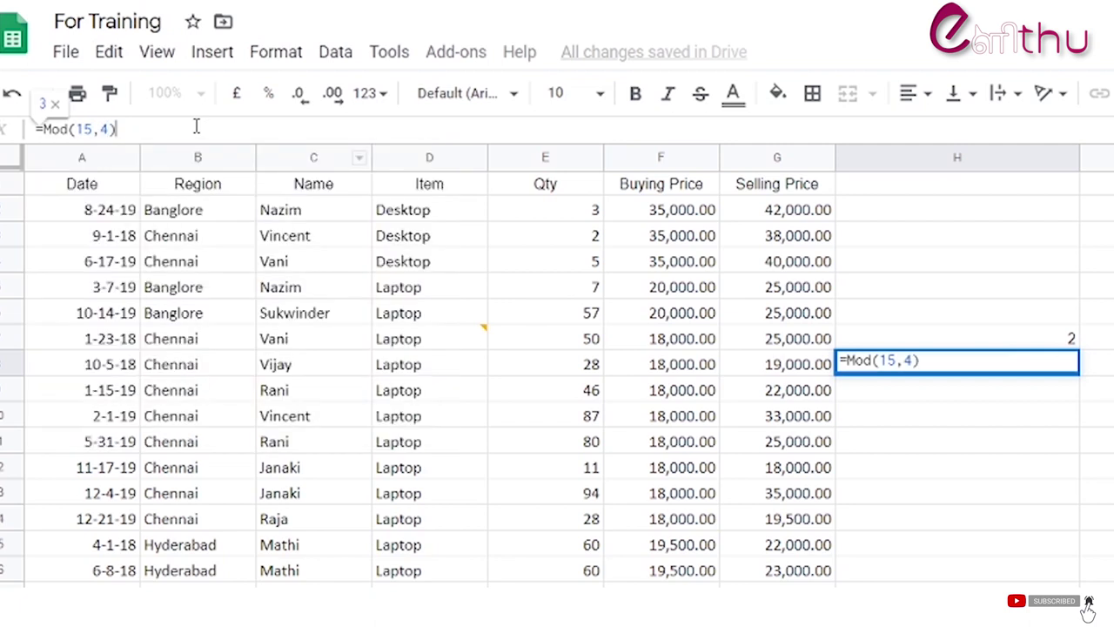
pyautogui.press('Return')
pyautogui.press('Up')
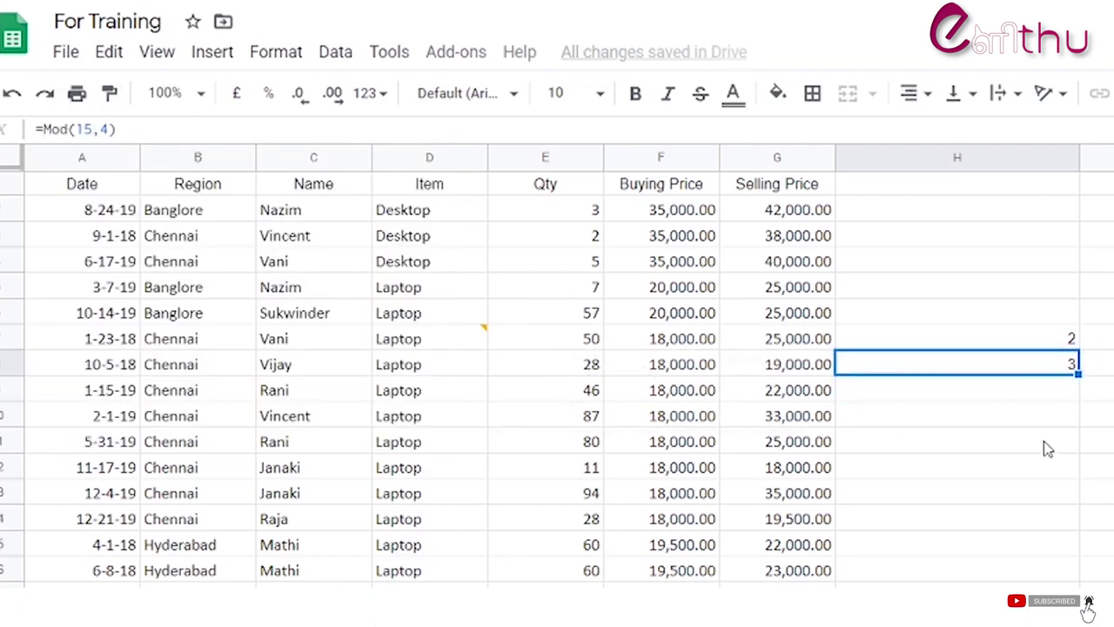
pyautogui.click(1000, 439)
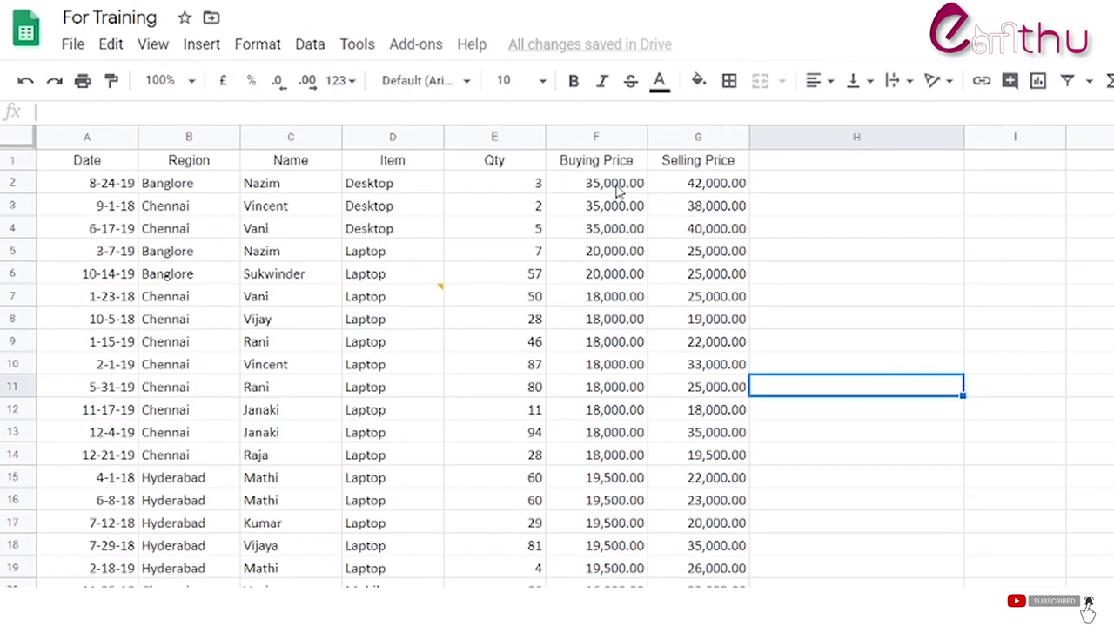
# Step: Enter the profit formula =G2-F2 (Selling minus Buying Price) in H2
pyautogui.click(617, 187)
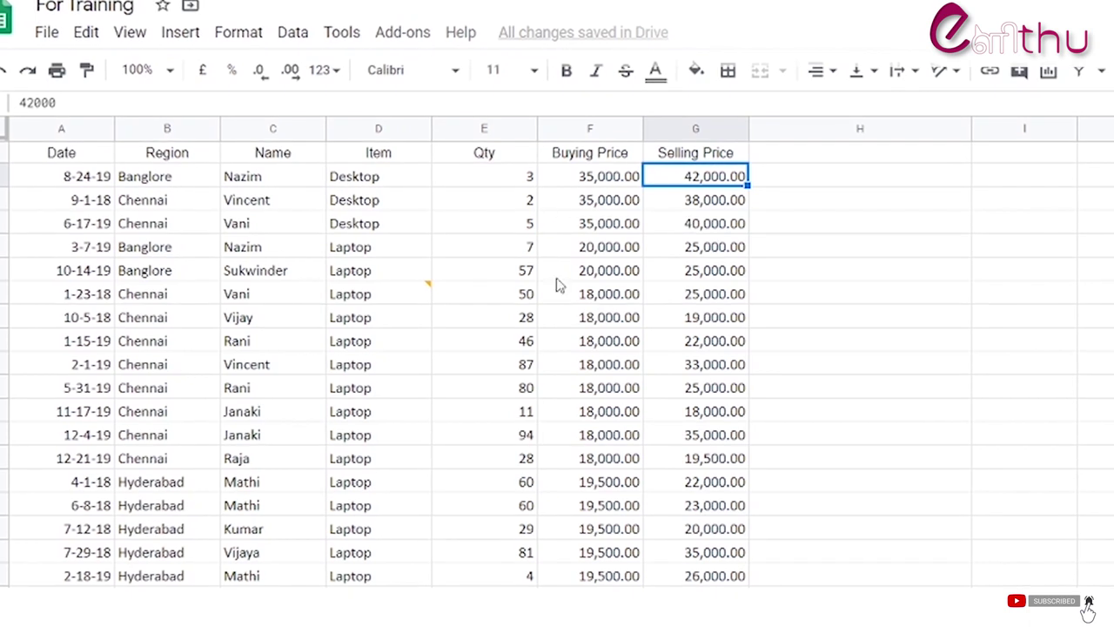
pyautogui.click(791, 181)
pyautogui.write('=')
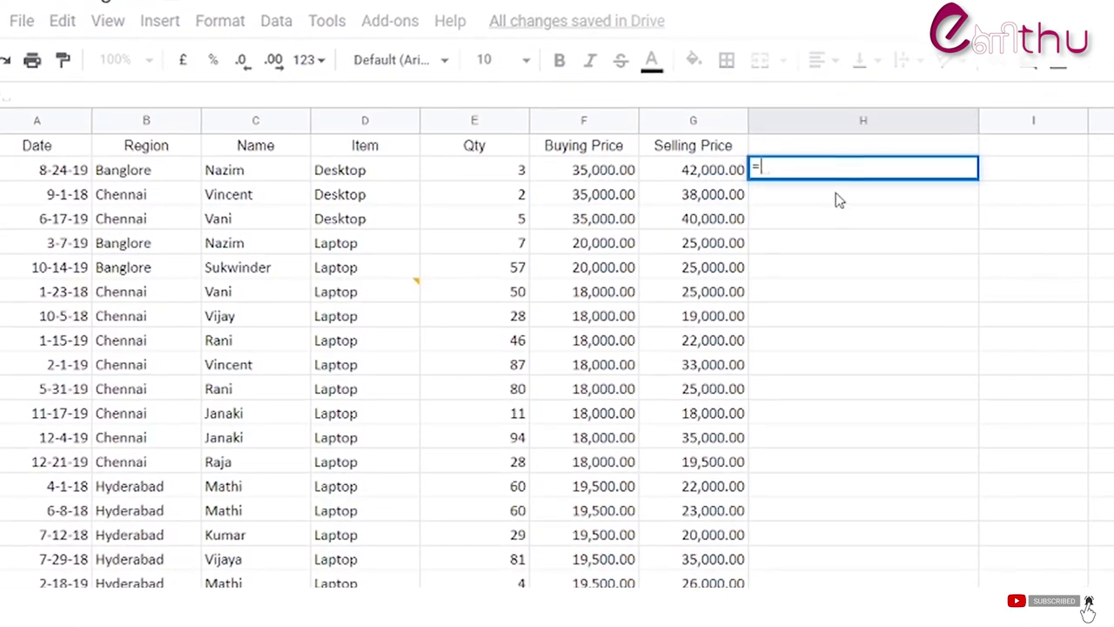
pyautogui.click(722, 168)
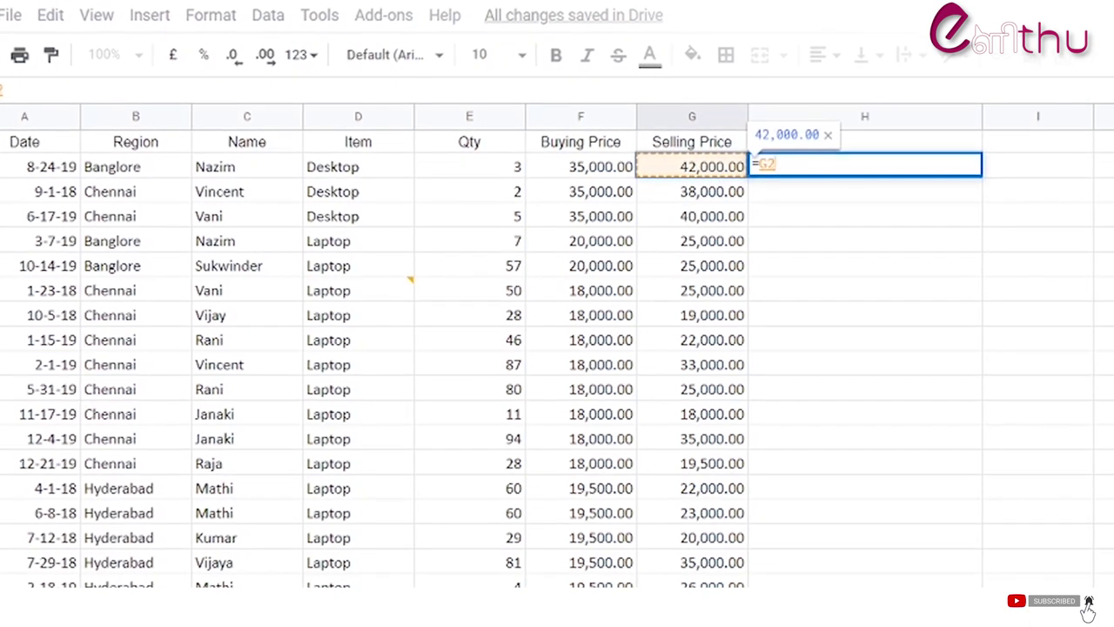
pyautogui.write('-')
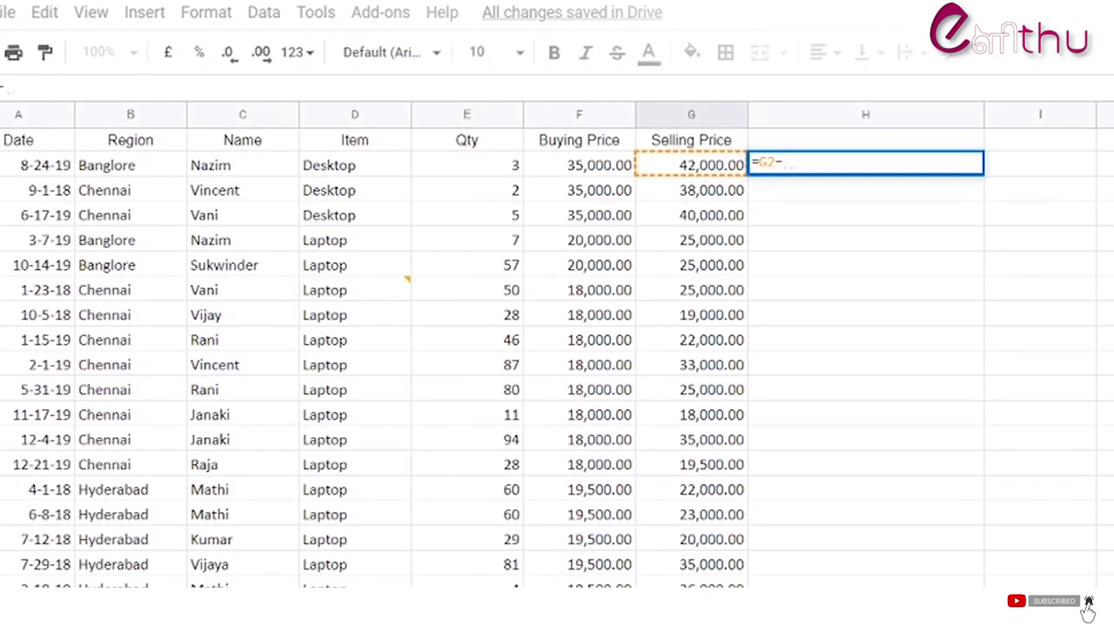
pyautogui.click(591, 173)
pyautogui.press('Return')
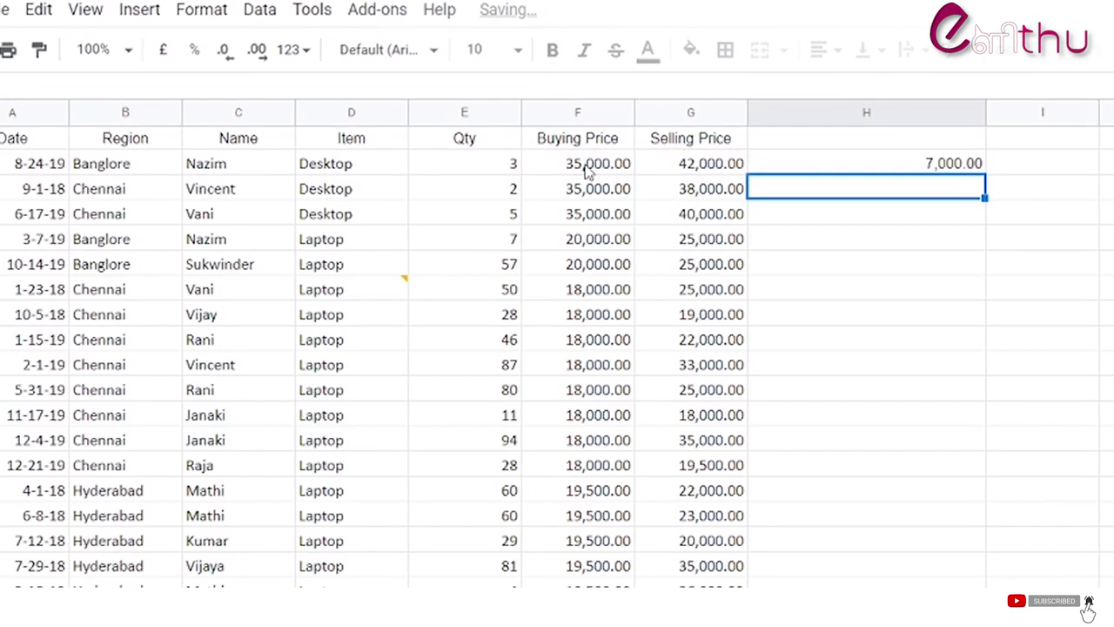
pyautogui.click(944, 163)
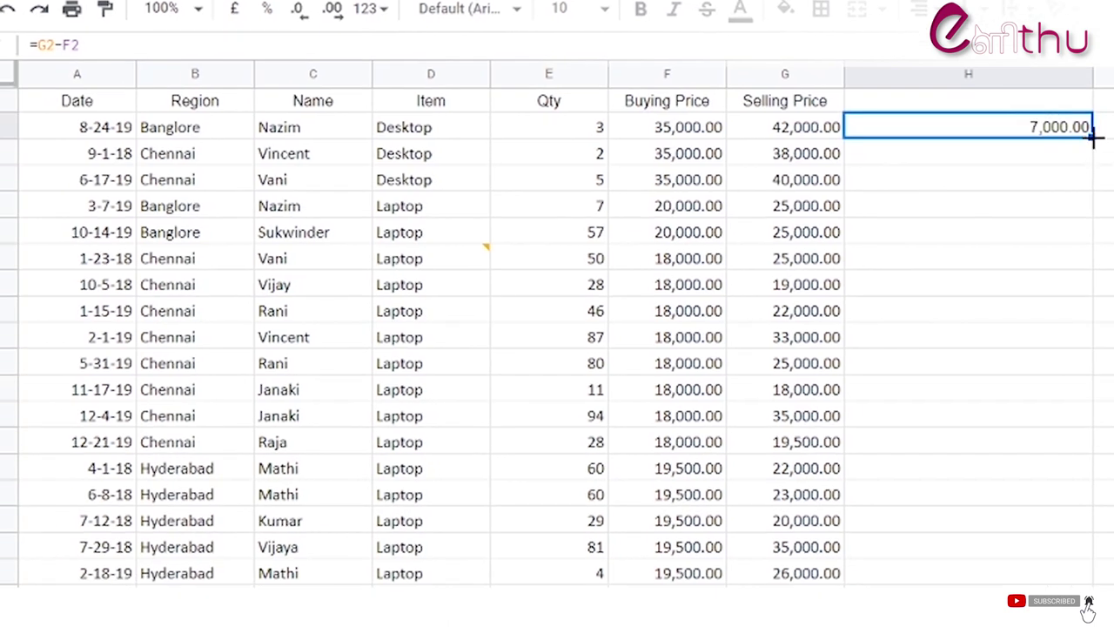
# Step: Fill the profit formula down to H19, check the adjusted formulas in H3 and H4, then undo
pyautogui.moveTo(1093, 138); pyautogui.dragTo(1034, 574)
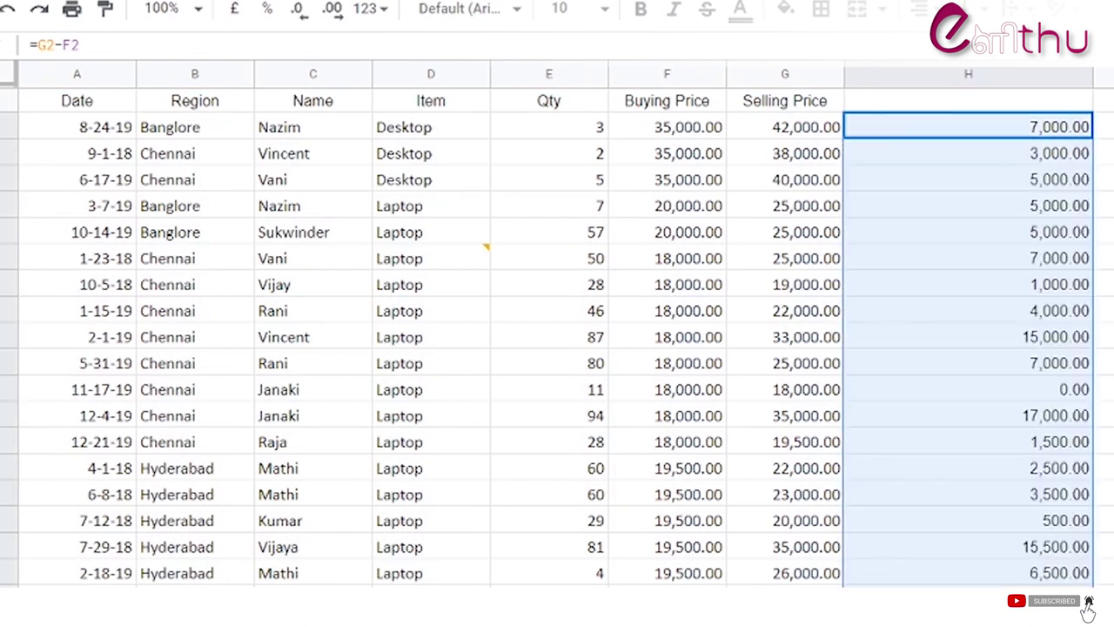
pyautogui.click(1103, 441)
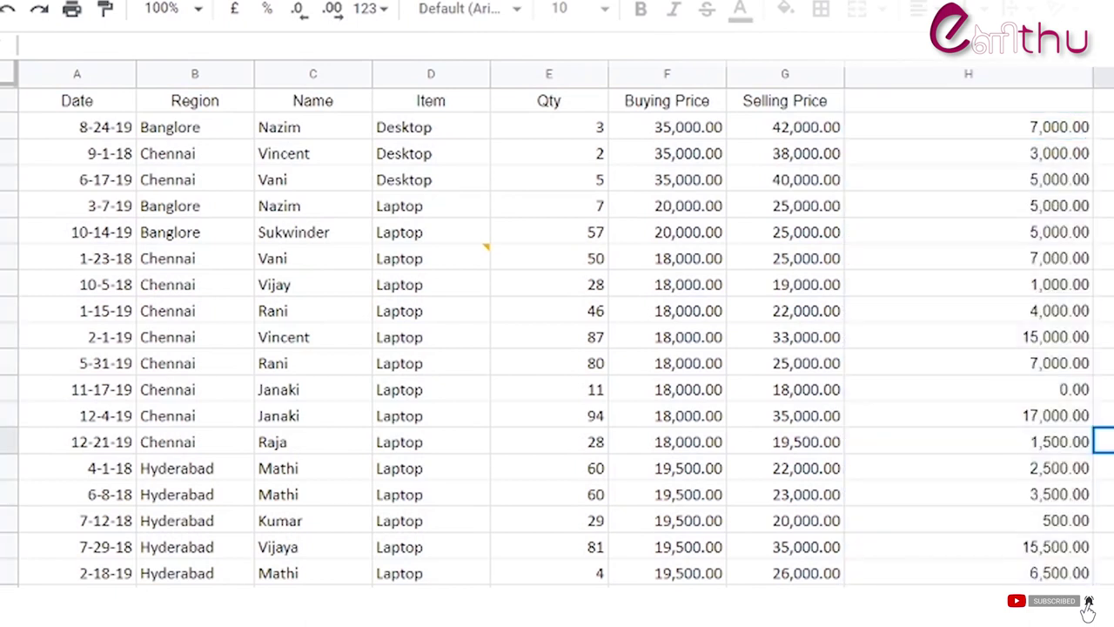
pyautogui.click(1053, 129)
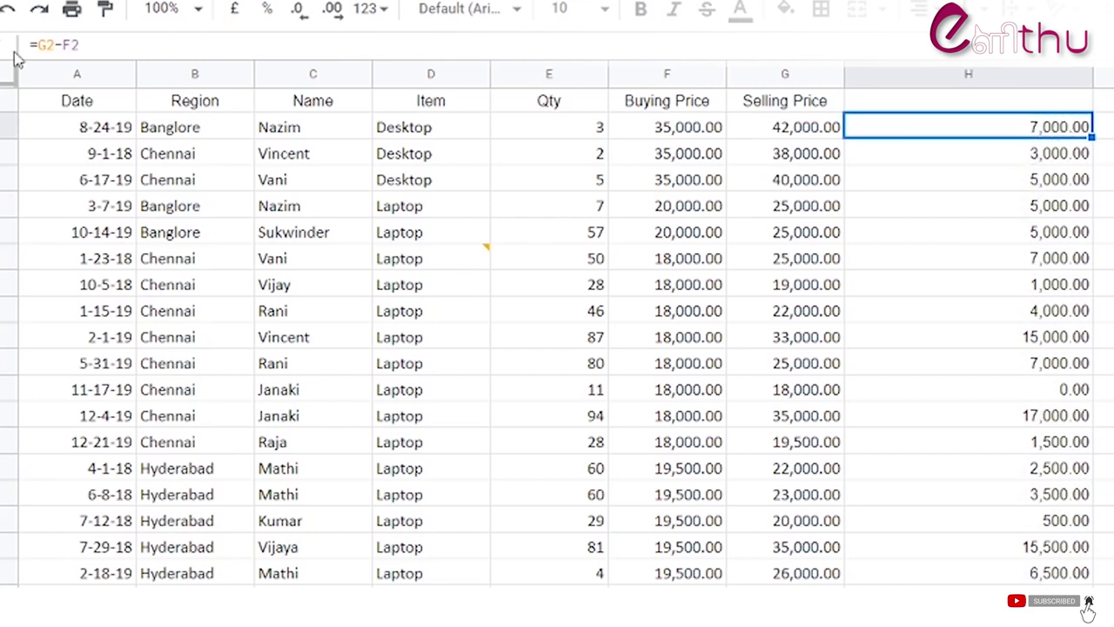
pyautogui.click(990, 160)
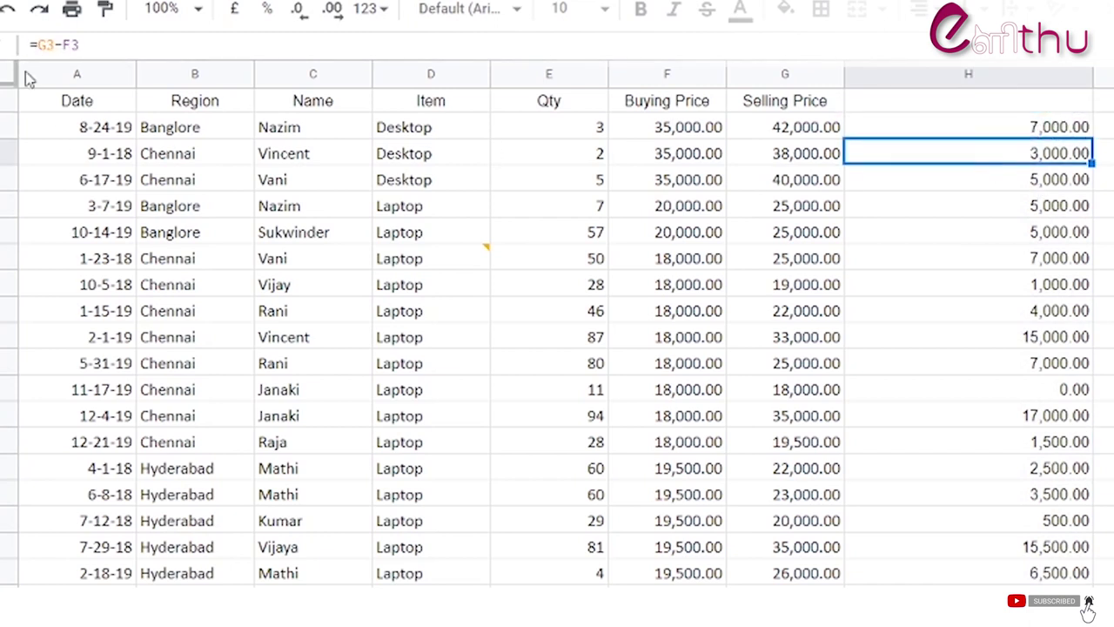
pyautogui.click(990, 186)
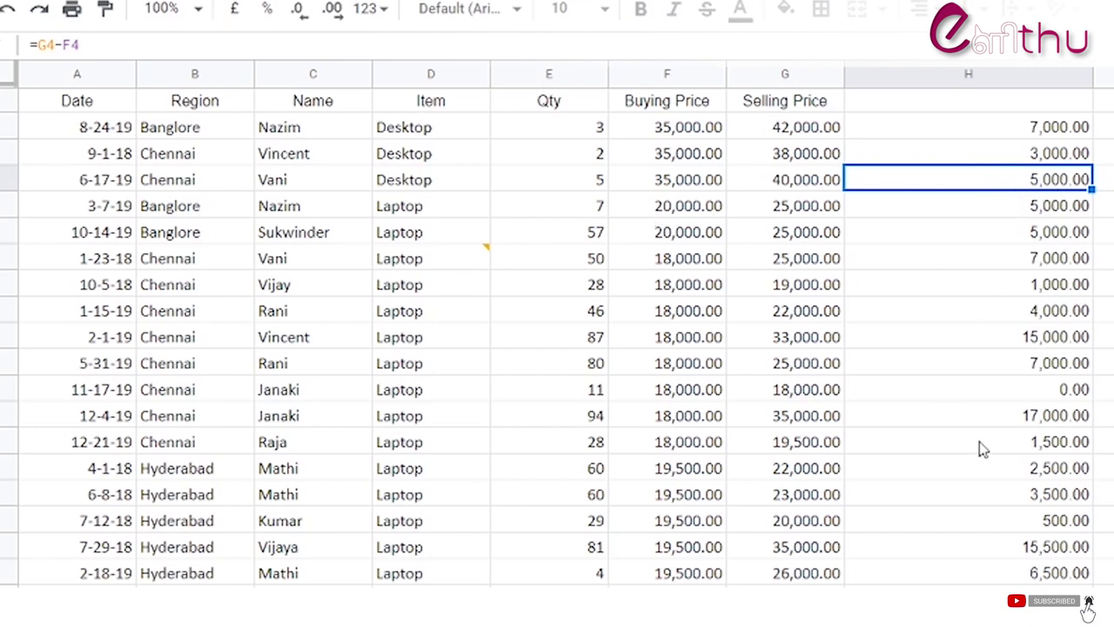
pyautogui.hotkey('ctrl', 'z')
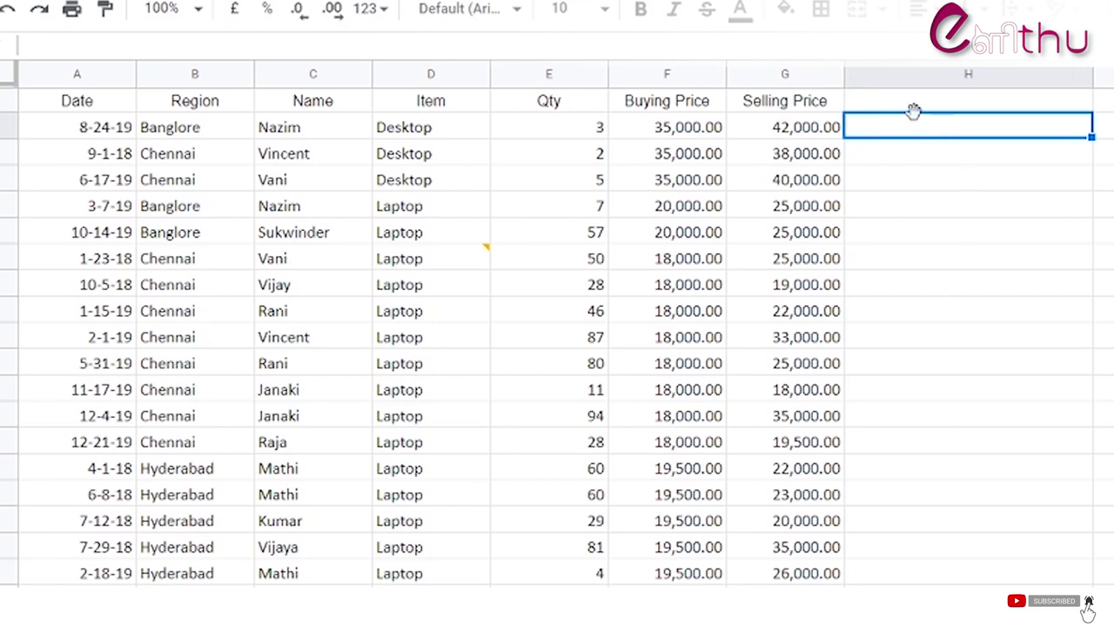
# Step: Enter =F2*10% in H2 to get 10% of the Buying Price
pyautogui.write('=')
pyautogui.click(663, 129)
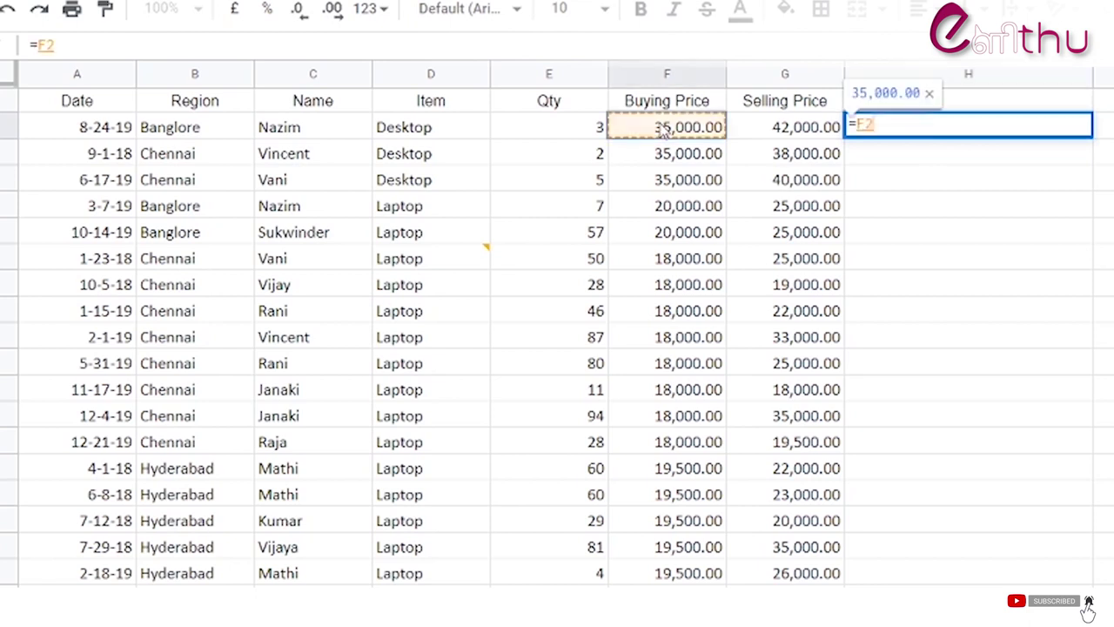
pyautogui.write('*10')
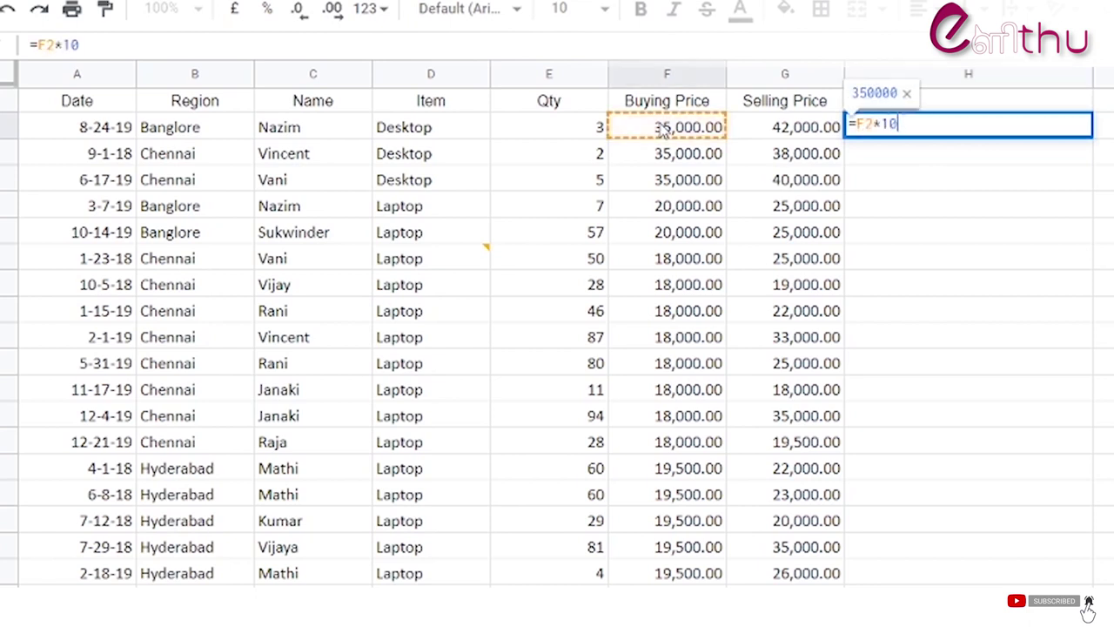
pyautogui.write('%')
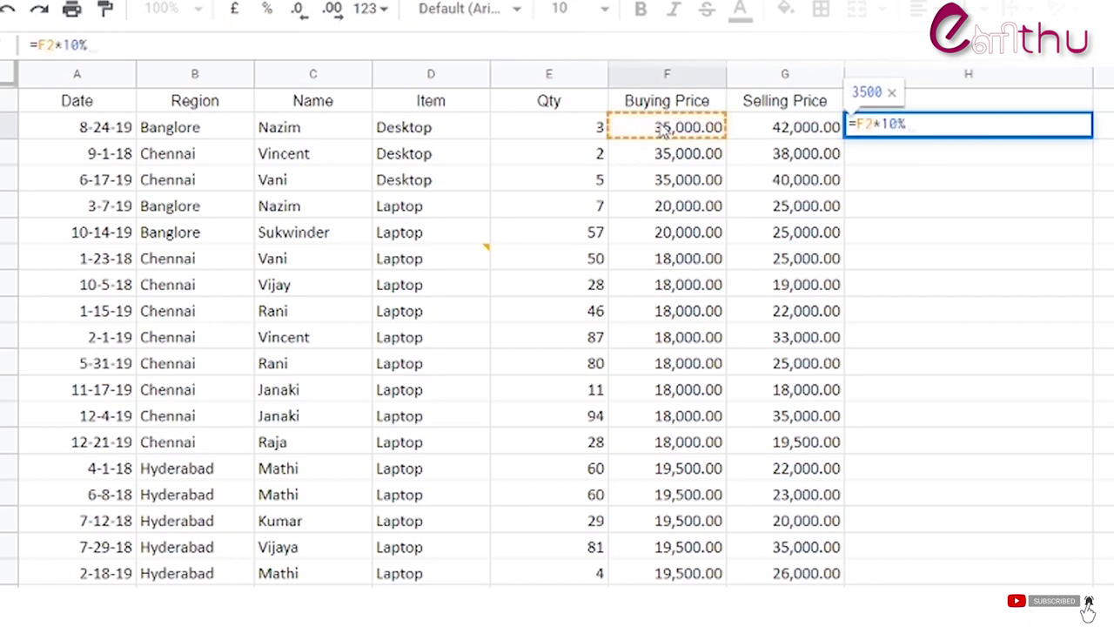
pyautogui.press('Return')
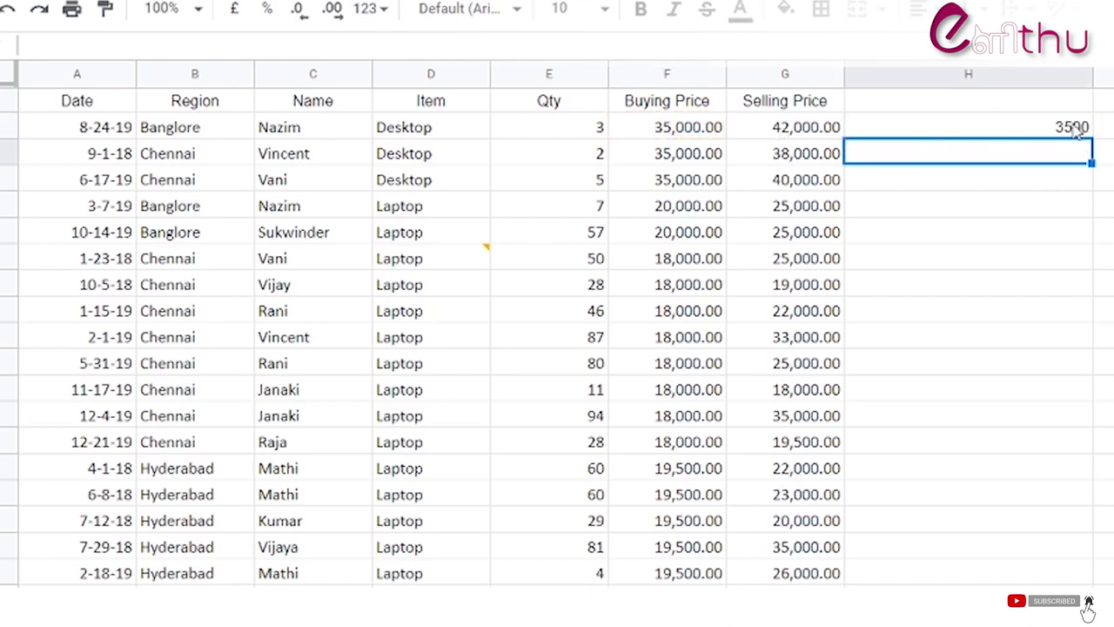
# Step: Enter =F2+H2 in I2 to add that amount to the Buying Price
pyautogui.click(1052, 157)
pyautogui.write('=')
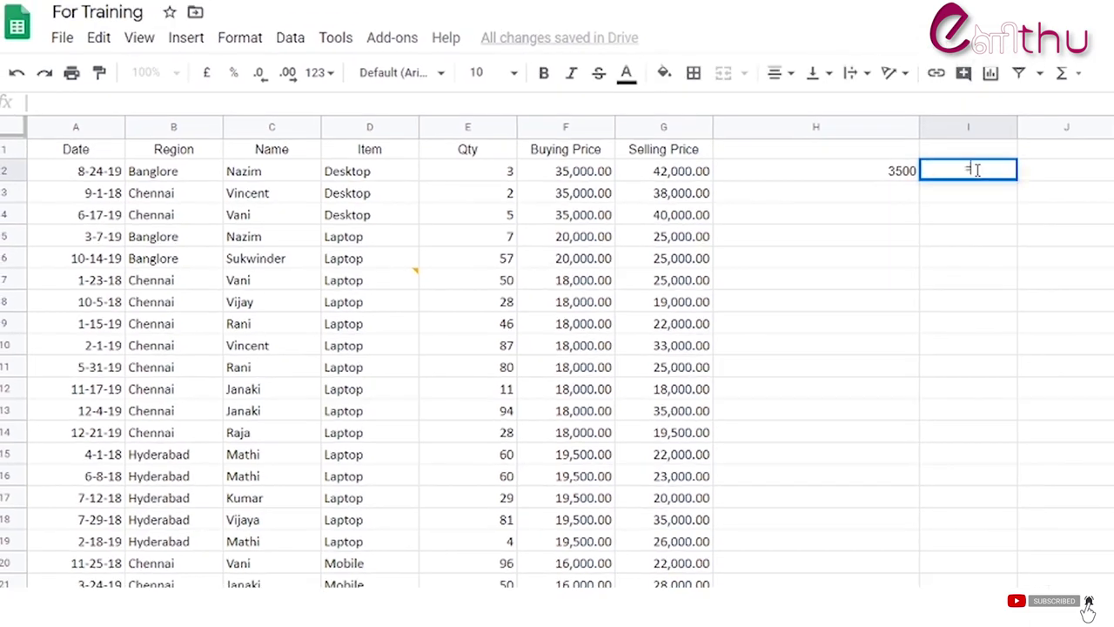
pyautogui.click(572, 179)
pyautogui.write('+')
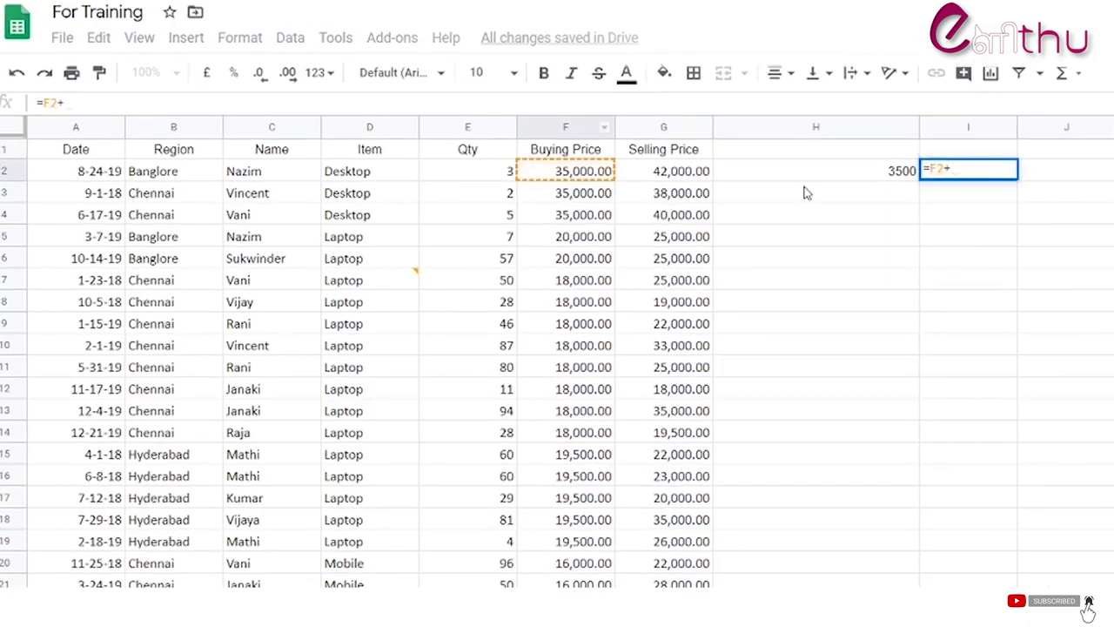
pyautogui.click(850, 178)
pyautogui.press('Return')
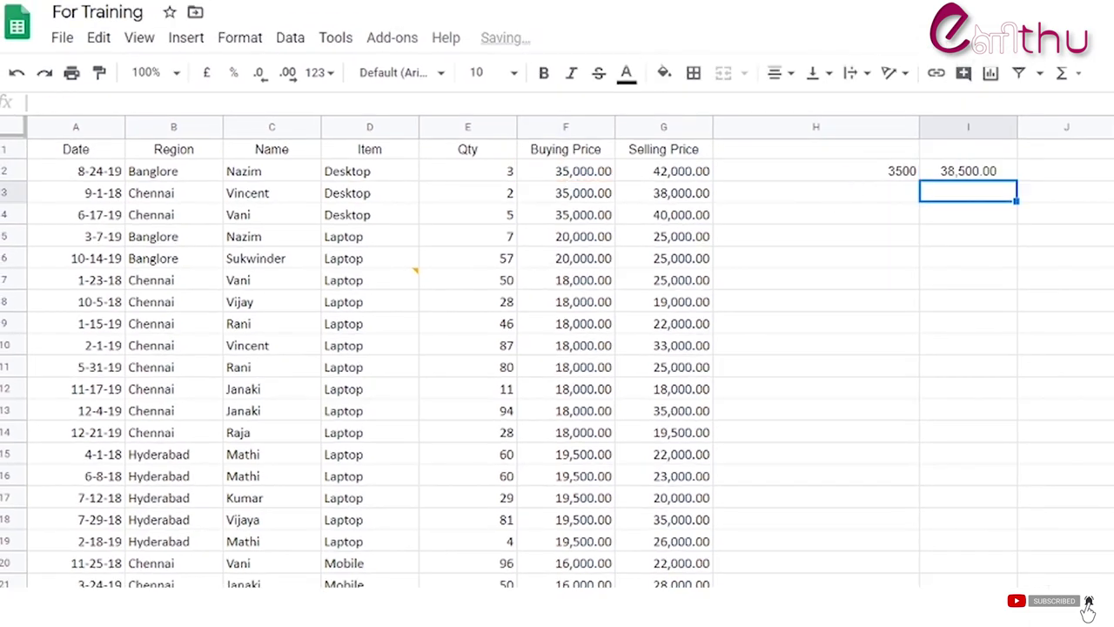
pyautogui.click(979, 170)
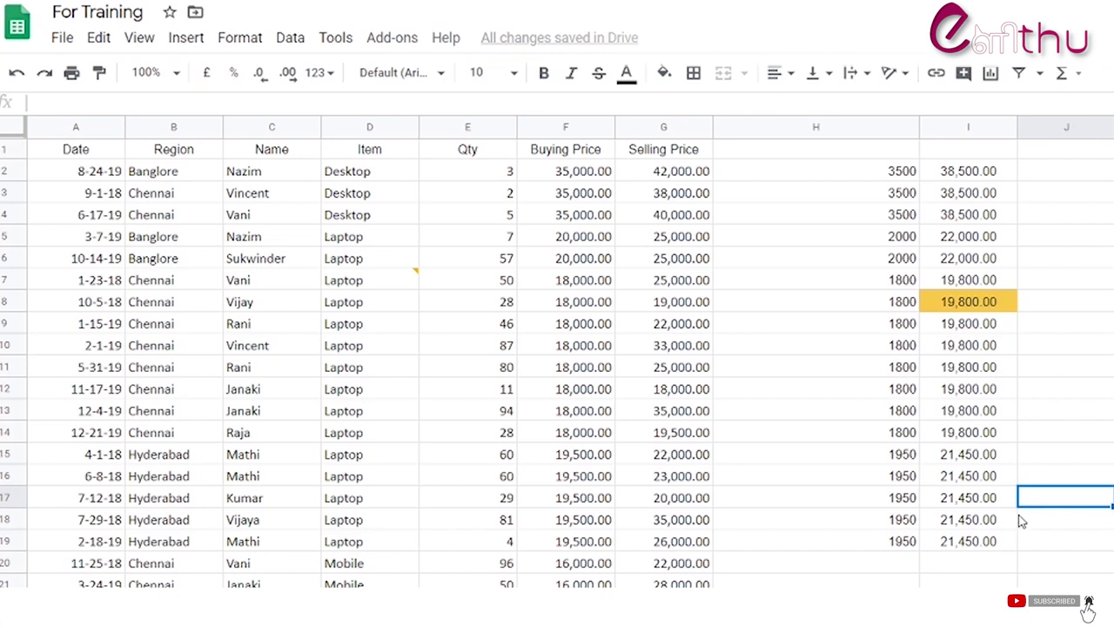
# Step: Change H2 to =F2*15% and fill it down to H19
pyautogui.click(875, 179)
pyautogui.write('=F2*15%')
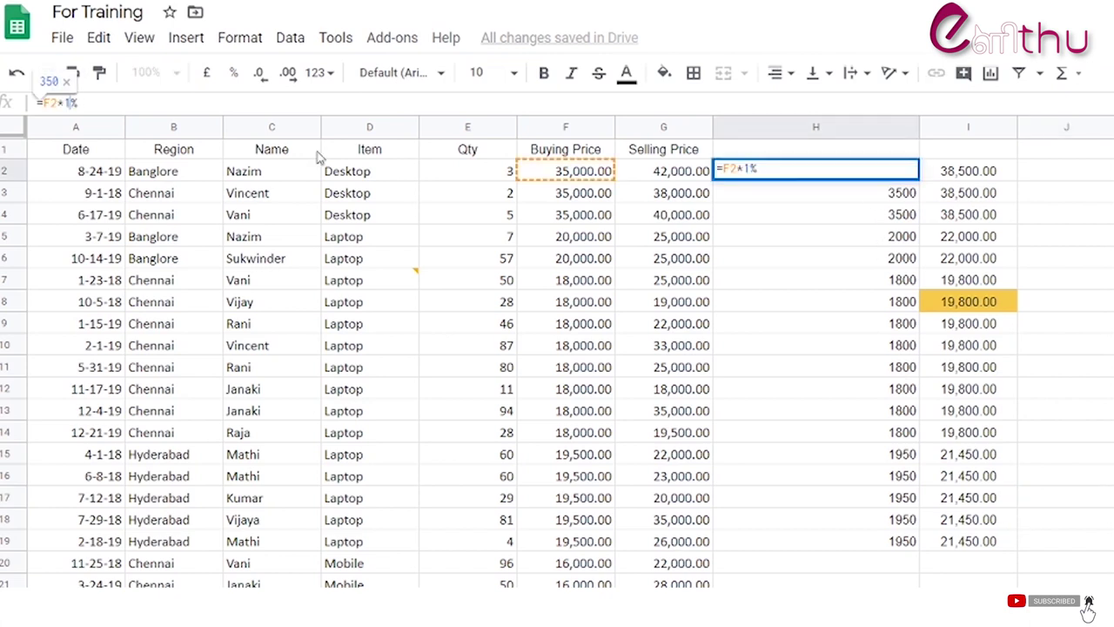
pyautogui.press('Return')
pyautogui.click(881, 178)
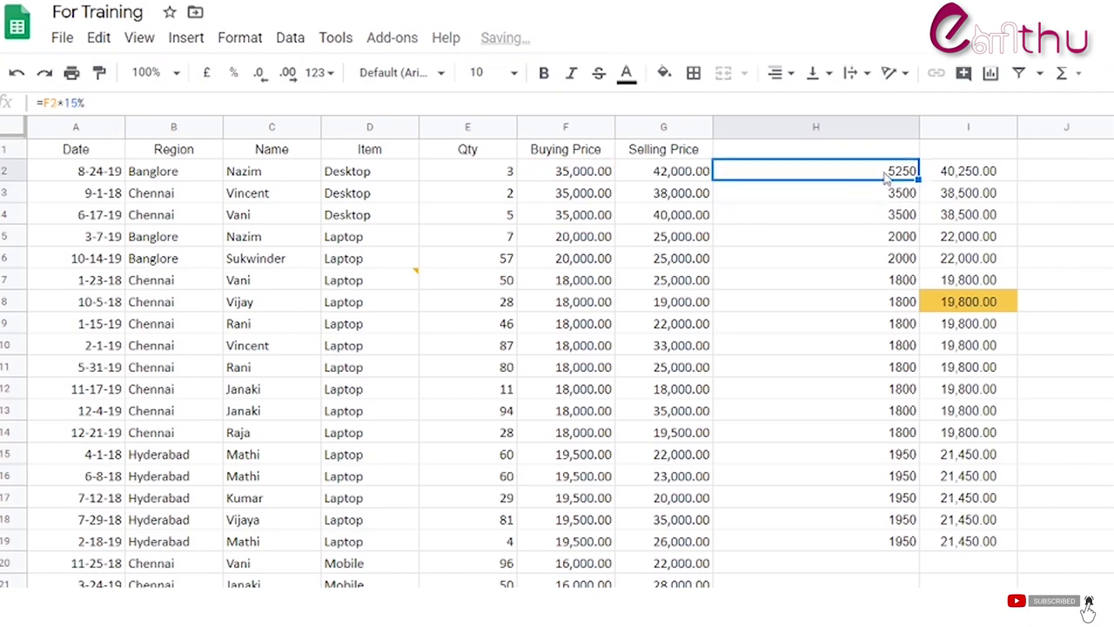
pyautogui.moveTo(918, 177); pyautogui.dragTo(918, 541)
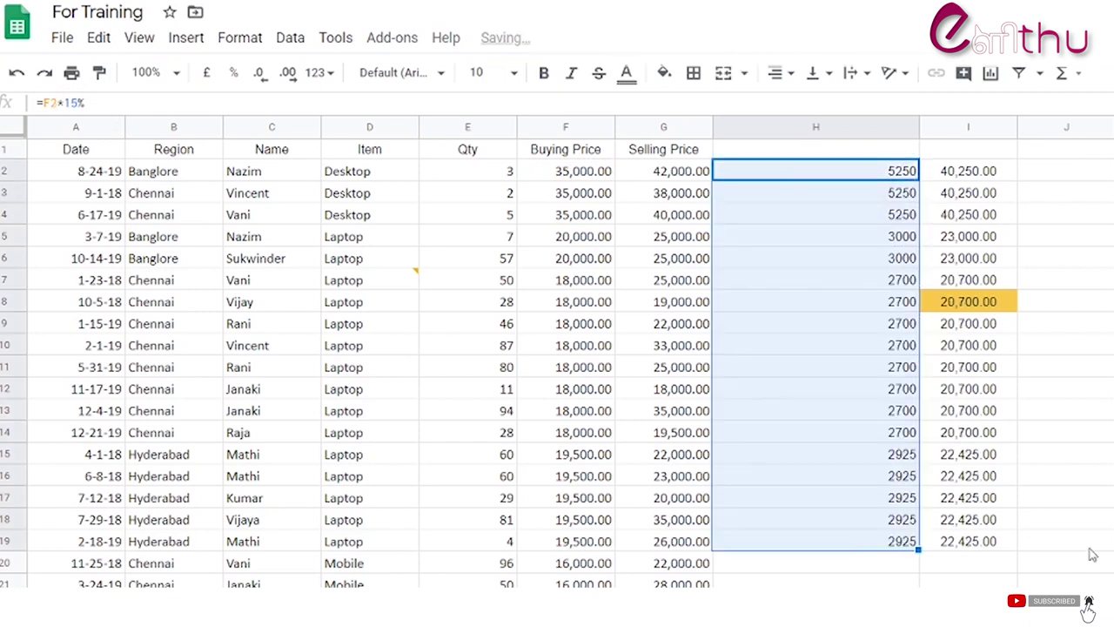
pyautogui.click(1086, 546)
pyautogui.click(896, 148)
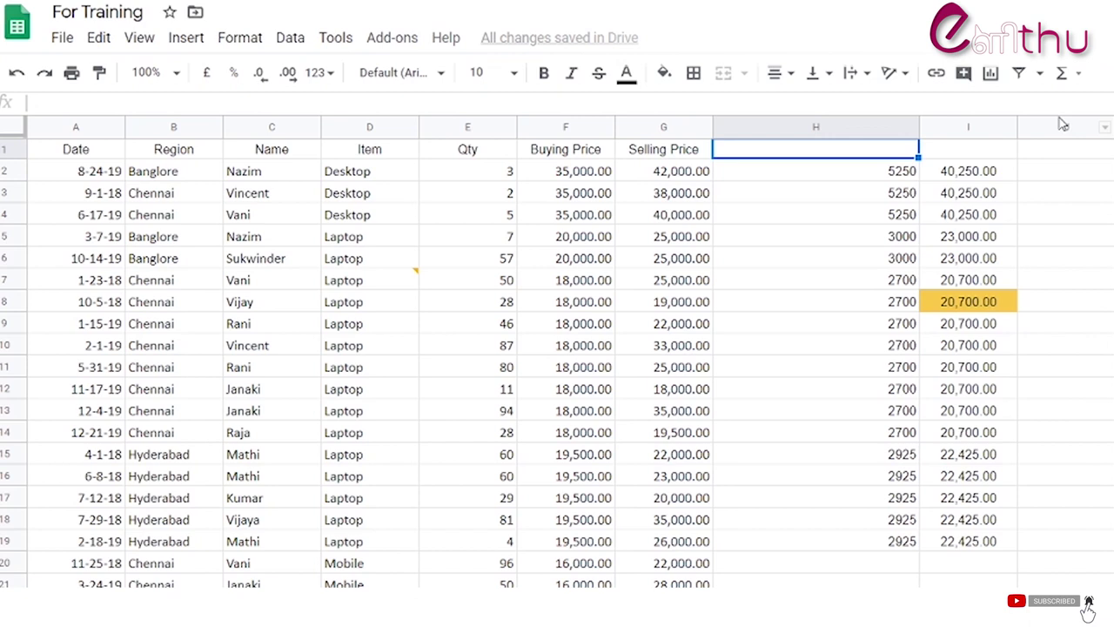
# Step: Put 15 in H1 and make the H2 formula take its percentage from H1
pyautogui.write('15')
pyautogui.press('Return')
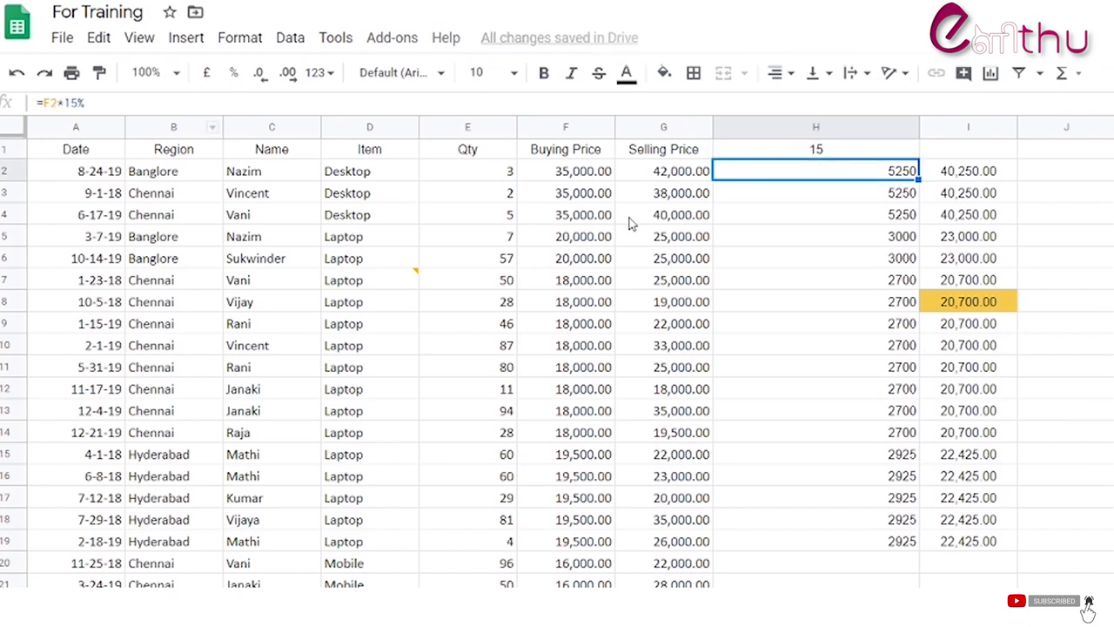
pyautogui.doubleClick(77, 102)
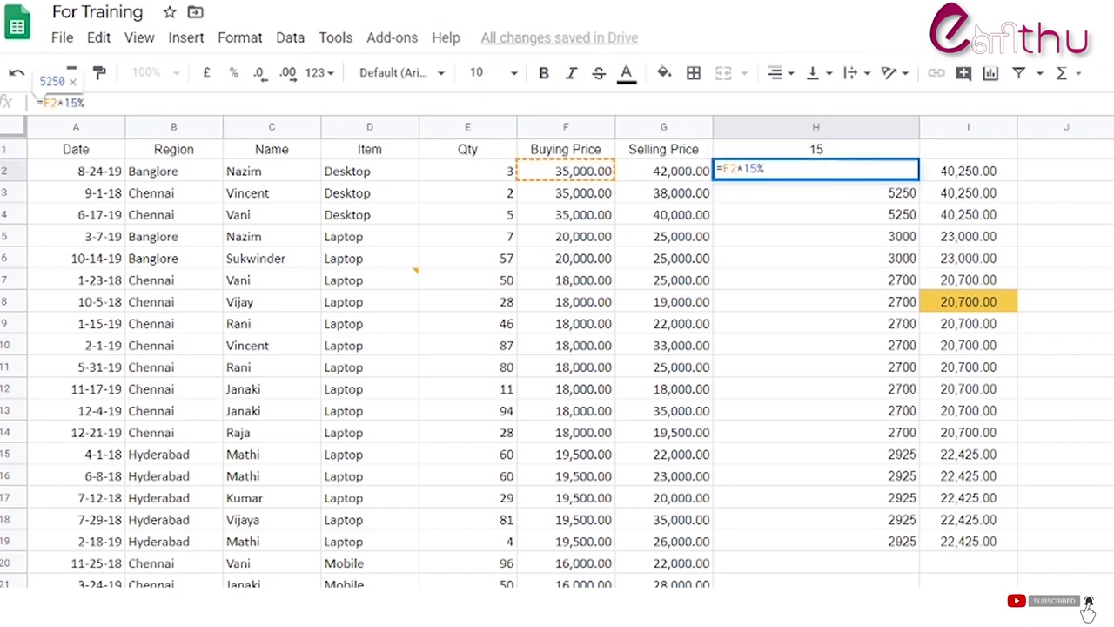
pyautogui.click(818, 151)
pyautogui.click(866, 177)
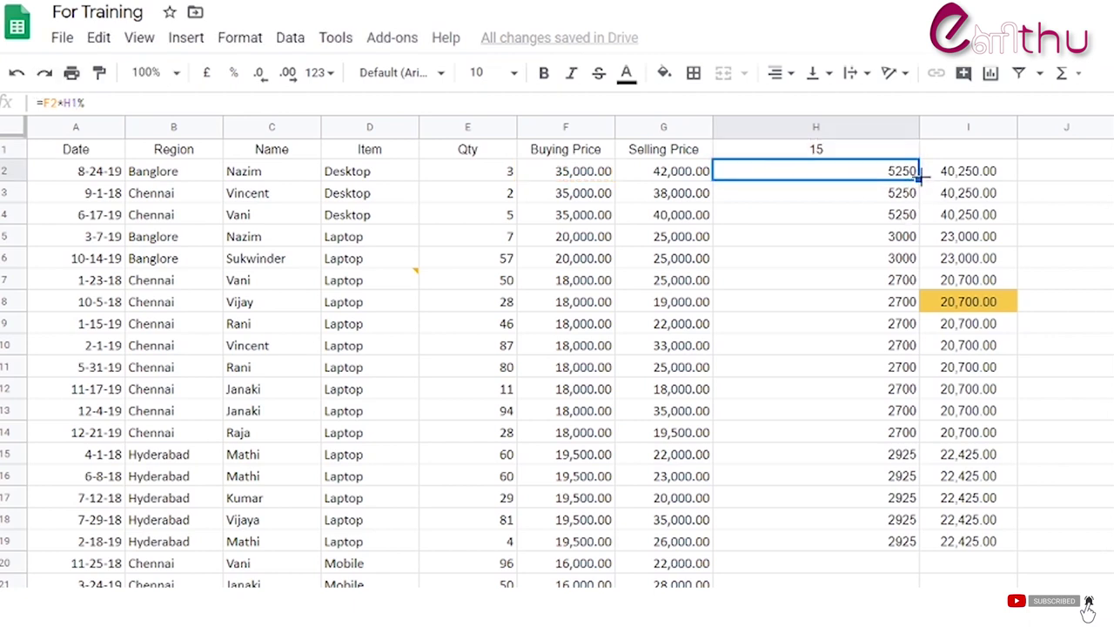
# Step: Fill the H1-based formula down to H19 and inspect the shifted references in H3 and H4
pyautogui.moveTo(920, 175); pyautogui.dragTo(914, 542)
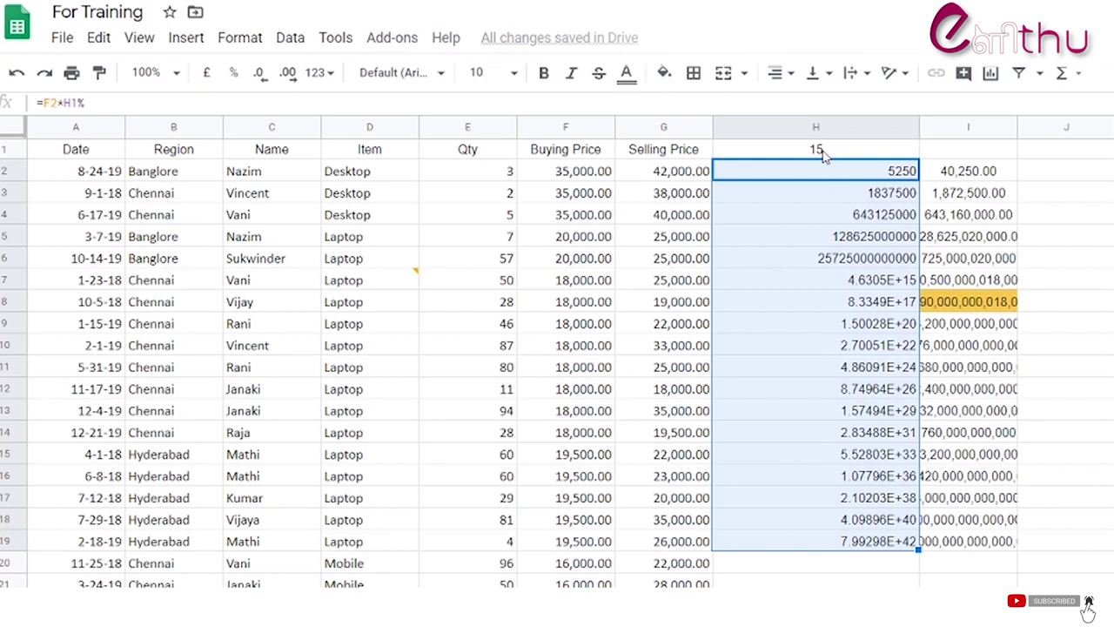
pyautogui.click(842, 177)
pyautogui.click(835, 149)
pyautogui.click(874, 196)
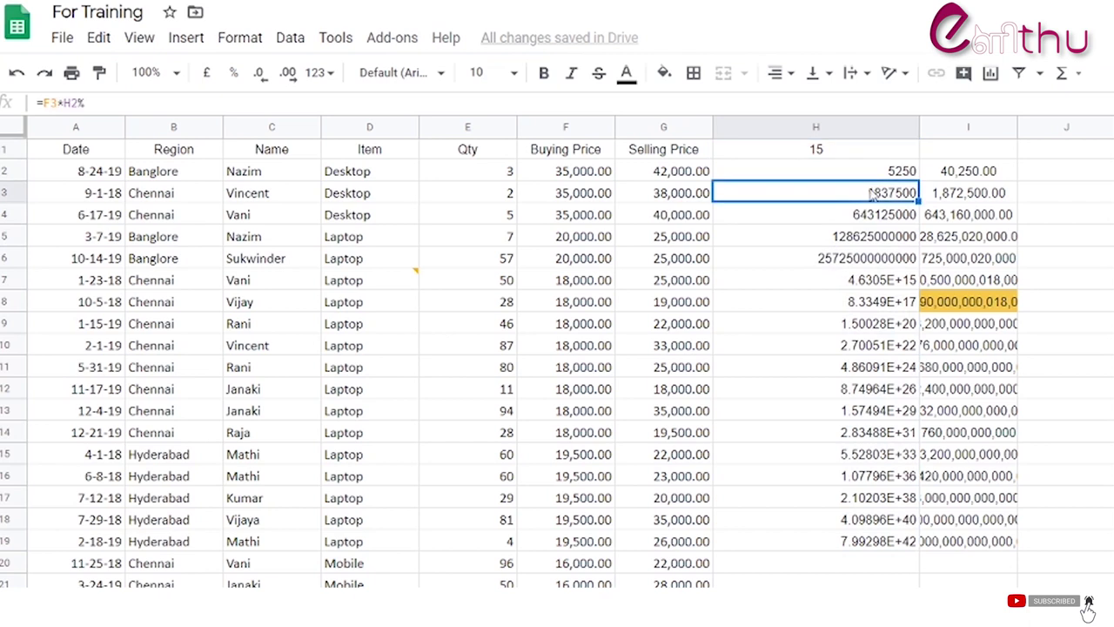
pyautogui.click(867, 174)
pyautogui.click(866, 219)
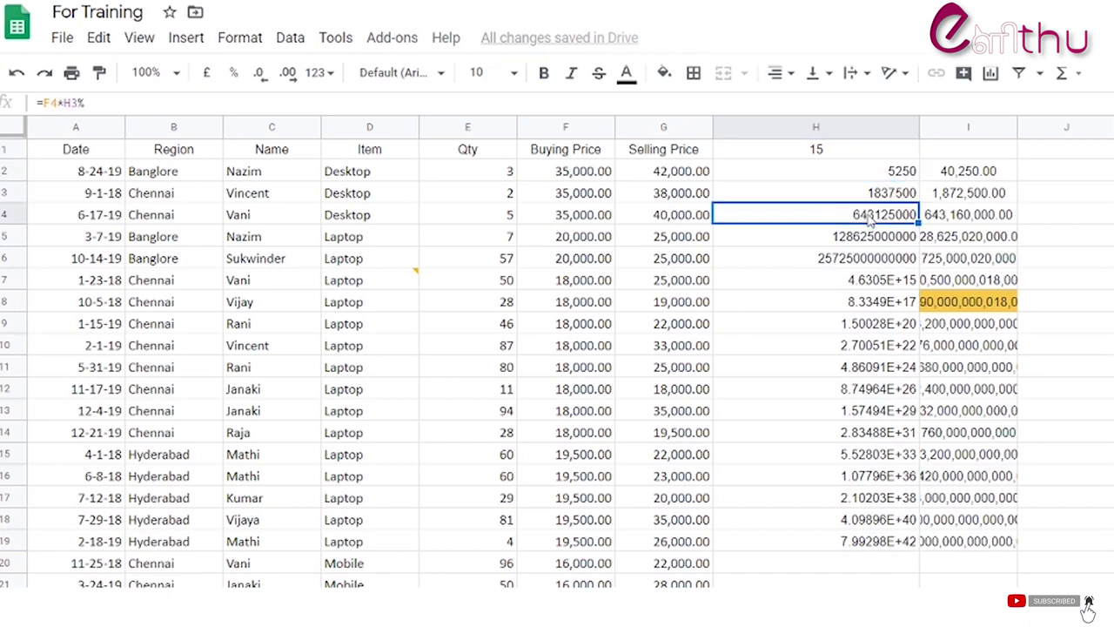
pyautogui.click(861, 191)
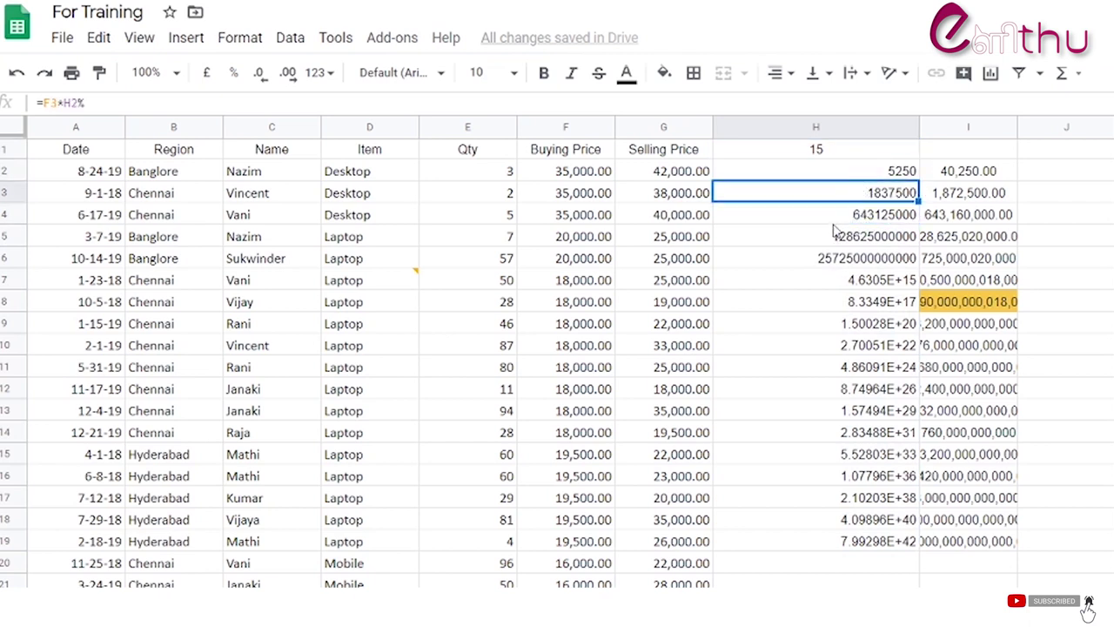
pyautogui.click(883, 172)
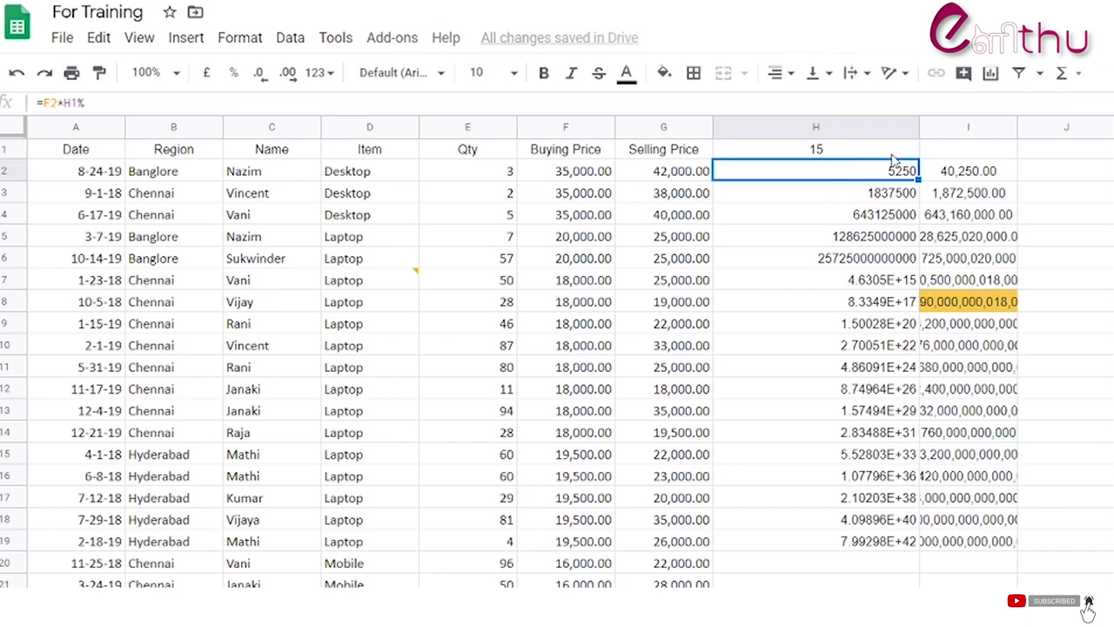
# Step: Lock the reference so H2 reads =F2*$H$1%, and refill it down to H19
pyautogui.click(72, 102)
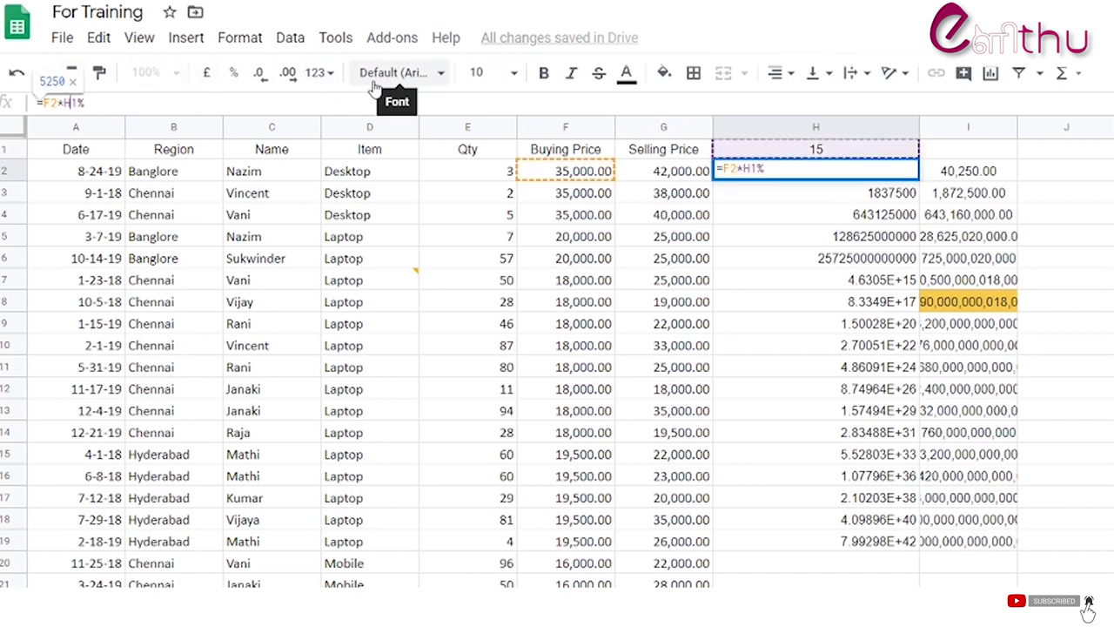
pyautogui.click(67, 103)
pyautogui.press('F4')
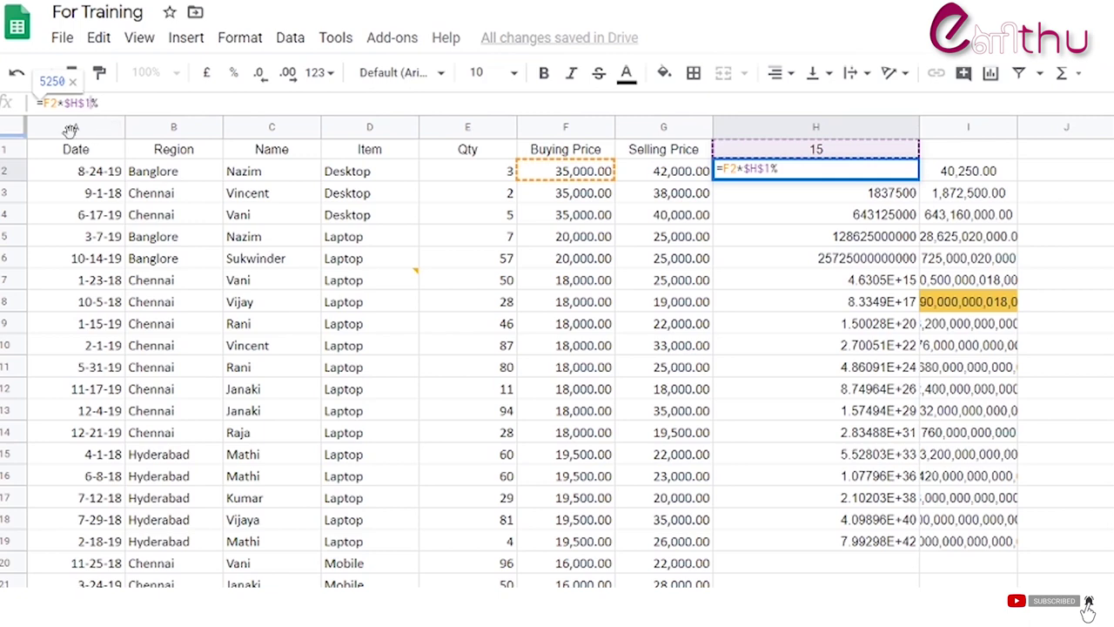
pyautogui.press('Return')
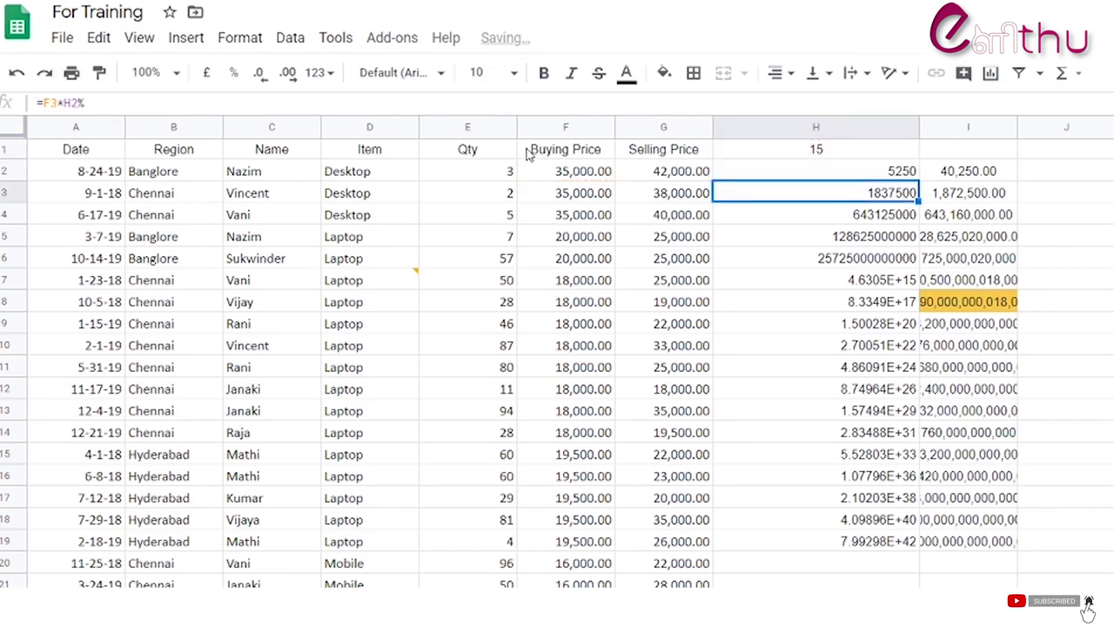
pyautogui.moveTo(911, 178); pyautogui.dragTo(913, 540)
pyautogui.click(845, 457)
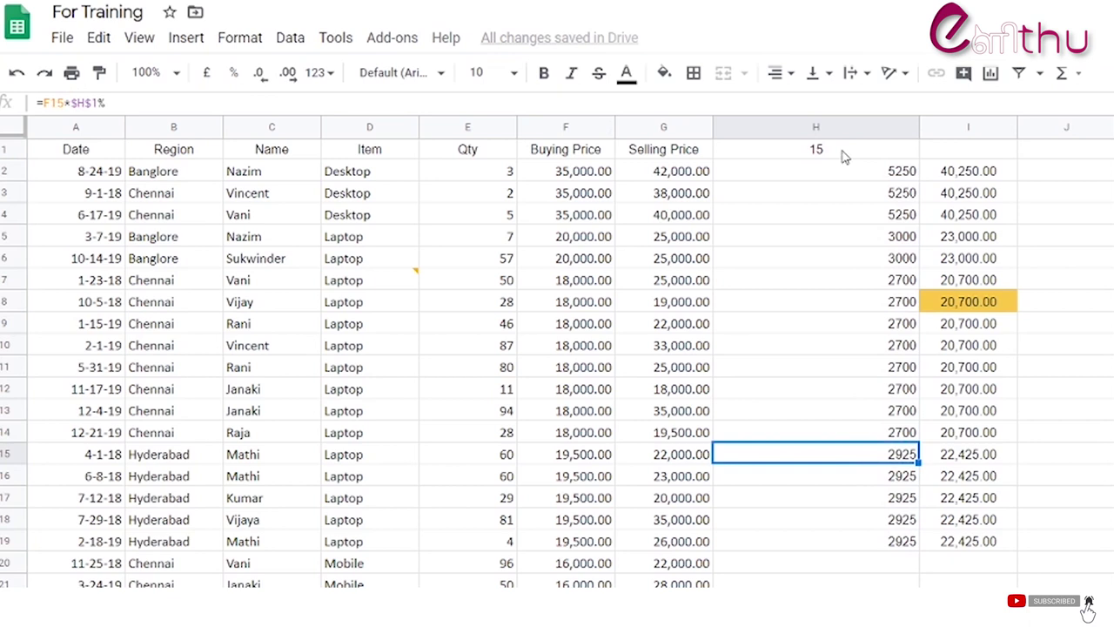
pyautogui.click(844, 157)
pyautogui.press('Down')
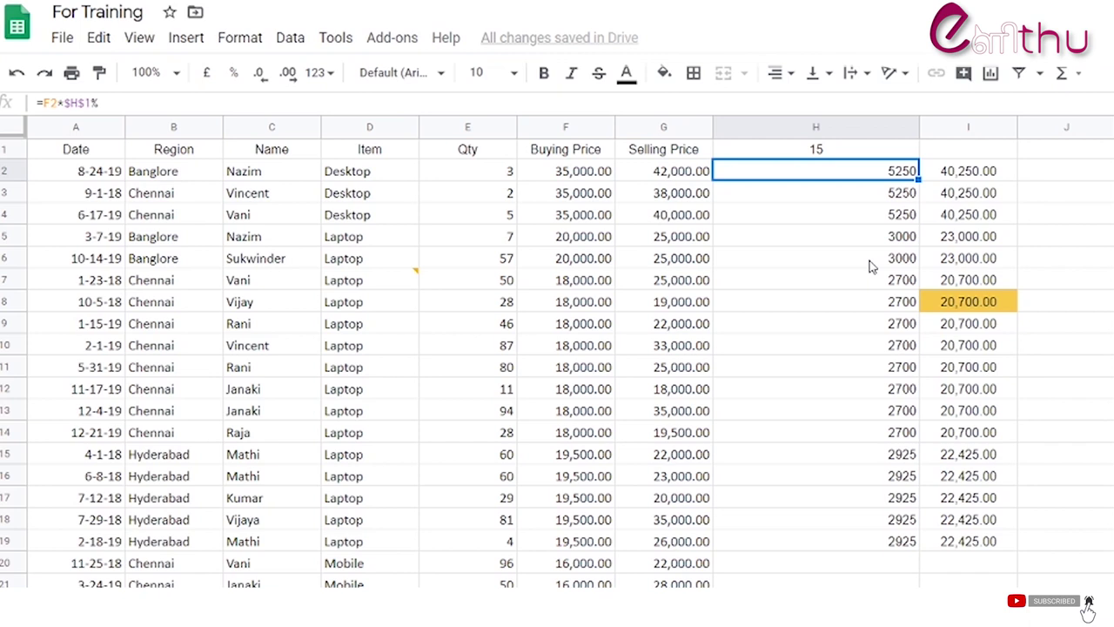
pyautogui.click(862, 388)
# Step: Try 20 and 25 as the H1 percentage, then settle on 10
pyautogui.click(829, 150)
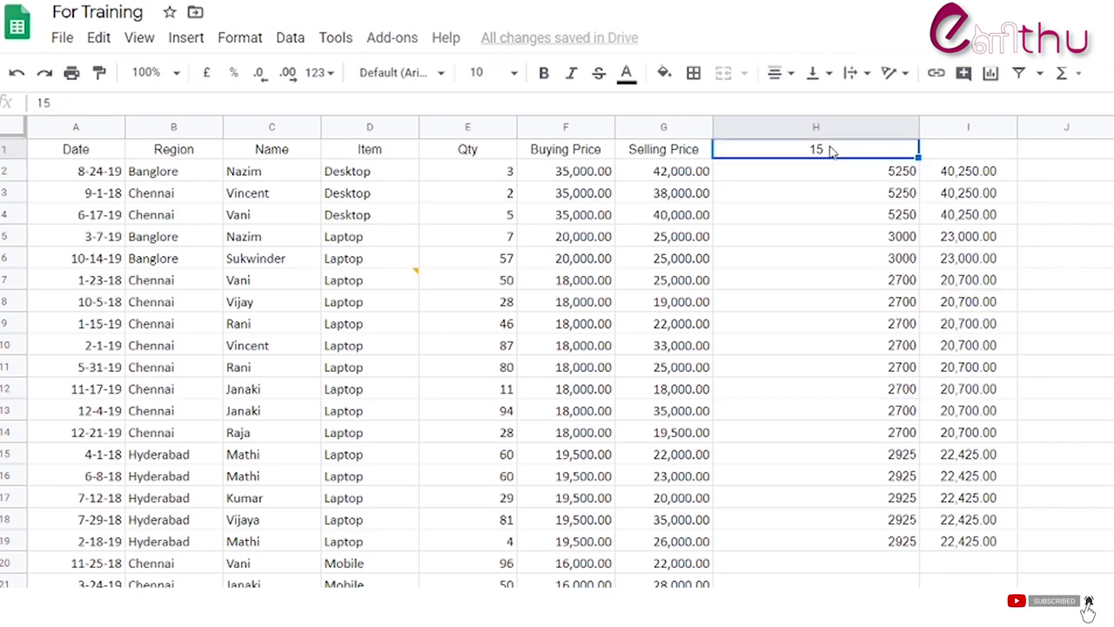
pyautogui.write('20')
pyautogui.press('Return')
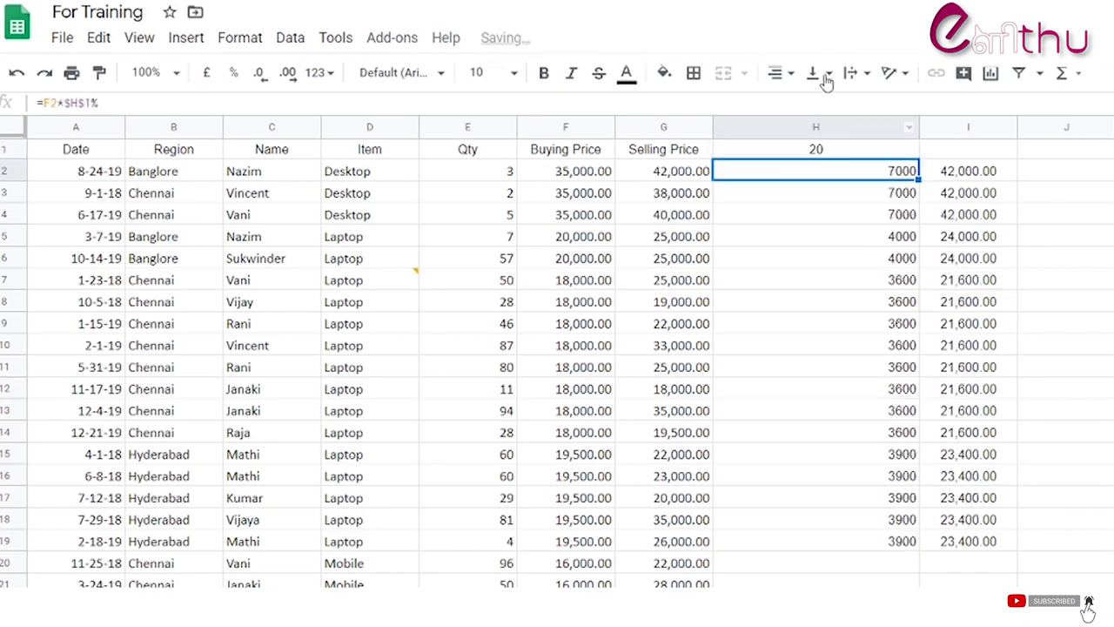
pyautogui.click(824, 150)
pyautogui.write('25')
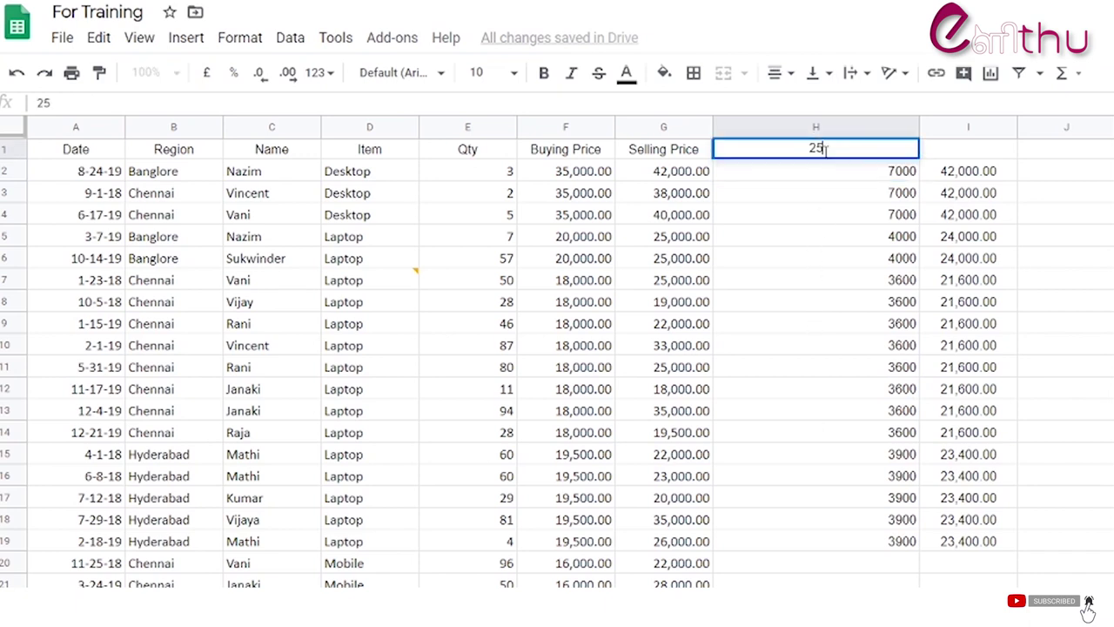
pyautogui.press('Return')
pyautogui.click(840, 153)
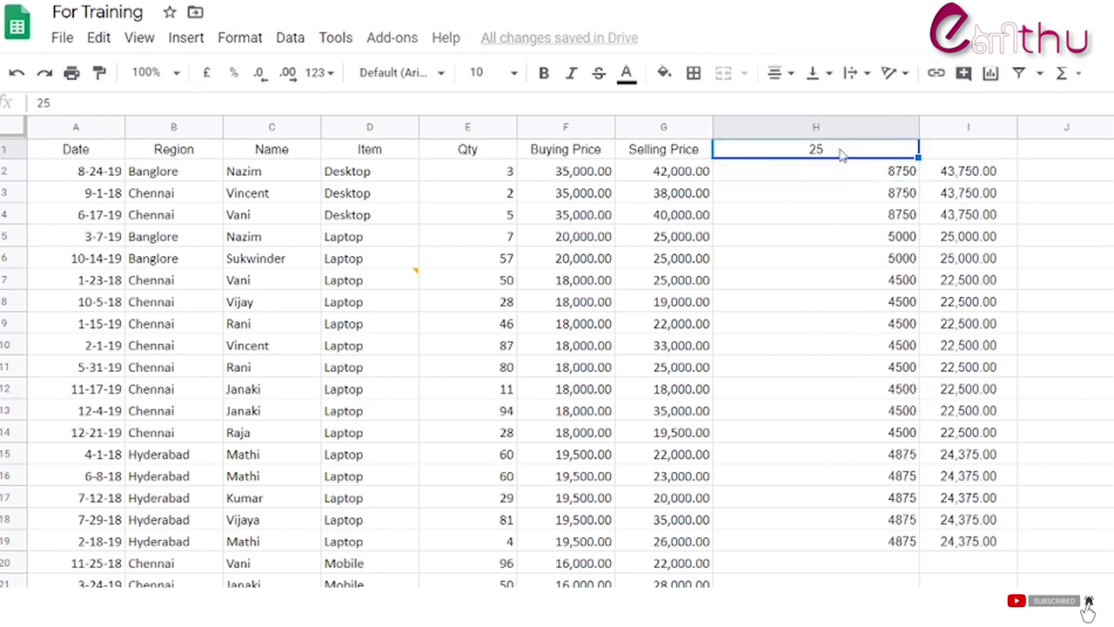
pyautogui.write('10')
pyautogui.press('Return')
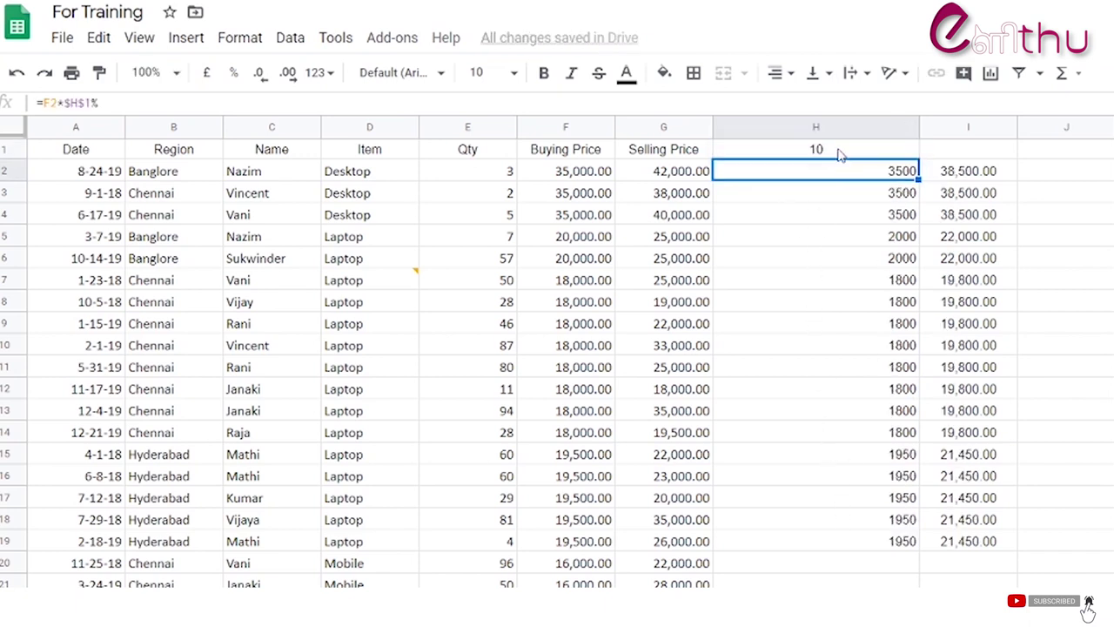
pyautogui.click(43, 103)
# Step: Change H2 to =(F2*$H$1%)+F2 and fill it down column H
pyautogui.write('(')
pyautogui.click(393, 96)
pyautogui.write(')+')
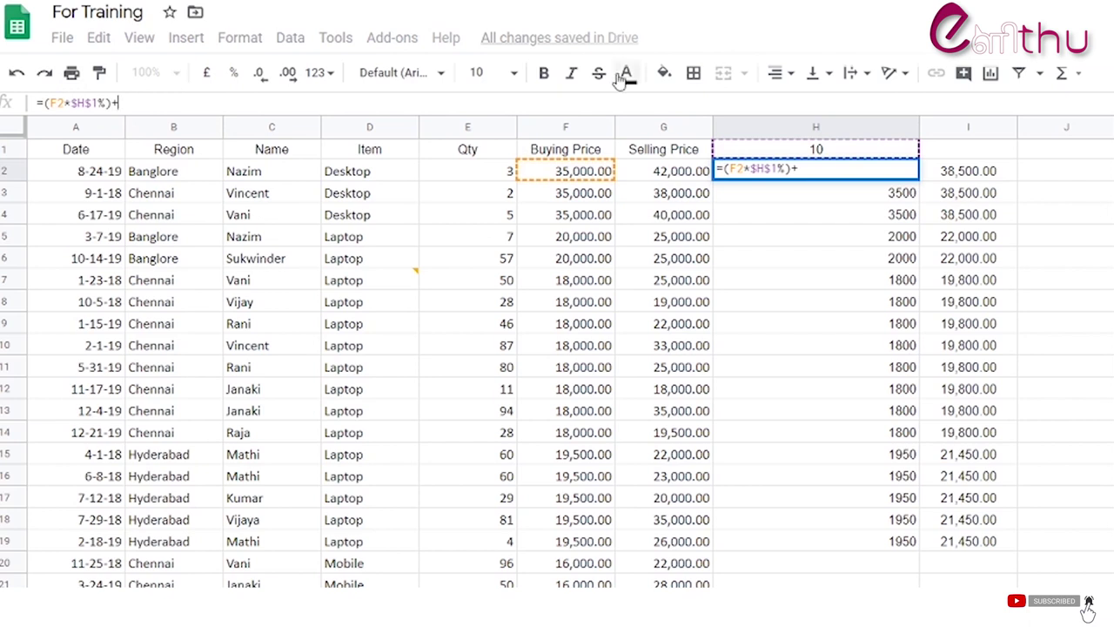
pyautogui.click(585, 172)
pyautogui.press('Return')
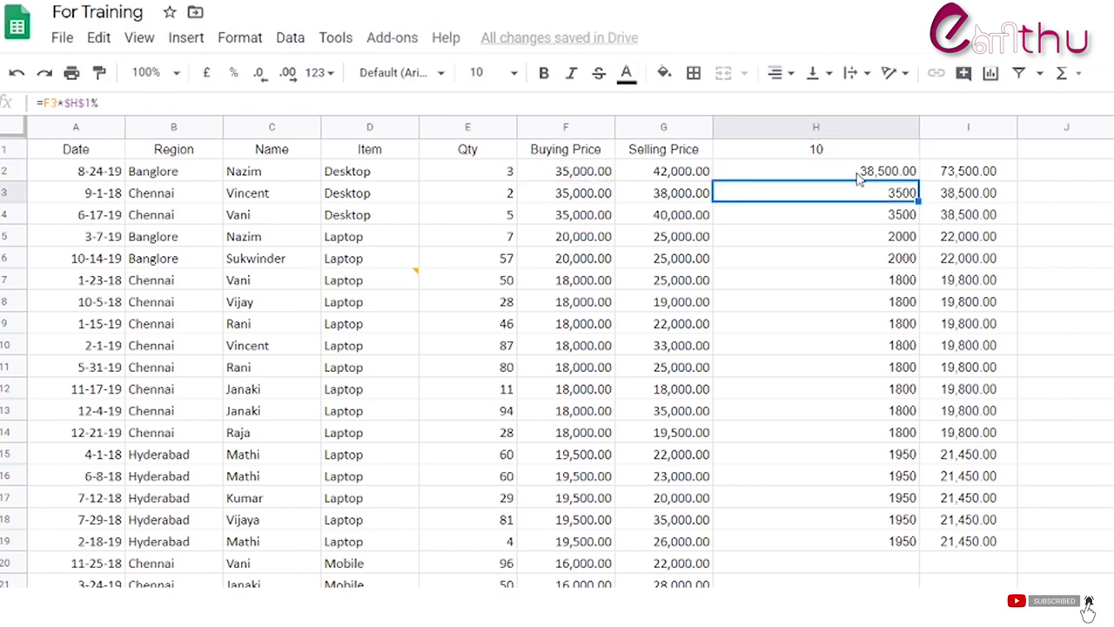
pyautogui.click(909, 173)
pyautogui.doubleClick(917, 172)
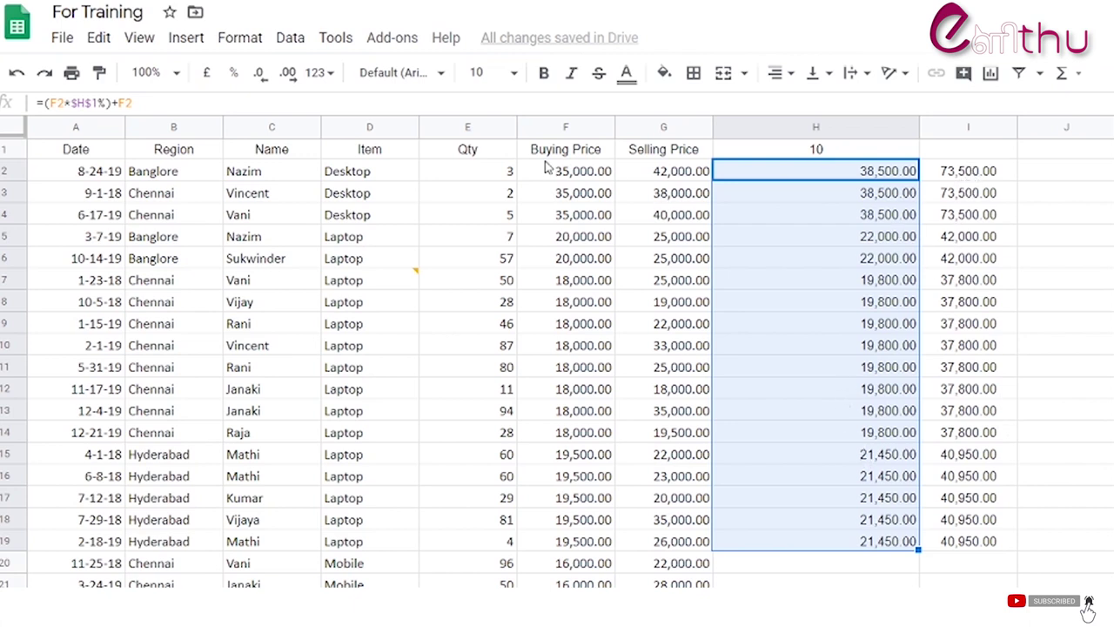
# Step: Delete the old values in I2:I19
pyautogui.click(974, 174)
pyautogui.moveTo(979, 198); pyautogui.dragTo(1001, 542)
pyautogui.press('Delete')
pyautogui.click(1002, 542)
# Step: Rewrite H2 as =add((F2*$H$1%),F2) and fill it down to H19
pyautogui.click(868, 174)
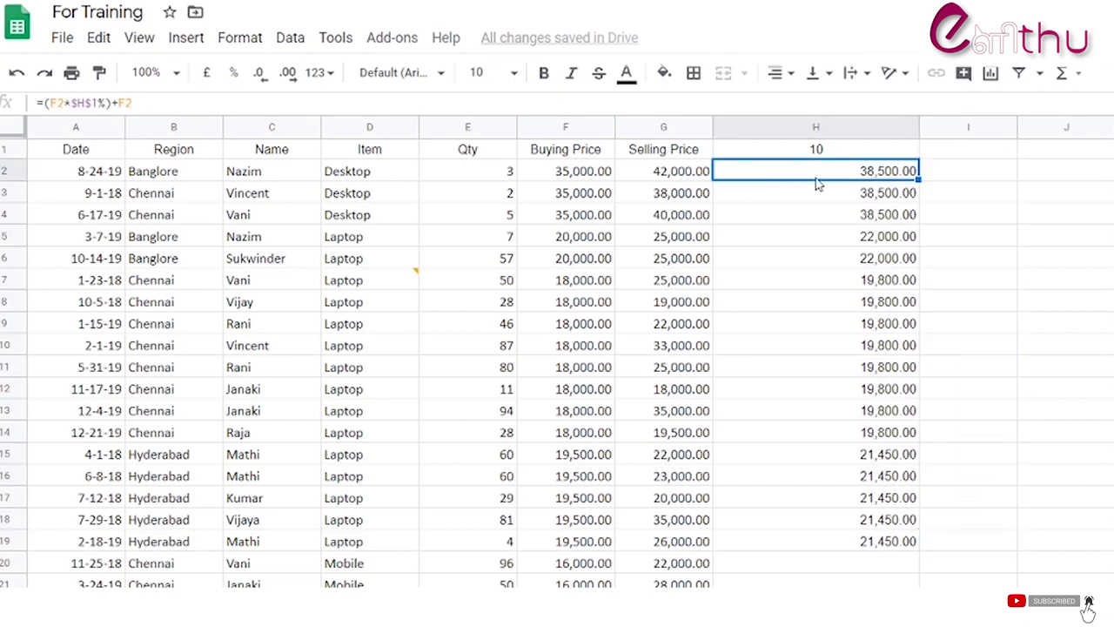
pyautogui.click(46, 103)
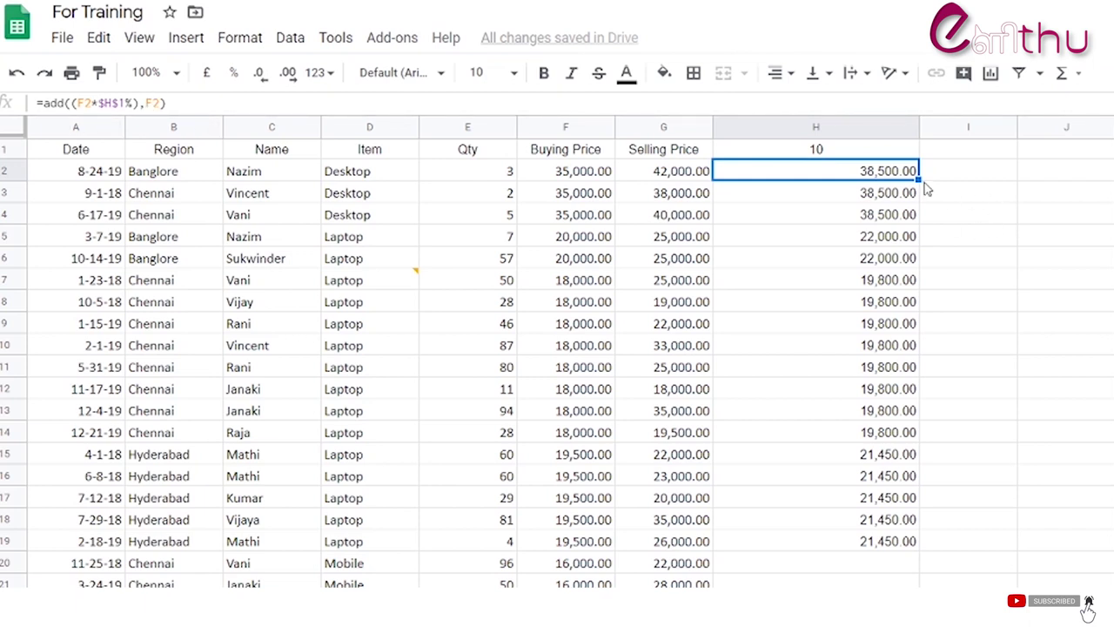
pyautogui.moveTo(921, 178); pyautogui.dragTo(924, 546)
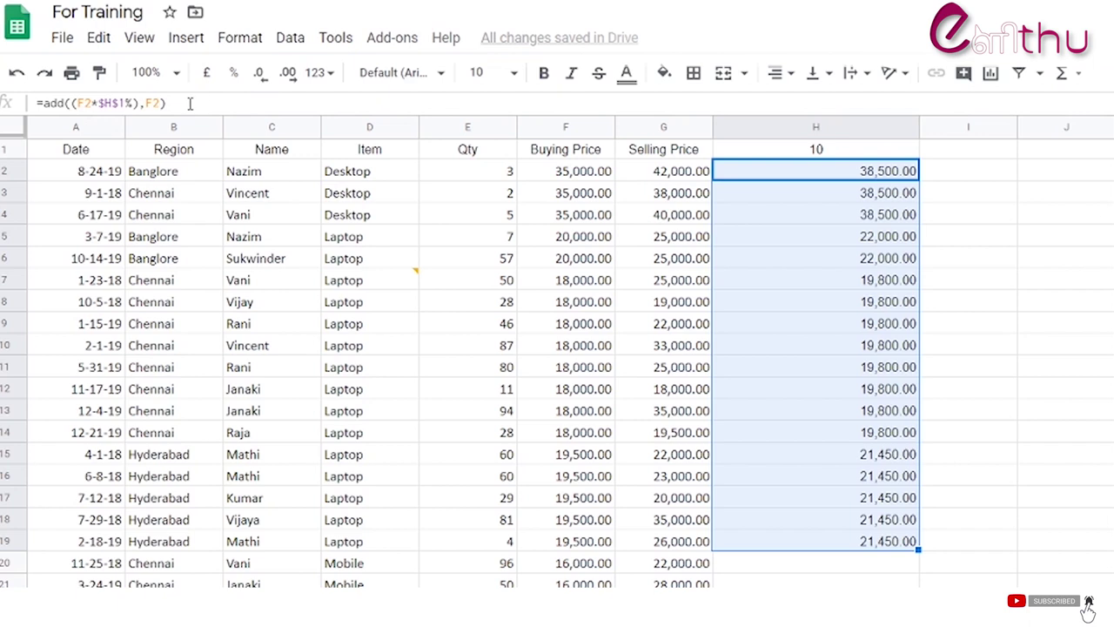
pyautogui.click(1065, 473)
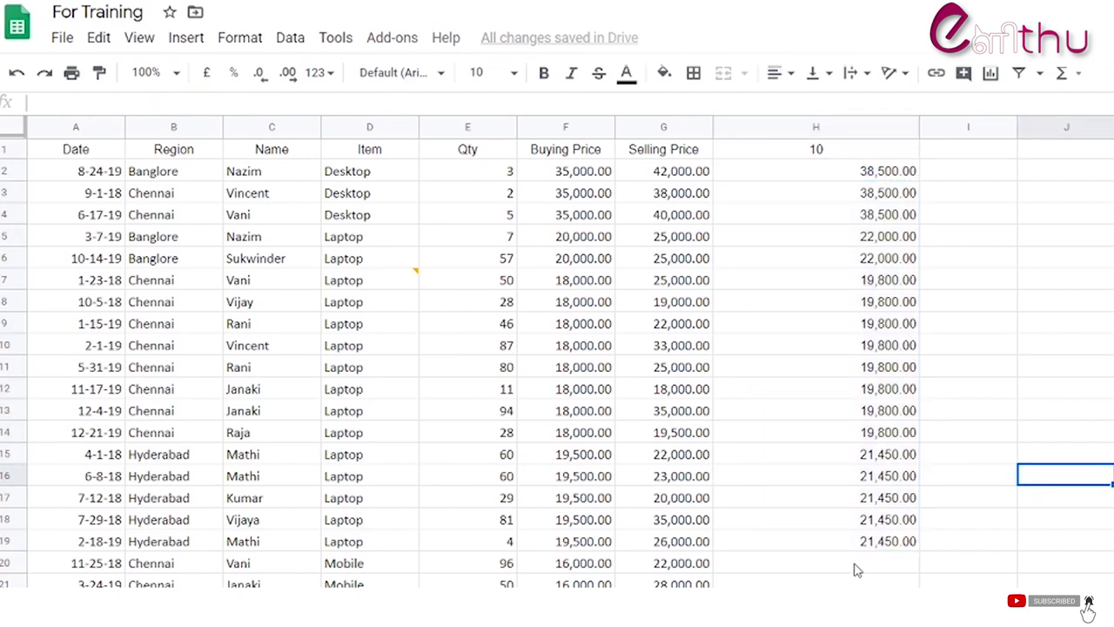
# Step: Insert an empty =SUM() formula in H20 from the Σ Functions dropdown
pyautogui.click(856, 569)
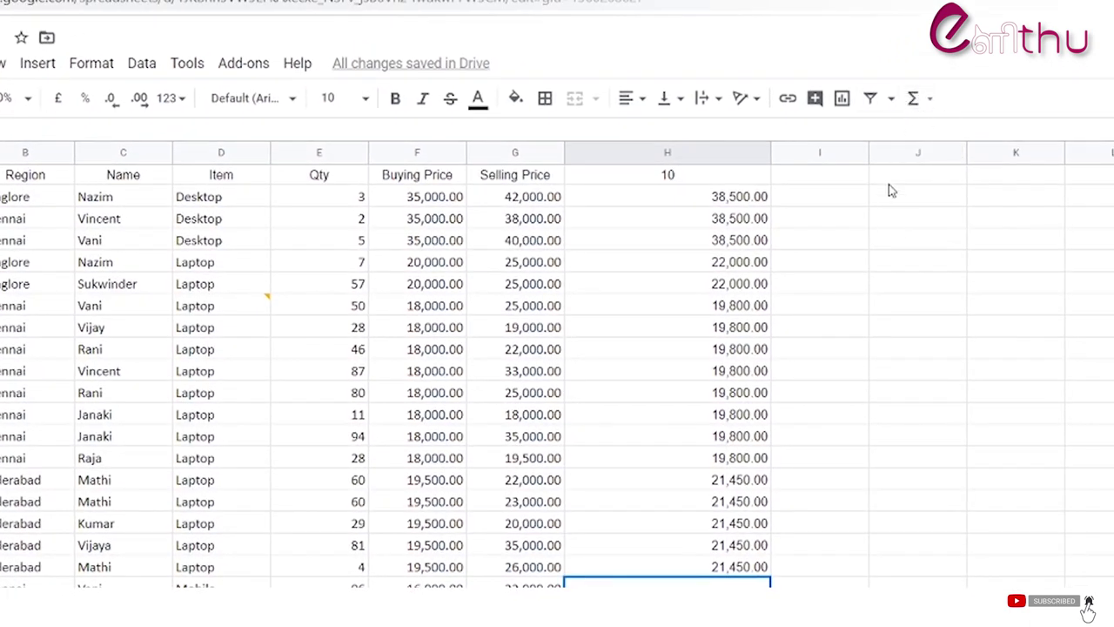
pyautogui.click(928, 103)
pyautogui.scroll(-2, 949, 363)
pyautogui.moveTo(954, 369)
pyautogui.scroll(3, 983, 348)
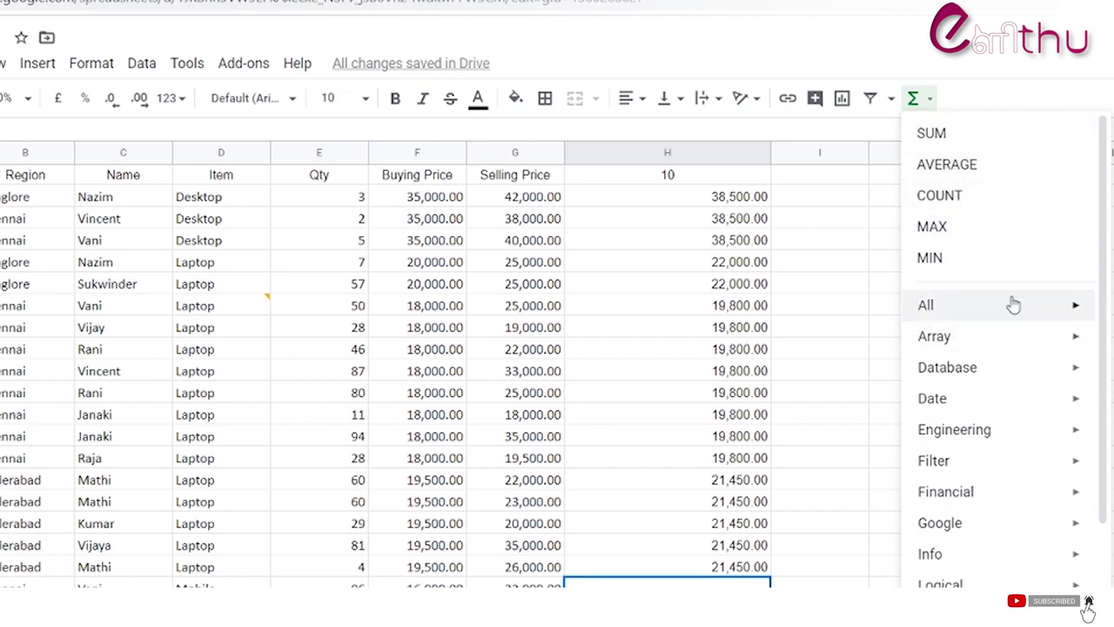
pyautogui.click(943, 134)
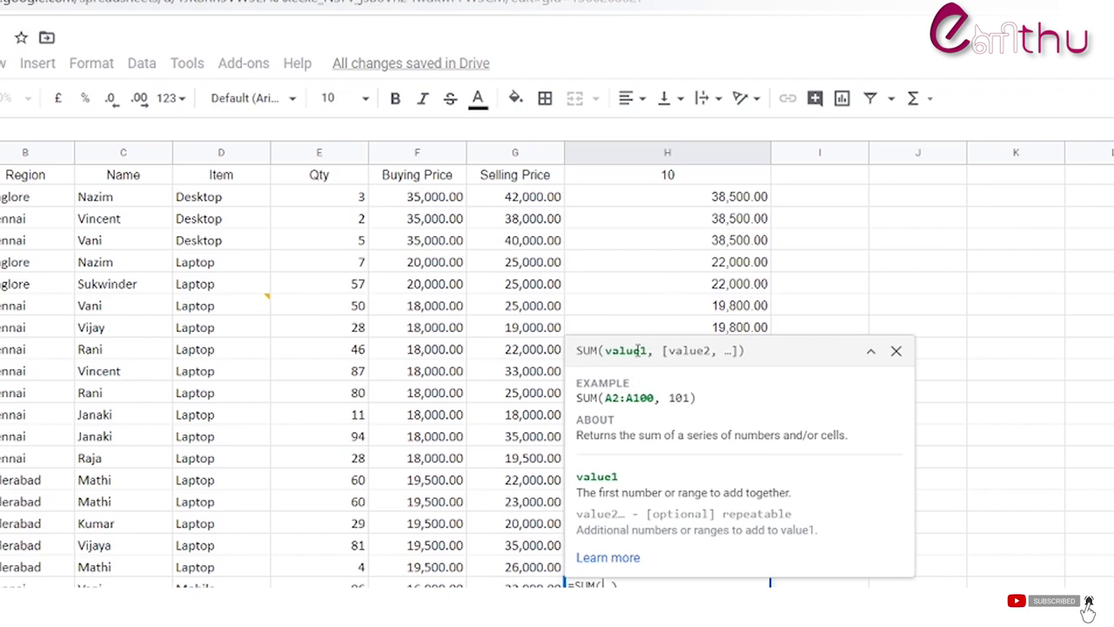
# Step: Total H2:H19 in H20 (425,150.00), then swap it for their average (23,619.44)
pyautogui.click(697, 200)
pyautogui.moveTo(697, 200); pyautogui.dragTo(766, 565)
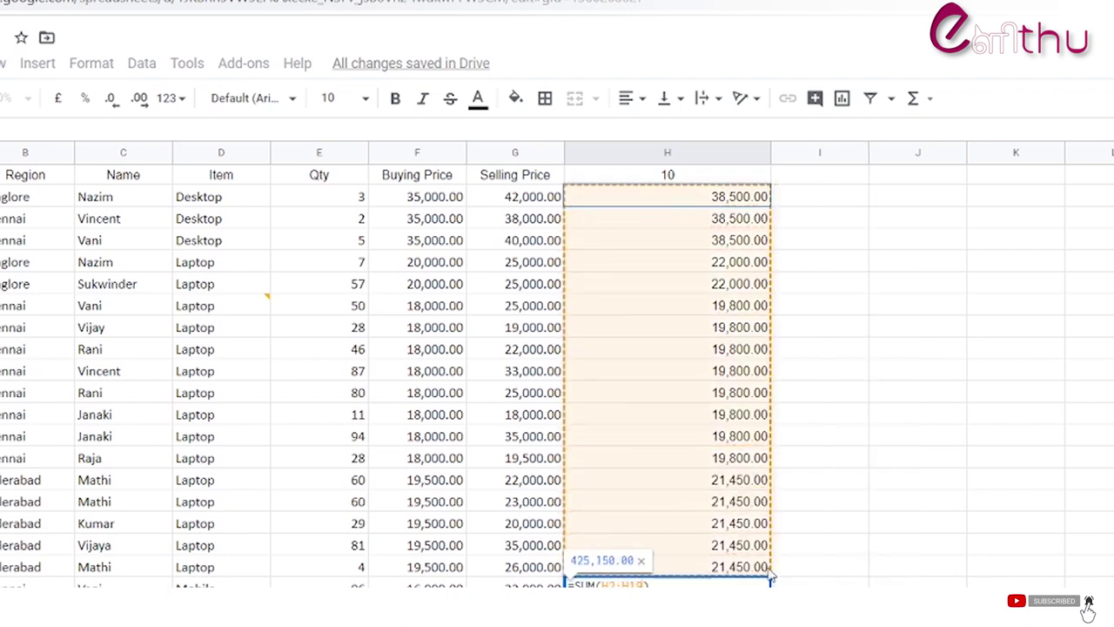
pyautogui.press('Return')
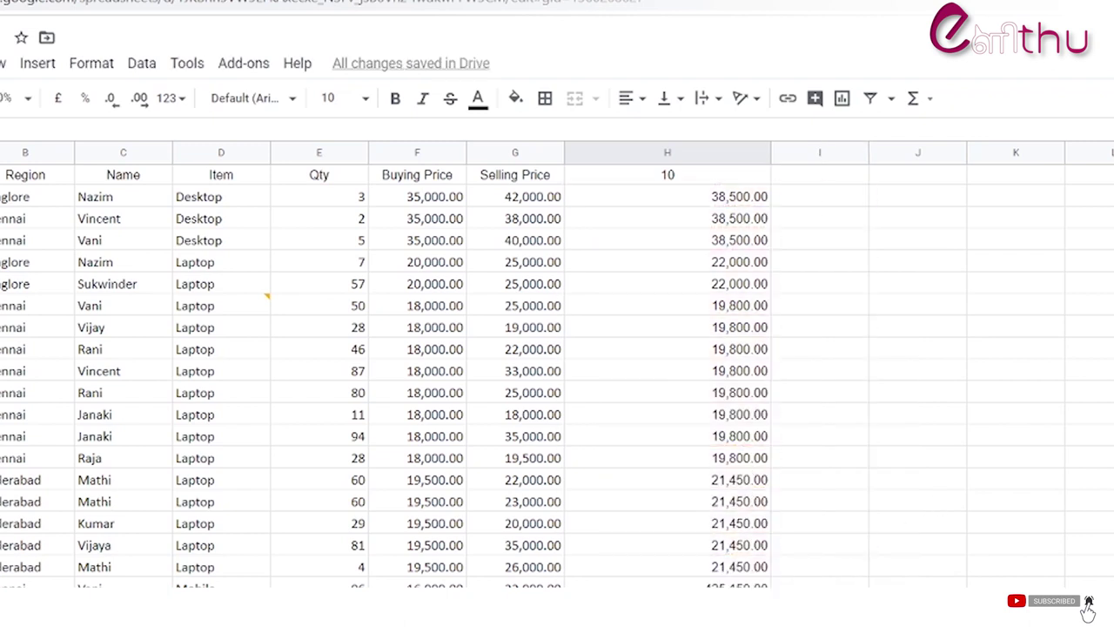
pyautogui.click(927, 99)
pyautogui.click(946, 164)
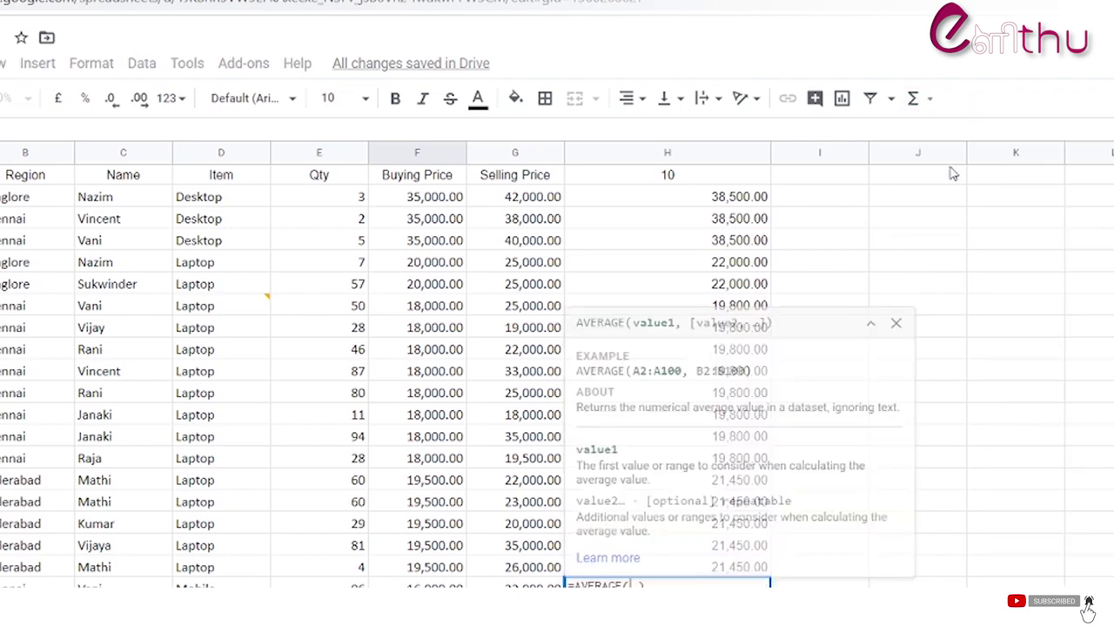
pyautogui.moveTo(731, 197); pyautogui.dragTo(723, 570)
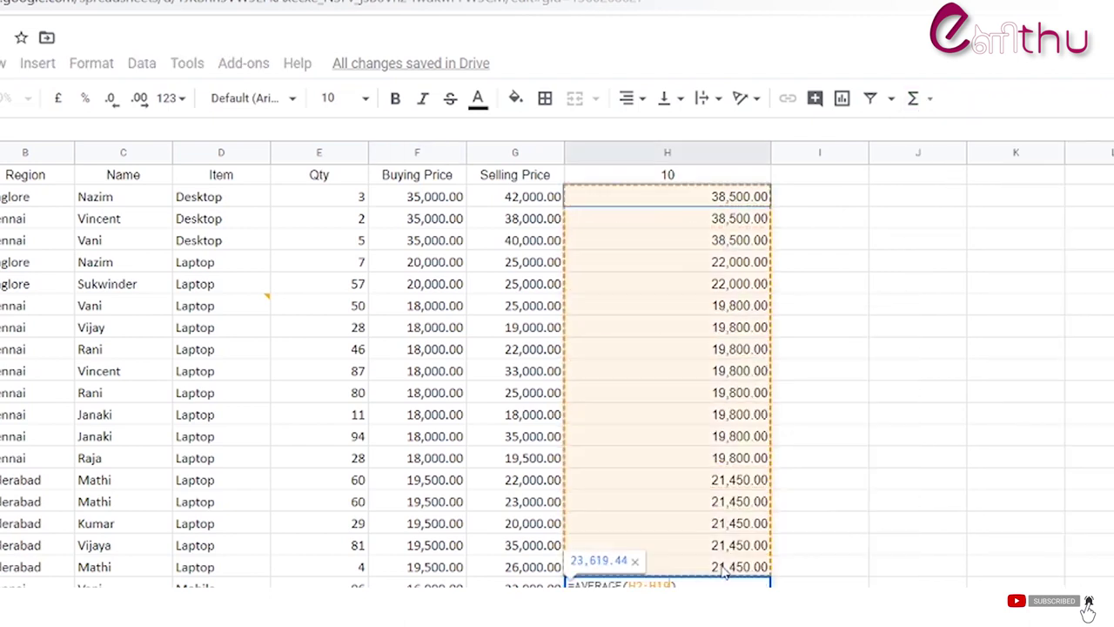
pyautogui.press('Return')
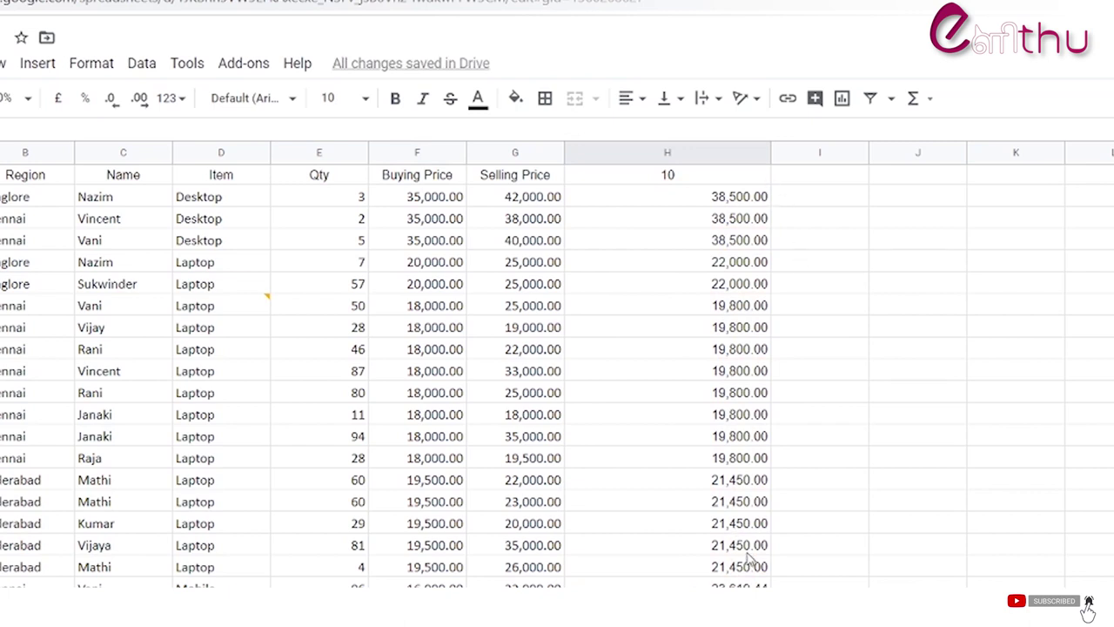
# Step: Replace H20 with a MAX of column H (38,500.00), then a MIN of H2:H7
pyautogui.click(667, 582)
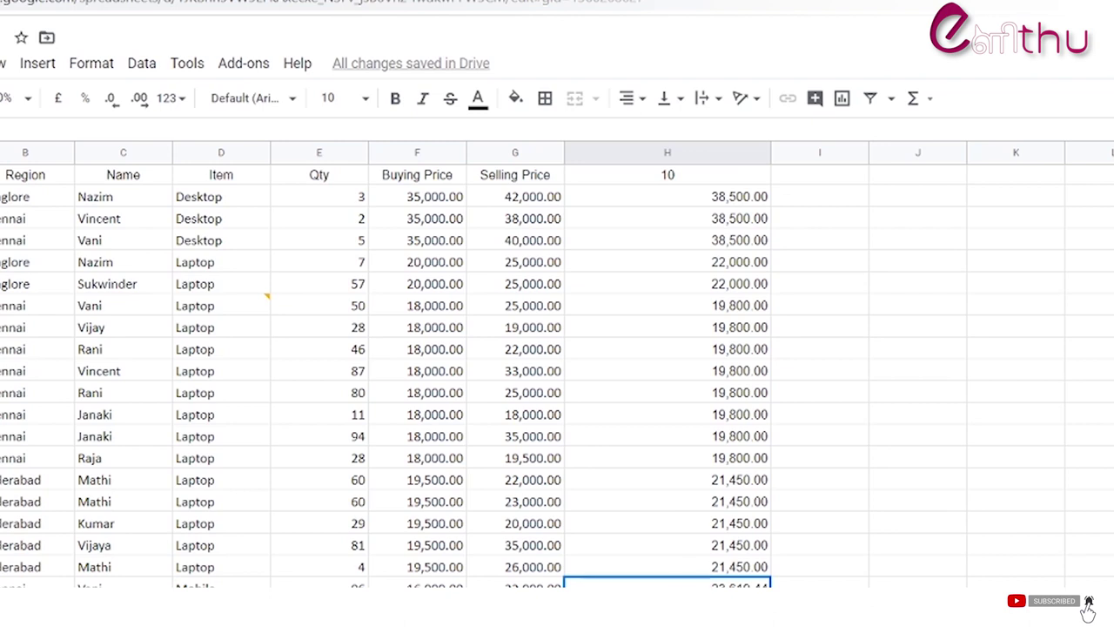
pyautogui.click(930, 99)
pyautogui.click(932, 227)
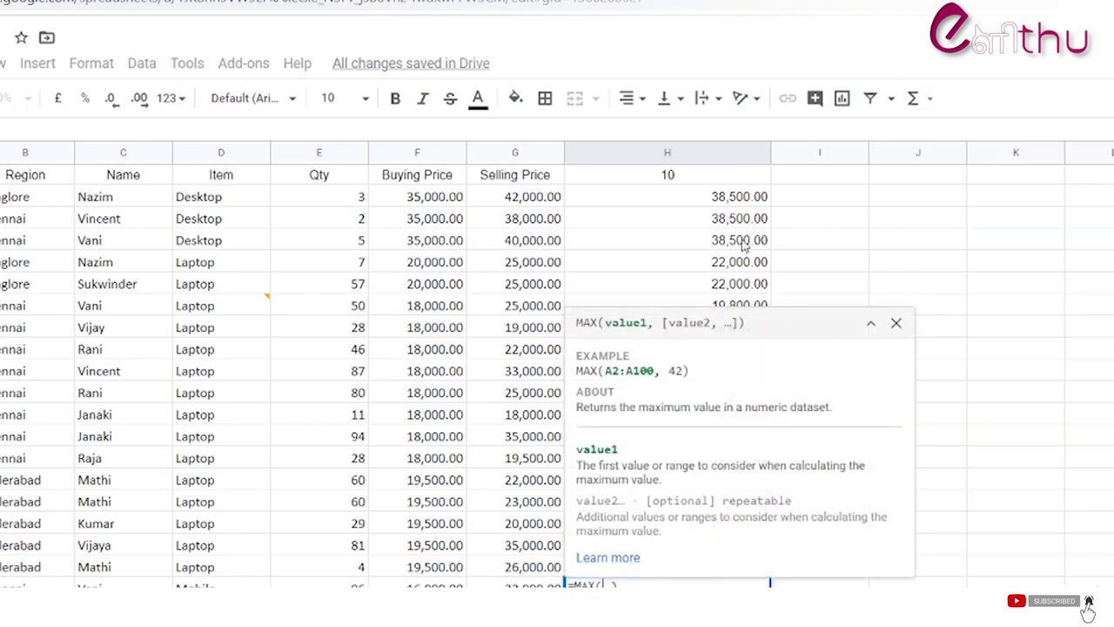
pyautogui.click(732, 198)
pyautogui.press('Return')
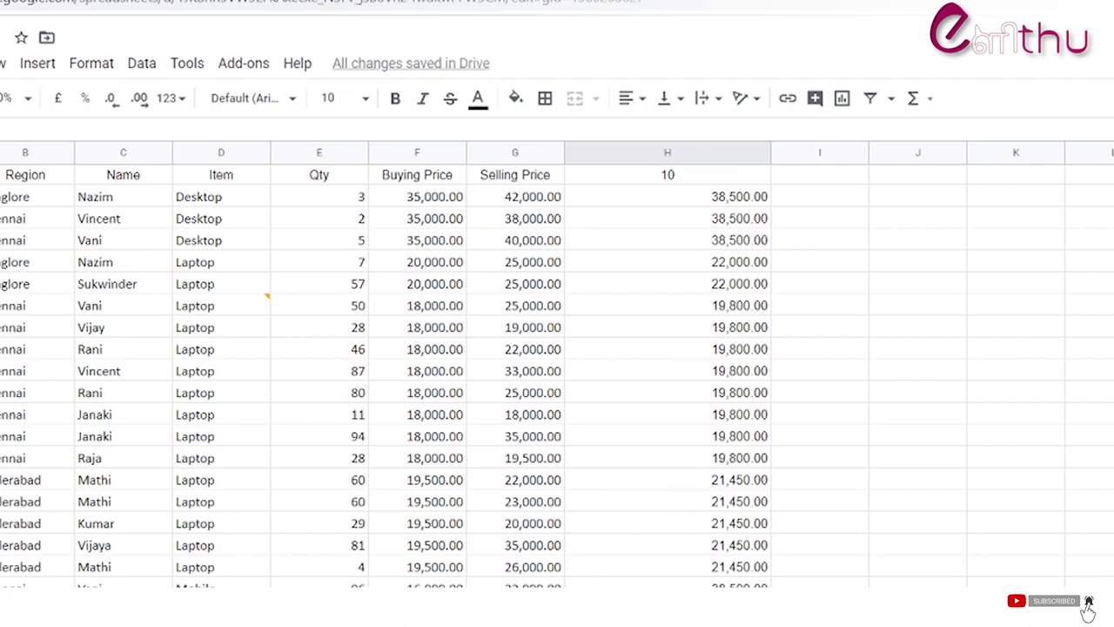
pyautogui.press('Up')
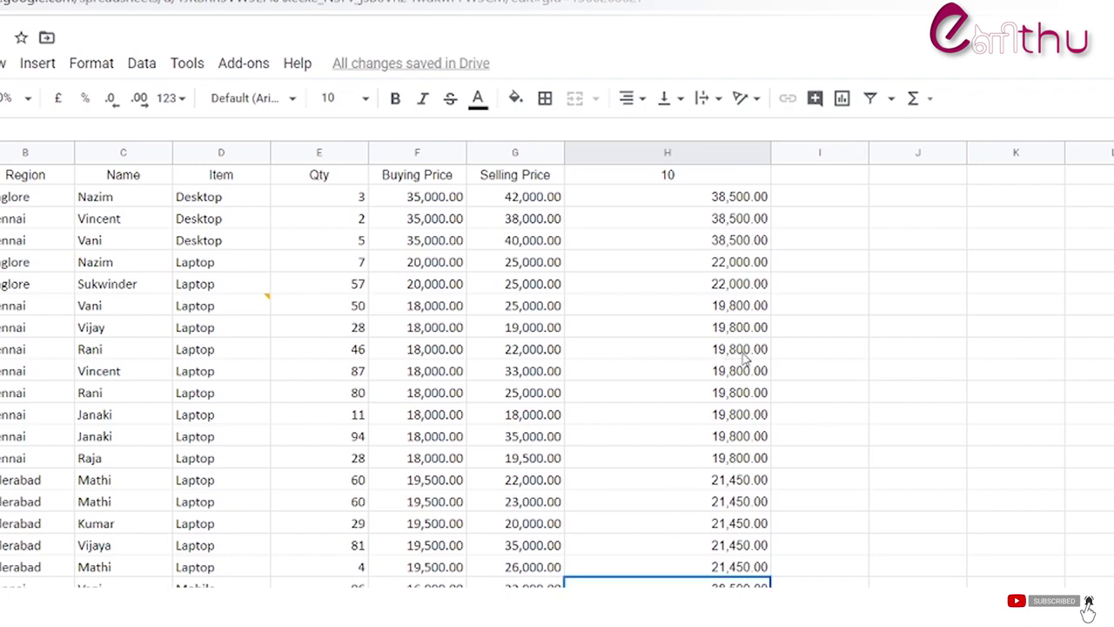
pyautogui.click(913, 98)
pyautogui.click(940, 256)
pyautogui.moveTo(741, 196); pyautogui.dragTo(715, 305)
pyautogui.press('Return')
# Step: Replace H20 with a COUNT of the price values, showing 18
pyautogui.click(912, 98)
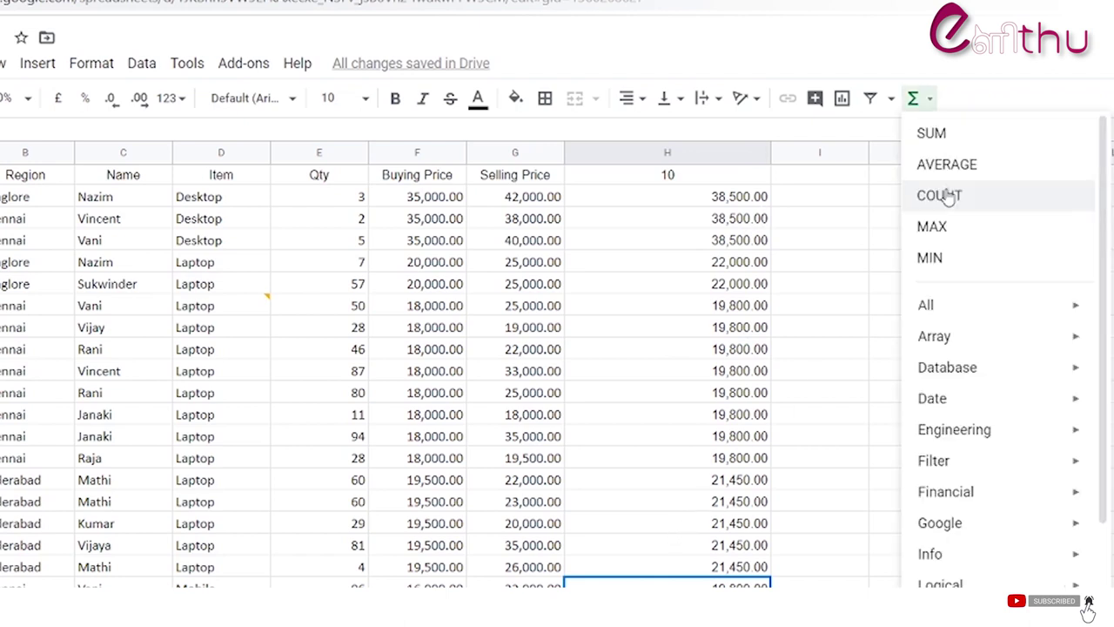
pyautogui.click(945, 197)
pyautogui.moveTo(739, 197); pyautogui.dragTo(755, 556)
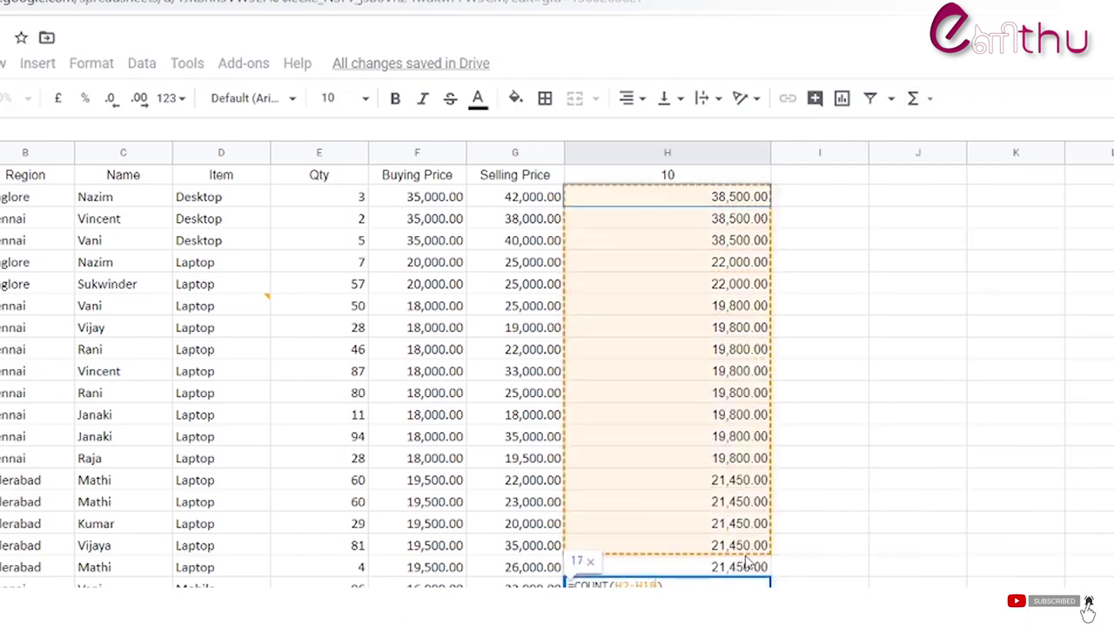
pyautogui.press('Return')
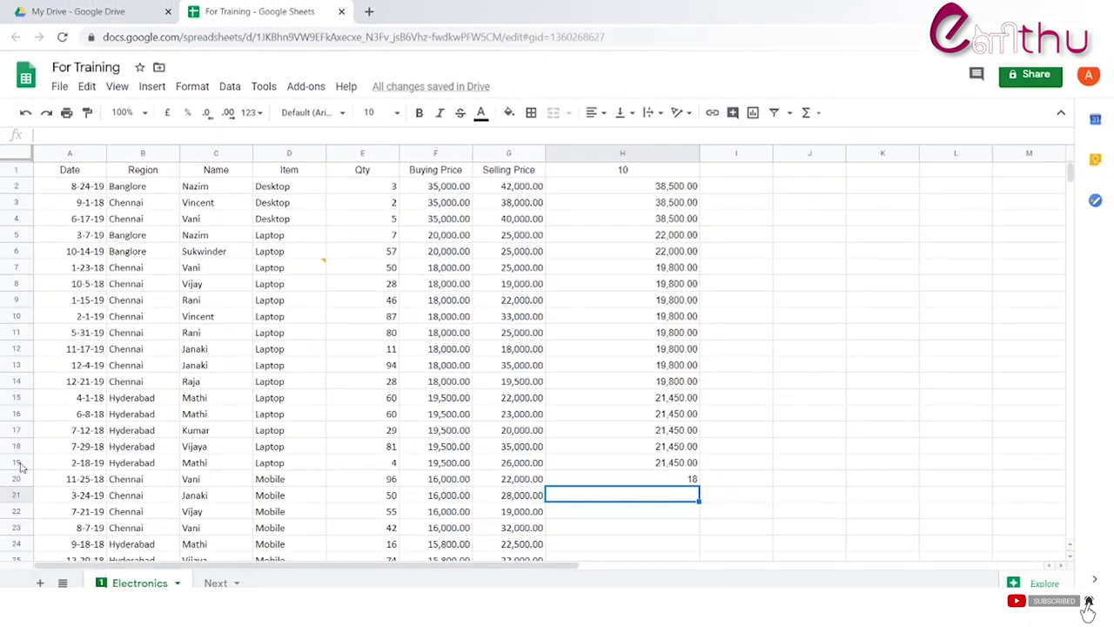
pyautogui.click(19, 464)
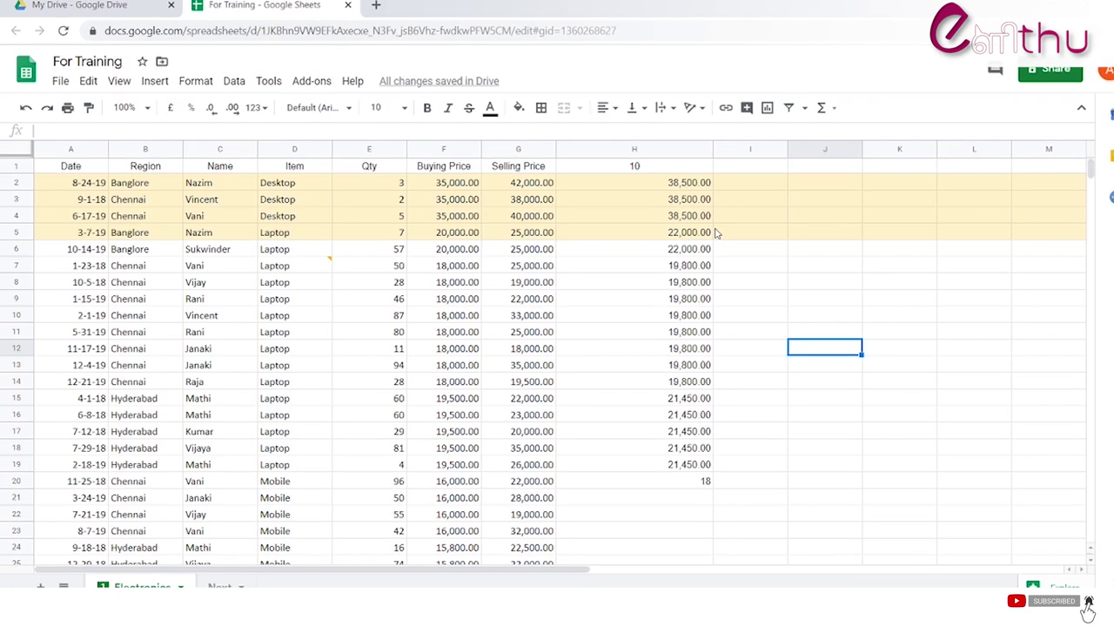
pyautogui.click(821, 202)
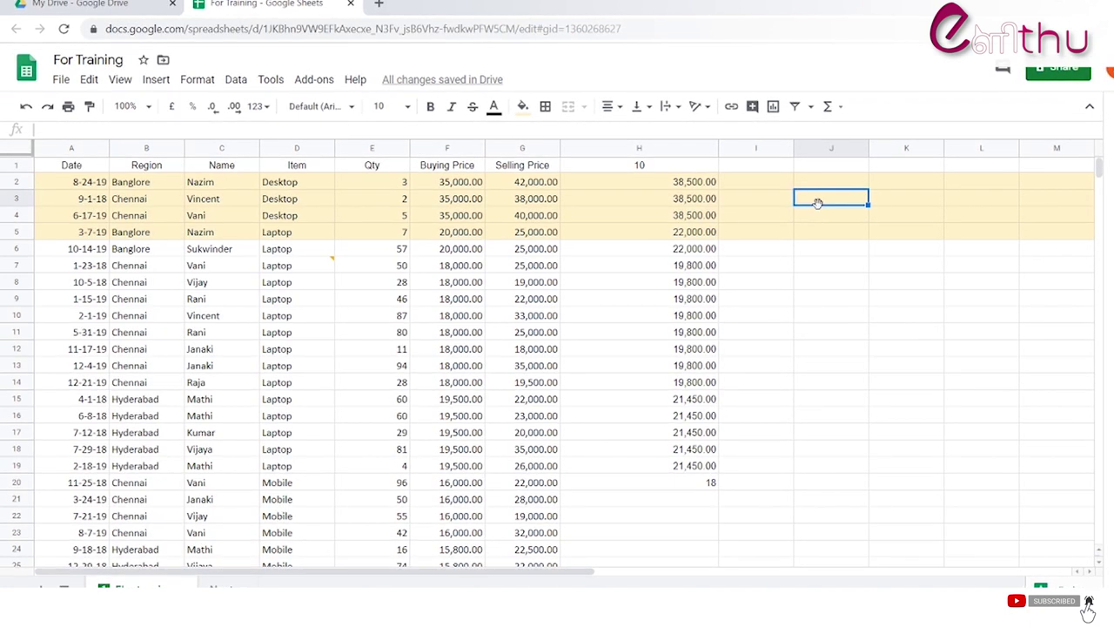
# Step: Enter =SUMIF(B2:B5,"chennai",H2:H5) in J3, totalling 77000 for Chennai
pyautogui.write('=')
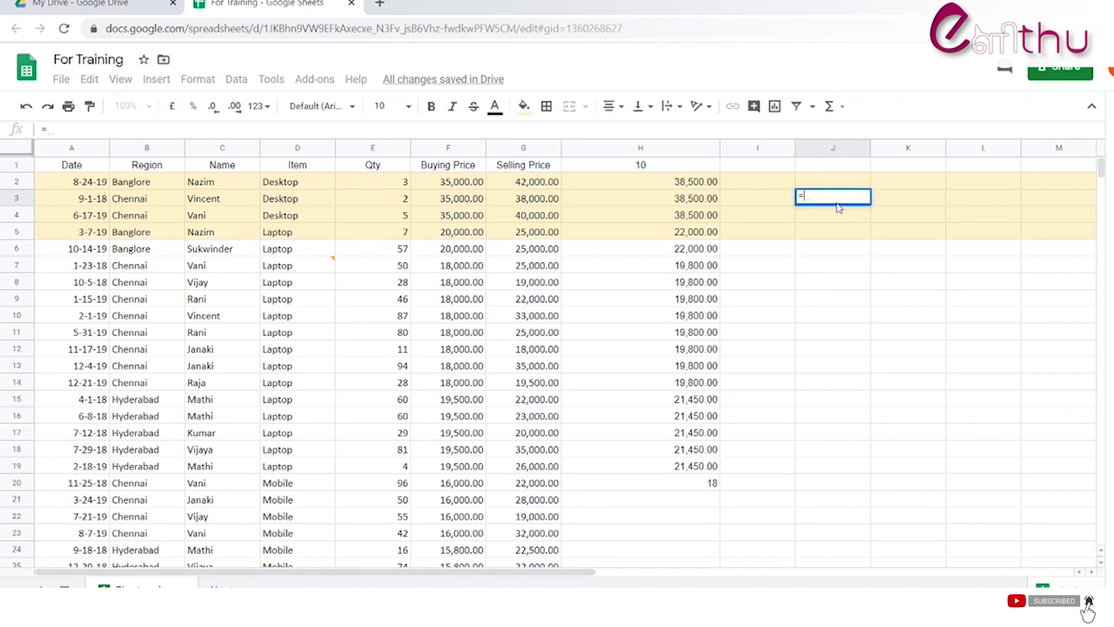
pyautogui.write('sumif(')
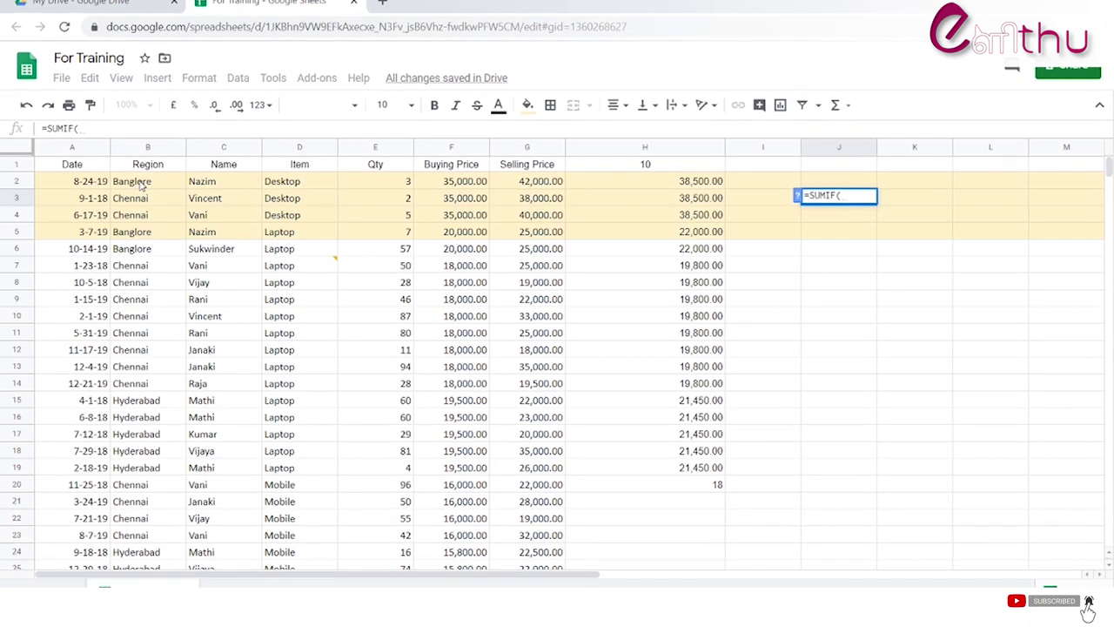
pyautogui.moveTo(139, 184); pyautogui.dragTo(132, 233)
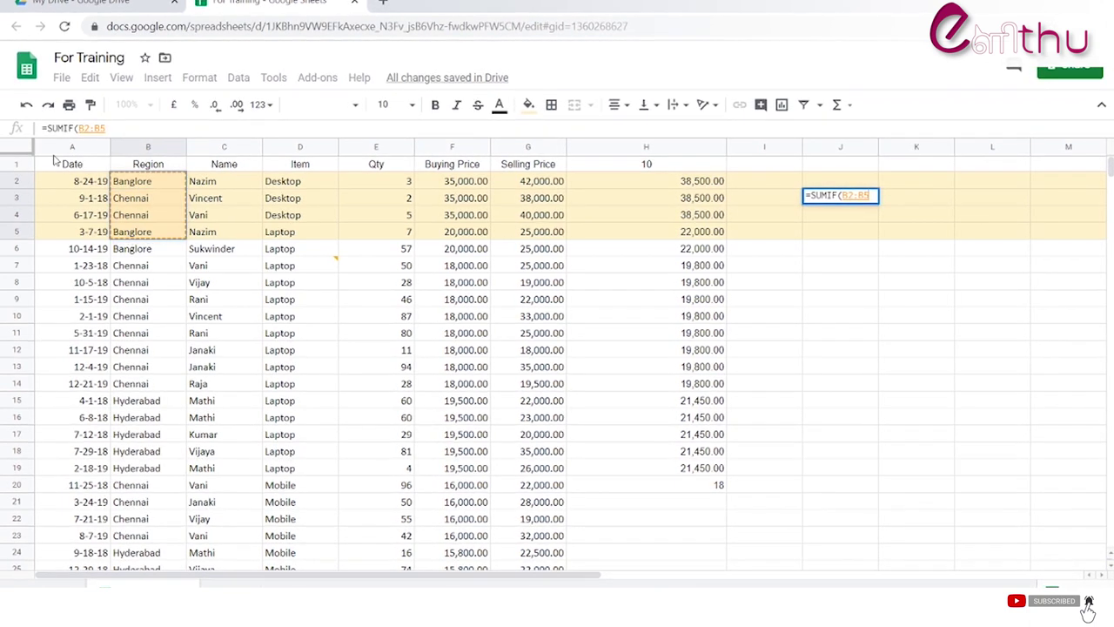
pyautogui.write(',')
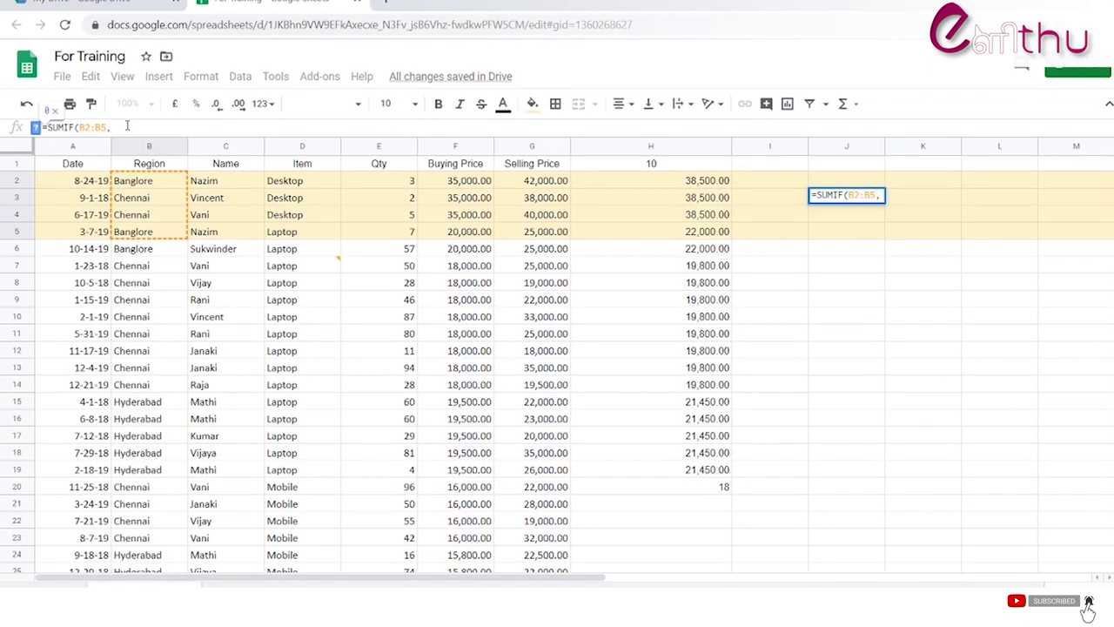
pyautogui.write('"ch')
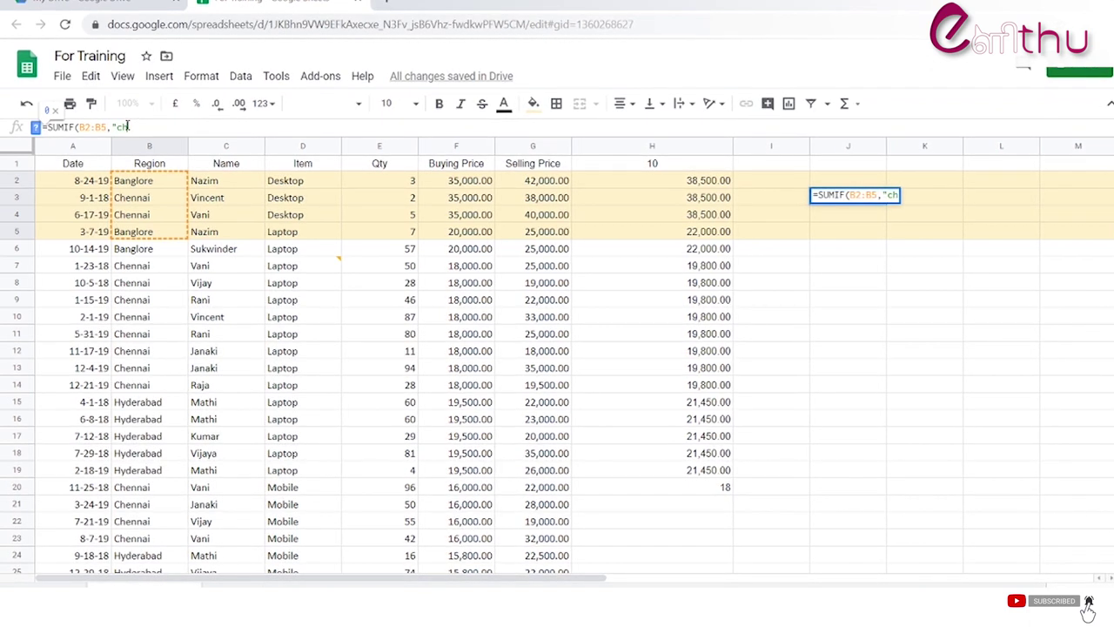
pyautogui.write('ennai",')
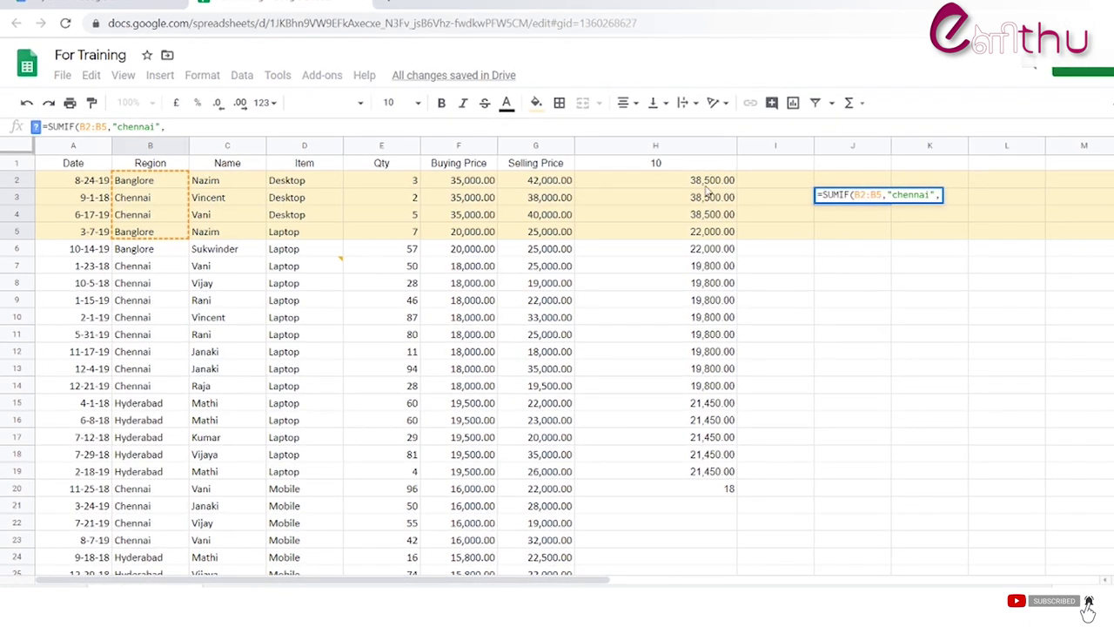
pyautogui.moveTo(708, 180); pyautogui.dragTo(627, 231)
pyautogui.write(')')
pyautogui.press('Return')
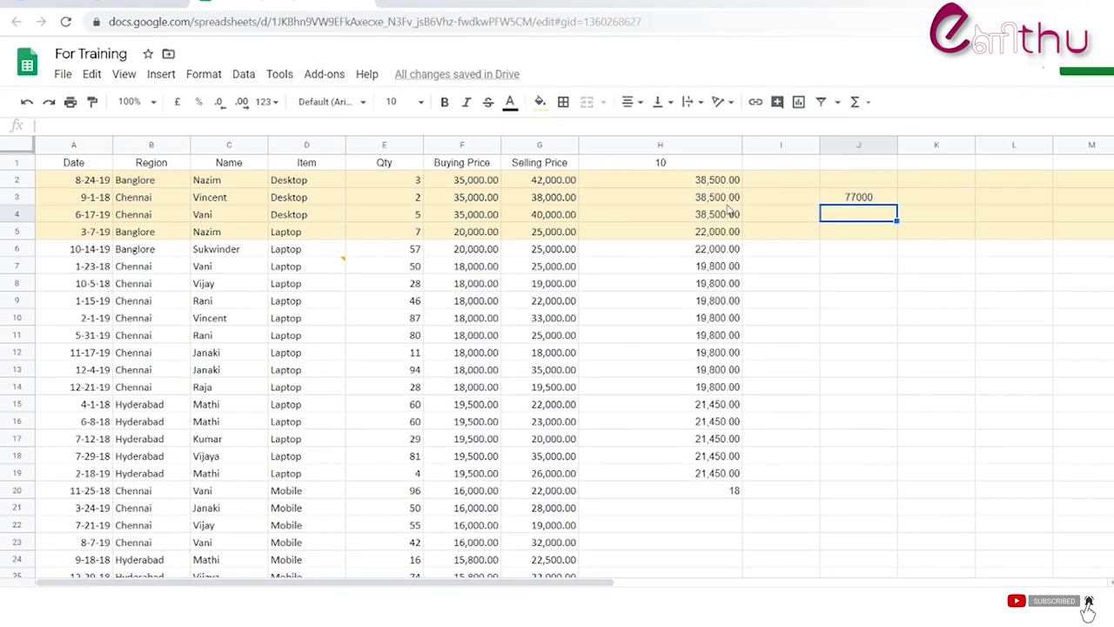
# Step: Change the SUMIF criterion to "banglore" so J3 totals 60500
pyautogui.press('Up')
pyautogui.doubleClick(130, 125)
pyautogui.write('b')
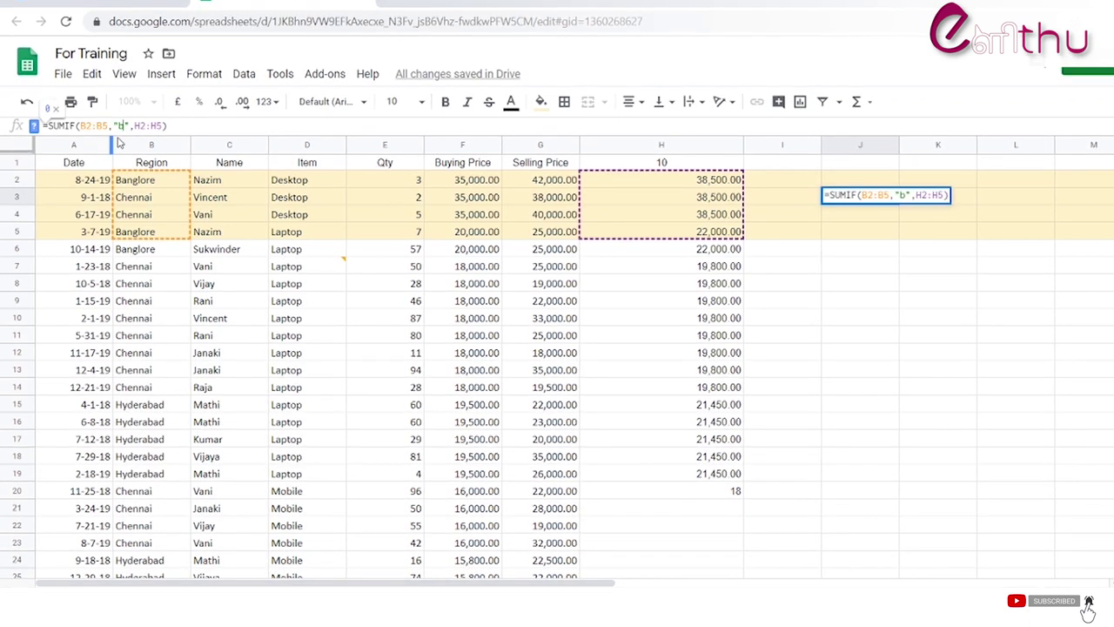
pyautogui.write('anglore')
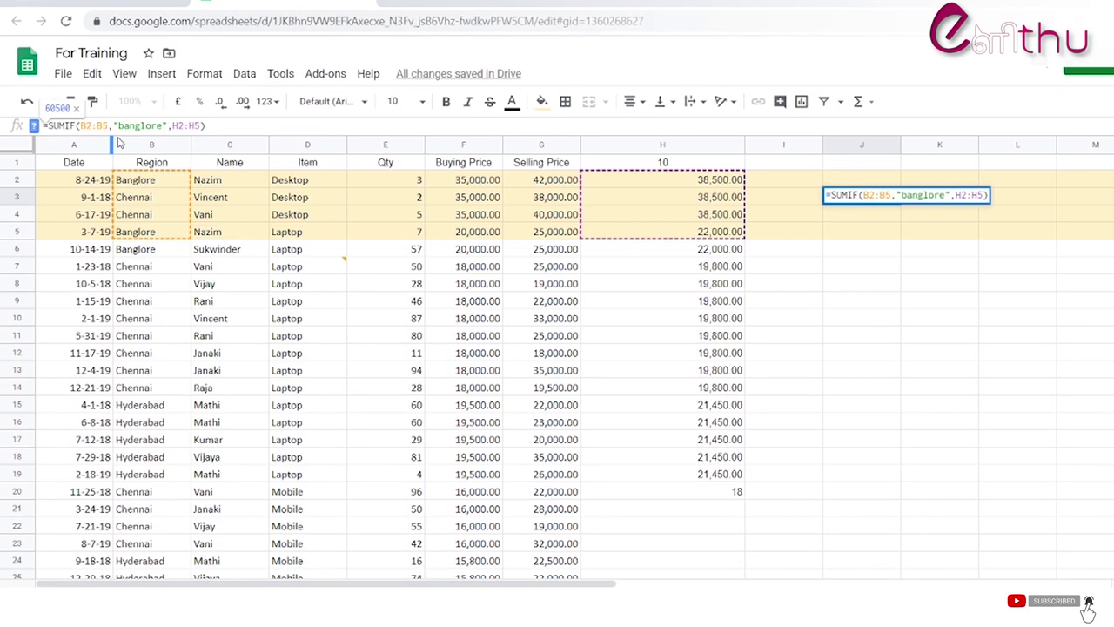
pyautogui.press('Return')
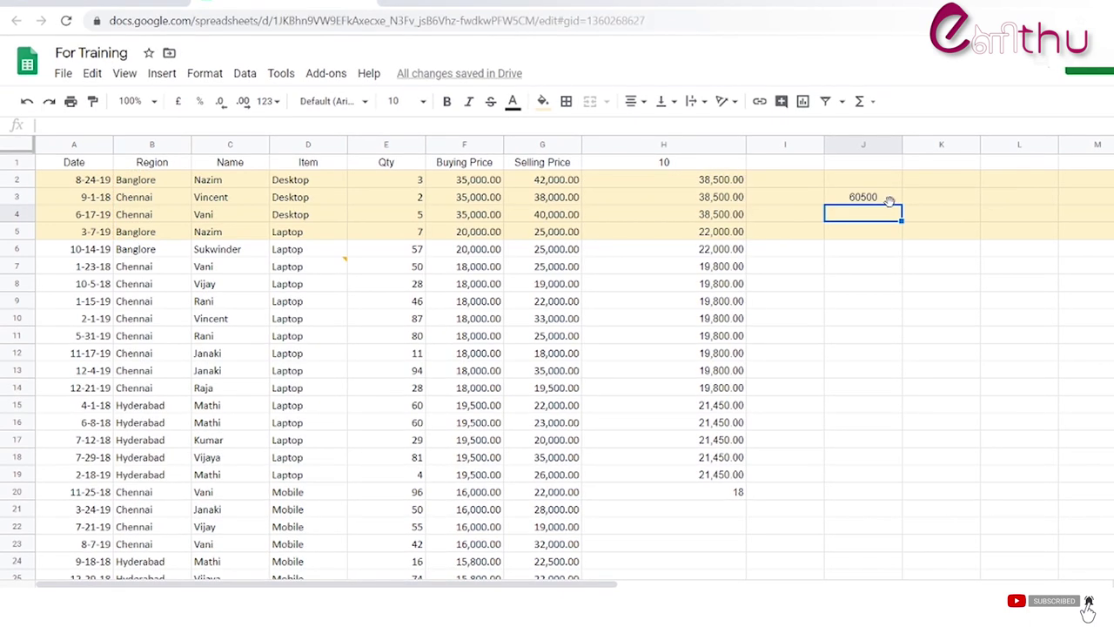
# Step: Clear J3's formula and start typing =countif in its place
pyautogui.doubleClick(889, 201)
pyautogui.moveTo(208, 125); pyautogui.dragTo(11, 123)
pyautogui.write('=')
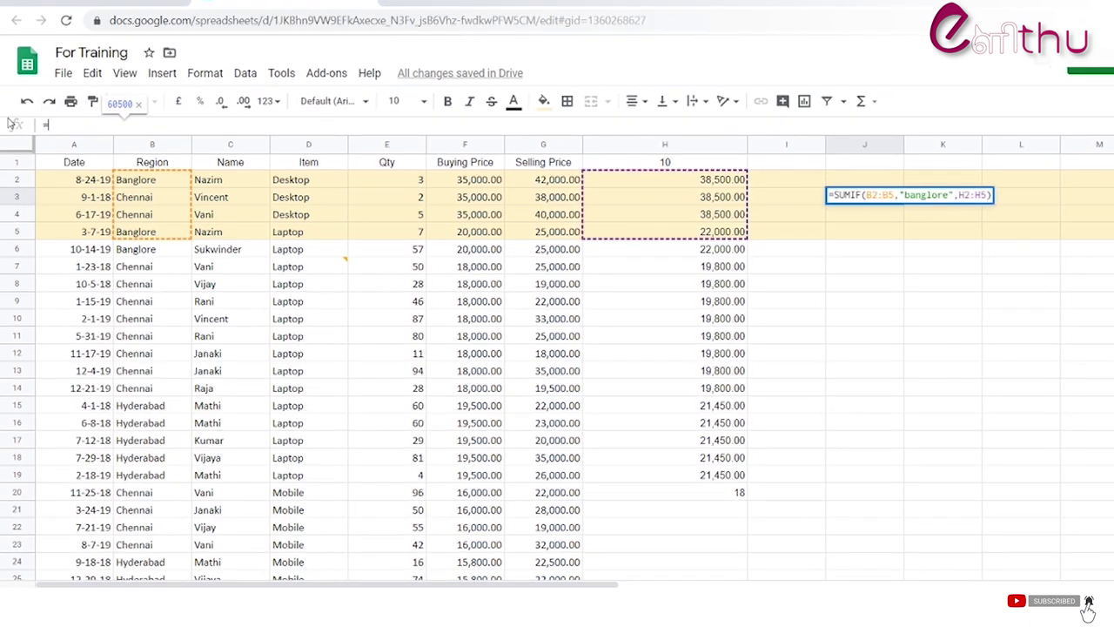
pyautogui.write('countif')
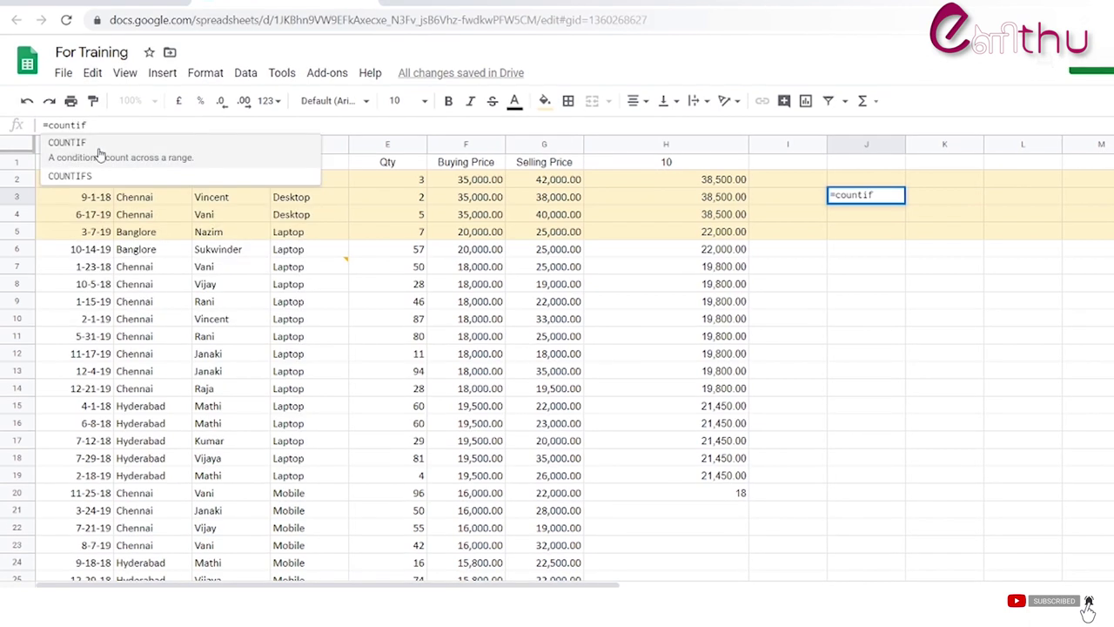
# Step: Make J3 =COUNTIF(B2:B5,"chennai"), counting 2 Chennai rows
pyautogui.click(99, 154)
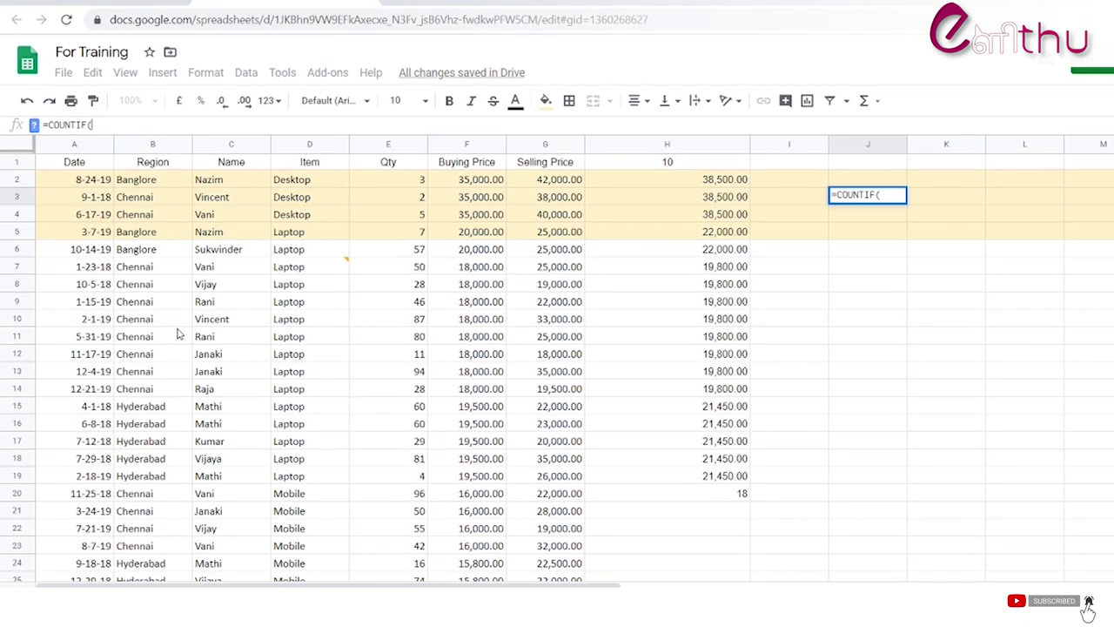
pyautogui.moveTo(148, 179); pyautogui.dragTo(150, 229)
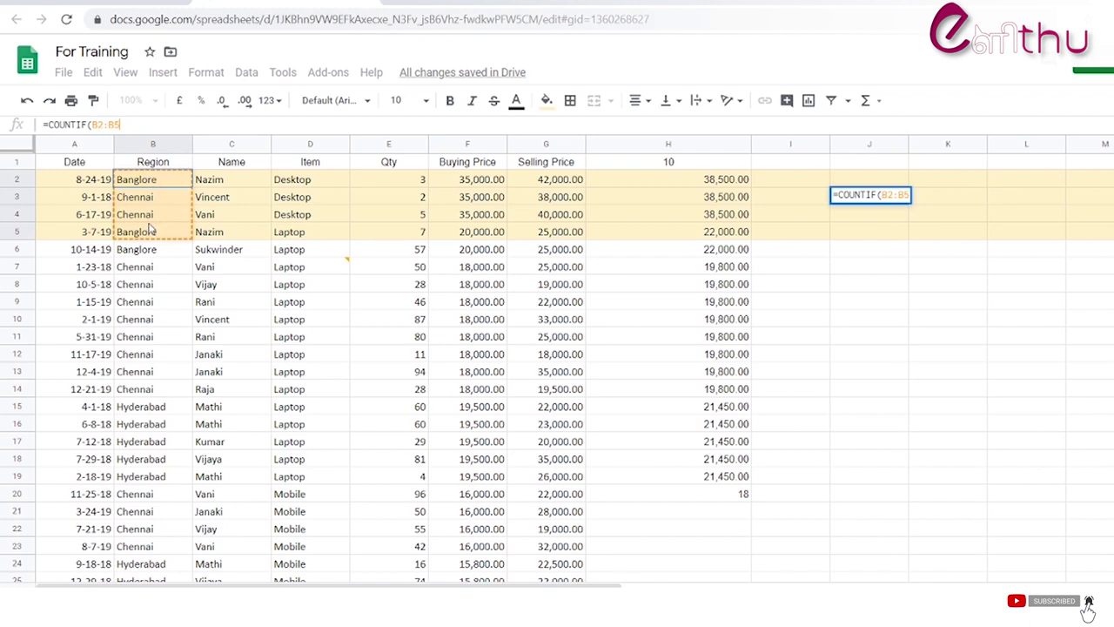
pyautogui.write(',')
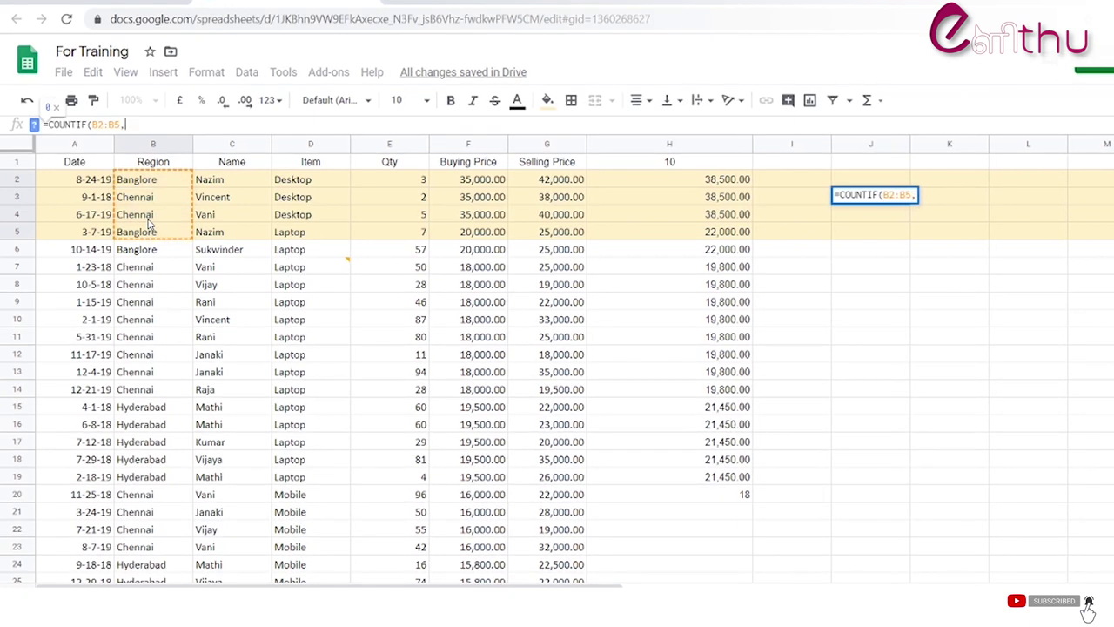
pyautogui.write('"chennai"')
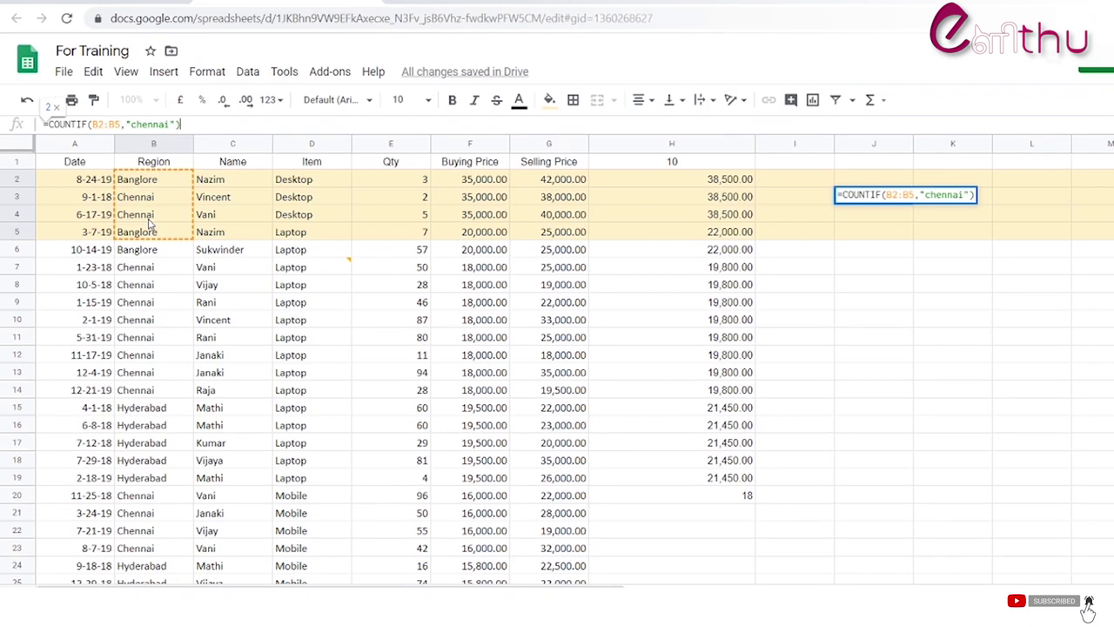
pyautogui.write(')')
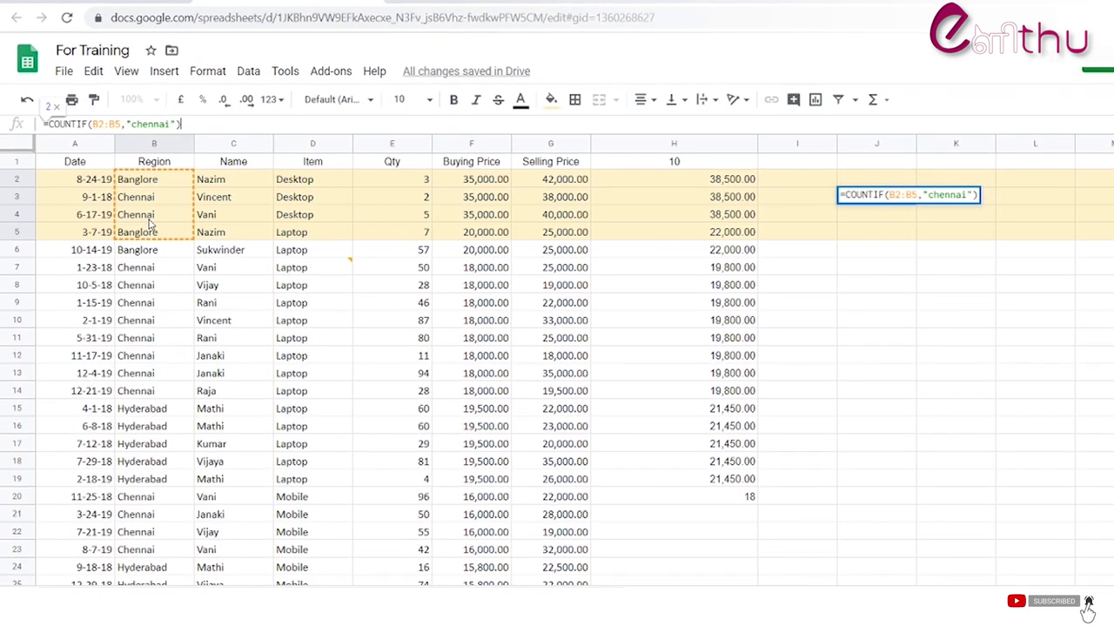
pyautogui.press('Return')
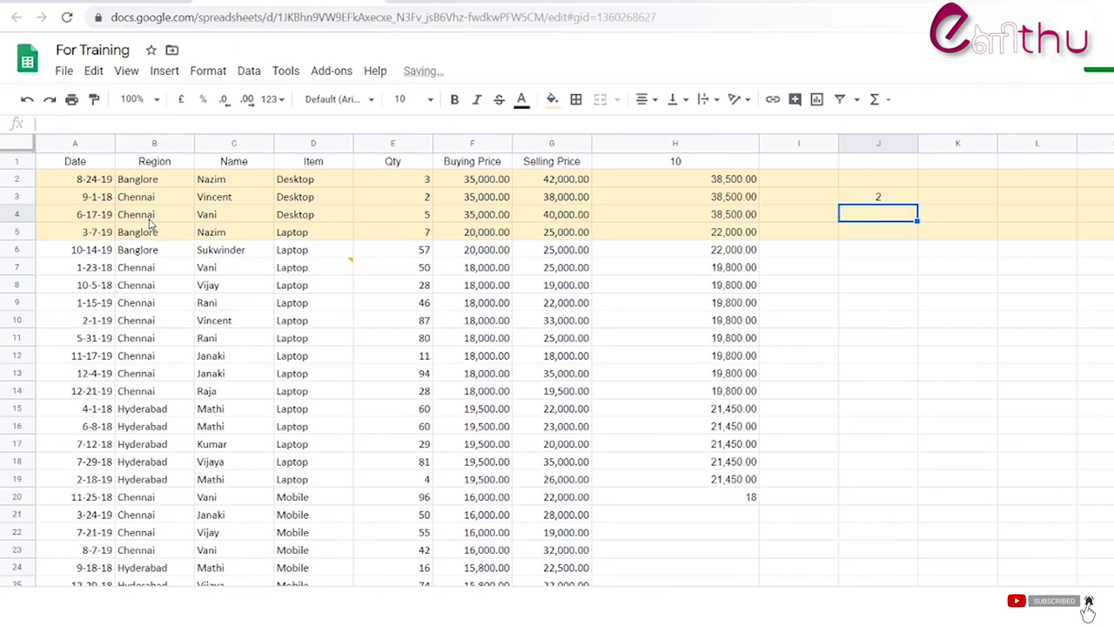
pyautogui.click(883, 198)
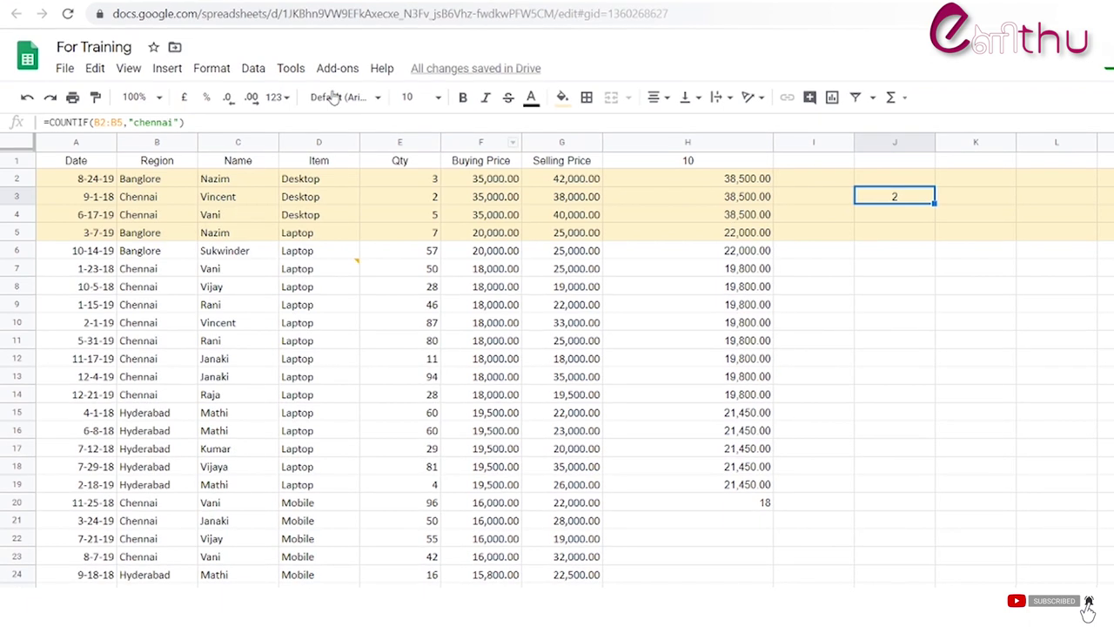
# Step: Replace J3 with =SUMIFS(H2:H5,B2:B5,"Banglore",D2:D5,"Laptop"), returning 22000
pyautogui.tripleClick(109, 122)
pyautogui.write('=sumifs')
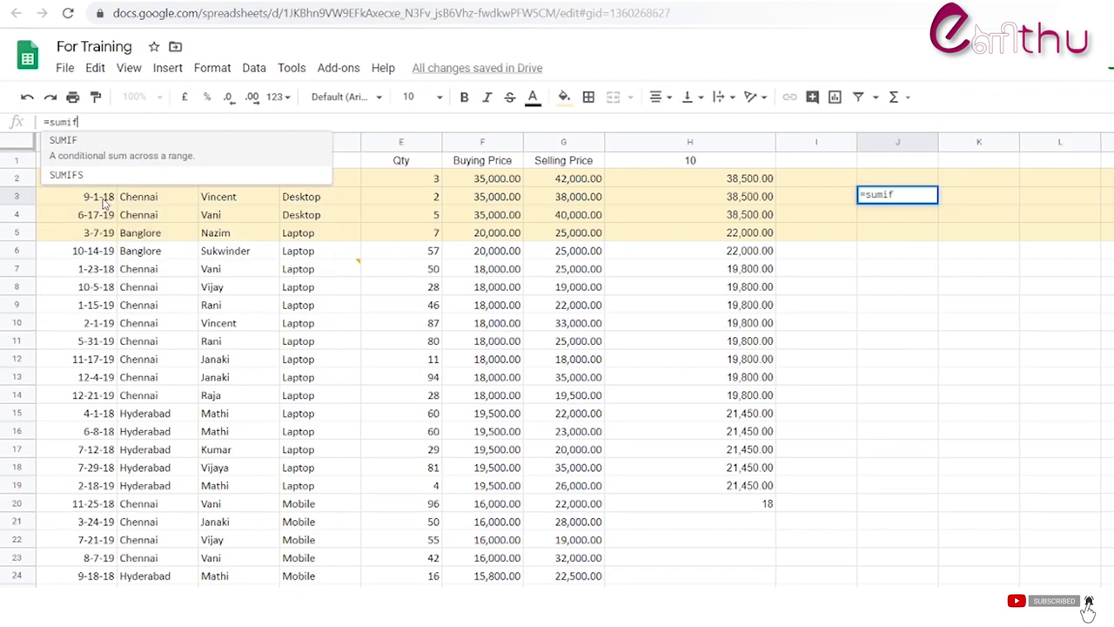
pyautogui.click(101, 148)
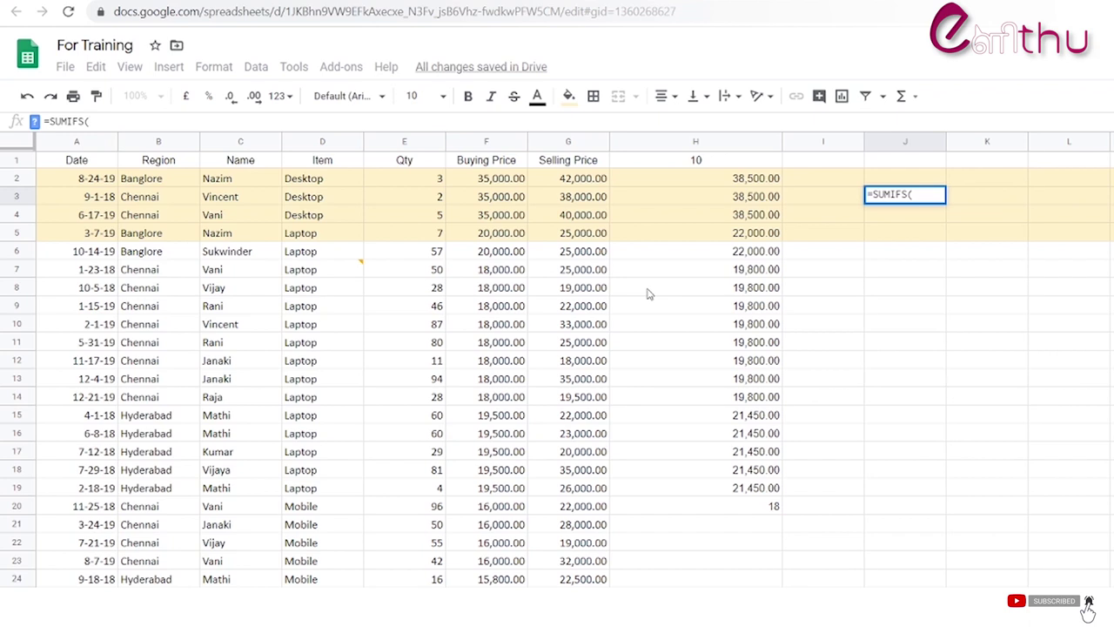
pyautogui.moveTo(740, 178); pyautogui.dragTo(757, 232)
pyautogui.write(',')
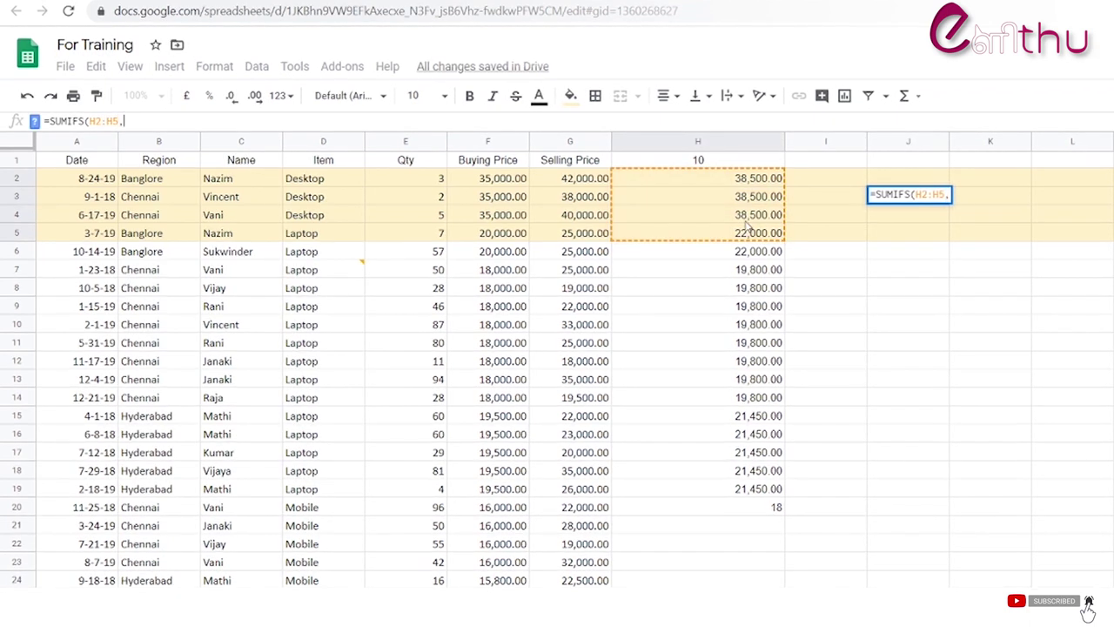
pyautogui.moveTo(174, 181); pyautogui.dragTo(159, 231)
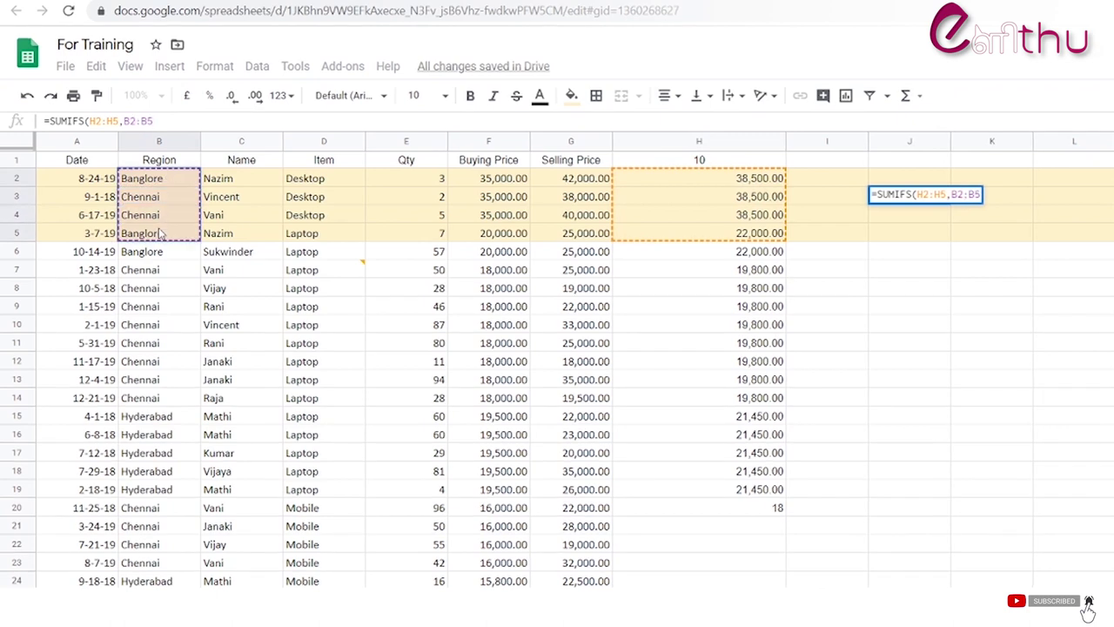
pyautogui.write(',"')
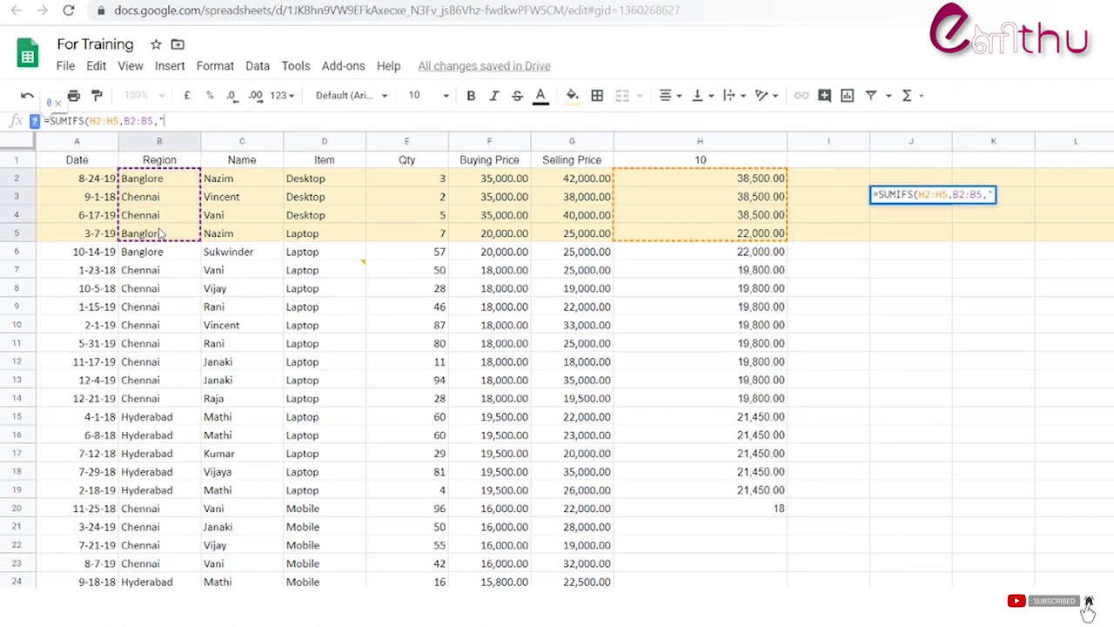
pyautogui.write('Banglore",')
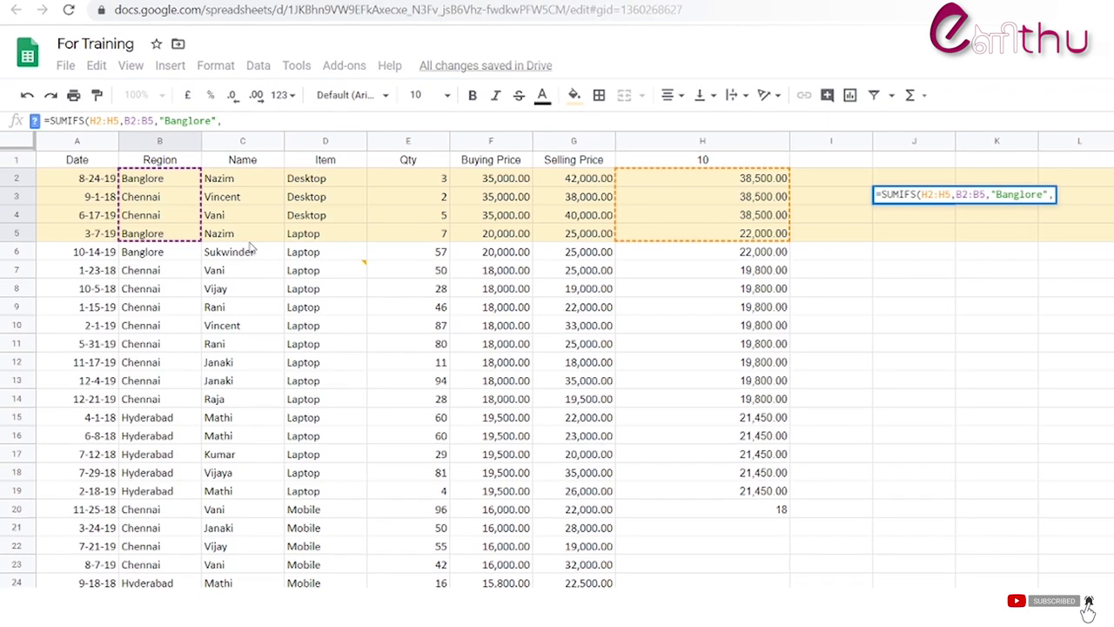
pyautogui.moveTo(304, 181); pyautogui.dragTo(318, 235)
pyautogui.write(',"')
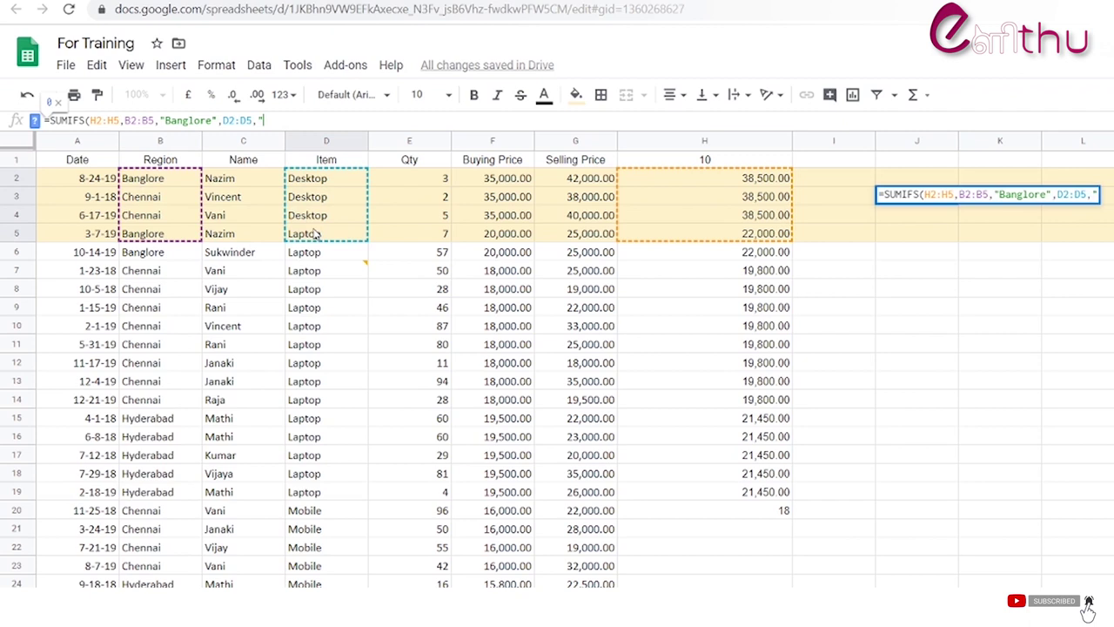
pyautogui.write('Laptop")')
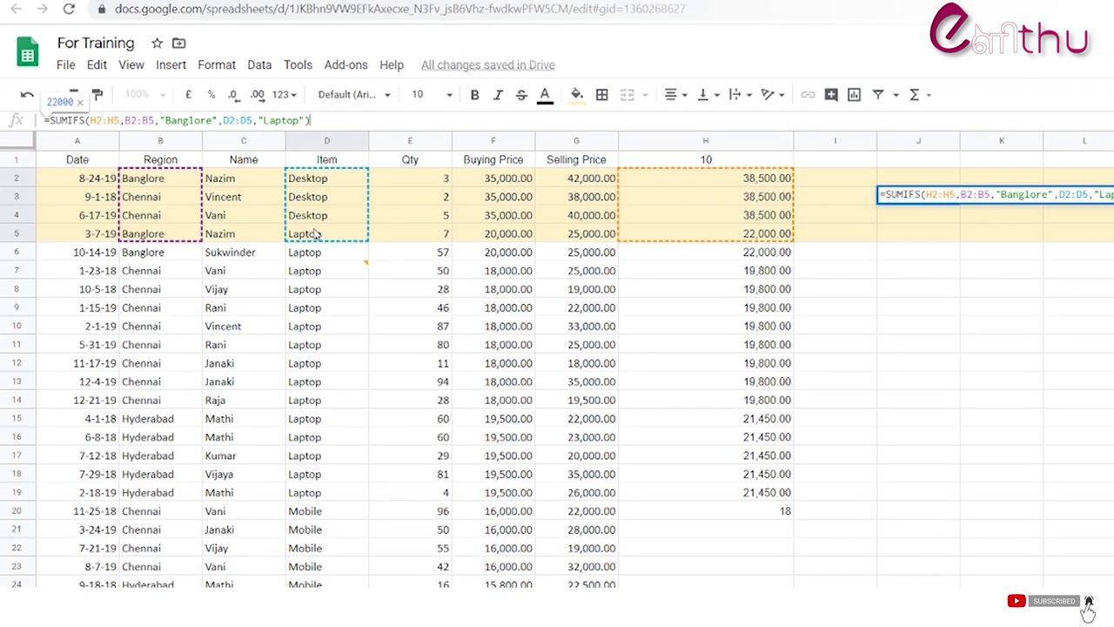
pyautogui.press('Return')
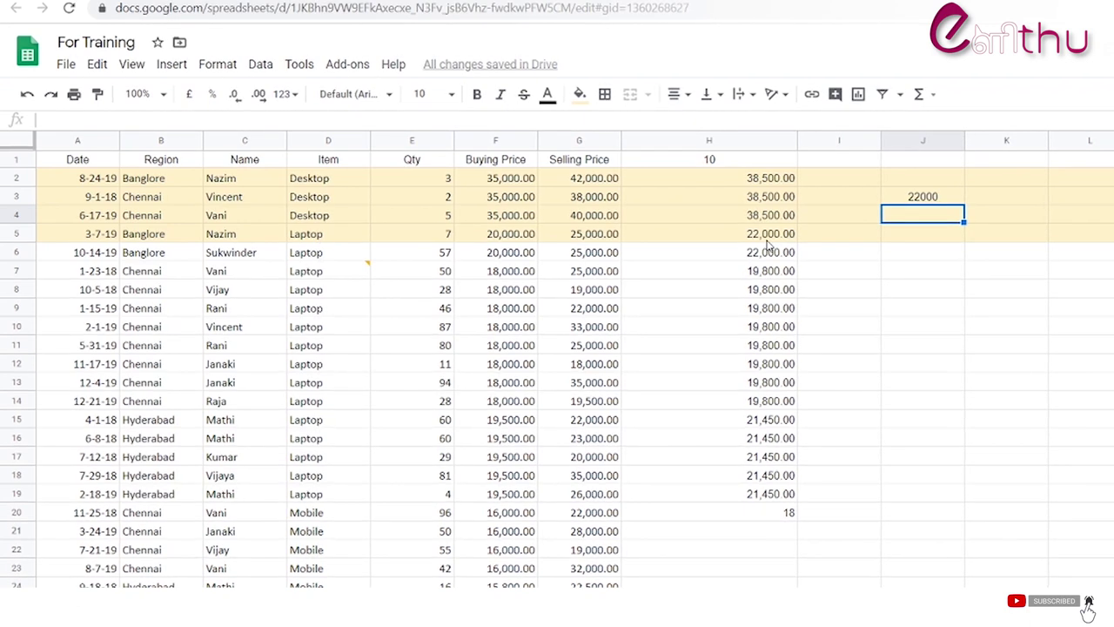
# Step: Review and recommit the SUMIFS formula, then undo to clear J3
pyautogui.click(924, 197)
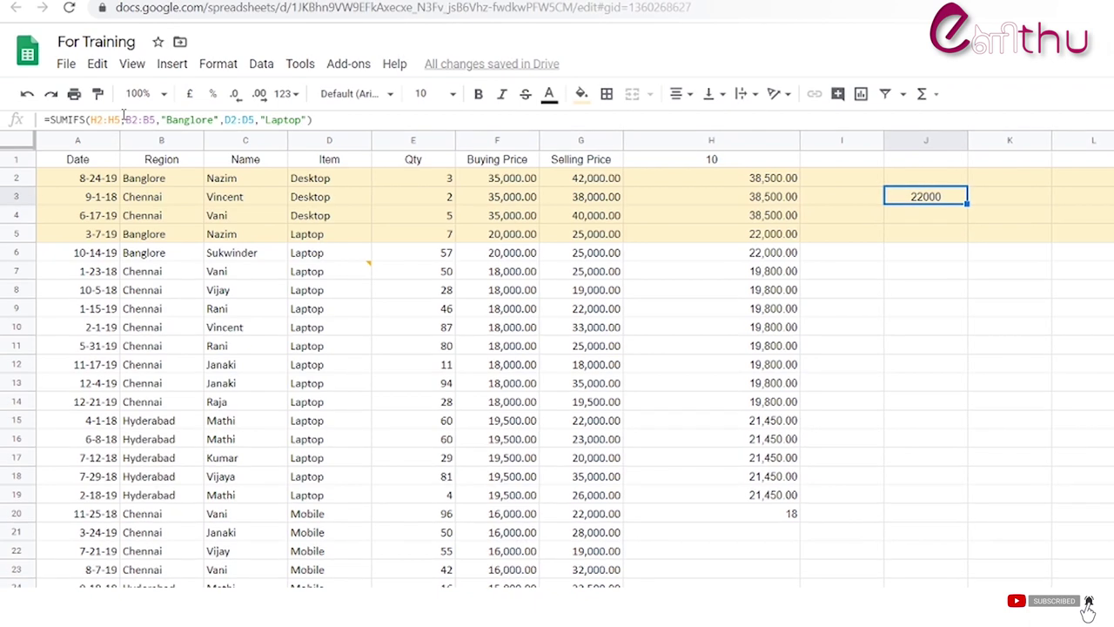
pyautogui.moveTo(131, 120); pyautogui.dragTo(295, 119)
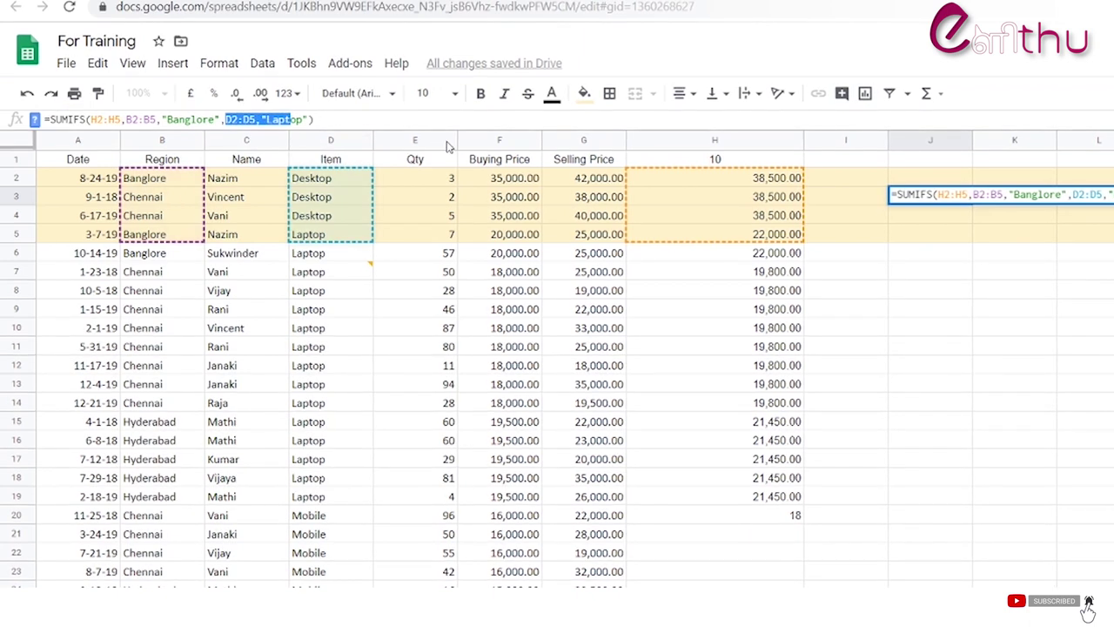
pyautogui.press('Return')
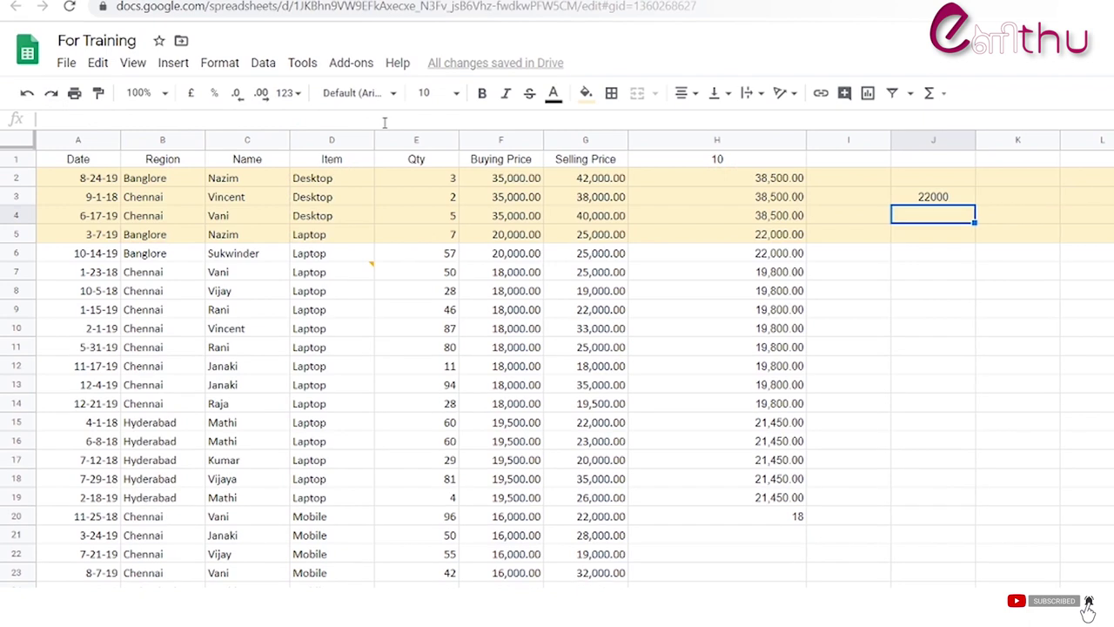
pyautogui.hotkey('ctrl', 'z')
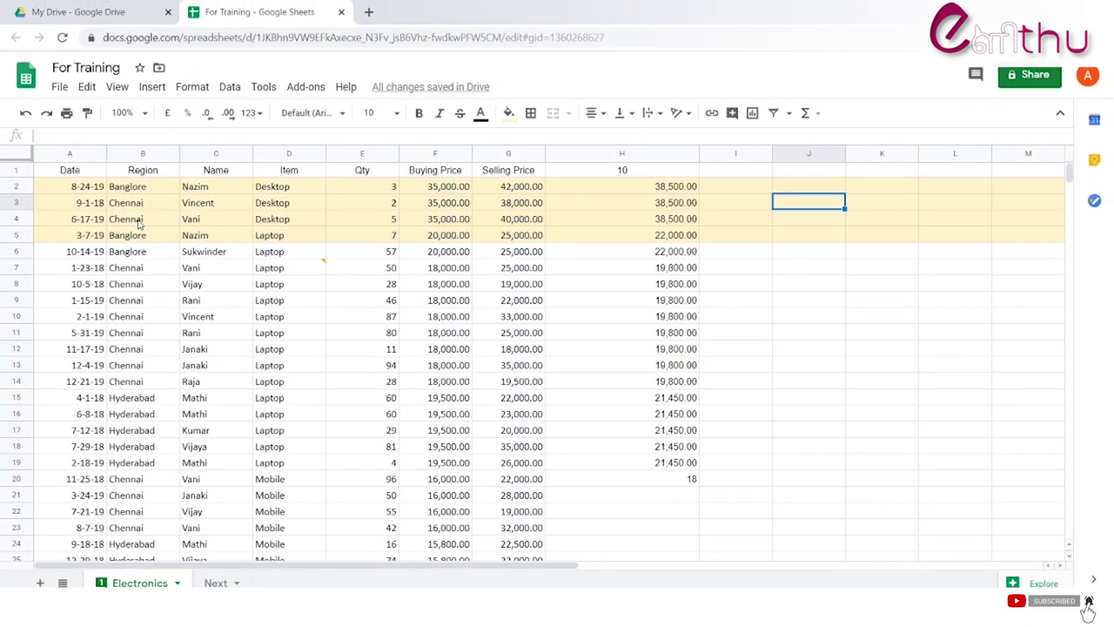
# Step: Enter ="Chennai" & " Tamilnadu" in J3 as a text-joining test
pyautogui.write('=')
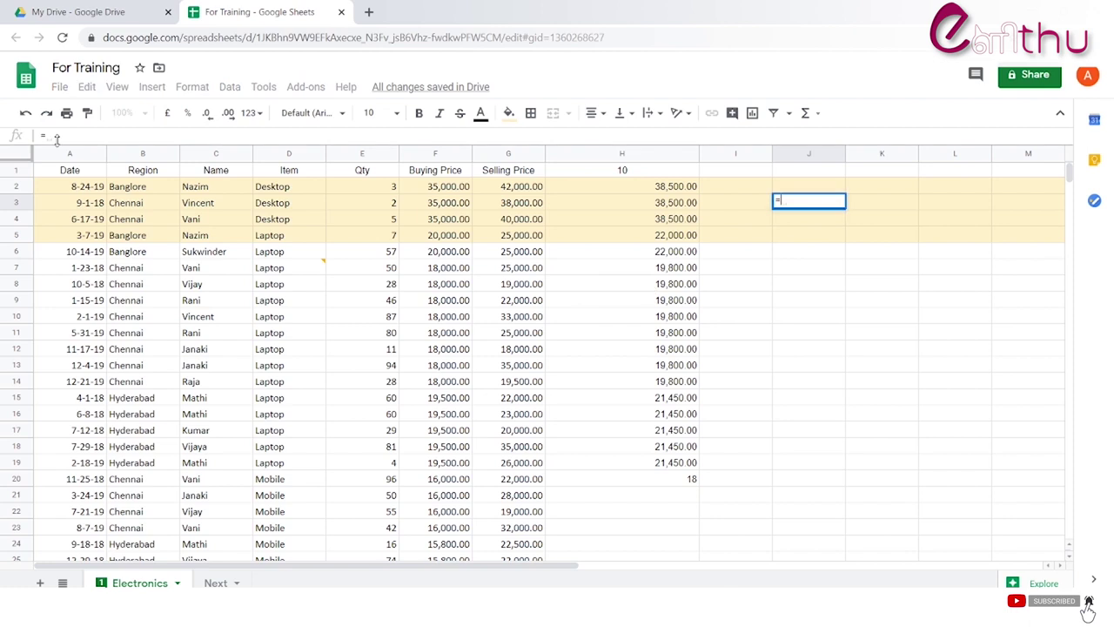
pyautogui.write('"C')
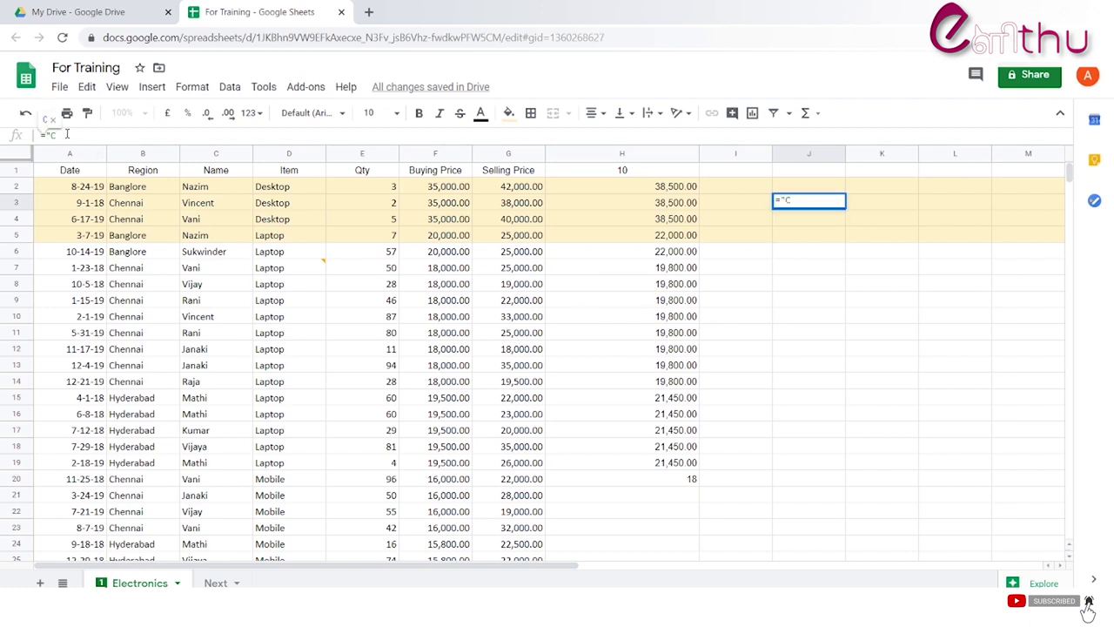
pyautogui.write('hennai"')
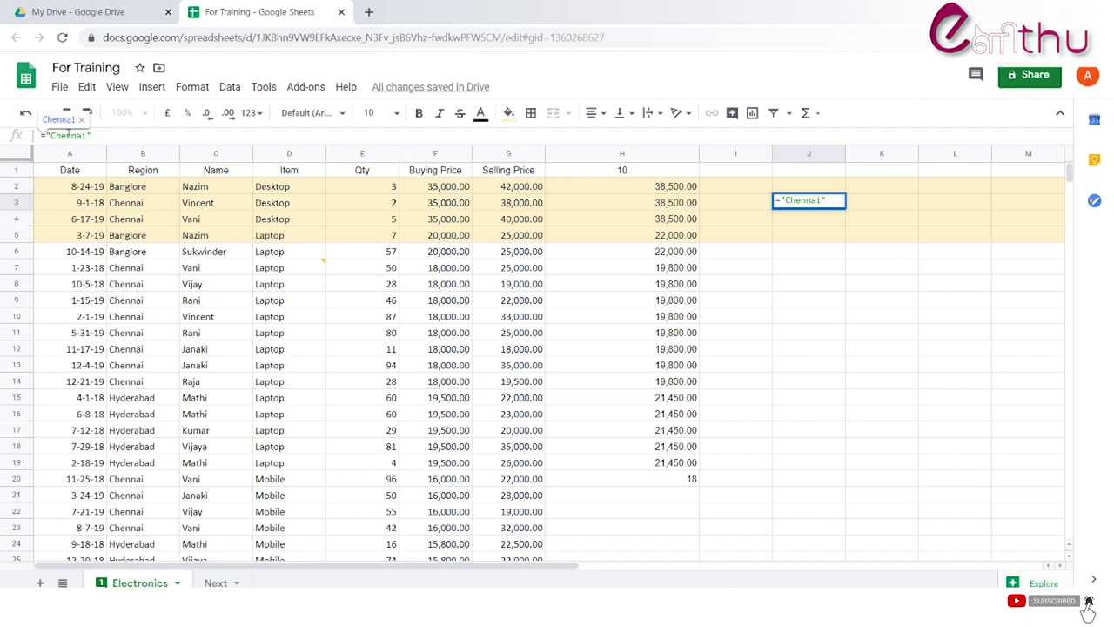
pyautogui.write('&')
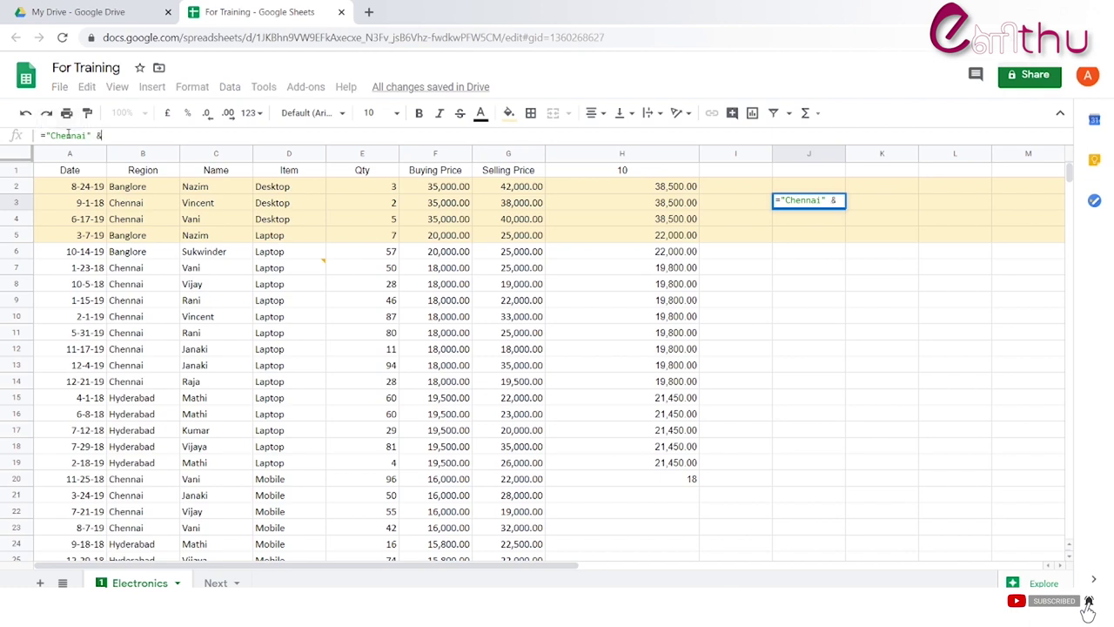
pyautogui.write(' "')
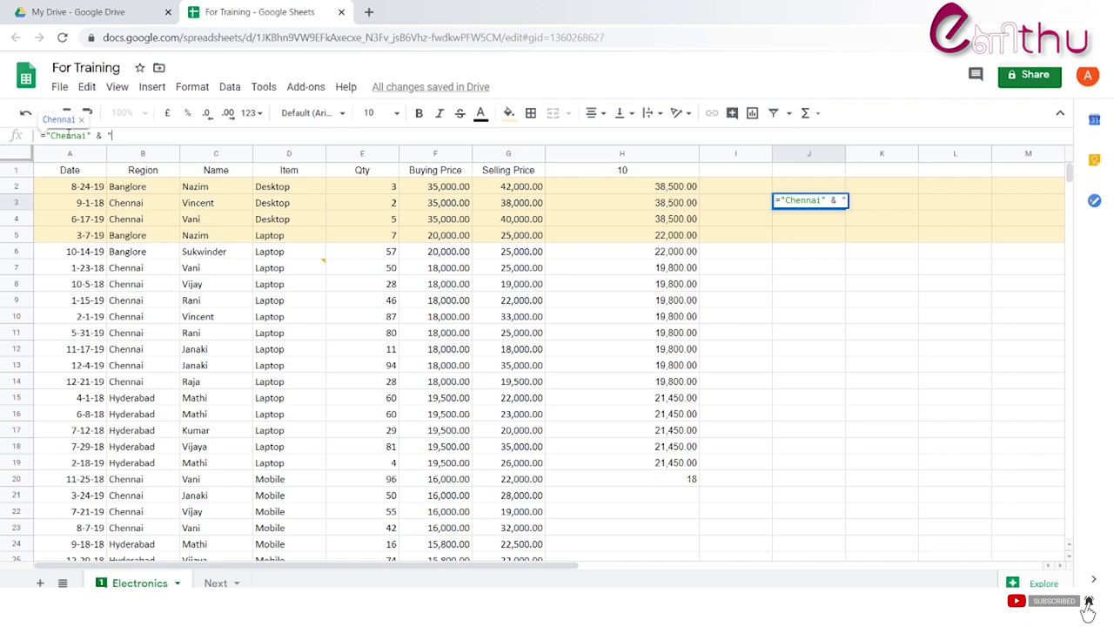
pyautogui.write(' Tami')
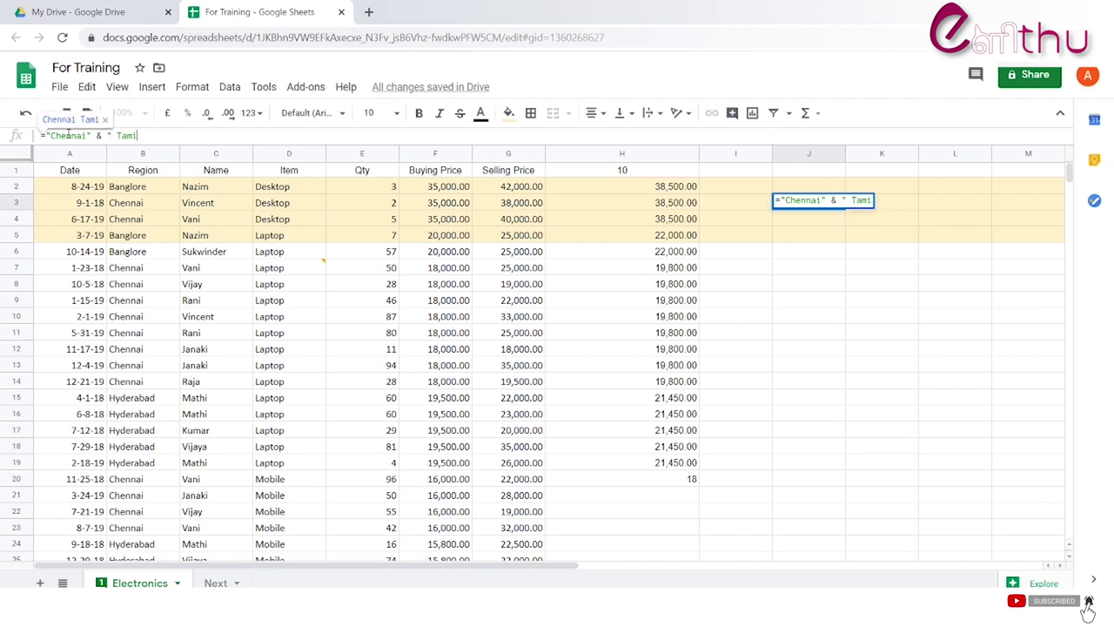
pyautogui.write('lnadu"')
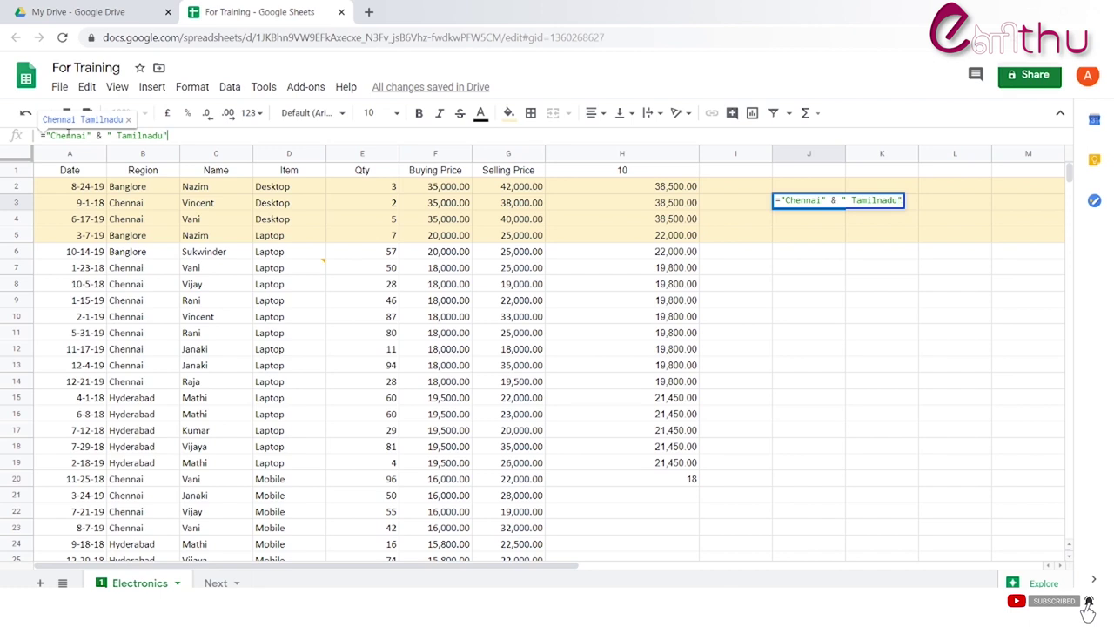
pyautogui.press('Return')
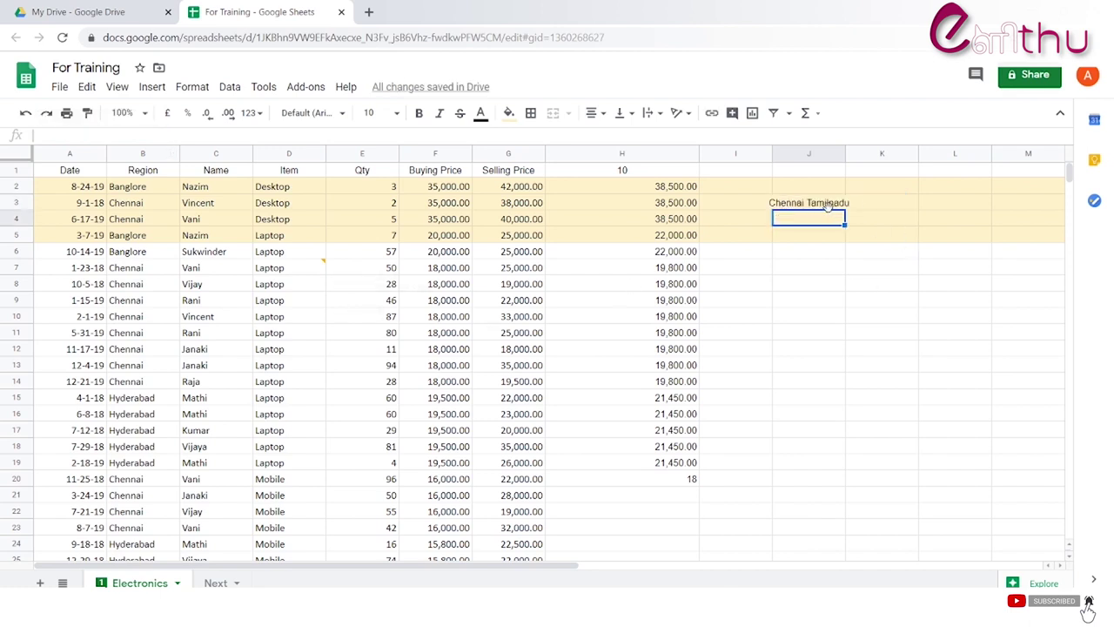
# Step: Replace it with =B2&" "&C2 so J3 shows Banglore Nazim
pyautogui.click(827, 207)
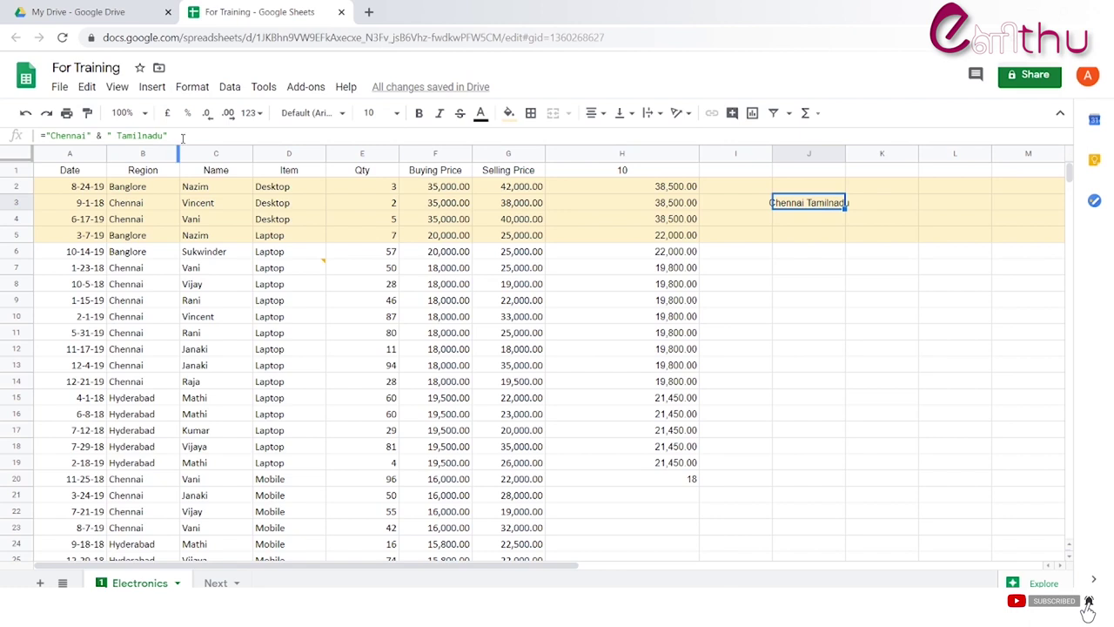
pyautogui.tripleClick(182, 138)
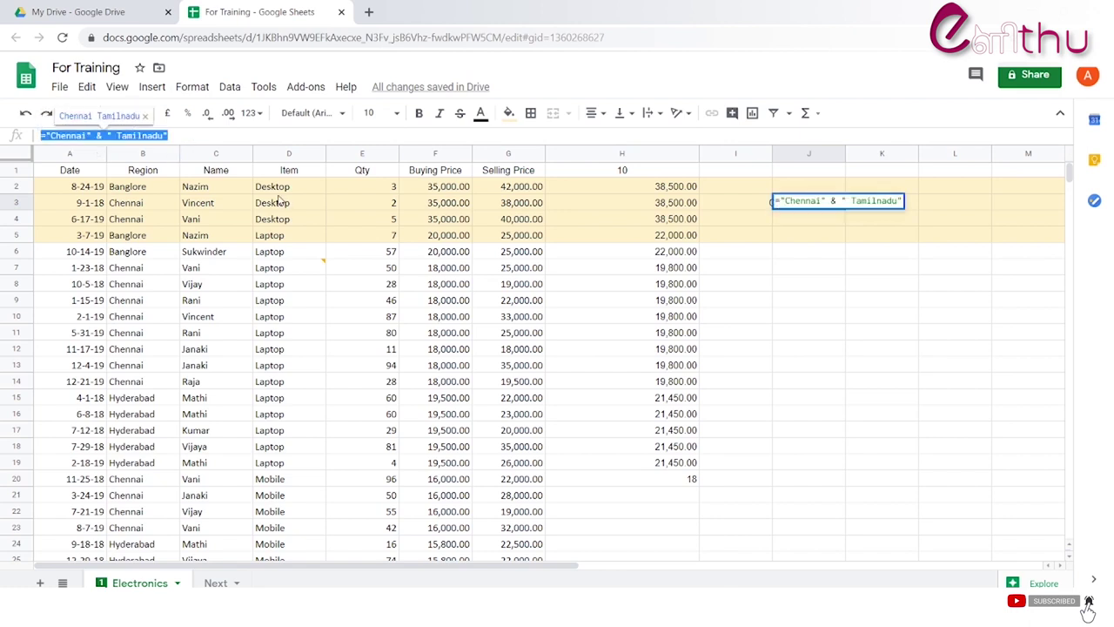
pyautogui.write('=')
pyautogui.click(140, 188)
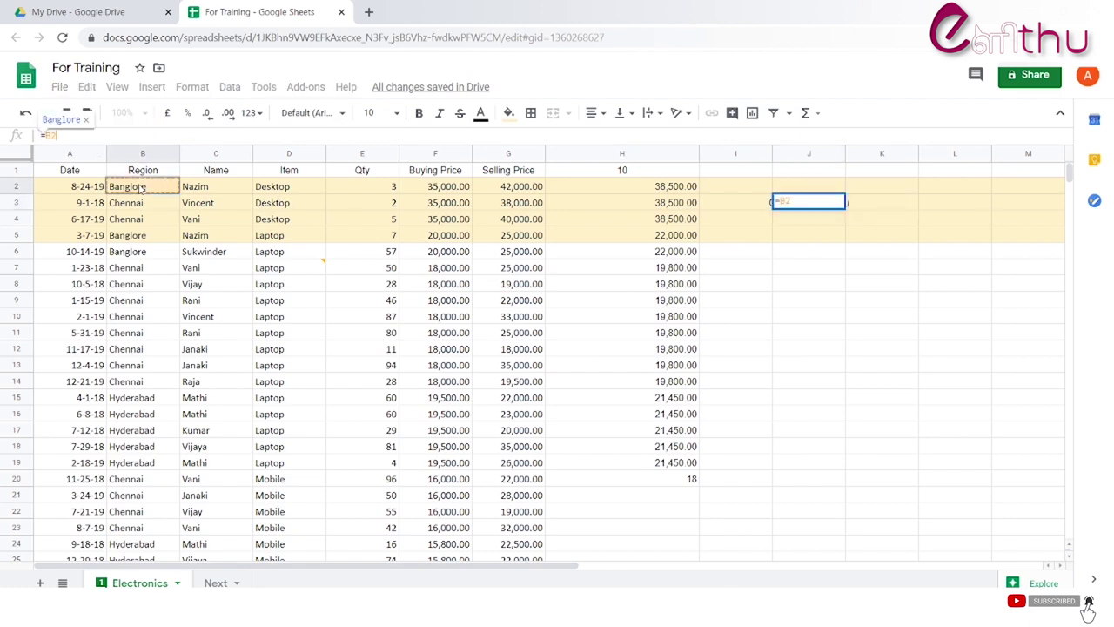
pyautogui.write('&')
pyautogui.click(222, 193)
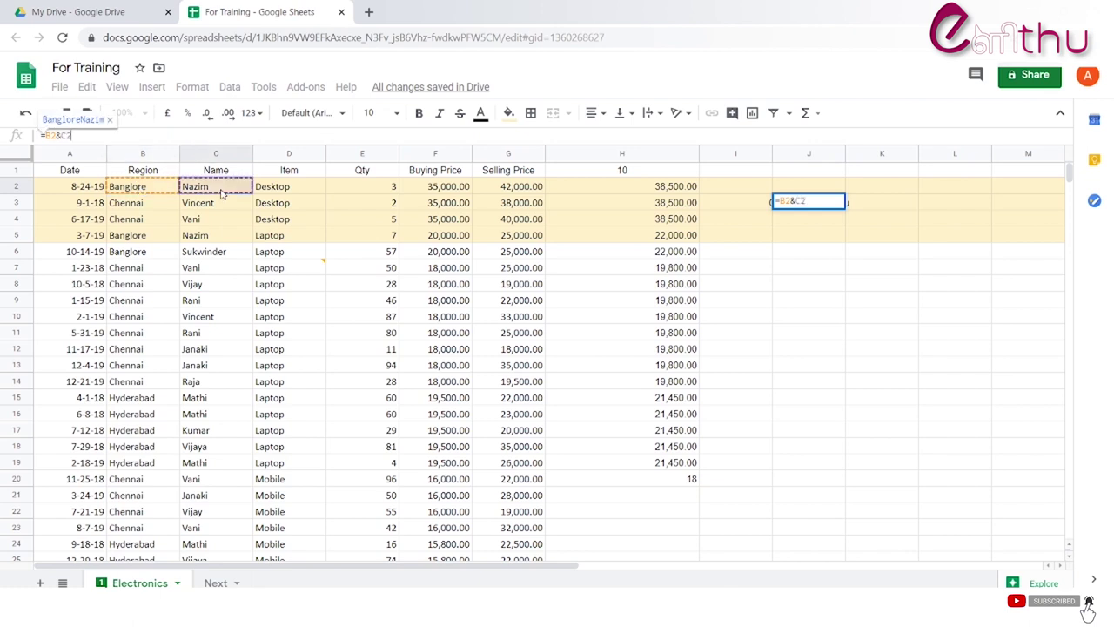
pyautogui.press('Return')
pyautogui.press('Up')
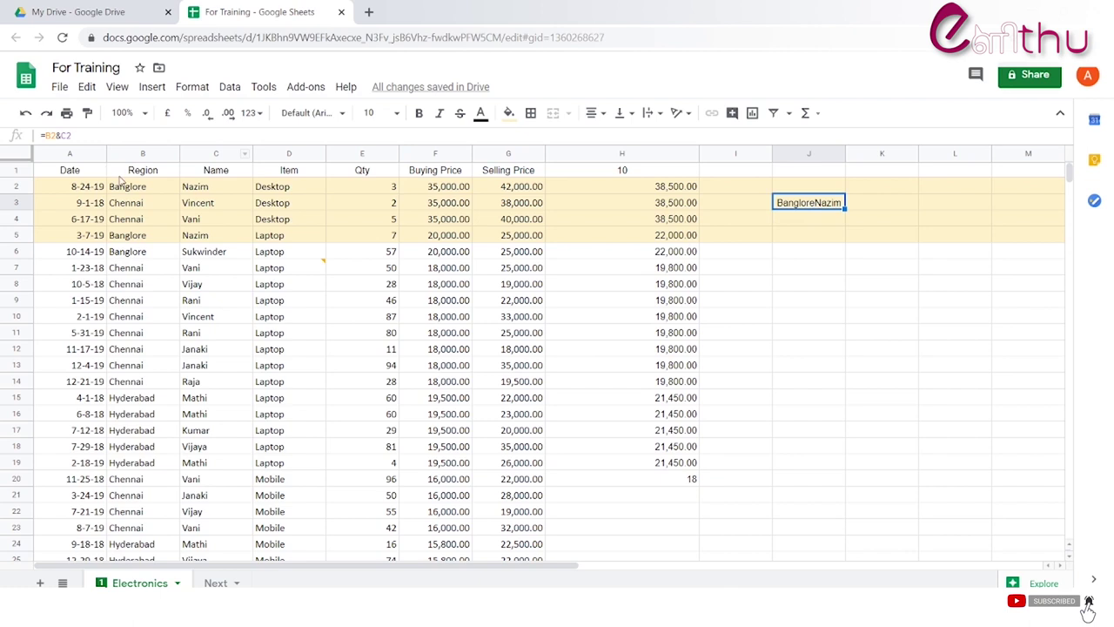
pyautogui.press('F2')
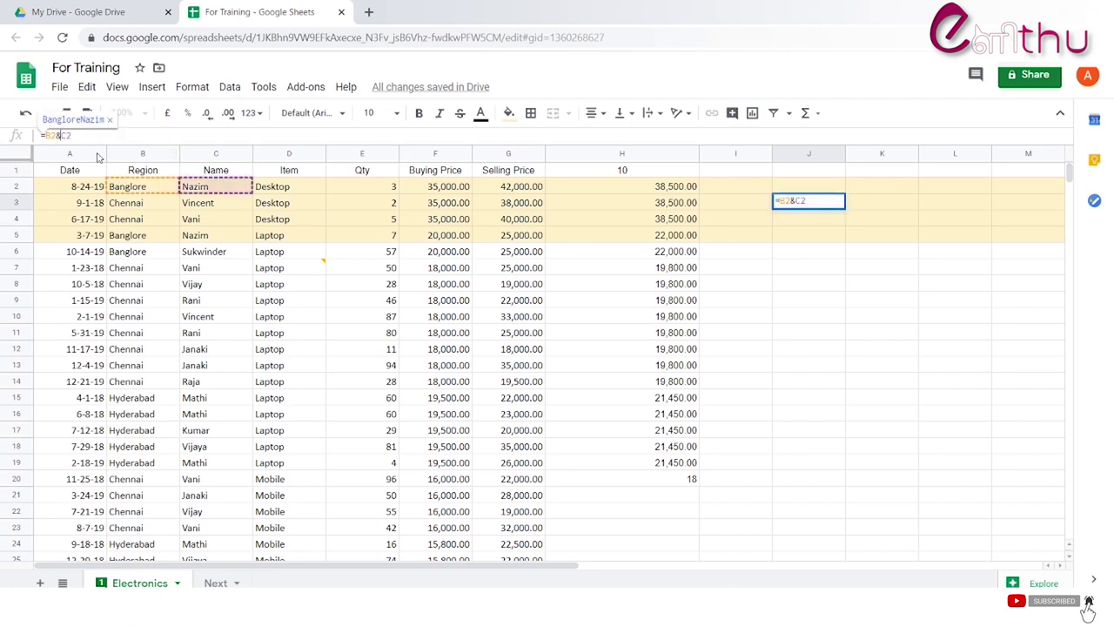
pyautogui.write('"')
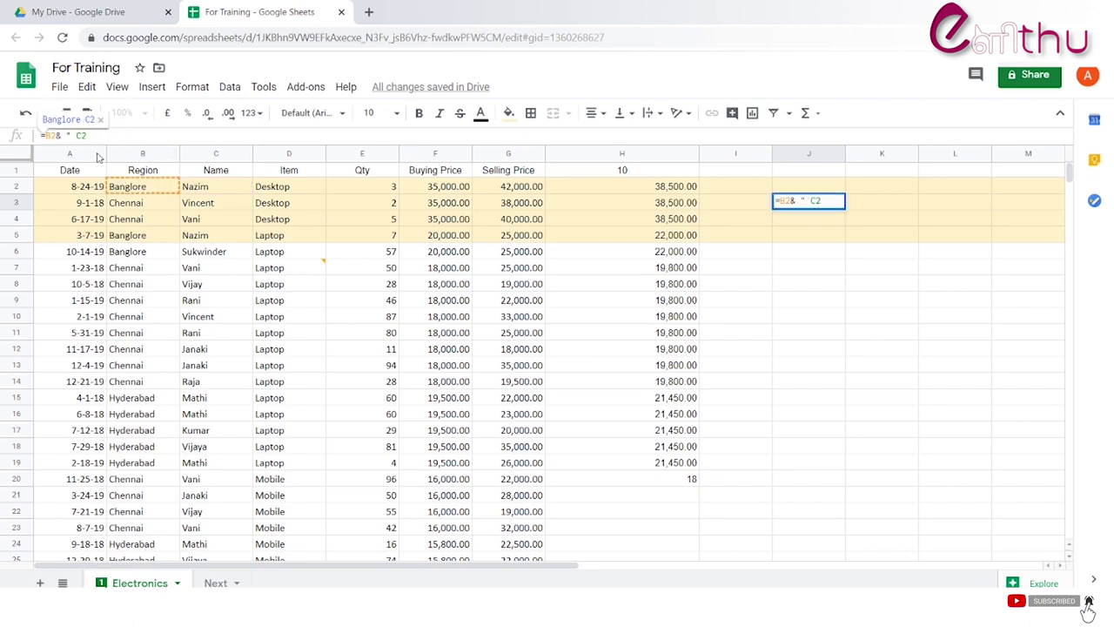
pyautogui.write(' " &')
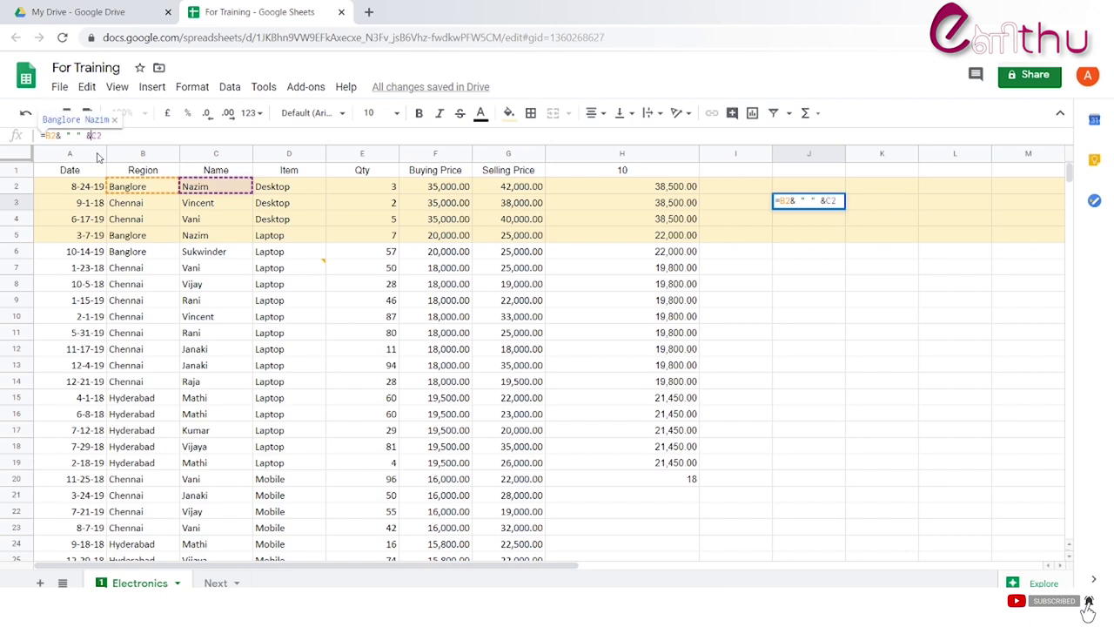
pyautogui.press('Return')
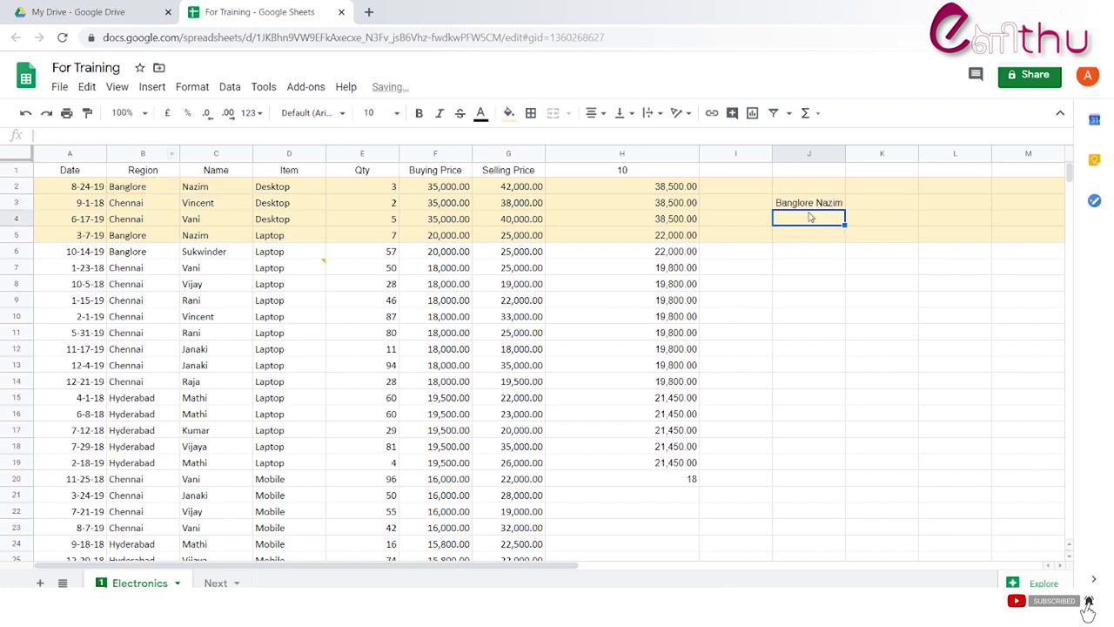
# Step: Copy J3's joining formula and paste it into J4
pyautogui.click(802, 209)
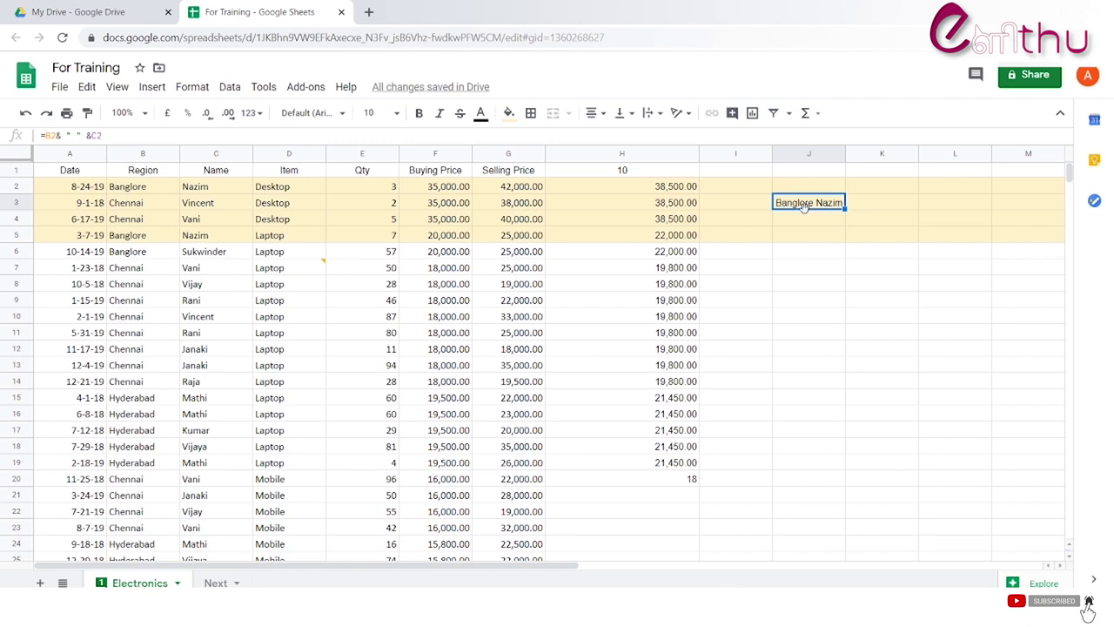
pyautogui.hotkey('ctrl', 'c')
pyautogui.click(818, 225)
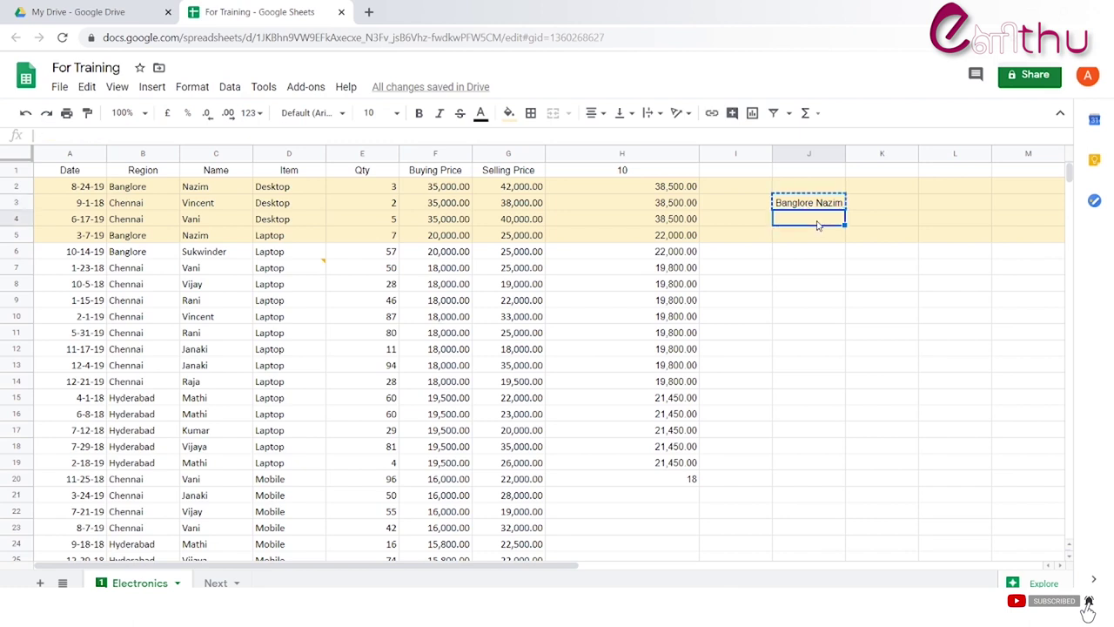
pyautogui.hotkey('ctrl', 'v')
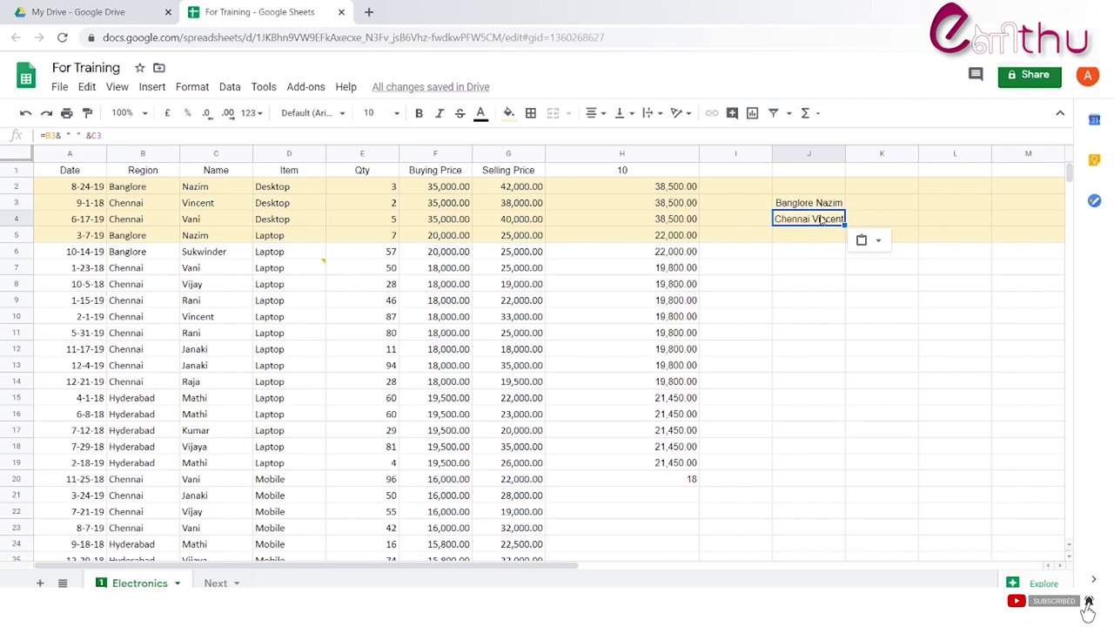
pyautogui.rightClick(819, 221)
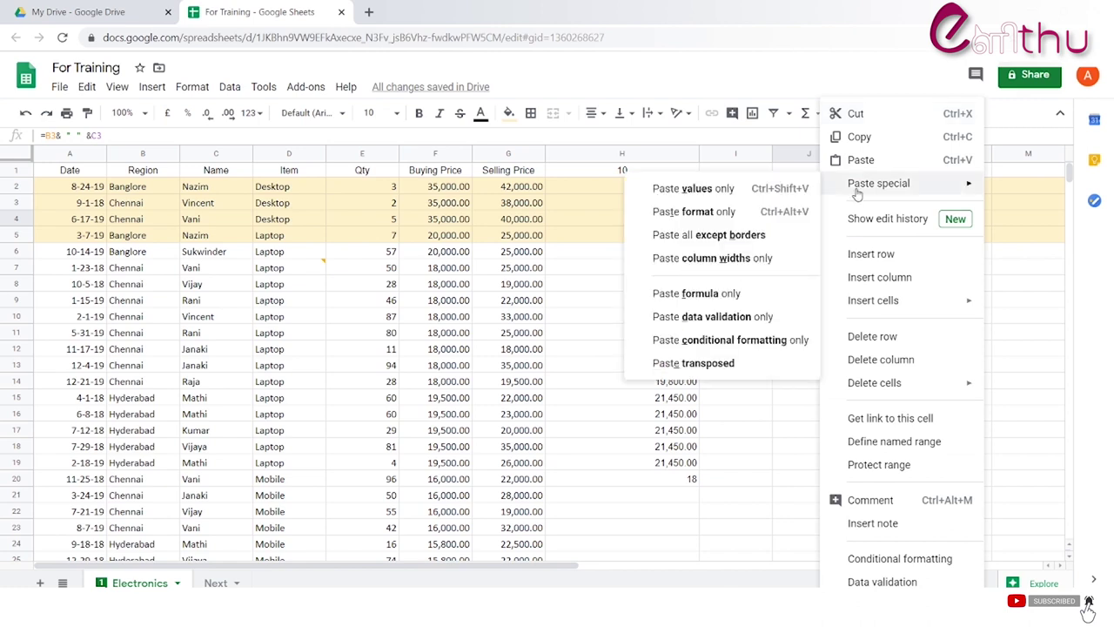
pyautogui.click(717, 189)
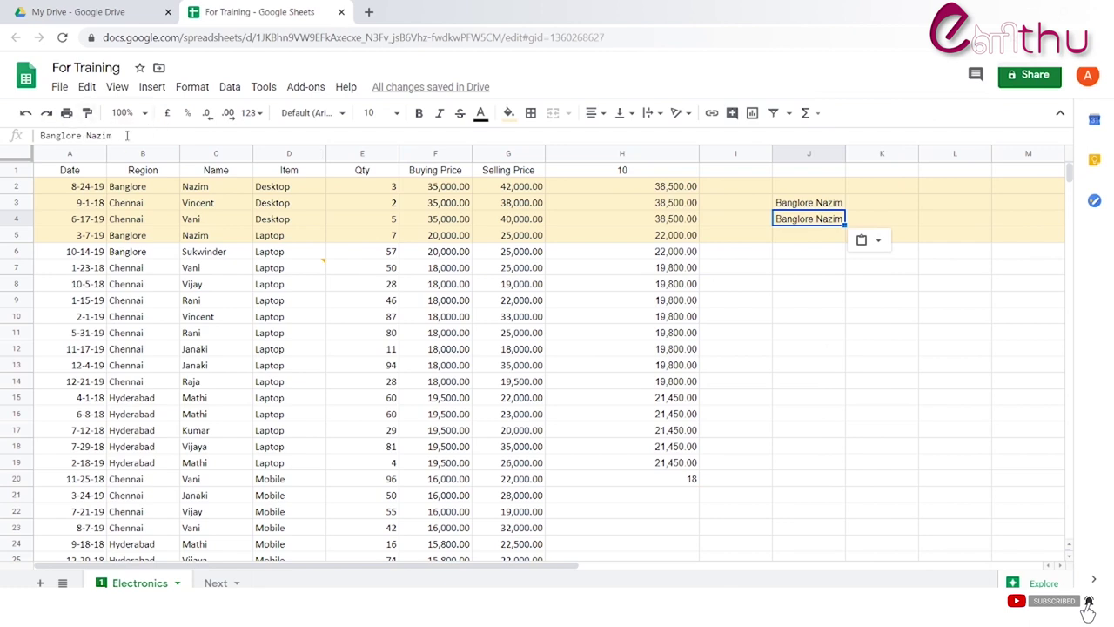
pyautogui.press('Up')
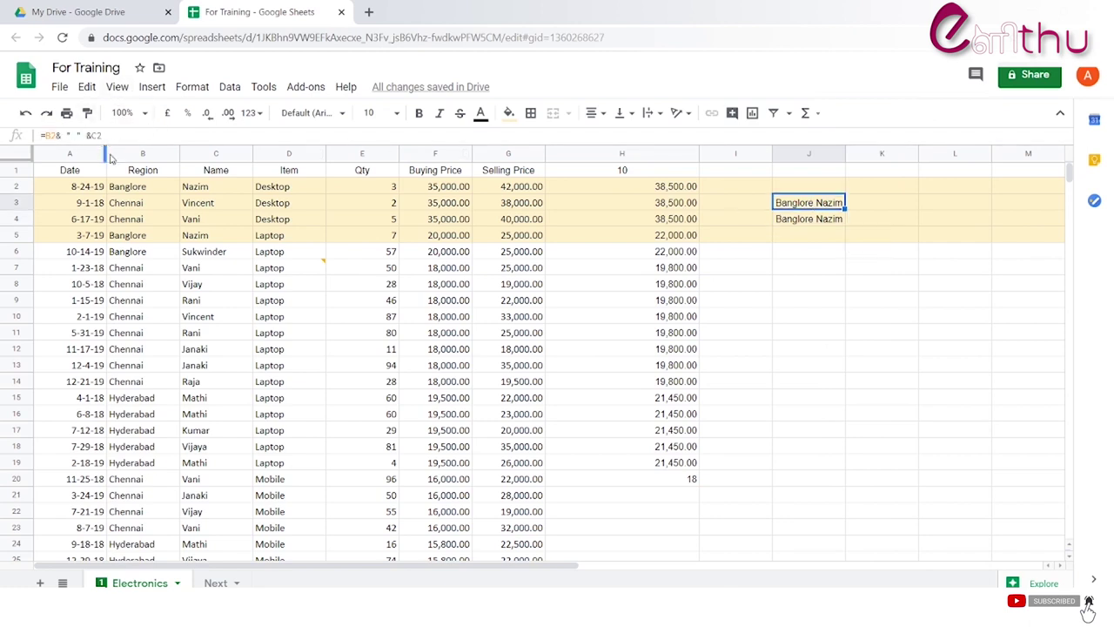
pyautogui.press('Down')
pyautogui.click(667, 383)
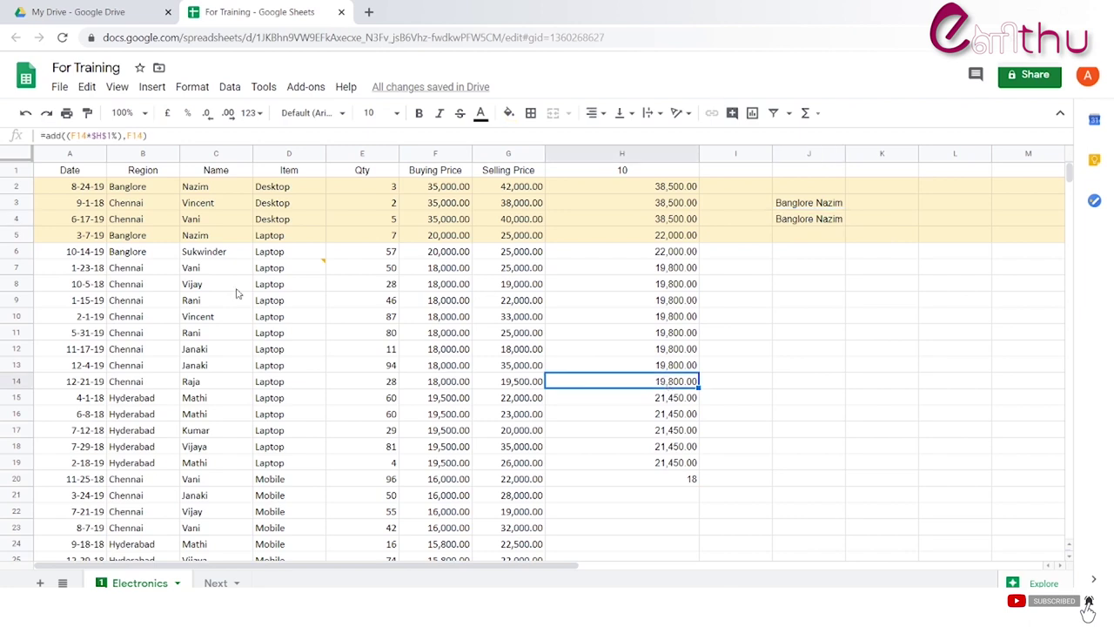
pyautogui.rightClick(645, 381)
pyautogui.click(687, 137)
pyautogui.click(804, 382)
pyautogui.rightClick(802, 382)
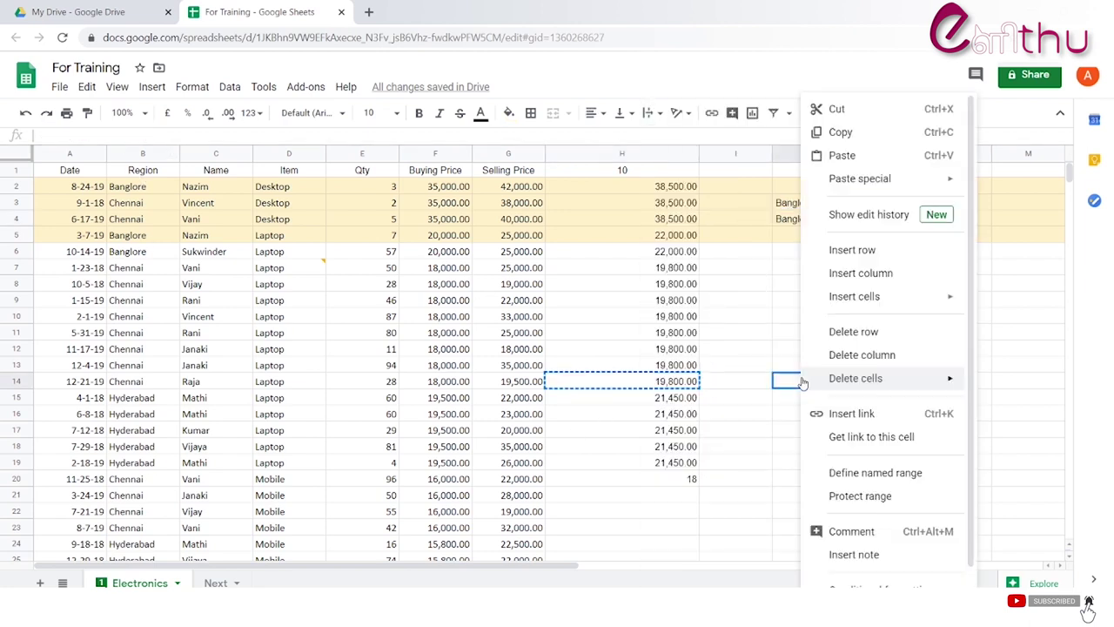
pyautogui.moveTo(880, 183)
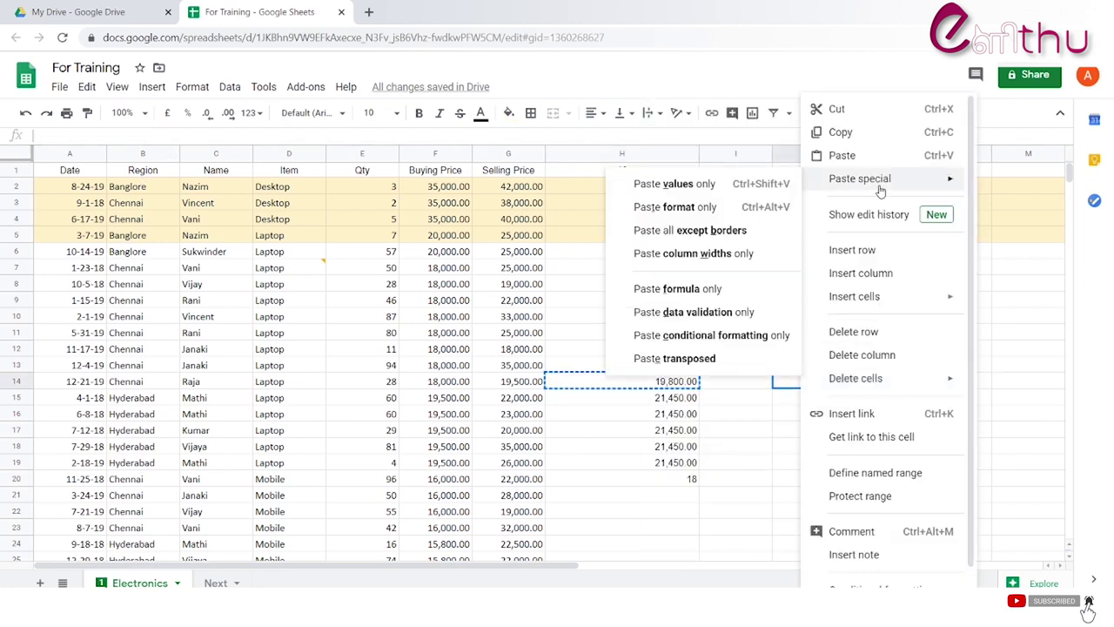
pyautogui.click(695, 184)
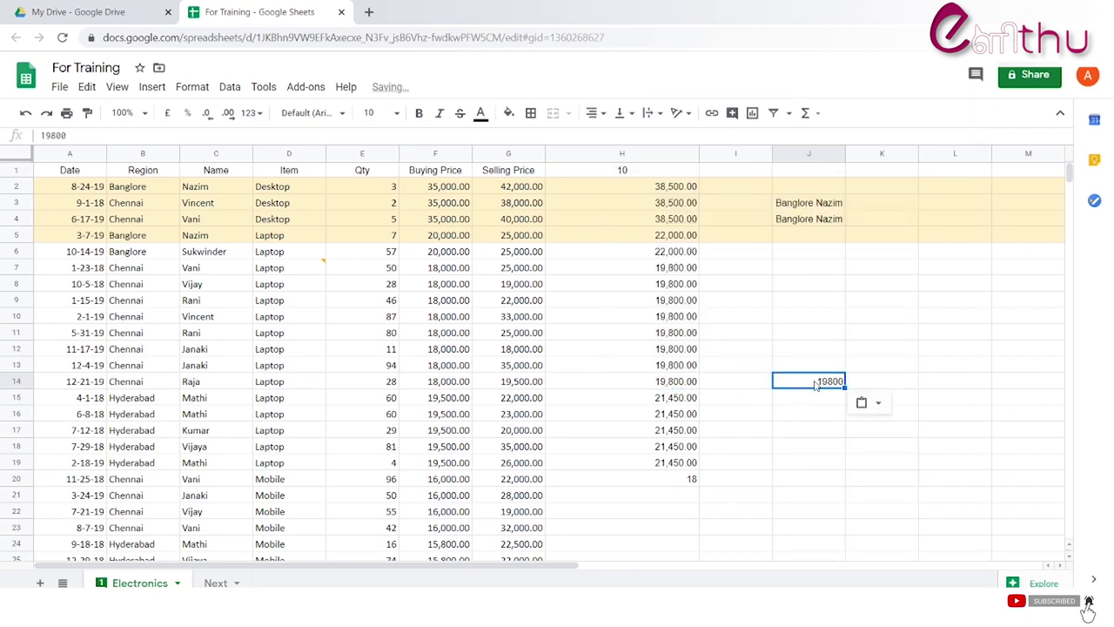
pyautogui.click(71, 135)
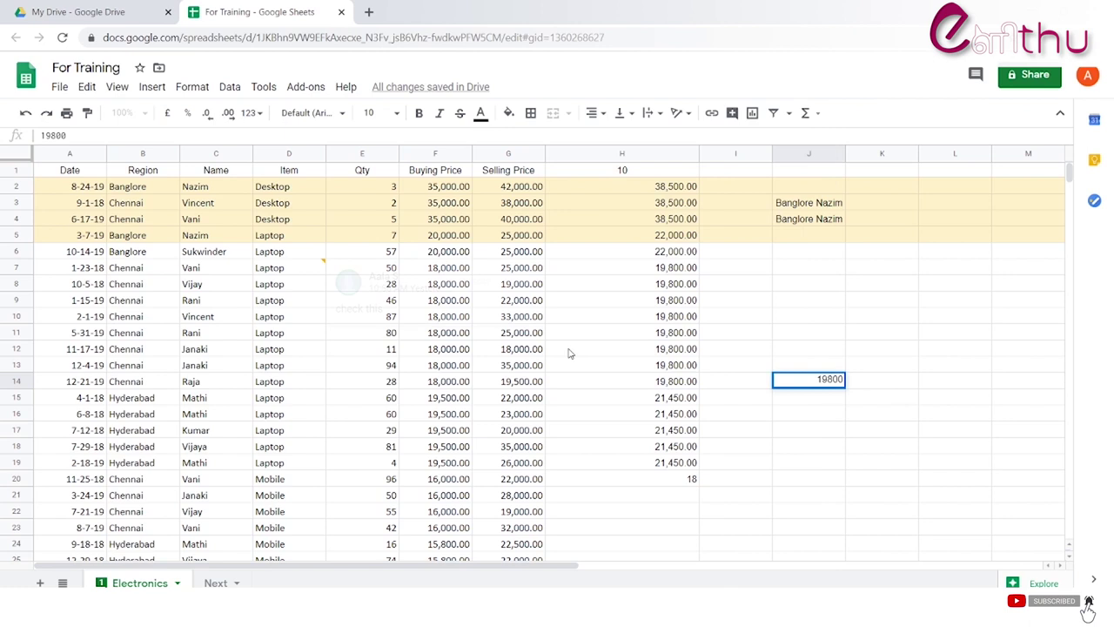
pyautogui.click(667, 336)
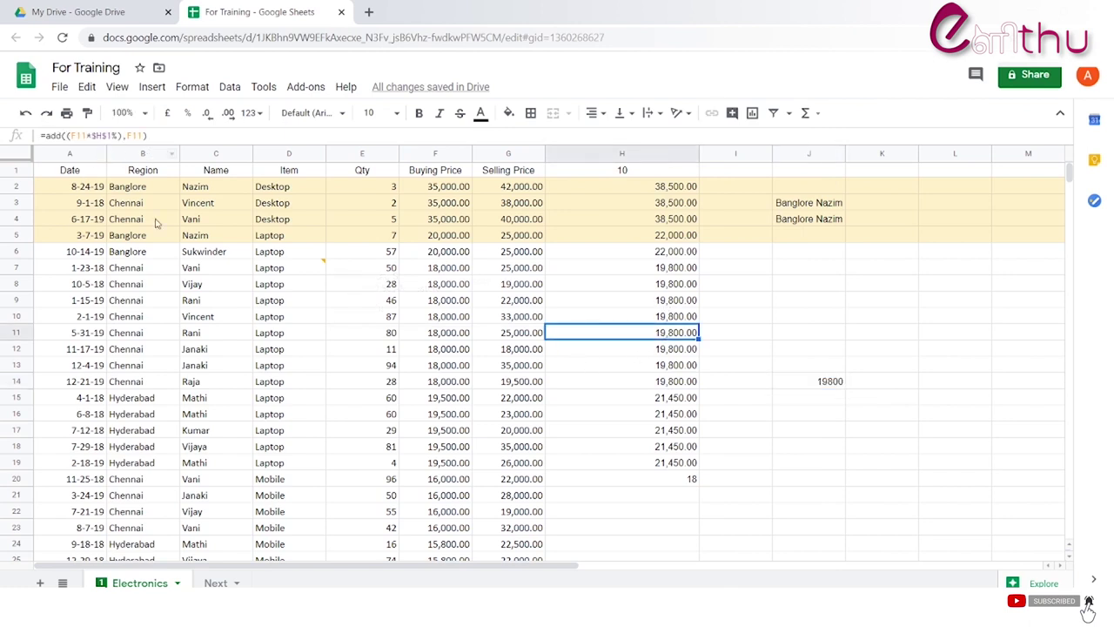
pyautogui.click(818, 381)
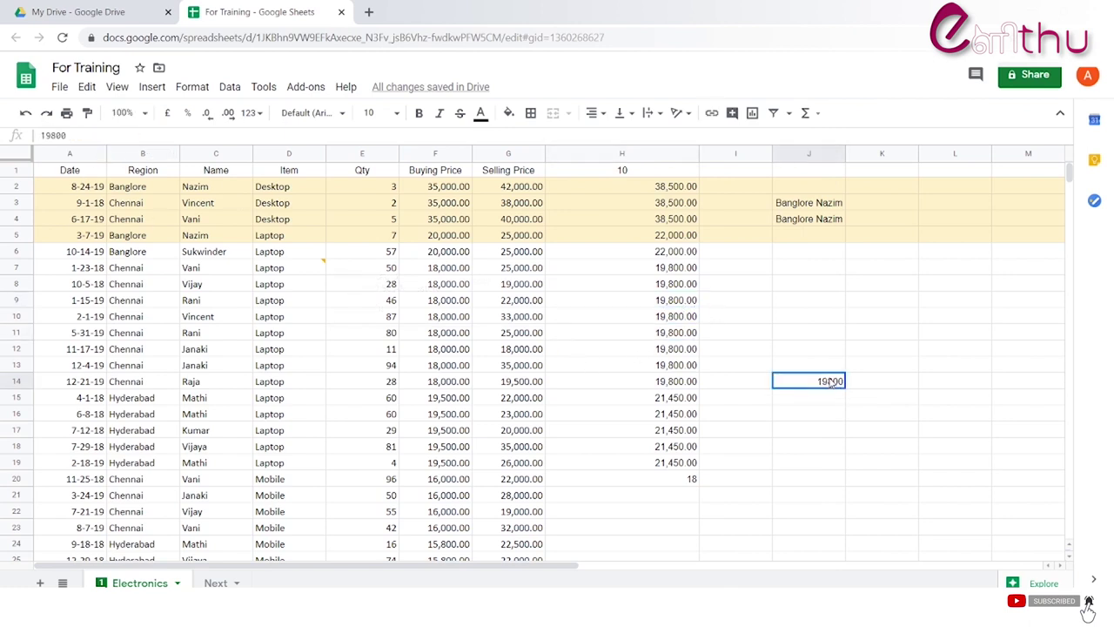
pyautogui.press('Delete')
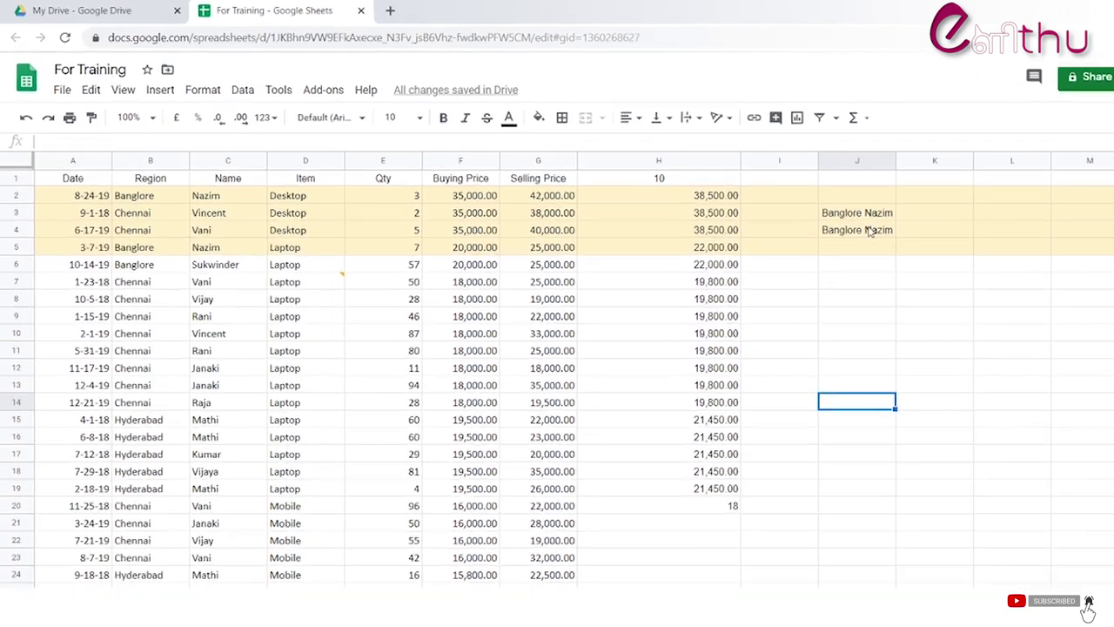
# Step: Enter =CONCATENATE(C2," is from",B2) in J3, giving Nazim is fromBanglore
pyautogui.click(813, 204)
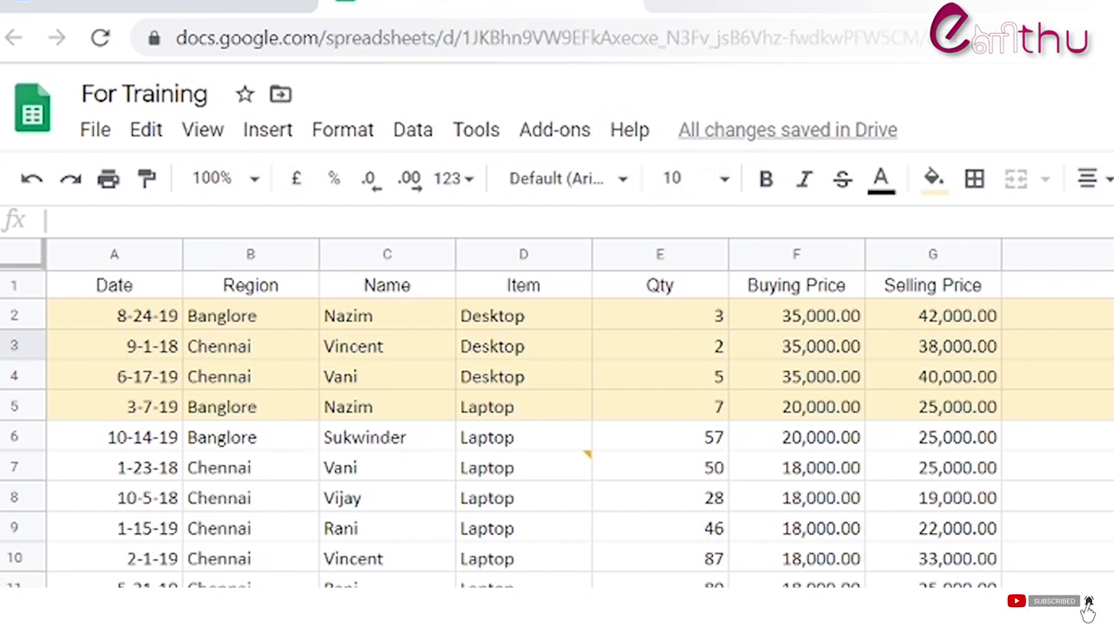
pyautogui.click(123, 222)
pyautogui.write('=conc')
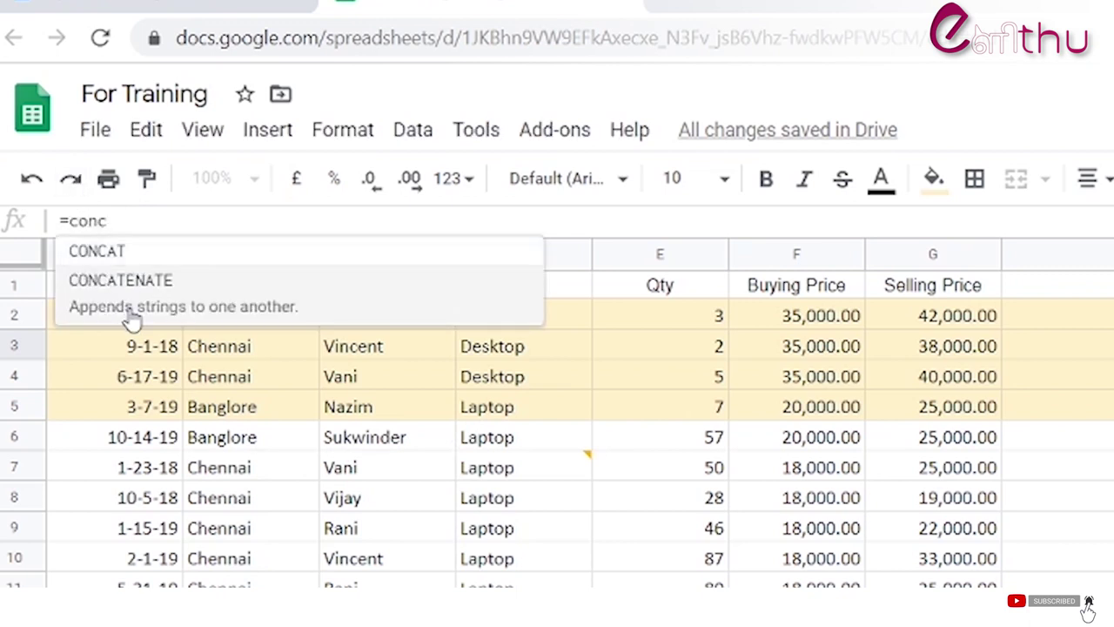
pyautogui.click(129, 295)
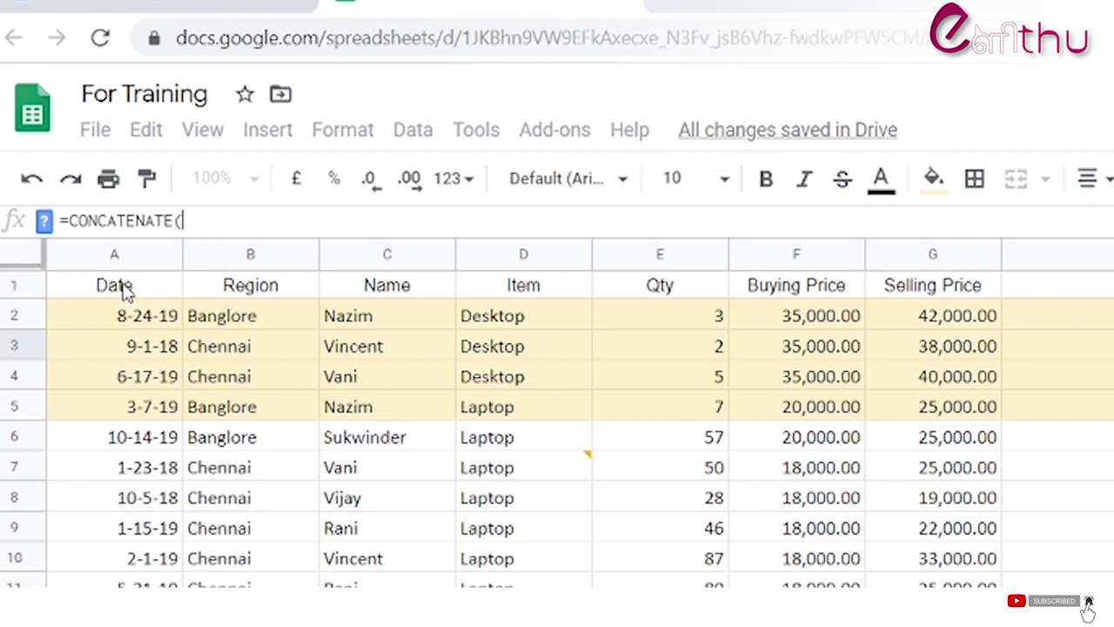
pyautogui.click(365, 320)
pyautogui.write(',')
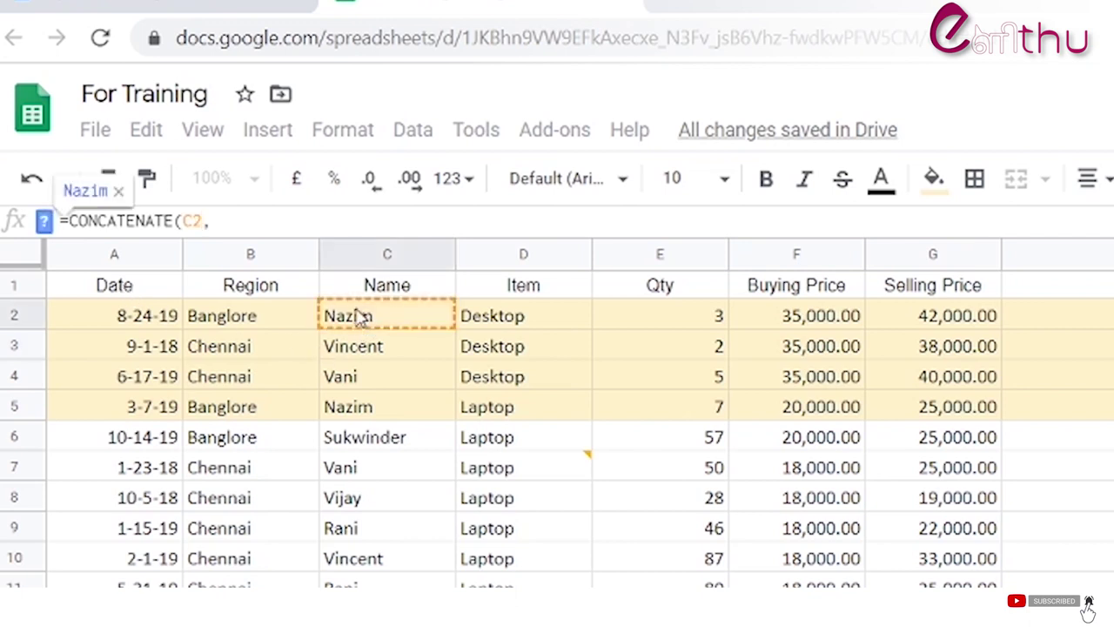
pyautogui.write('" is from')
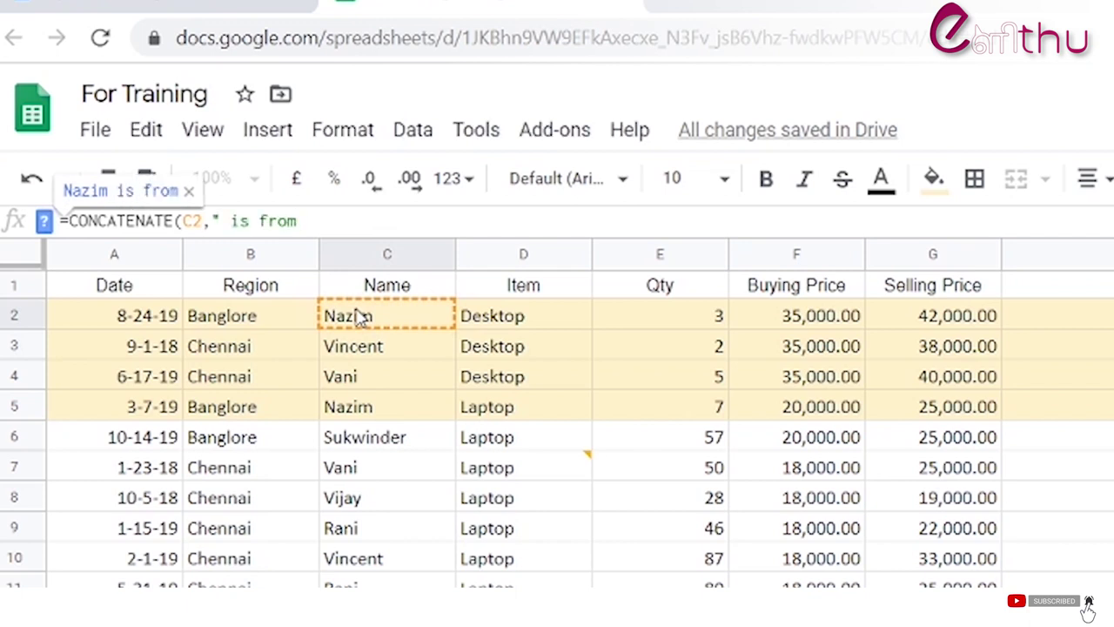
pyautogui.write('",')
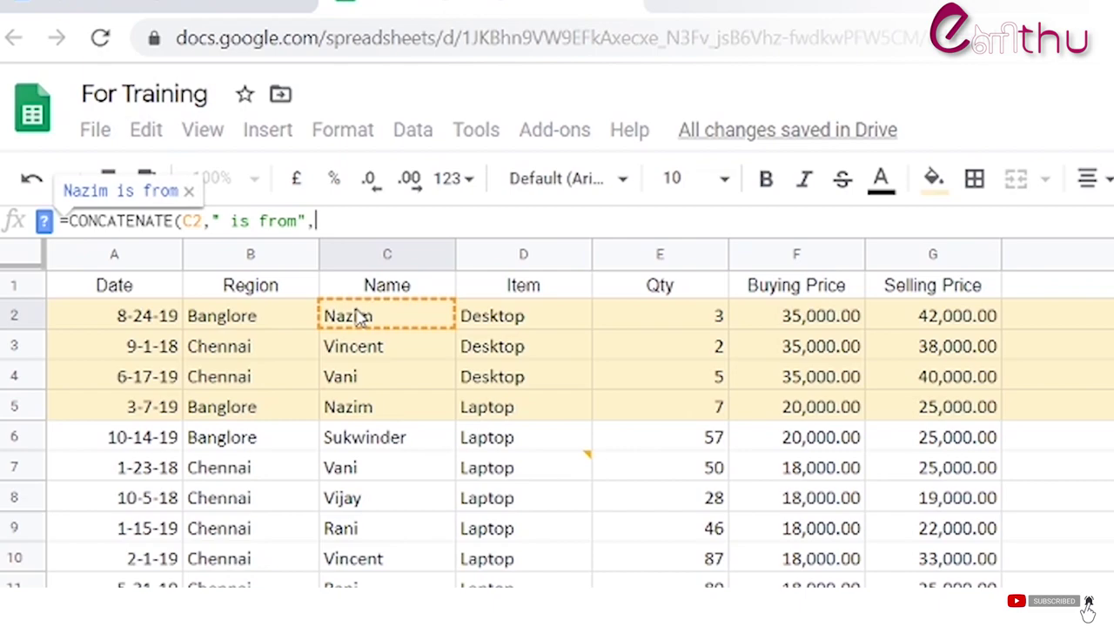
pyautogui.click(245, 327)
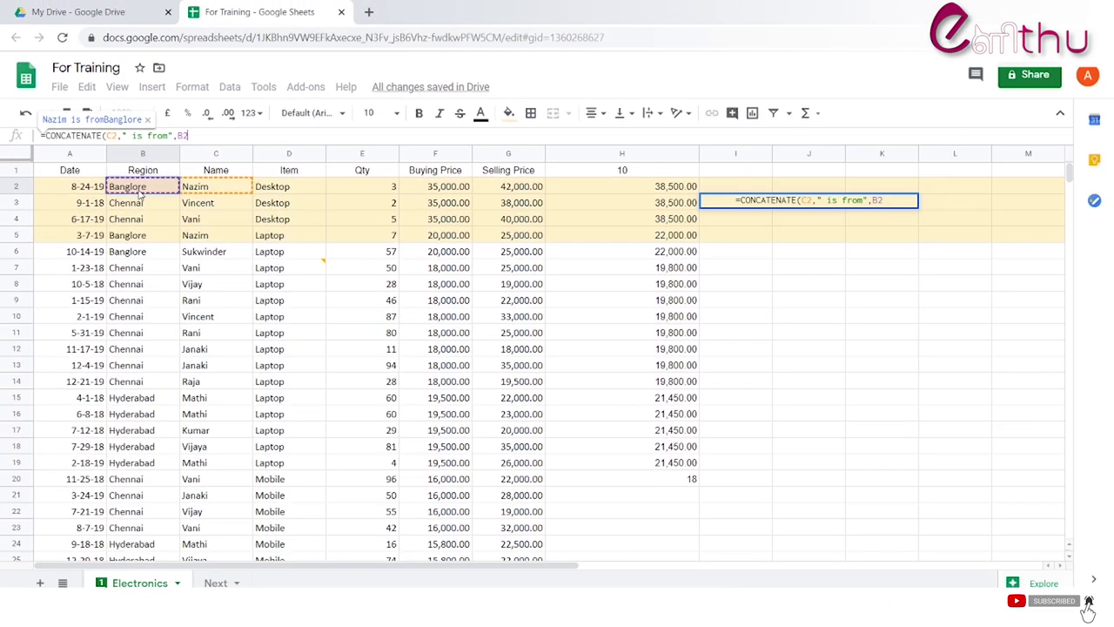
pyautogui.press('Return')
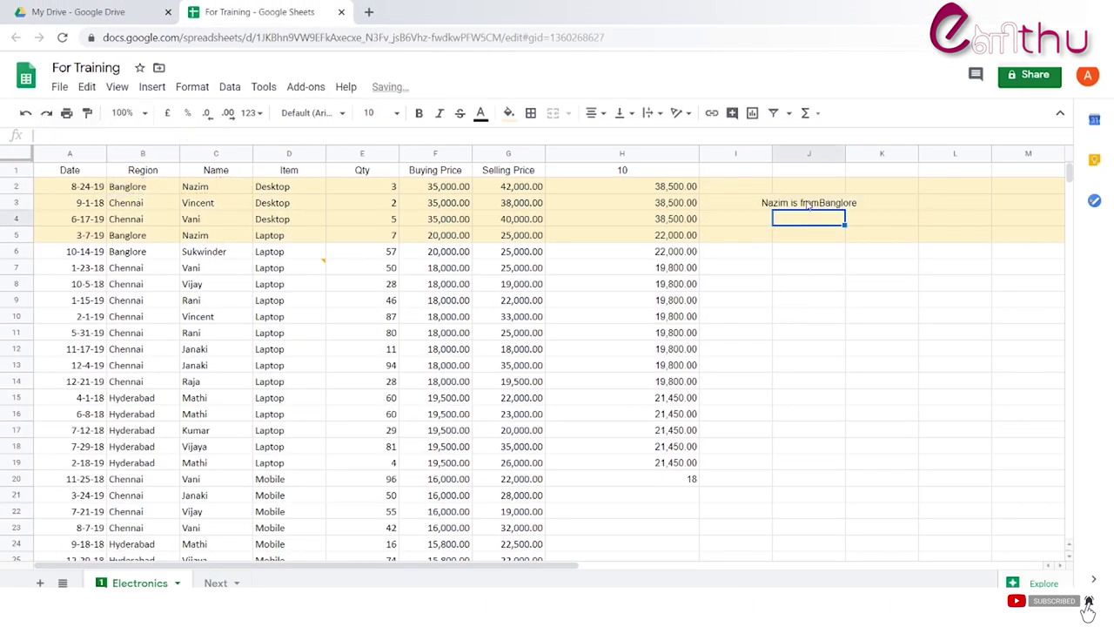
# Step: Add the missing space to J3's formula, fill it down to J17, and left-align the results
pyautogui.click(808, 205)
pyautogui.moveTo(844, 208); pyautogui.dragTo(838, 433)
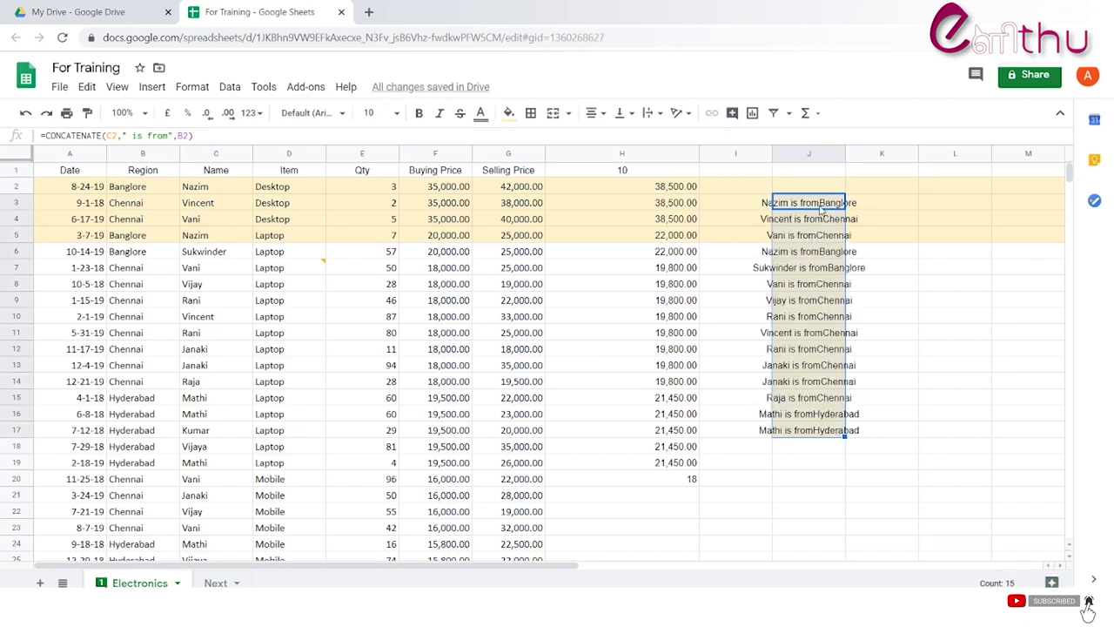
pyautogui.click(821, 206)
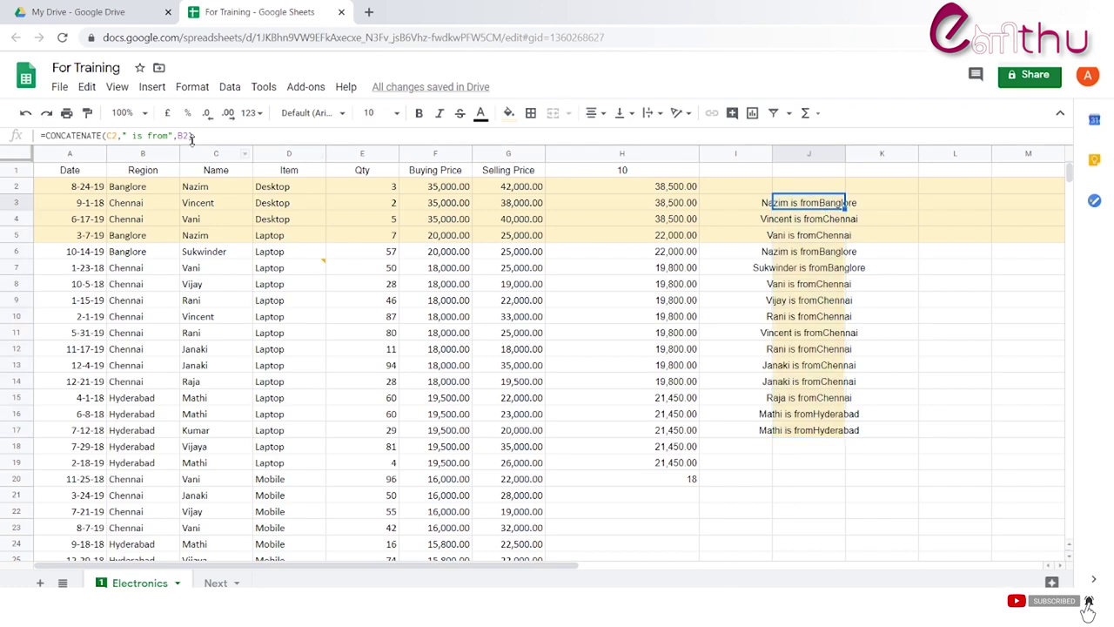
pyautogui.click(171, 135)
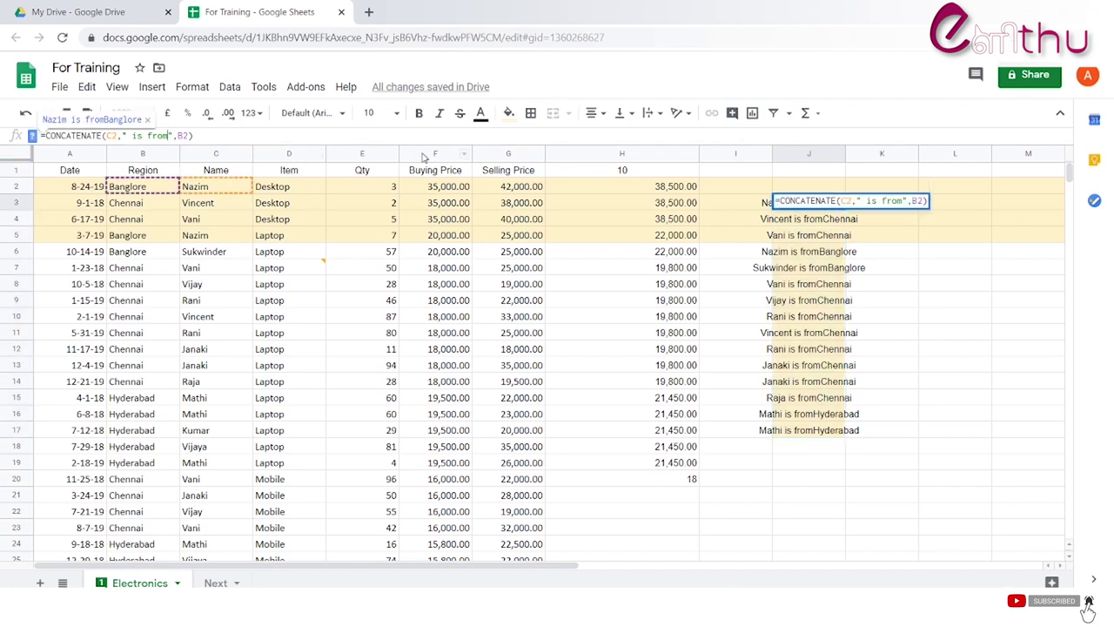
pyautogui.press('Return')
pyautogui.click(787, 209)
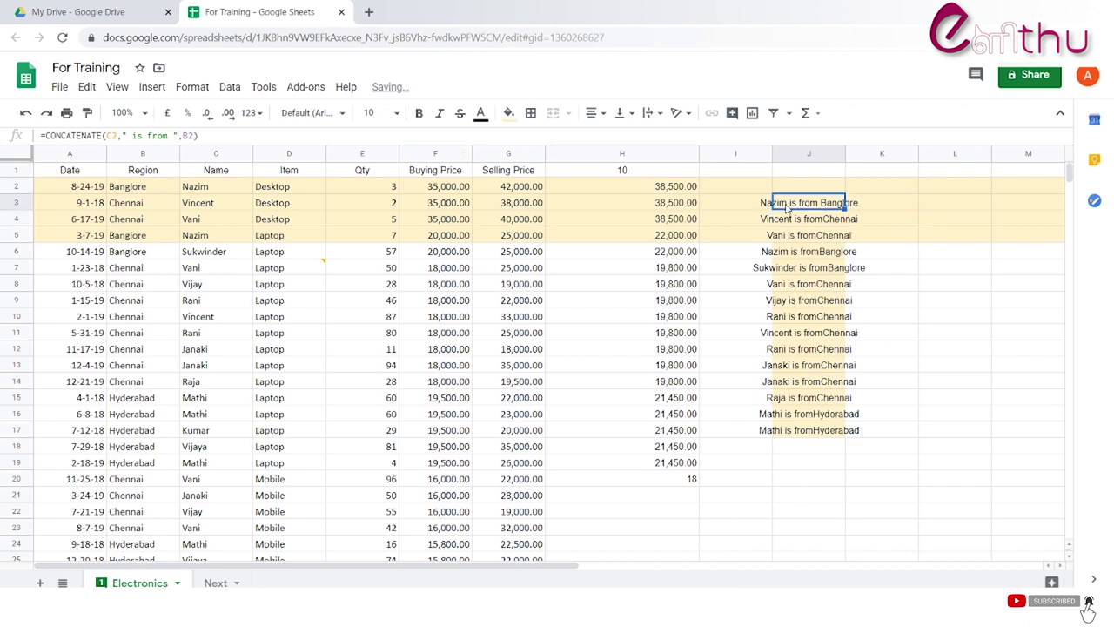
pyautogui.moveTo(859, 299); pyautogui.dragTo(848, 435)
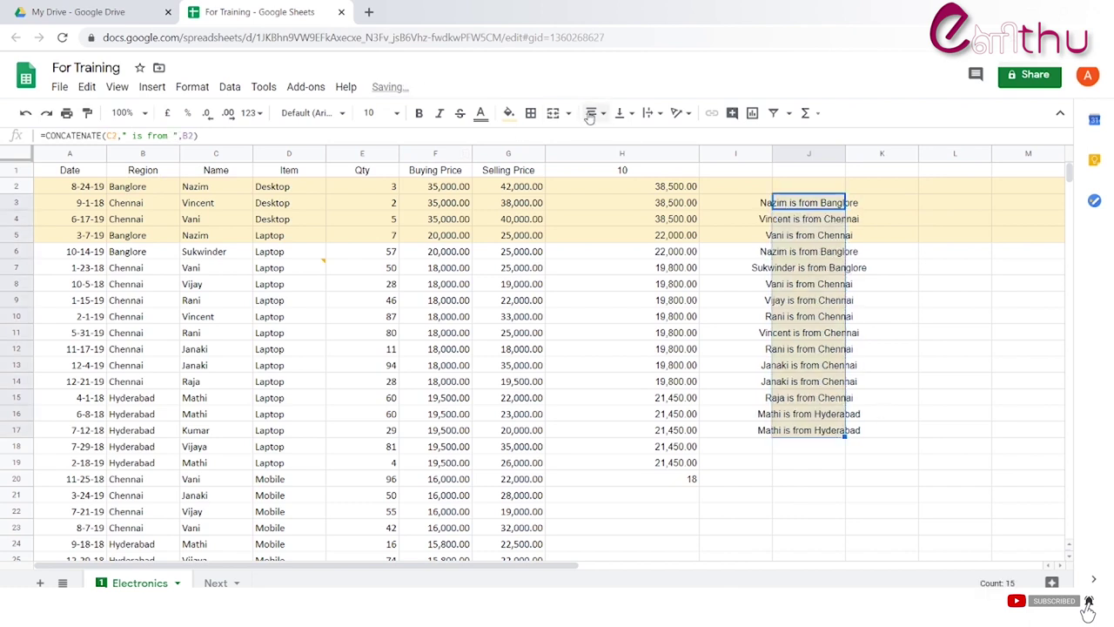
pyautogui.click(599, 119)
pyautogui.click(594, 136)
pyautogui.click(880, 462)
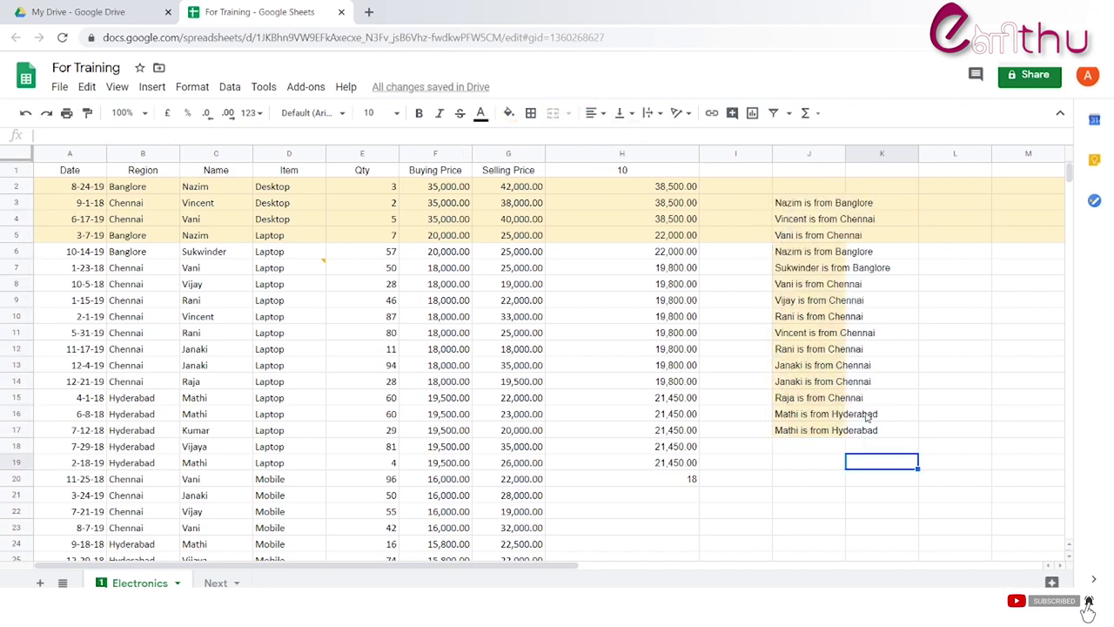
# Step: Extend the sentence with " sold ", quantity E2 and item D2, and fill it down column J
pyautogui.doubleClick(821, 207)
pyautogui.press('BackSpace')
pyautogui.write('," is from ",B2,')
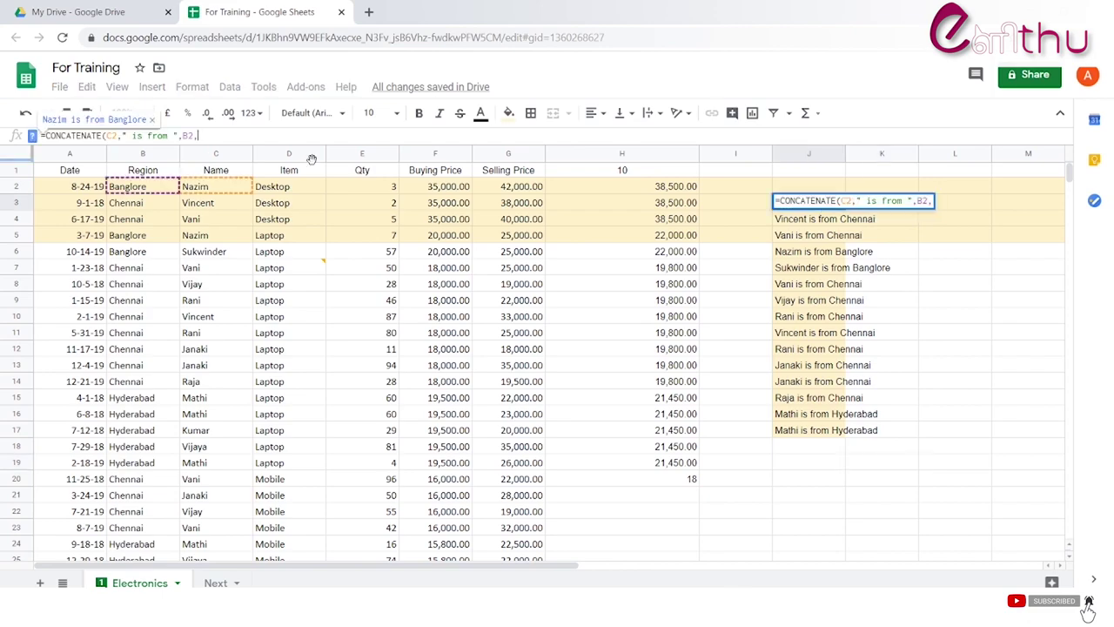
pyautogui.write(' sold "')
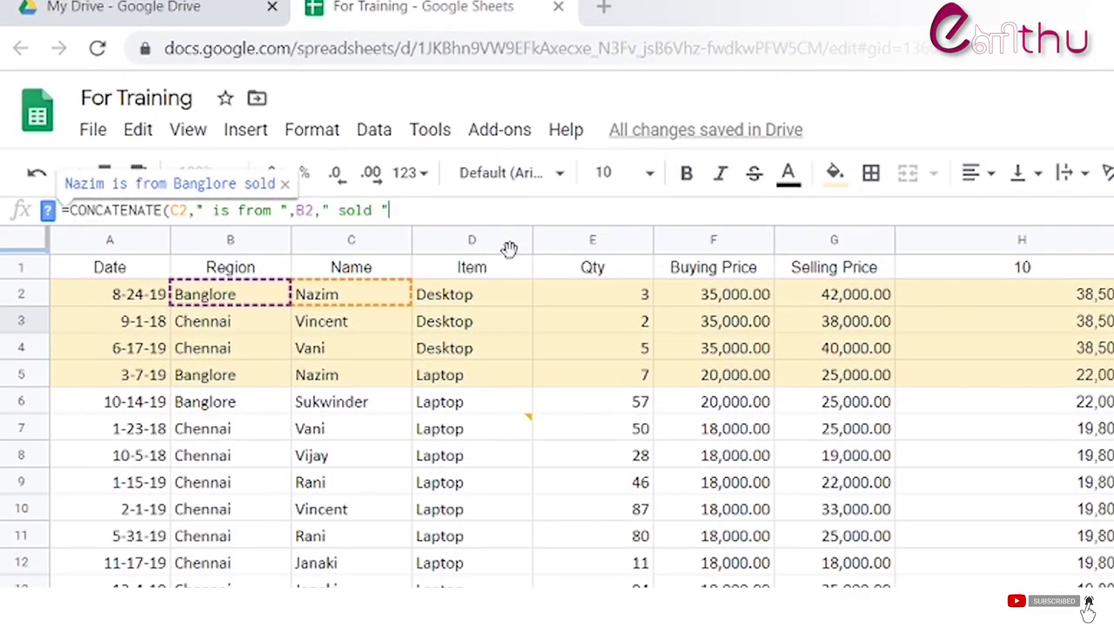
pyautogui.write(',')
pyautogui.click(599, 296)
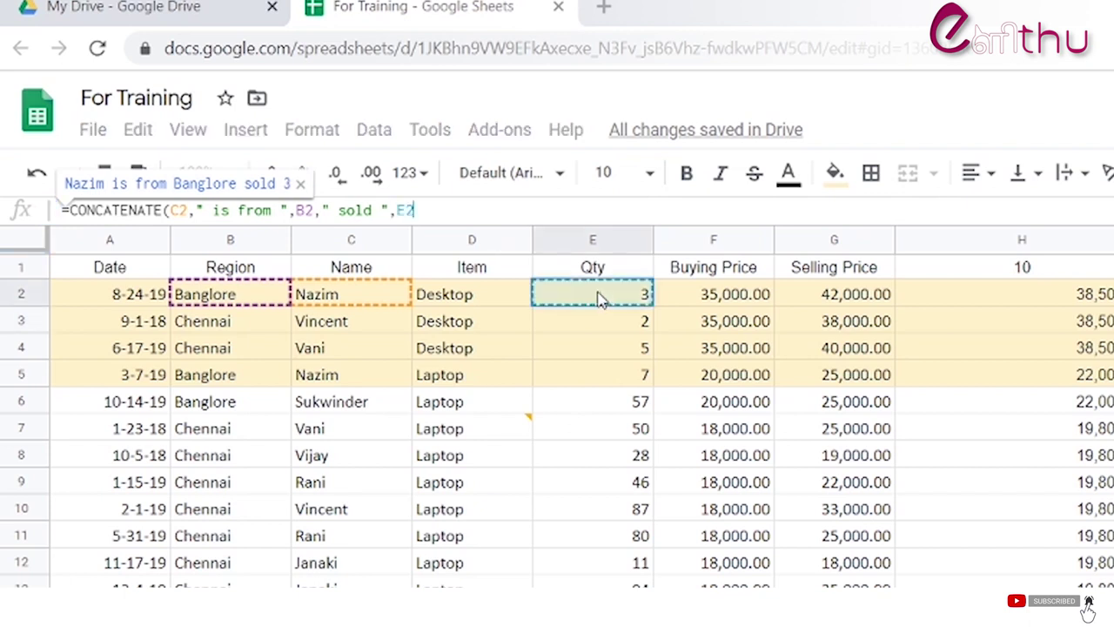
pyautogui.write(', " ')
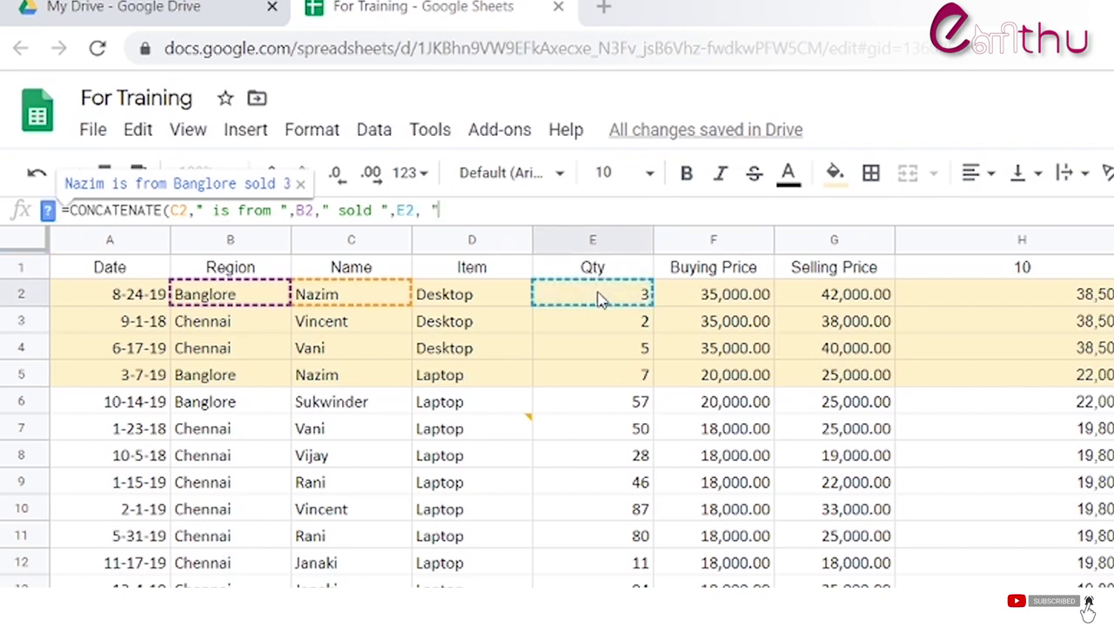
pyautogui.write('",')
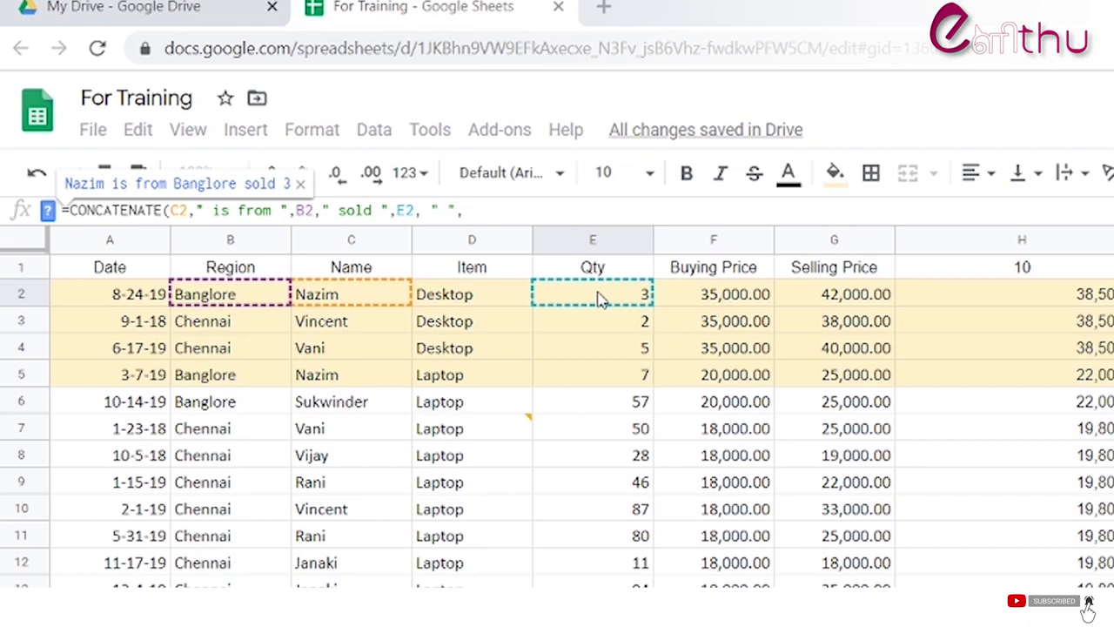
pyautogui.click(465, 303)
pyautogui.write(')')
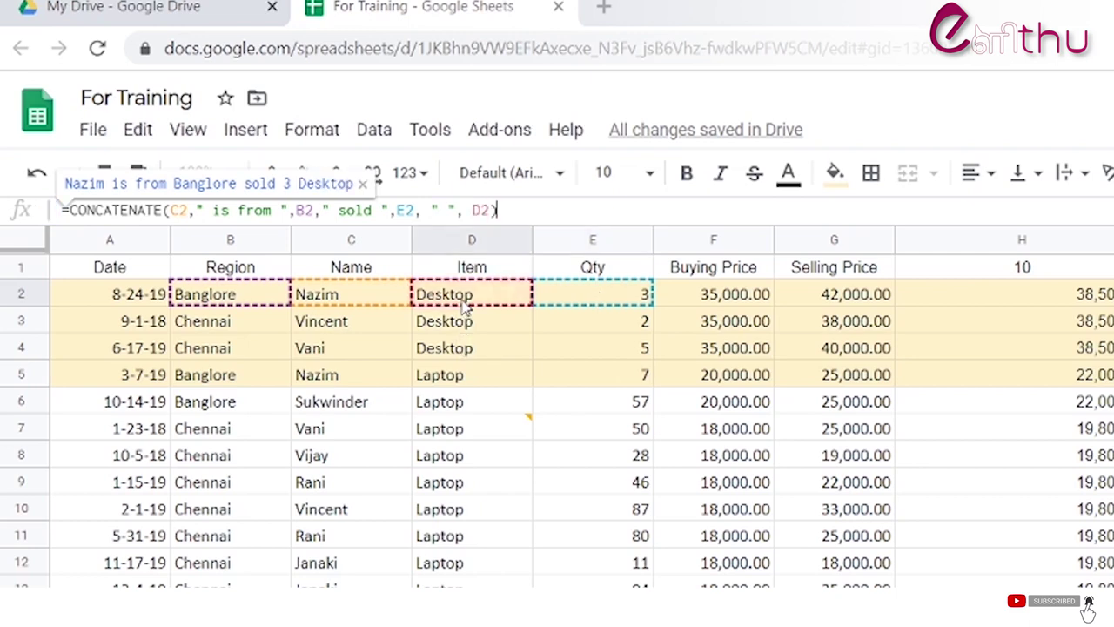
pyautogui.press('Return')
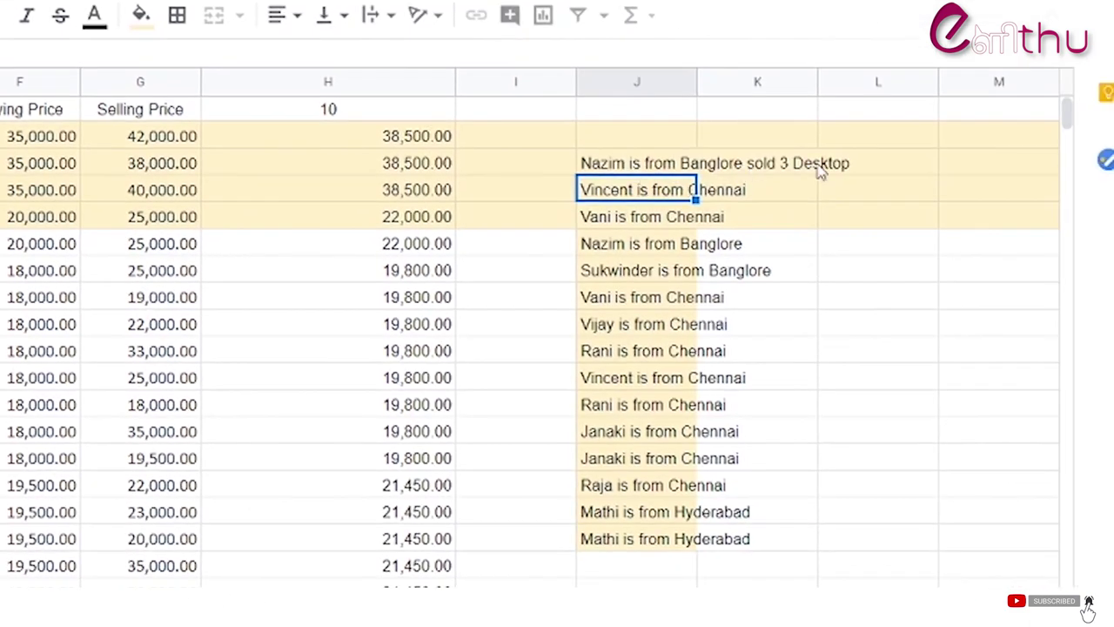
pyautogui.click(678, 169)
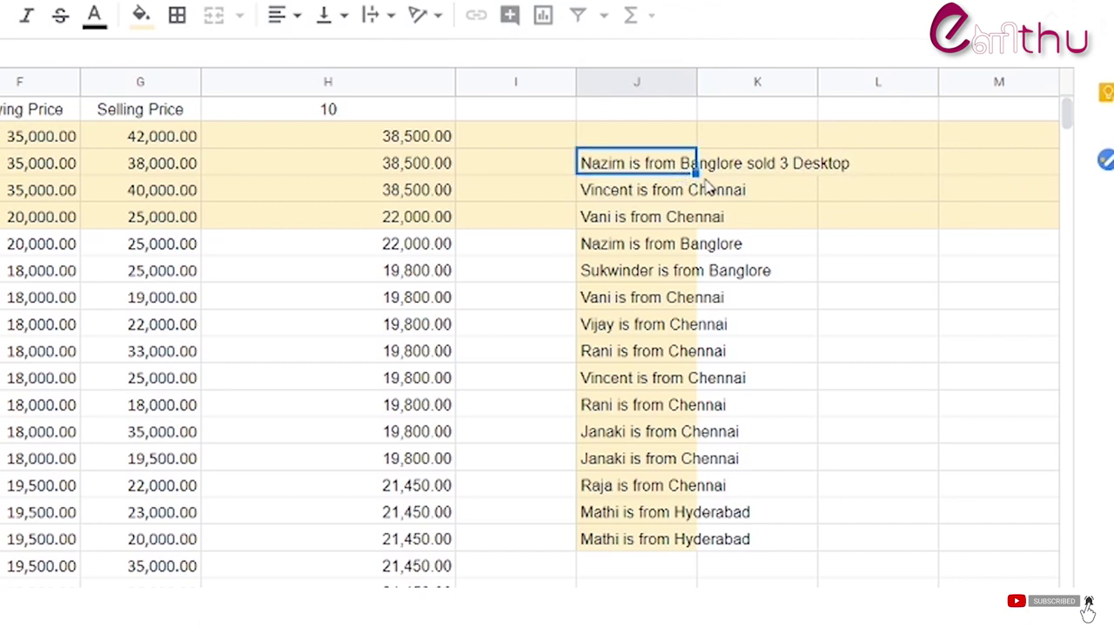
pyautogui.doubleClick(696, 171)
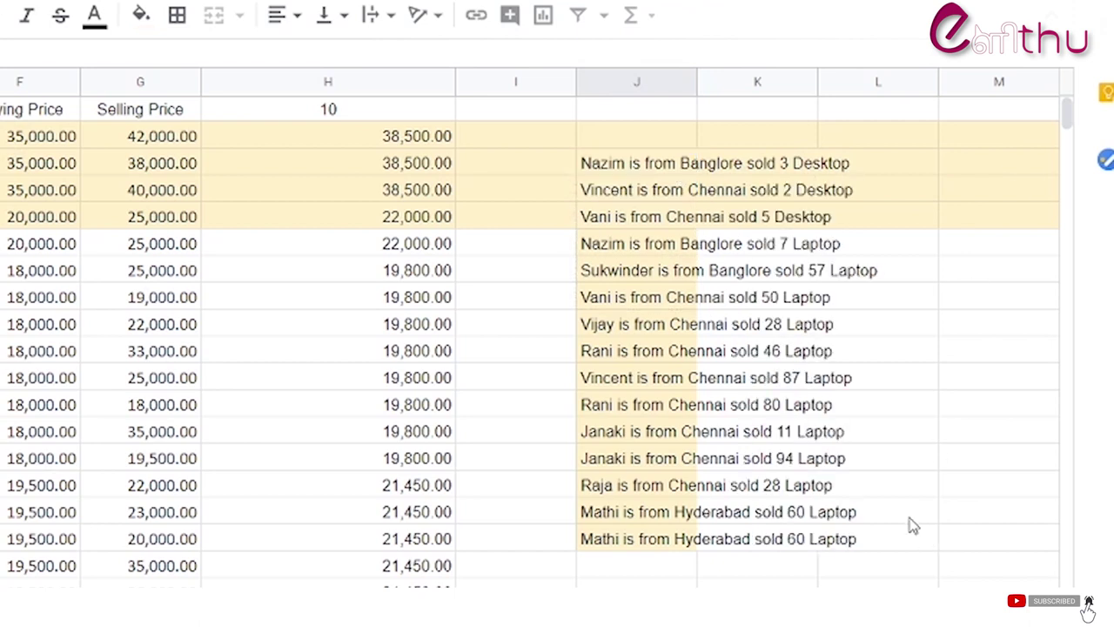
# Step: Copy J3:J17 and paste it back as values only, leaving plain-text sentences
pyautogui.click(661, 166)
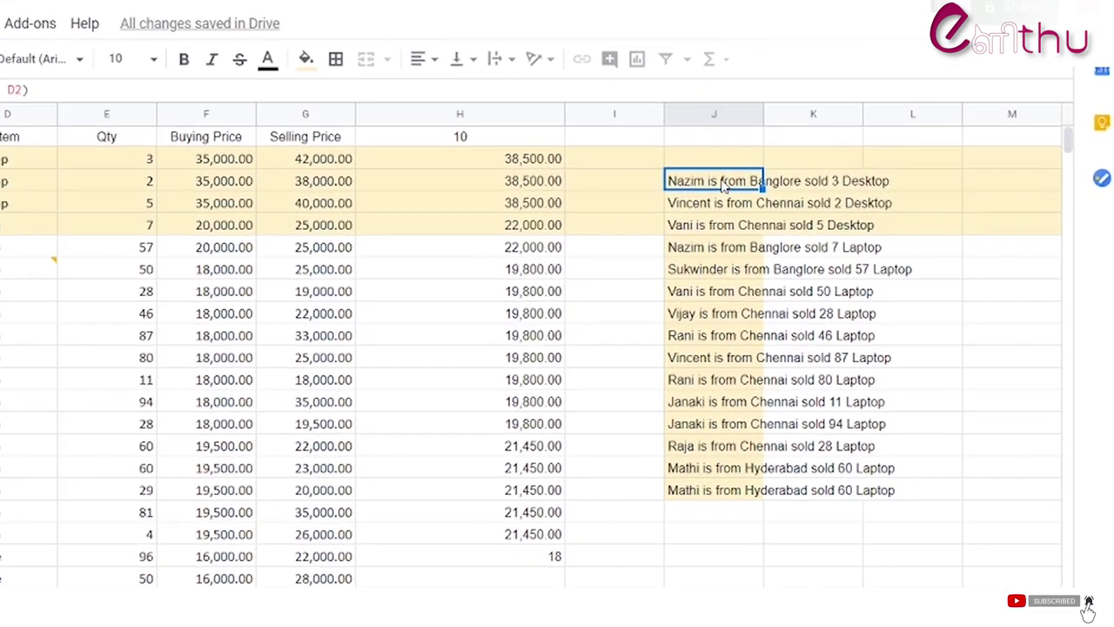
pyautogui.hotkey('ctrl', 'shift', 'Down')
pyautogui.rightClick(722, 187)
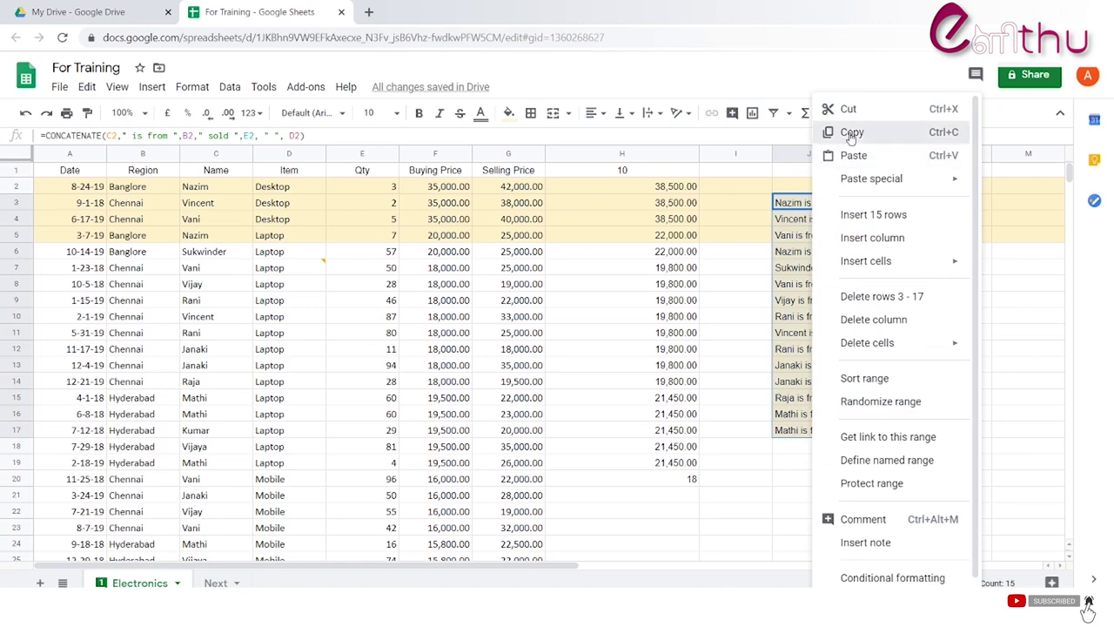
pyautogui.click(851, 132)
pyautogui.rightClick(823, 187)
pyautogui.moveTo(869, 187)
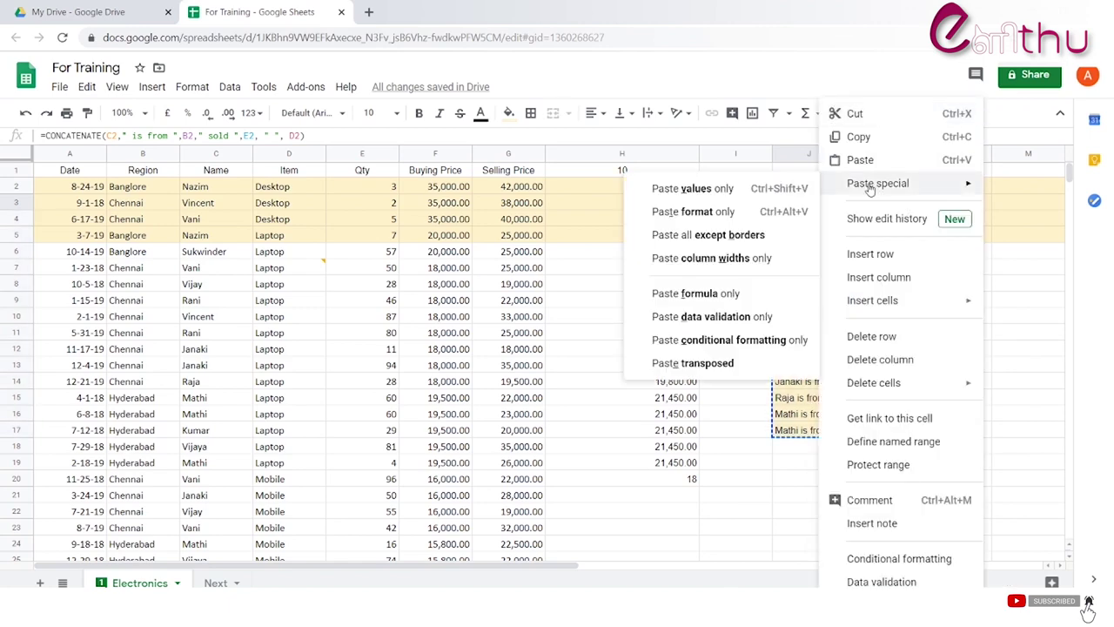
pyautogui.click(720, 189)
pyautogui.click(827, 317)
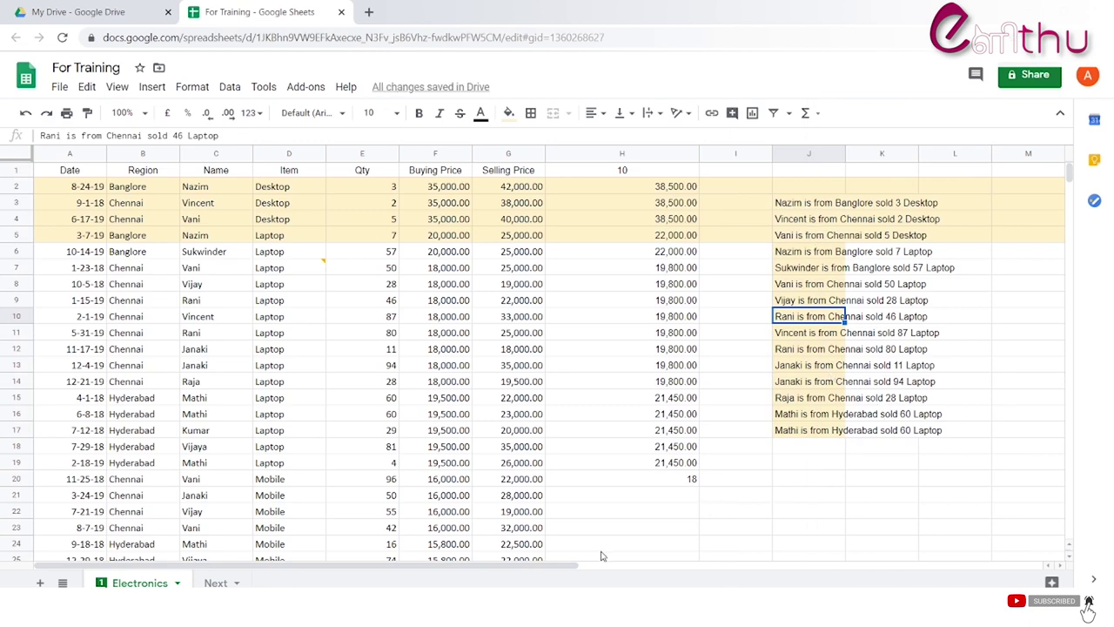
pyautogui.moveTo(558, 571); pyautogui.dragTo(727, 570)
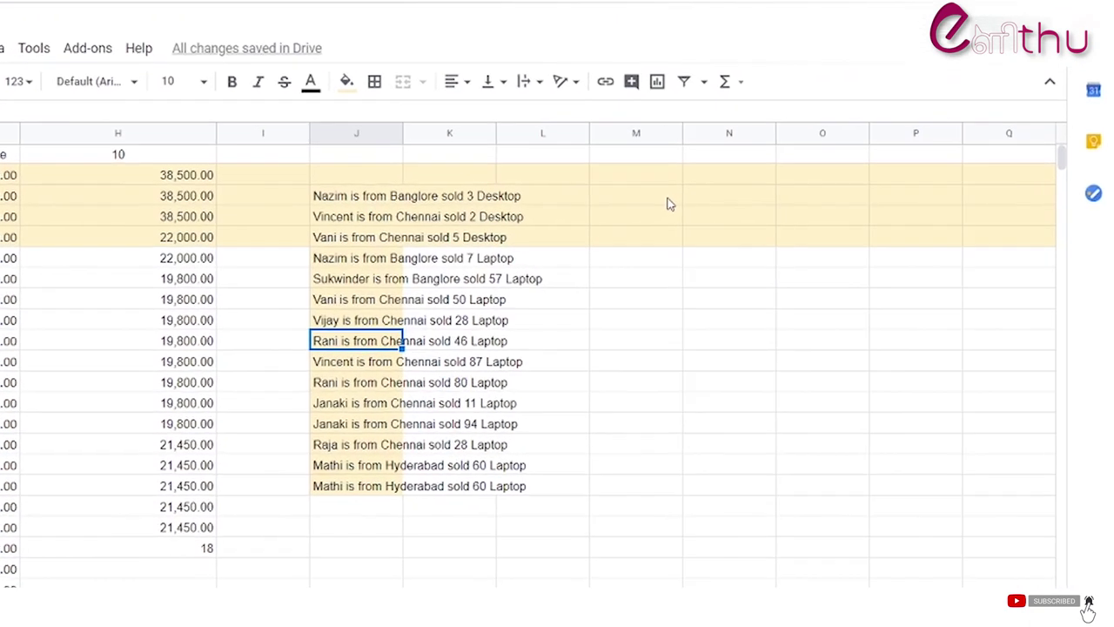
pyautogui.click(761, 202)
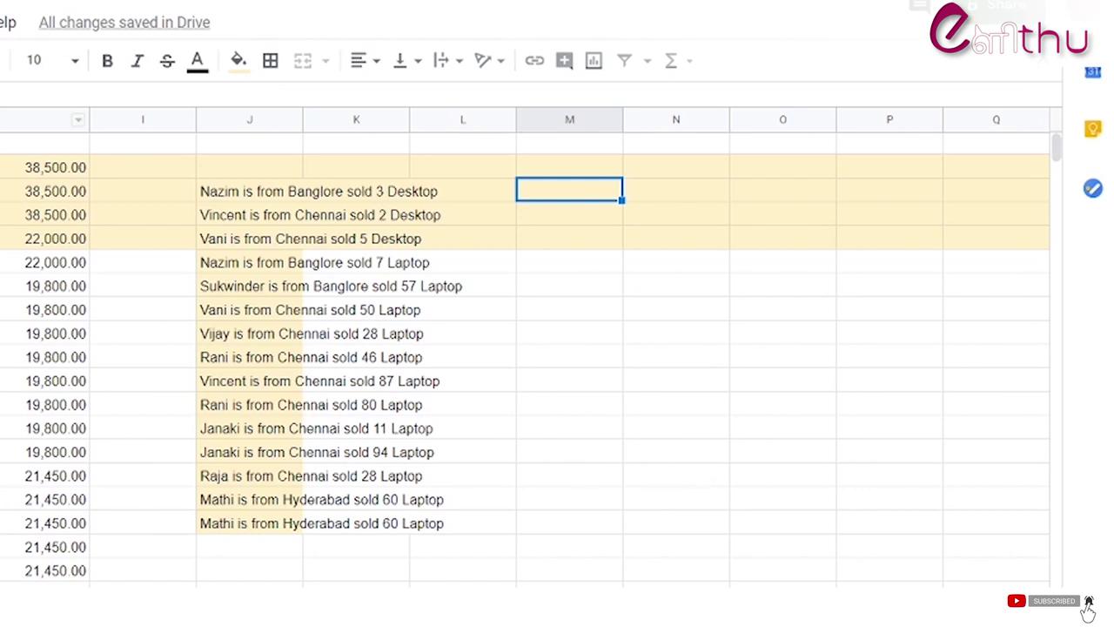
# Step: Enter =FIND(" ",J3,1) in M3 (result 6) and fill it down to M17
pyautogui.write('=FIND(')
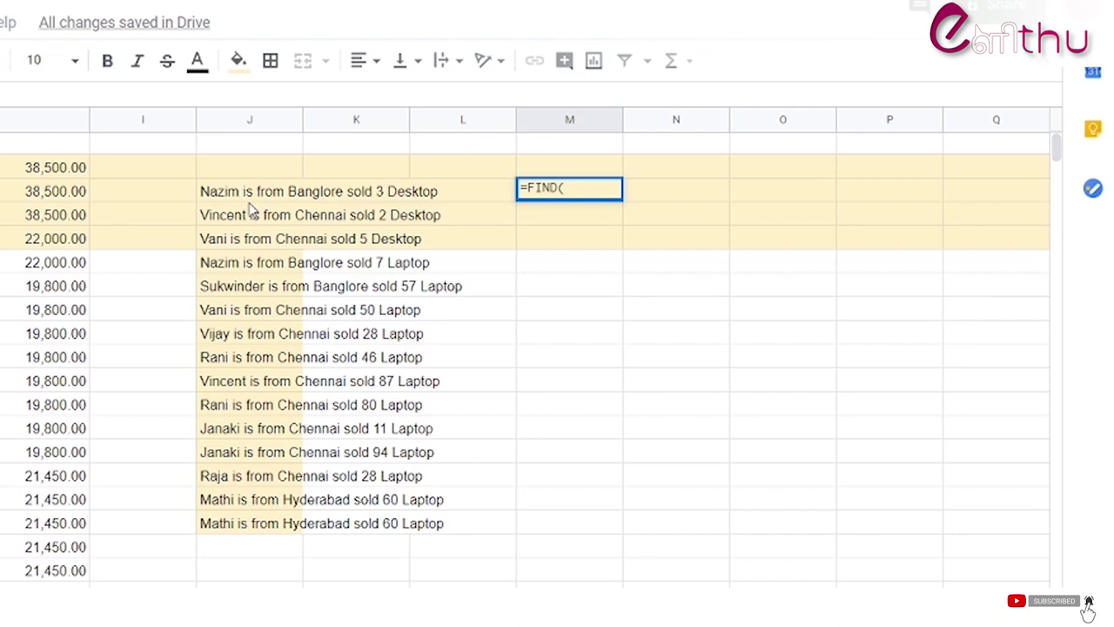
pyautogui.write('" ",')
pyautogui.click(243, 195)
pyautogui.write(',')
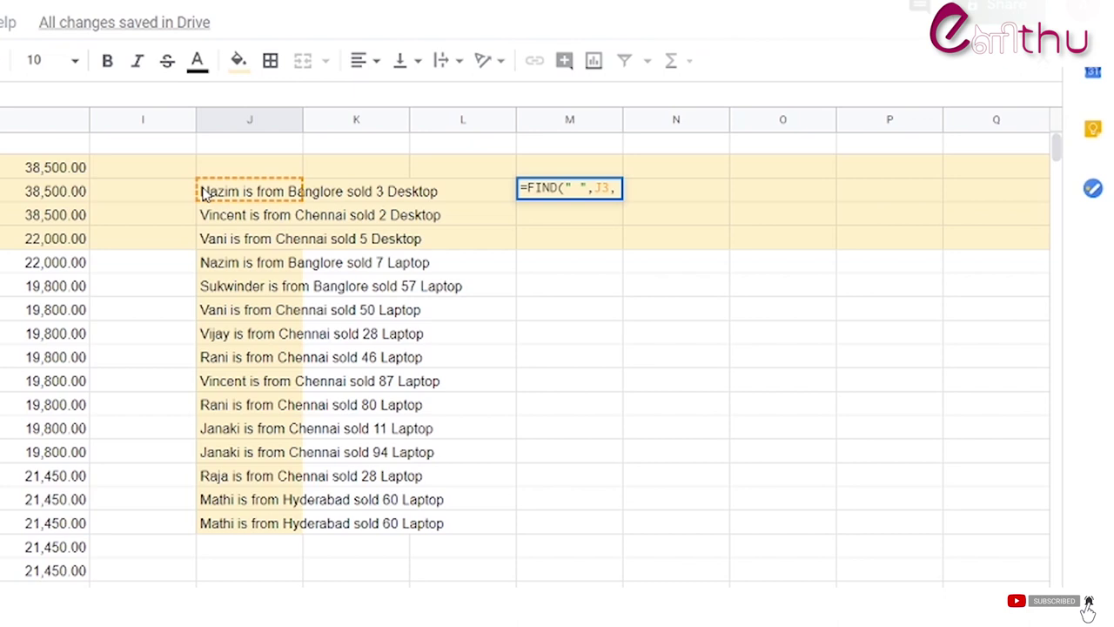
pyautogui.write('1')
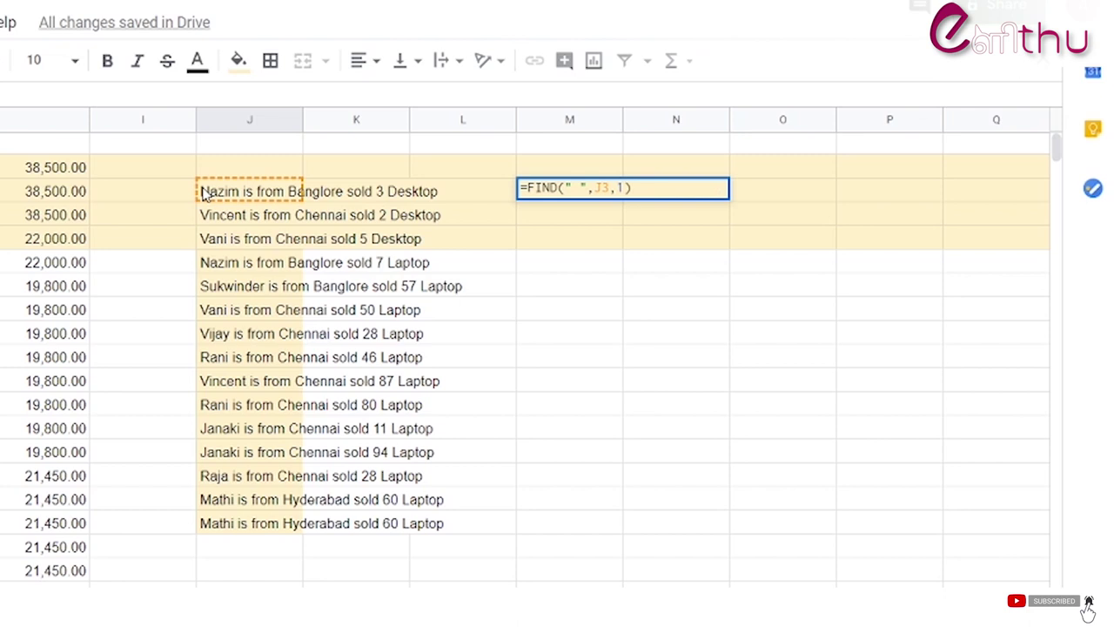
pyautogui.press('Return')
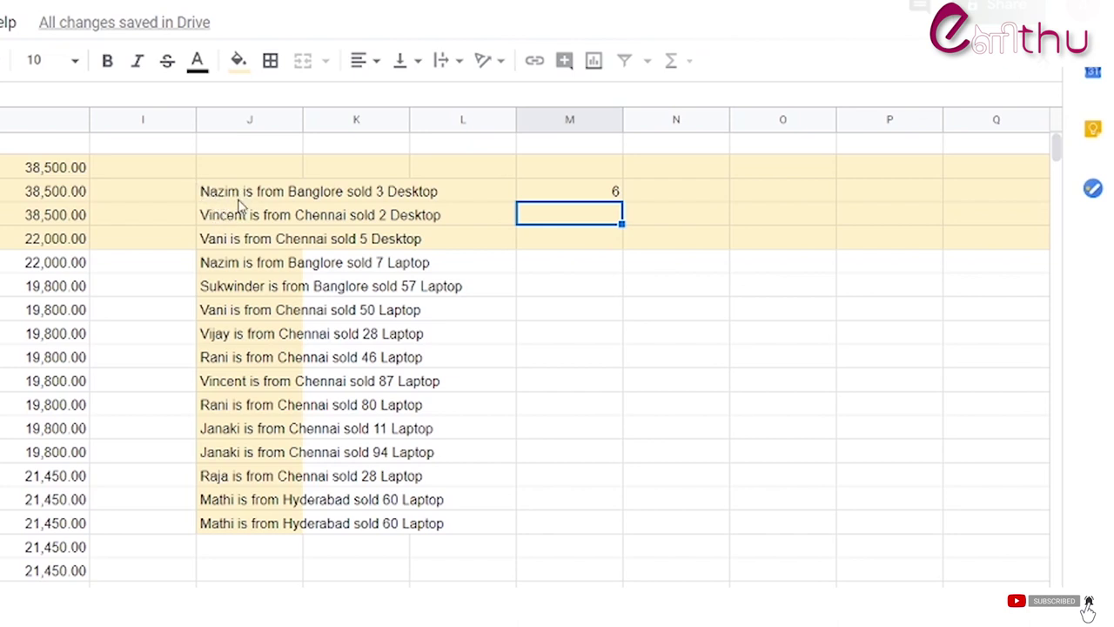
pyautogui.press('Up')
pyautogui.doubleClick(621, 199)
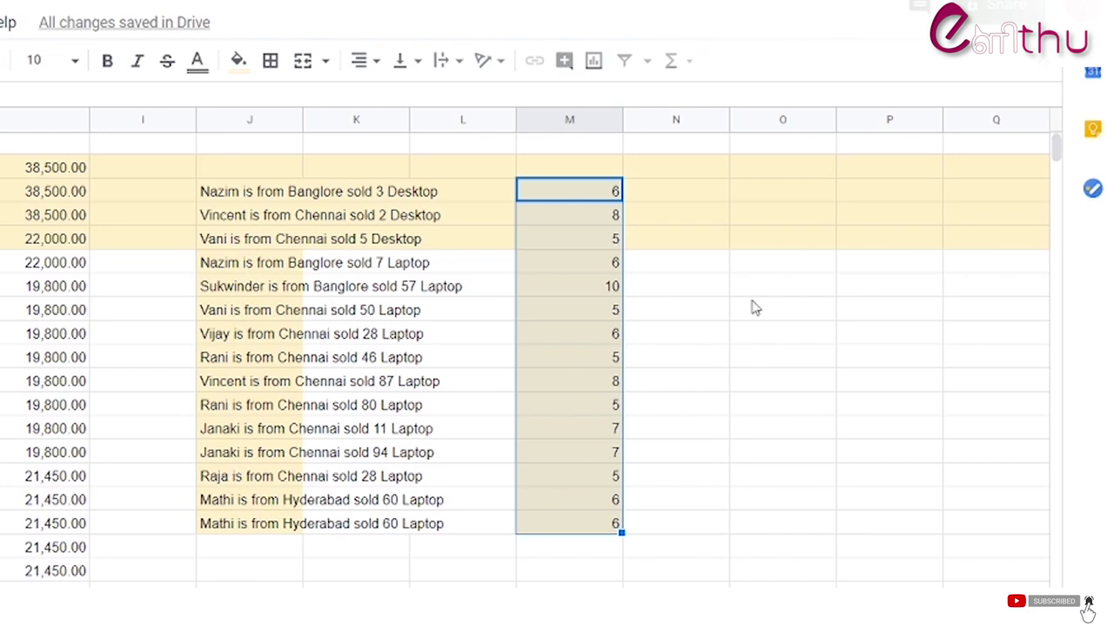
pyautogui.click(692, 191)
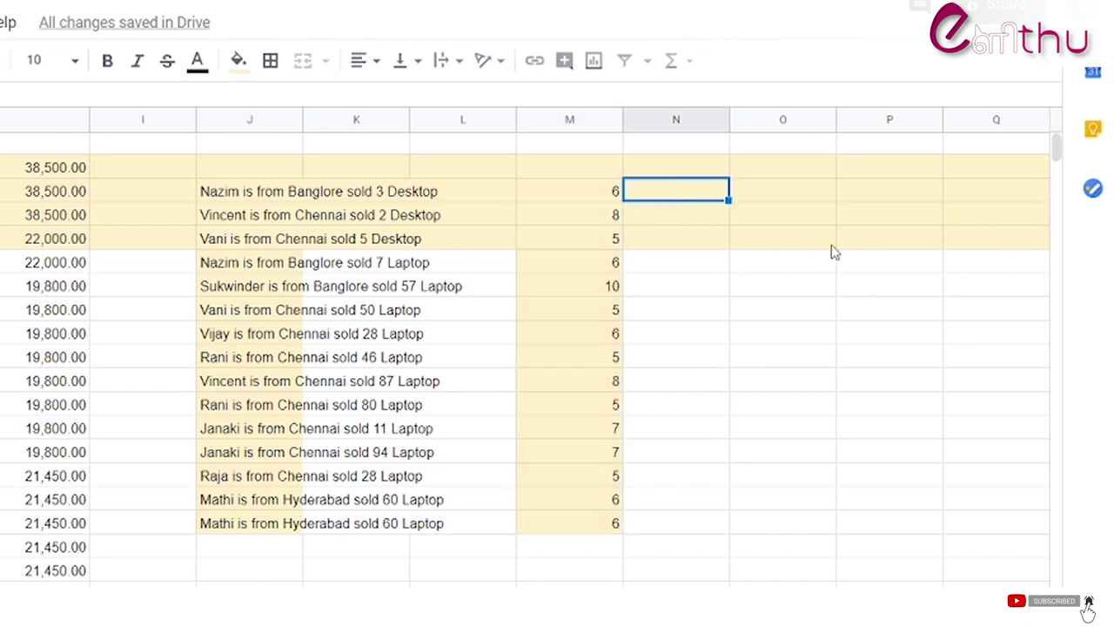
# Step: Enter =LEFT(J3,(M3-1)) in O3 to get Nazim, and fill it down to O17
pyautogui.click(763, 195)
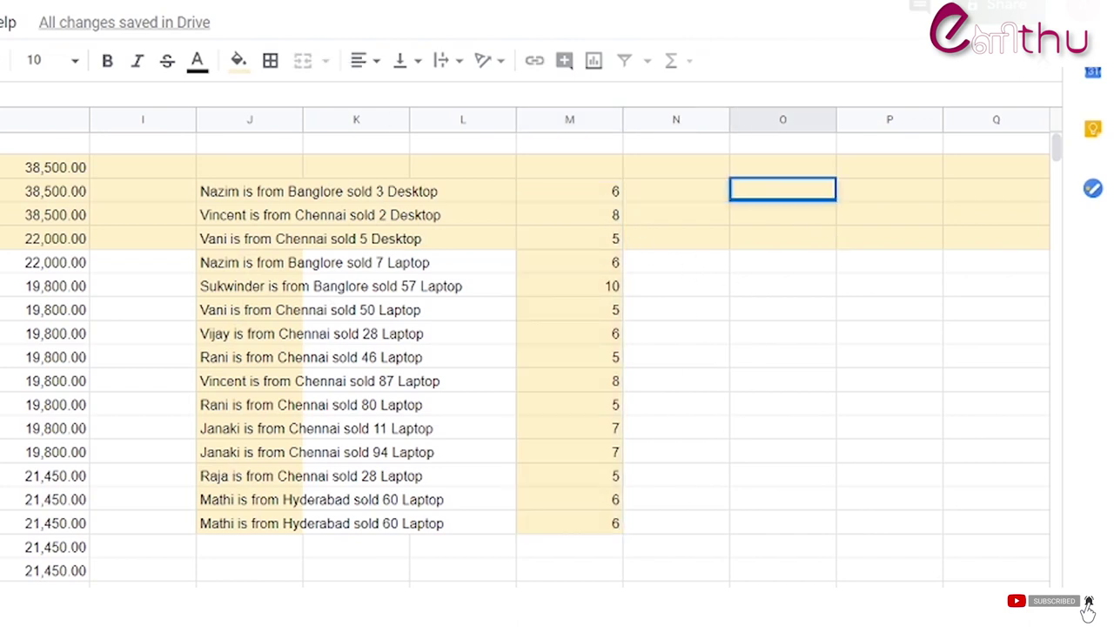
pyautogui.write('=1eft(')
pyautogui.click(233, 195)
pyautogui.write(',(')
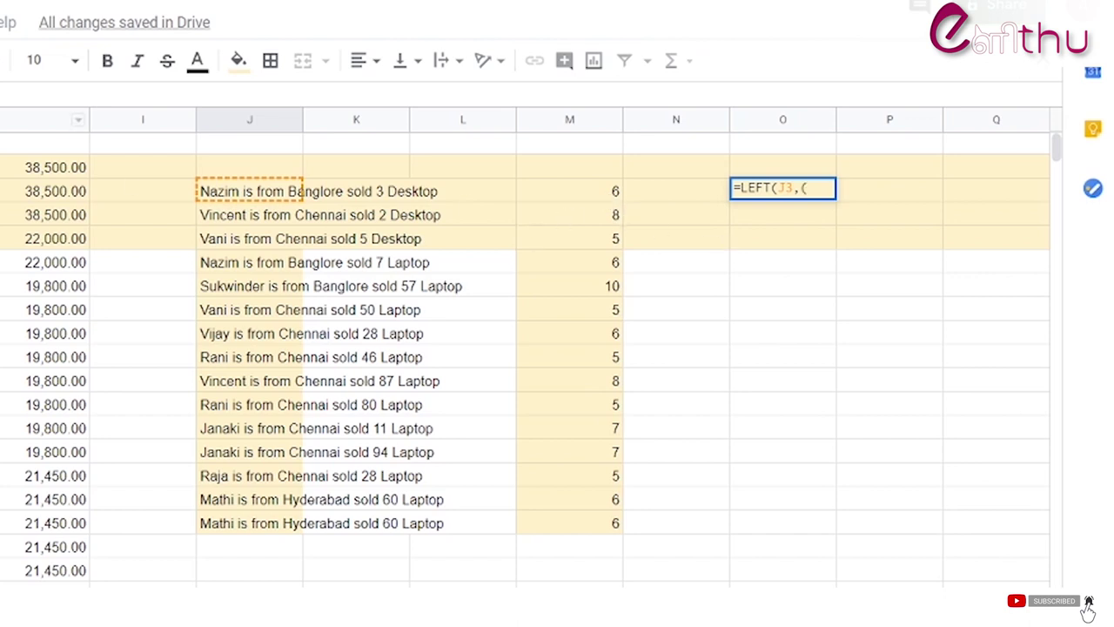
pyautogui.click(569, 196)
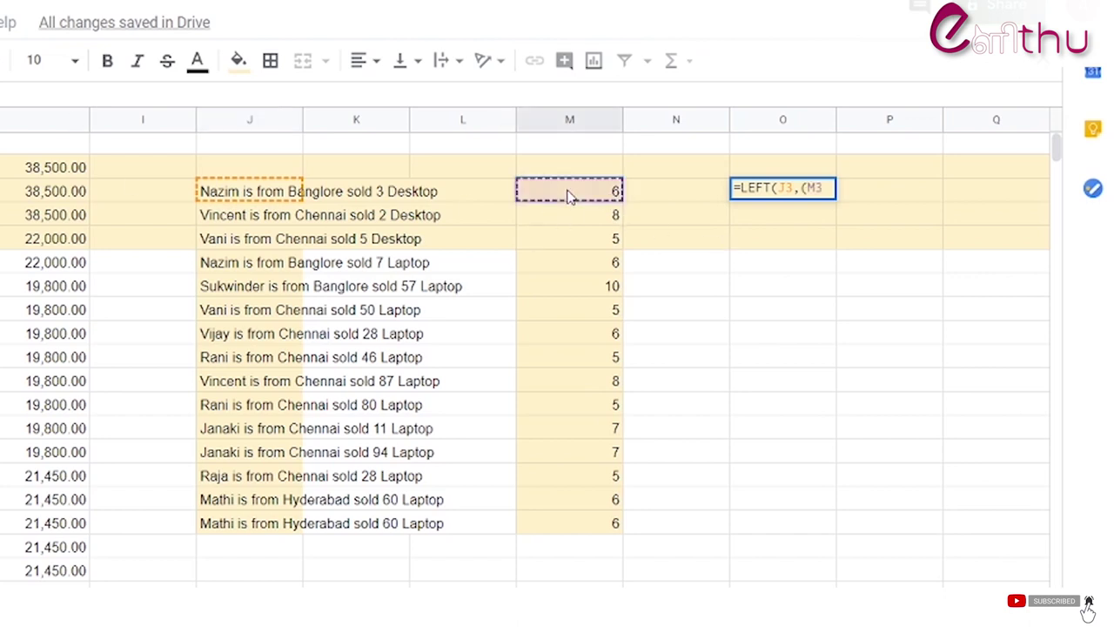
pyautogui.write('-1')
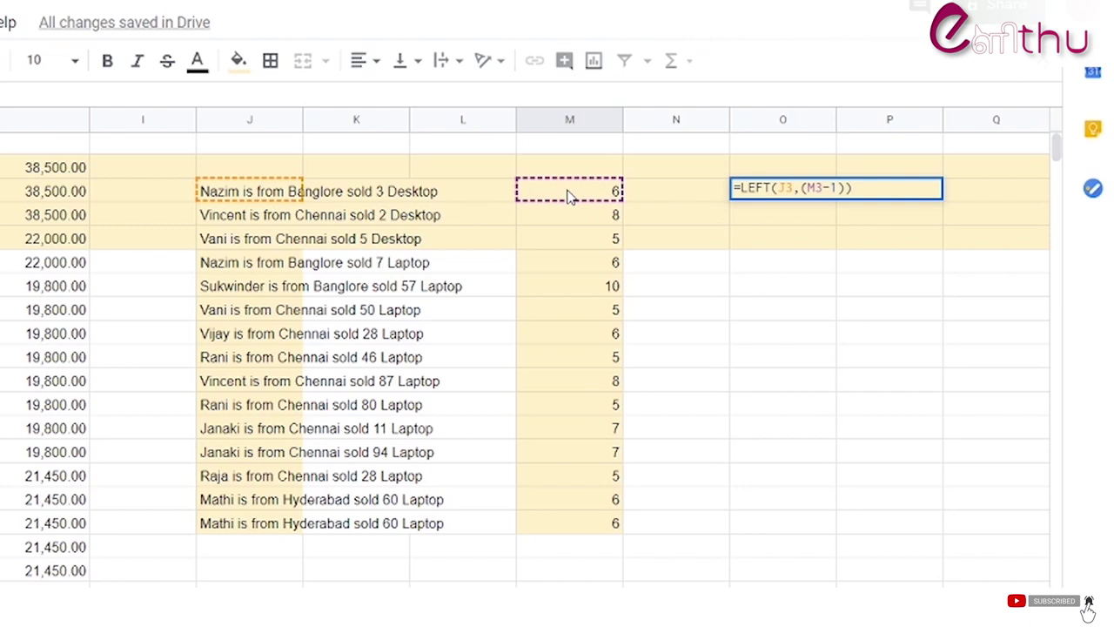
pyautogui.press('Return')
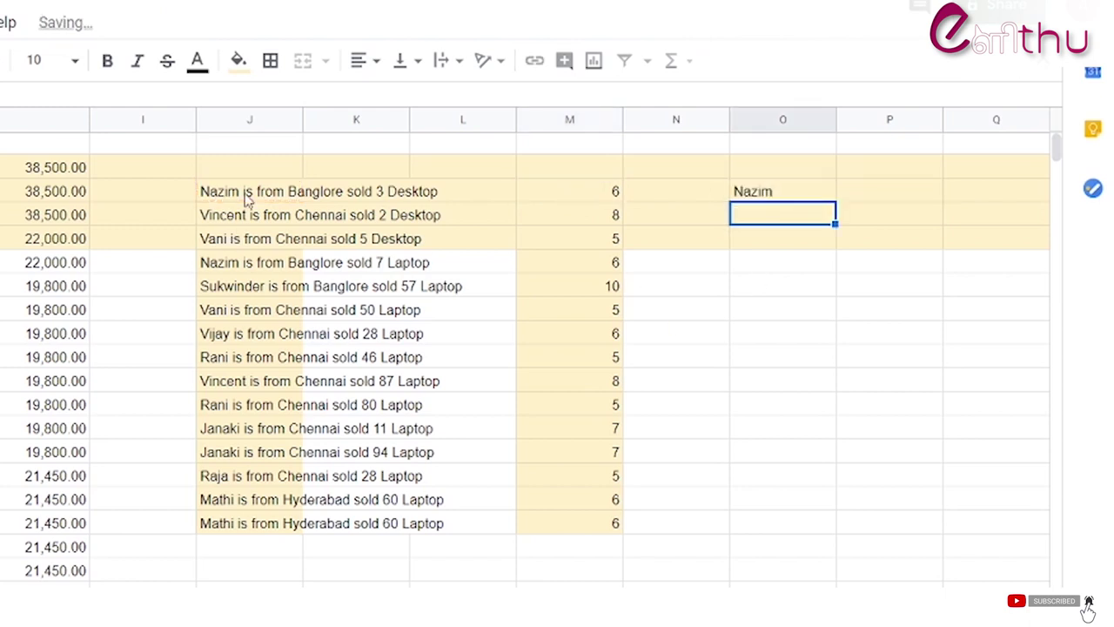
pyautogui.click(782, 197)
pyautogui.moveTo(833, 199); pyautogui.dragTo(809, 522)
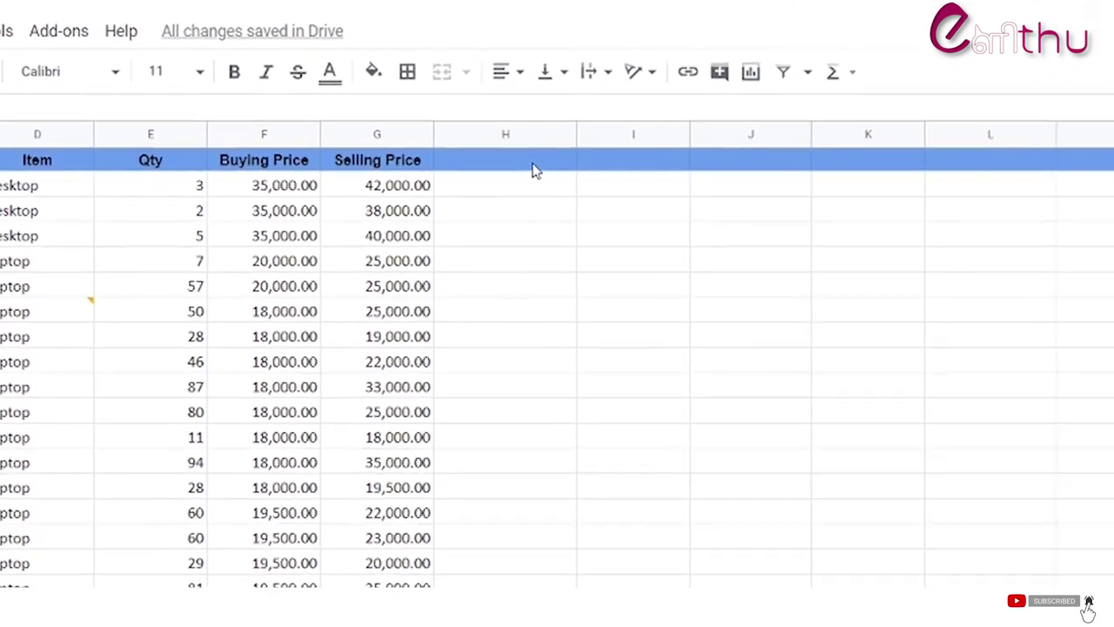
# Step: Enter =TODAY() in I1, showing 06/04/2020
pyautogui.click(632, 158)
pyautogui.write('=today()')
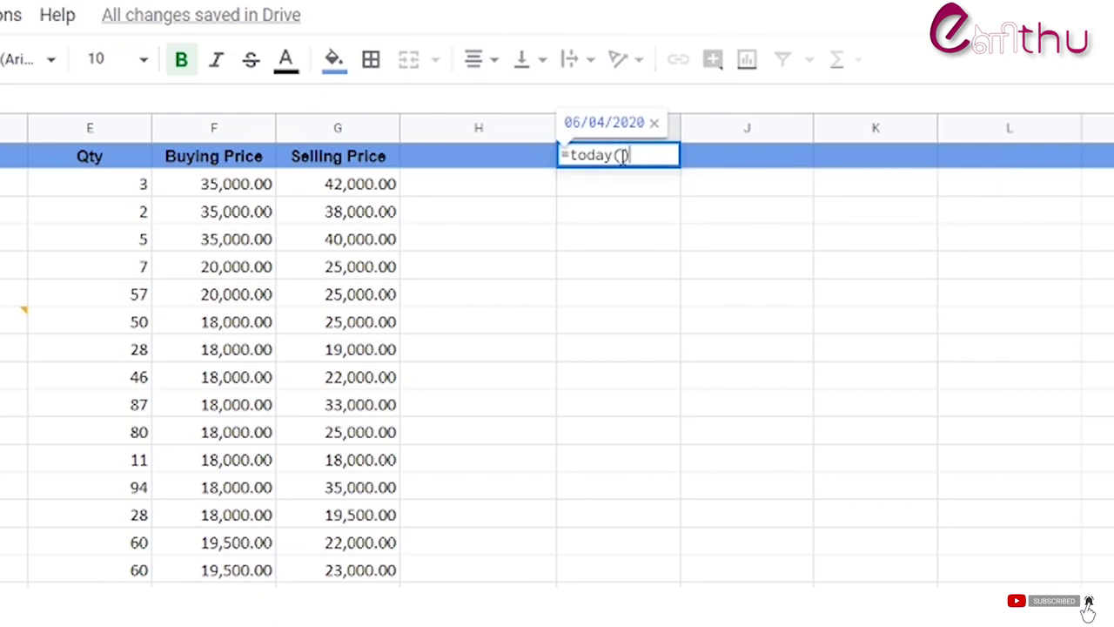
pyautogui.press('Return')
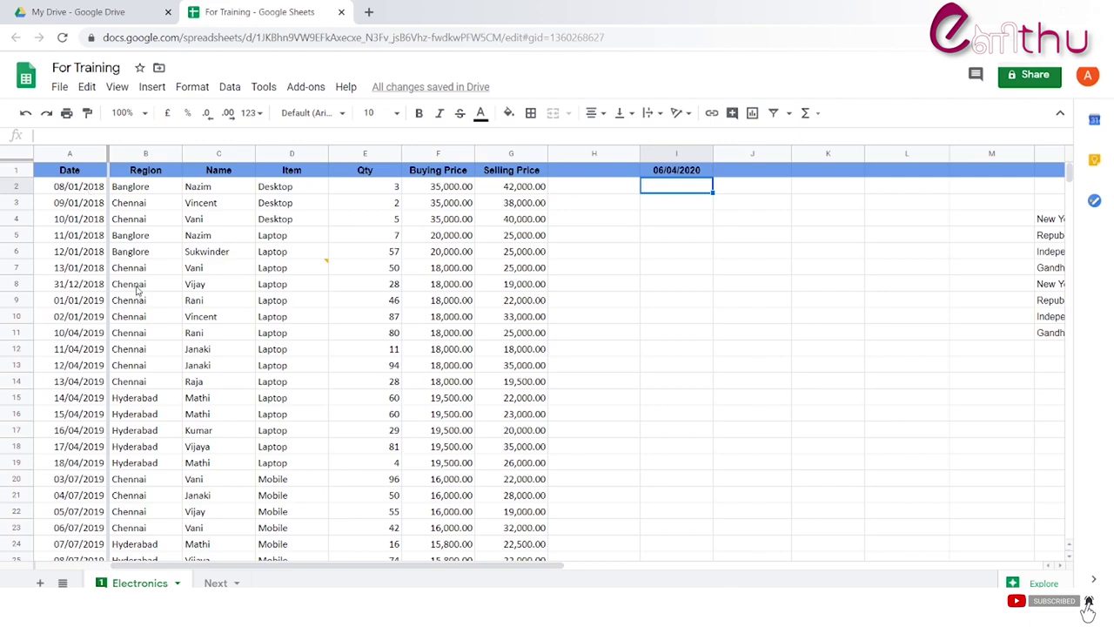
# Step: Fill column H with =$I$1-A2 days elapsed, starting at 819 in H2
pyautogui.press('Left')
pyautogui.write('=')
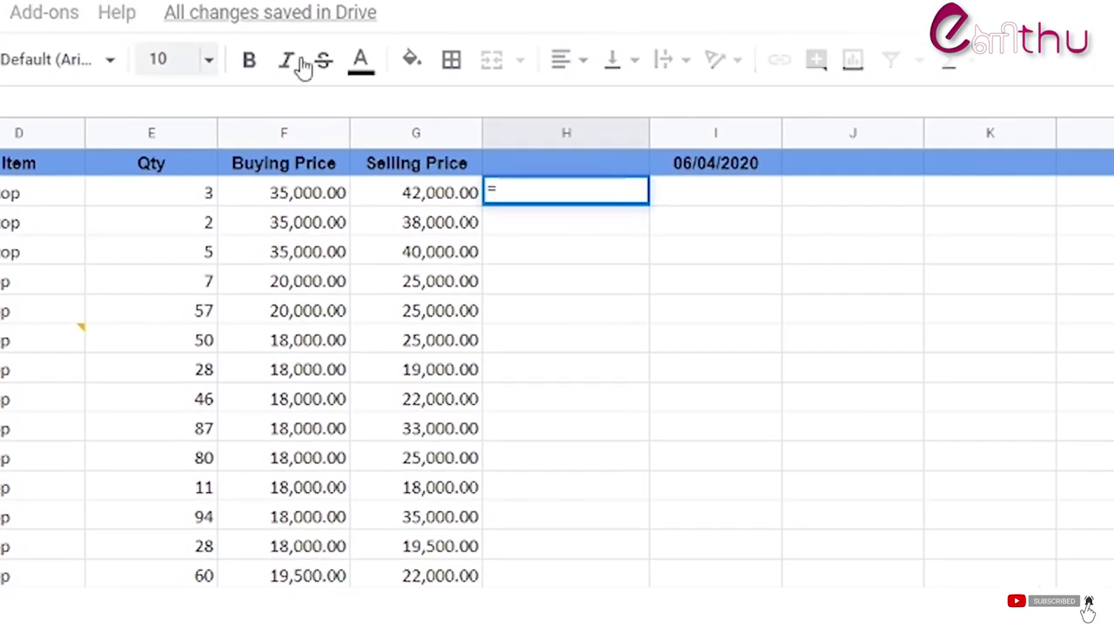
pyautogui.click(729, 167)
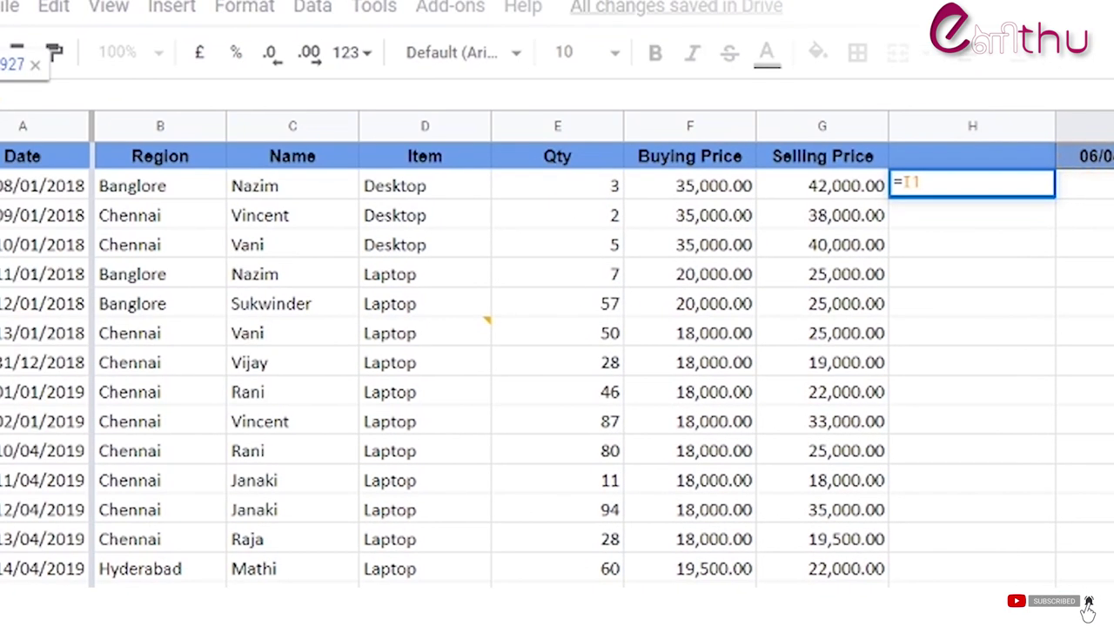
pyautogui.press('F4')
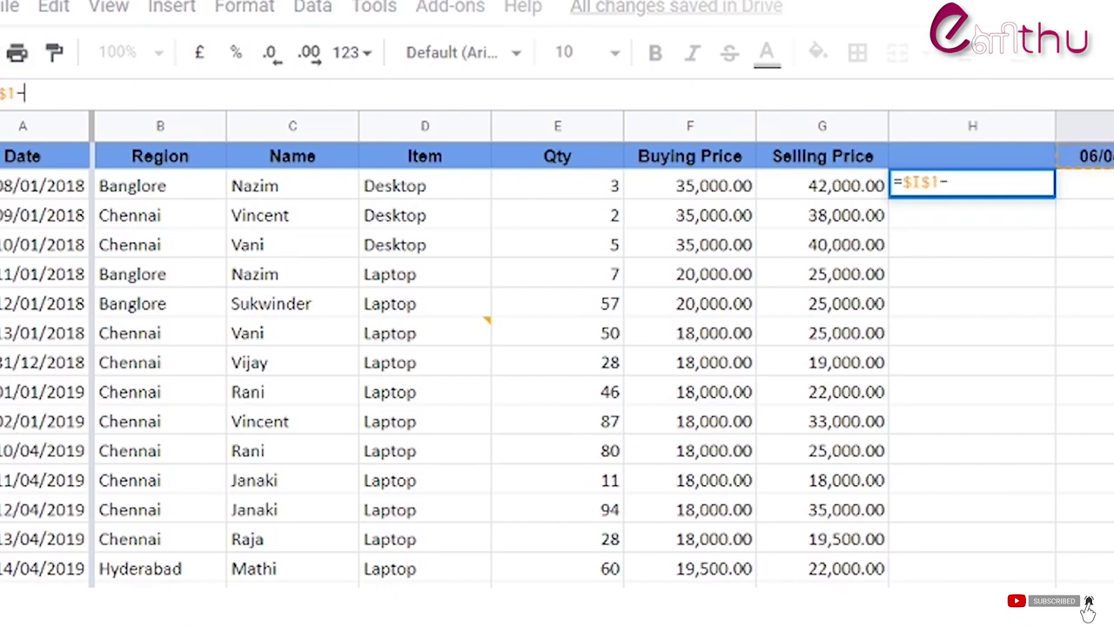
pyautogui.press('Return')
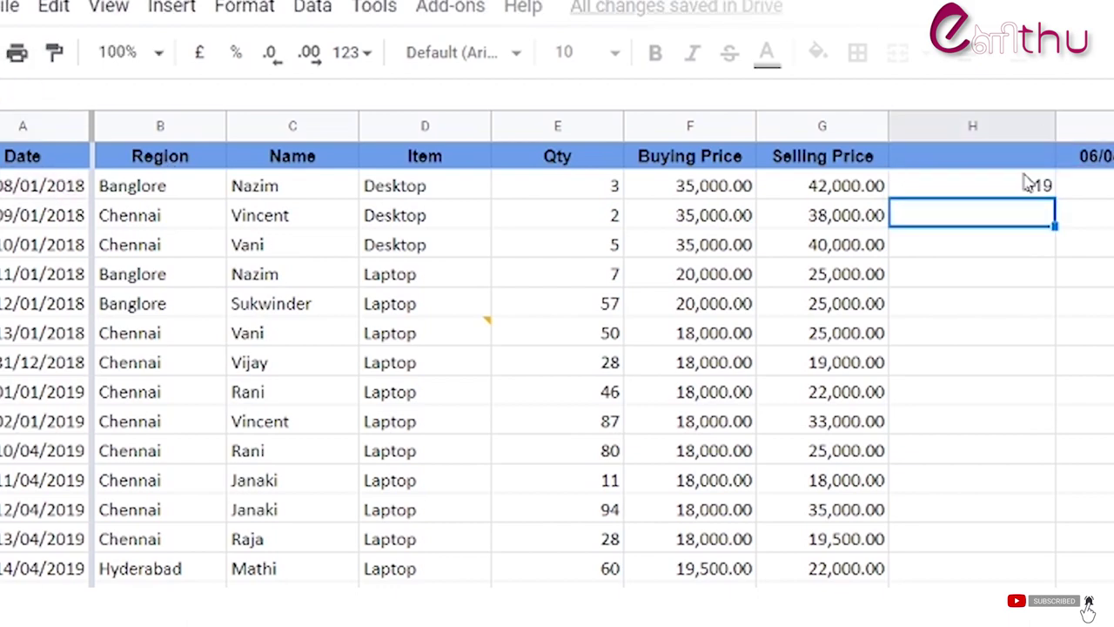
pyautogui.click(1035, 187)
pyautogui.moveTo(1054, 196); pyautogui.dragTo(972, 609)
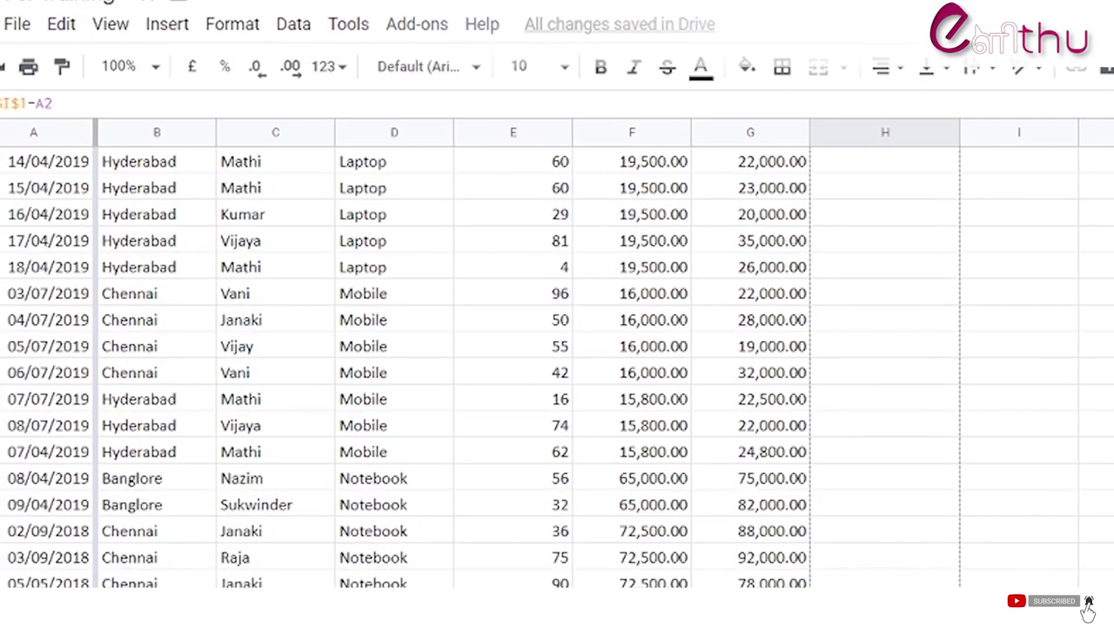
pyautogui.scroll(10, 29, 275)
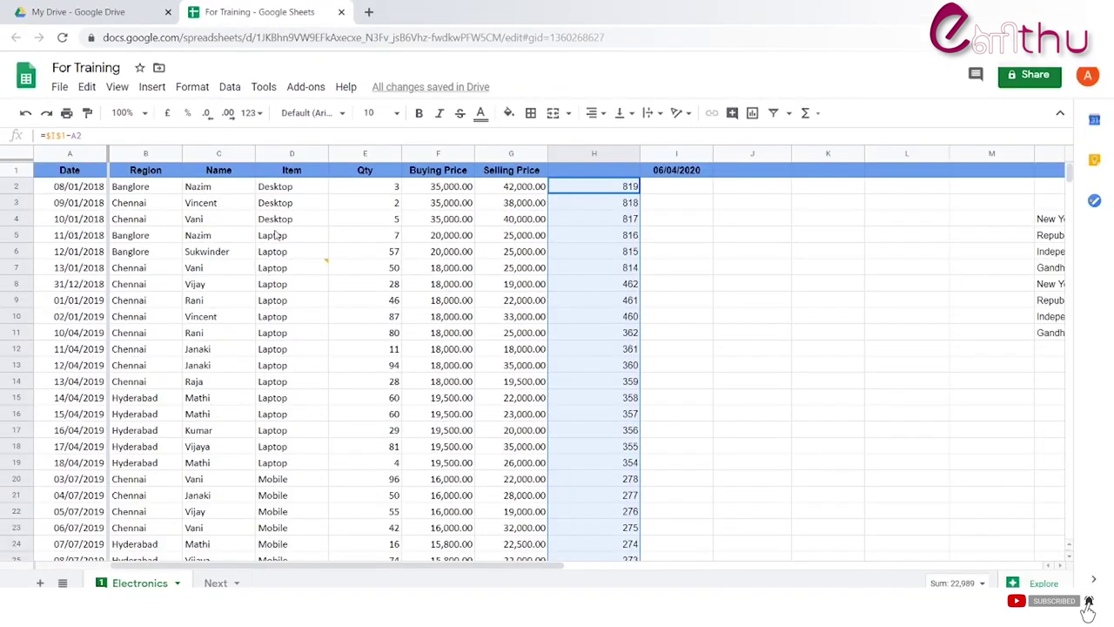
pyautogui.click(603, 258)
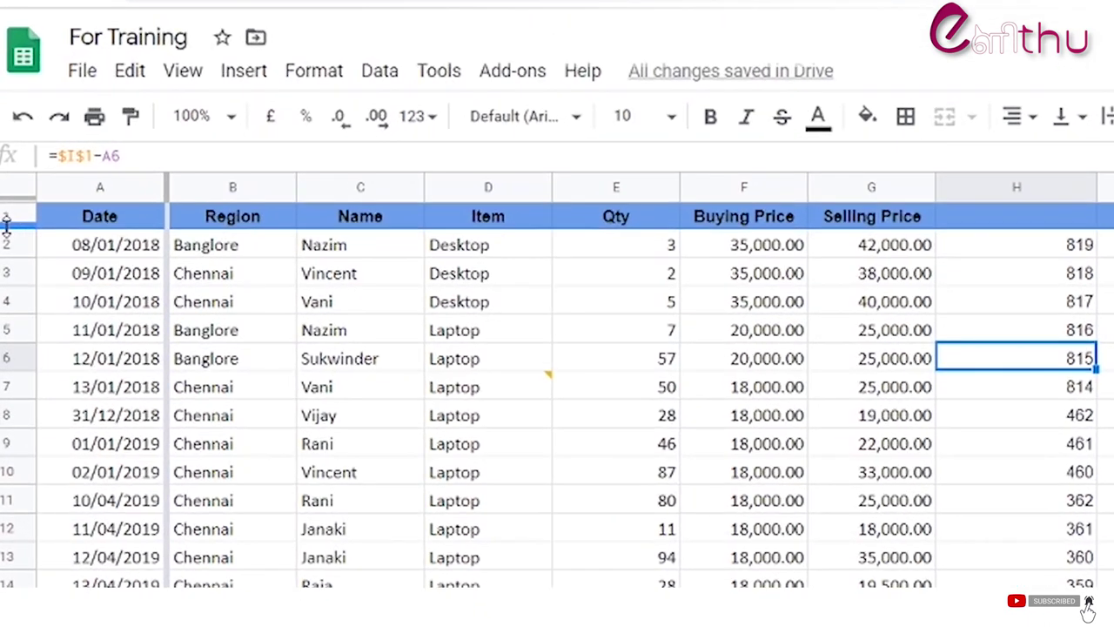
pyautogui.click(79, 203)
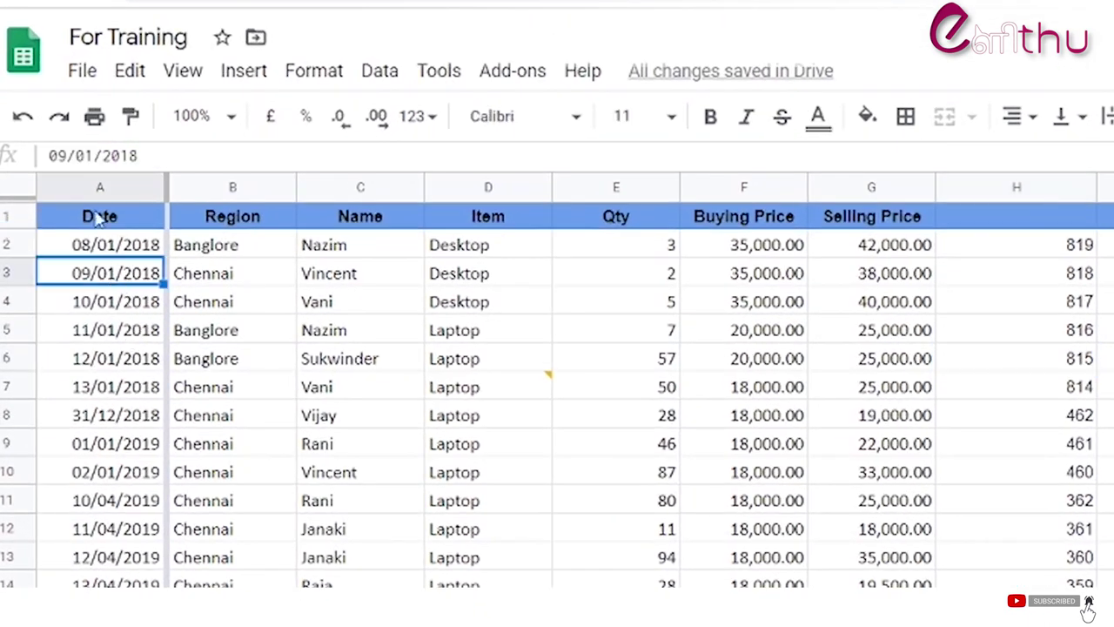
pyautogui.click(89, 155)
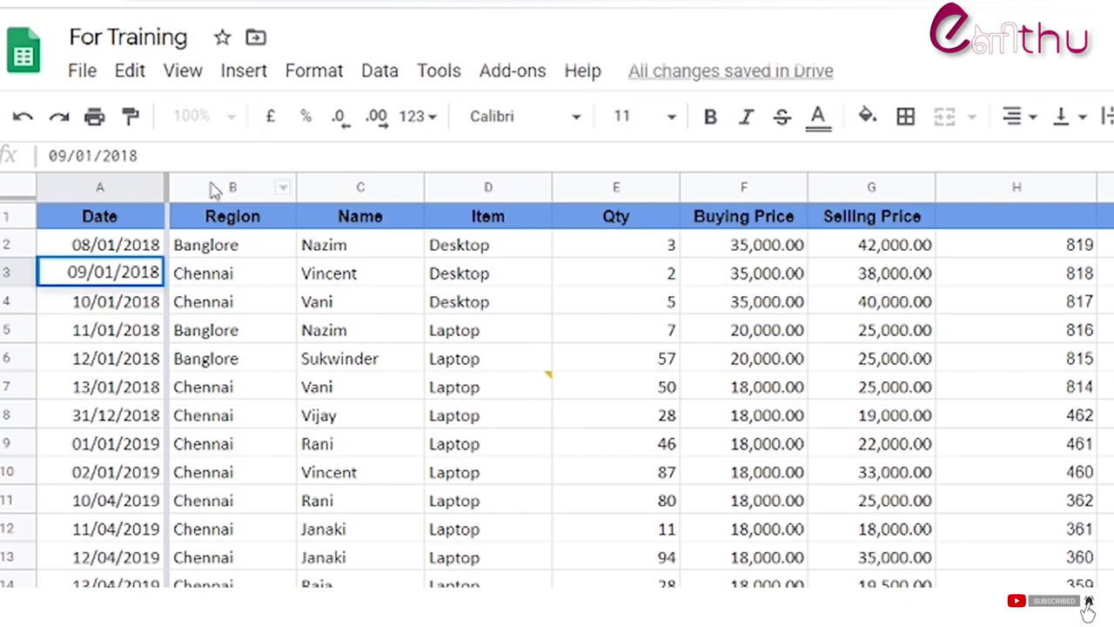
pyautogui.press('BackSpace')
pyautogui.press('BackSpace')
pyautogui.write('2')
pyautogui.write('4')
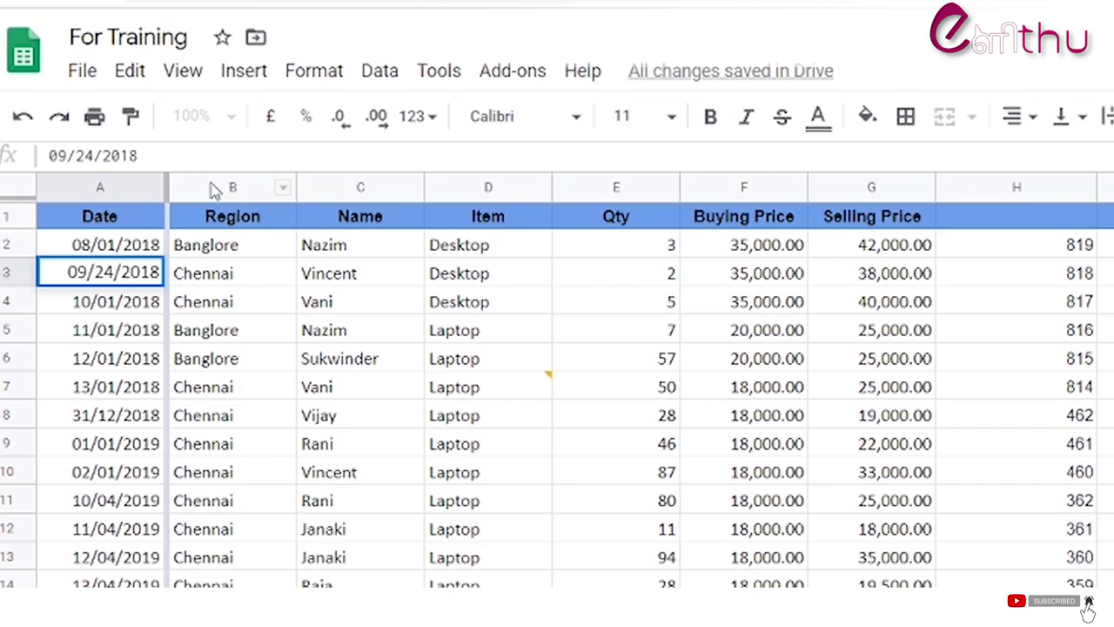
pyautogui.press('Return')
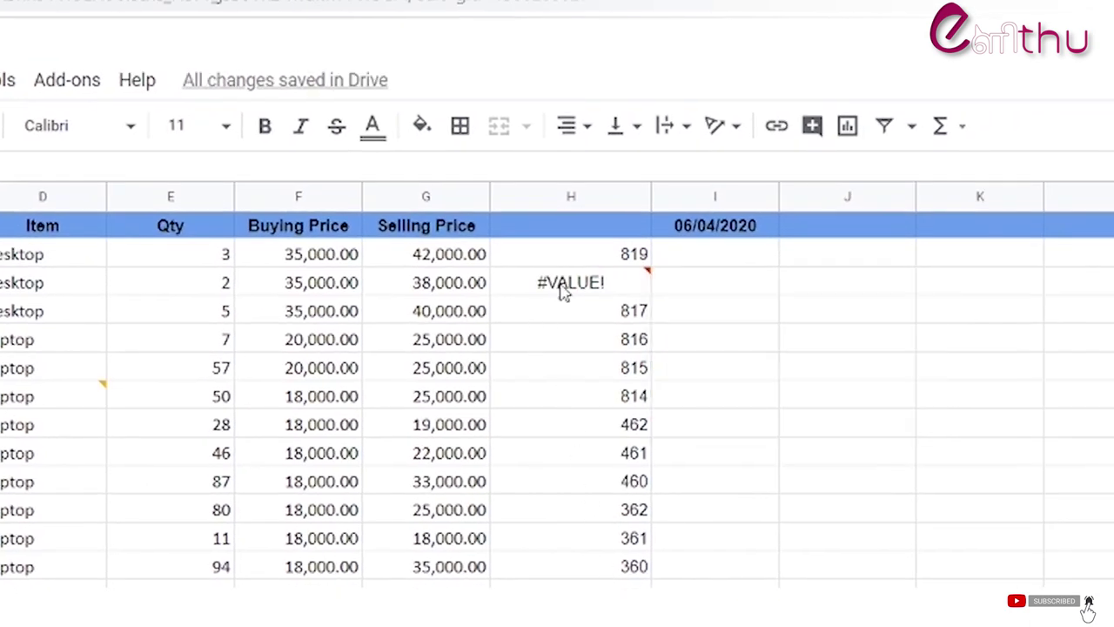
pyautogui.moveTo(562, 291)
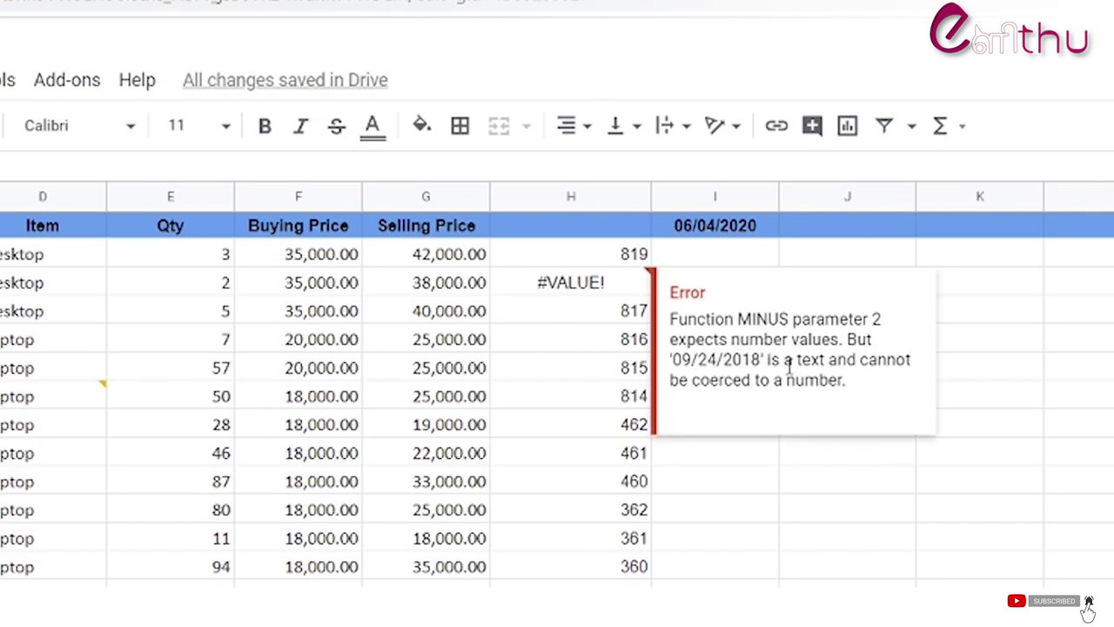
pyautogui.click(895, 547)
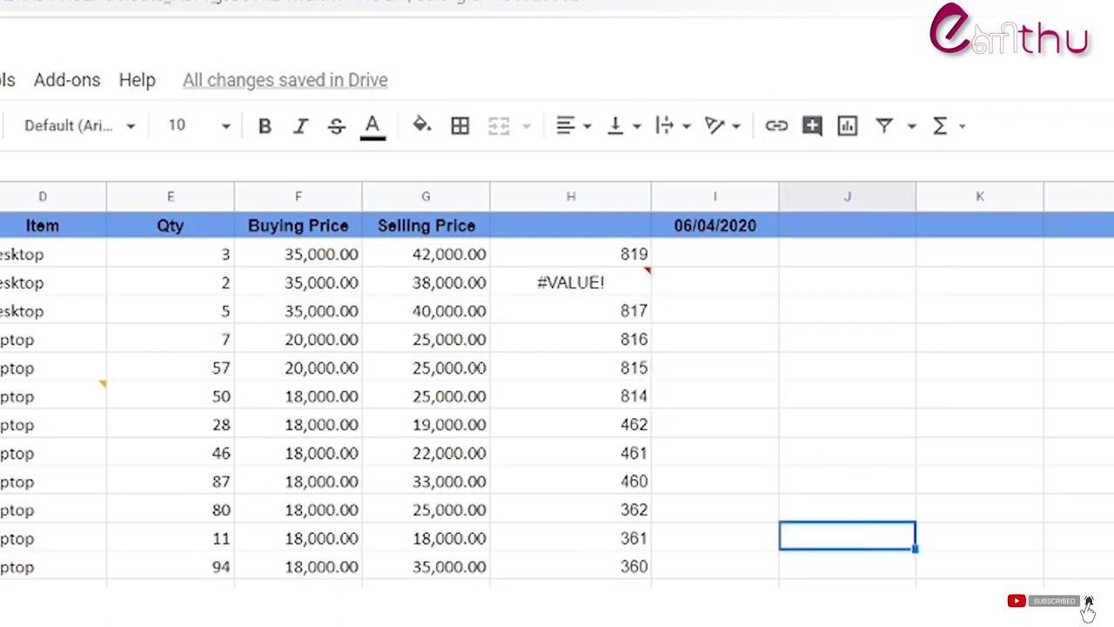
pyautogui.hotkey('ctrl', 'Home')
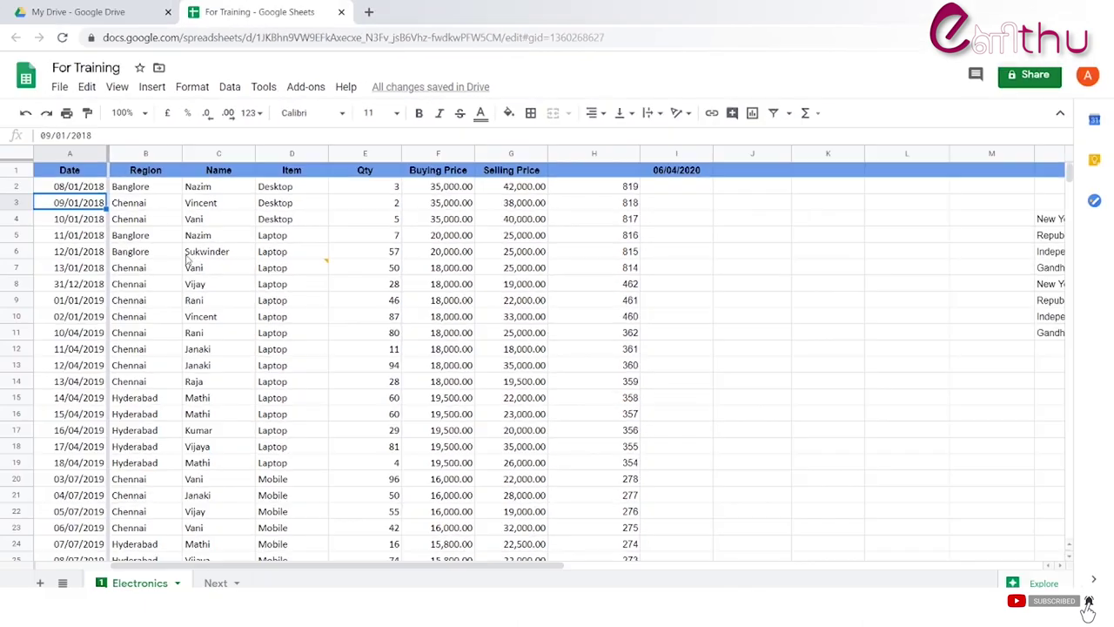
pyautogui.click(292, 284)
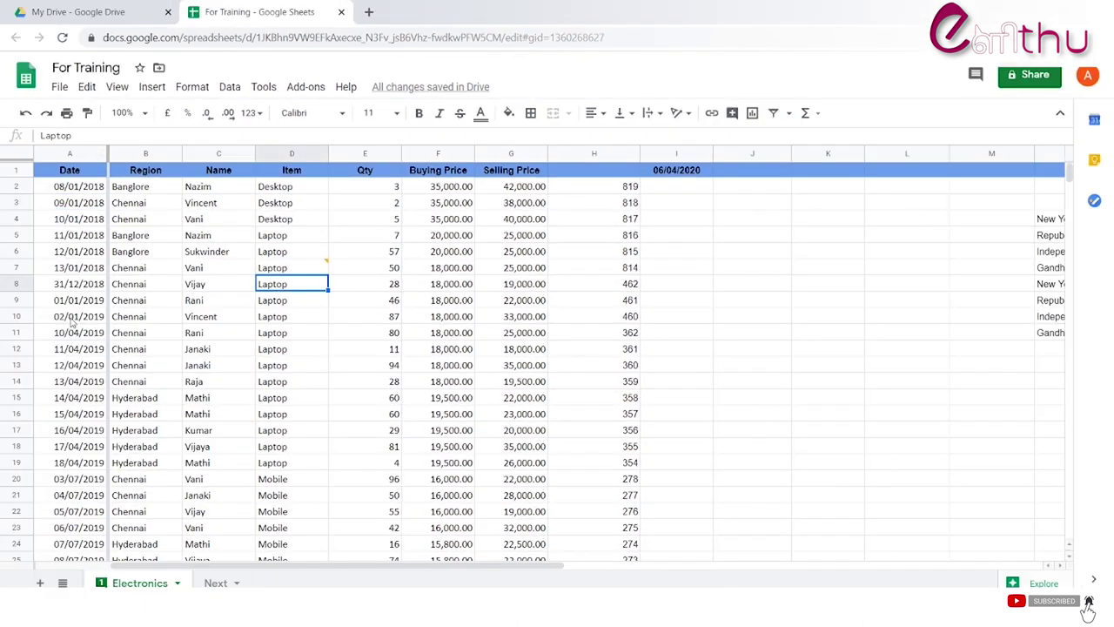
# Step: Check the United Kingdom locale and India time zone in Spreadsheet settings, then enter =now() in J1
pyautogui.click(59, 87)
pyautogui.click(138, 527)
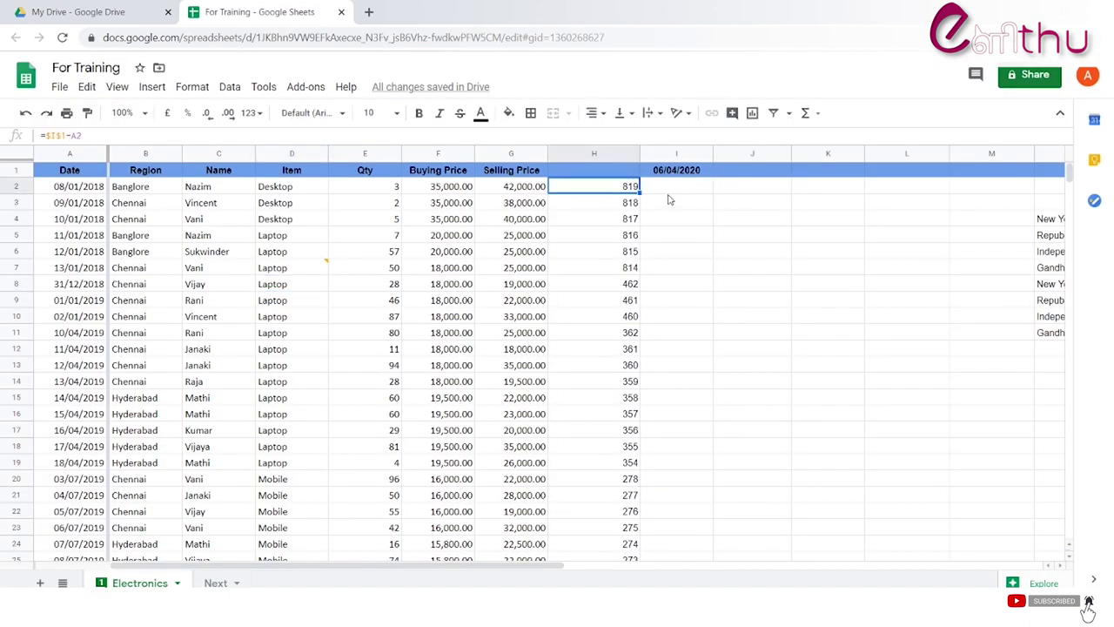
pyautogui.click(694, 170)
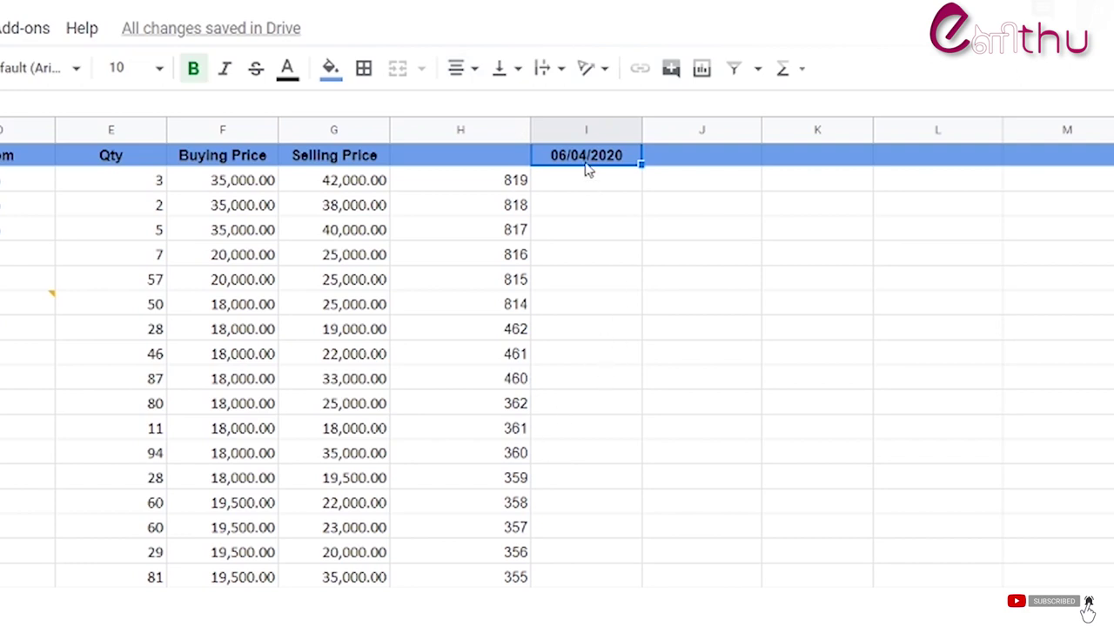
pyautogui.click(706, 162)
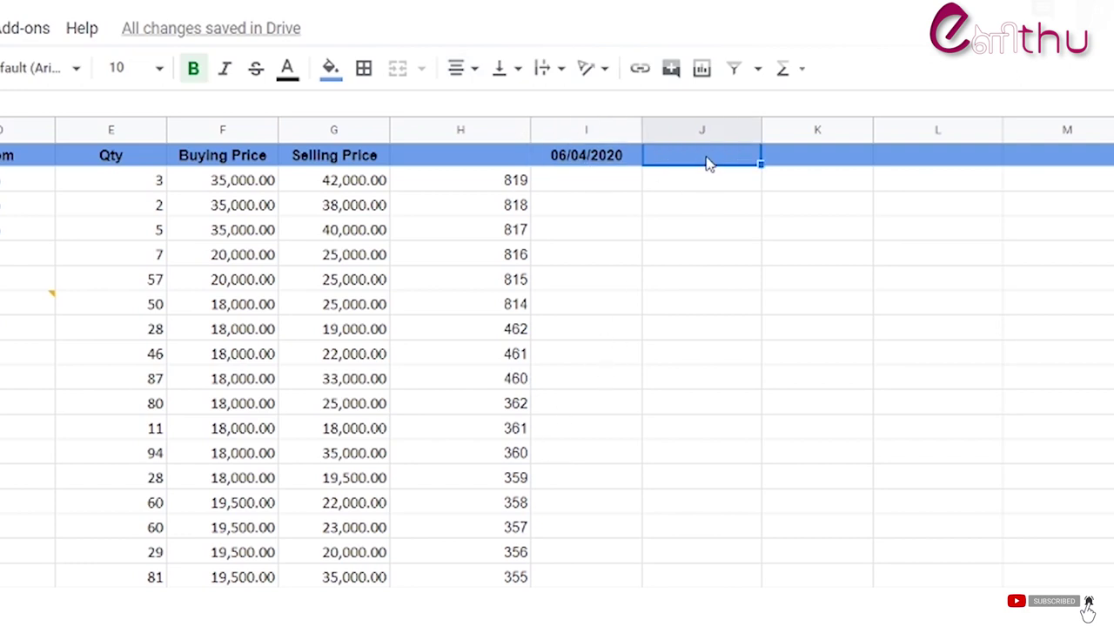
pyautogui.write('=now')
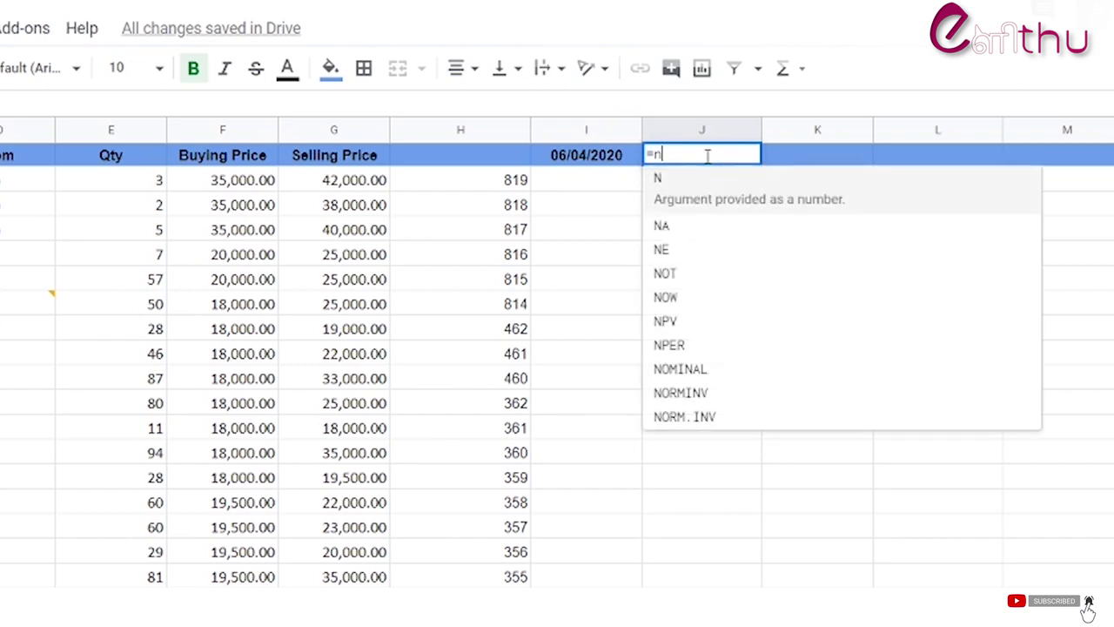
pyautogui.write('()')
# Step: Commit the NOW timestamp as the header and begin a NETWORKDAYS.INTL formula in I2
pyautogui.press('Return')
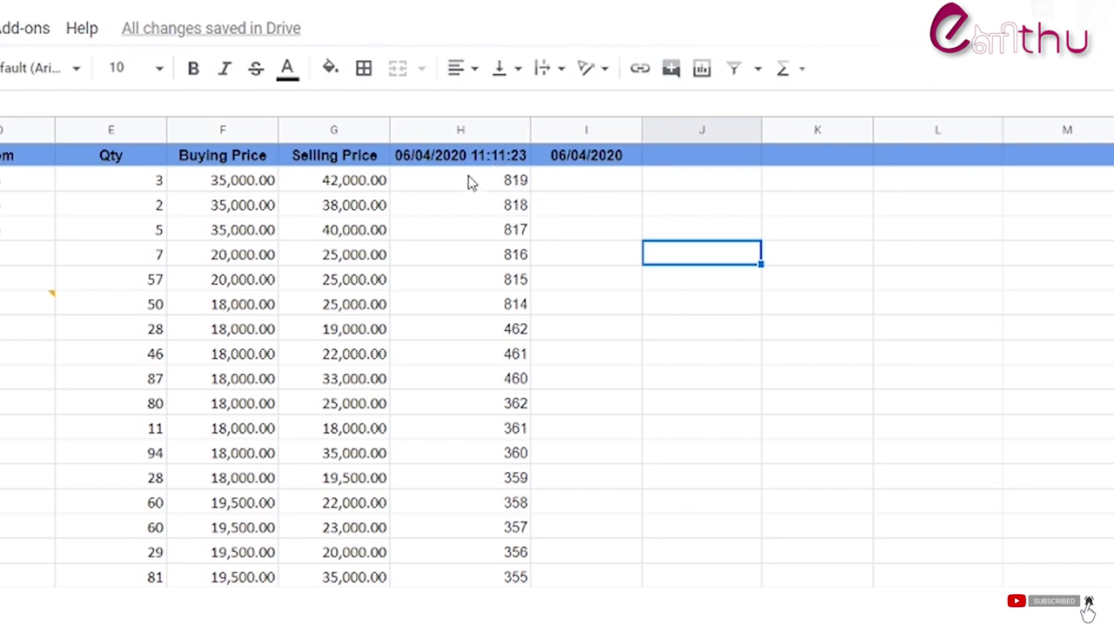
pyautogui.click(605, 184)
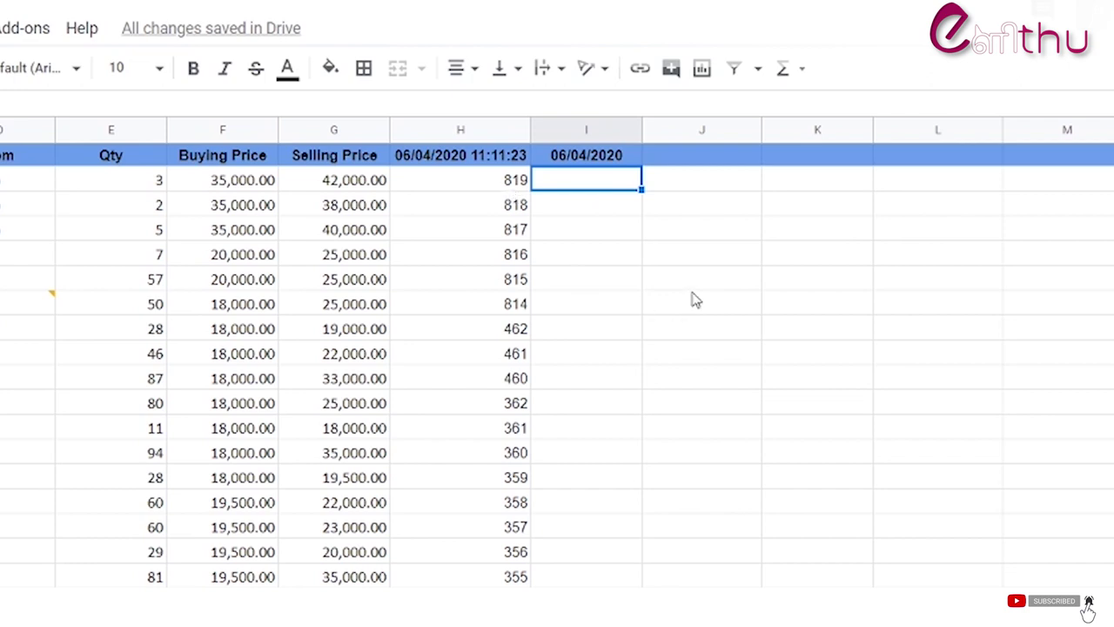
pyautogui.write('=')
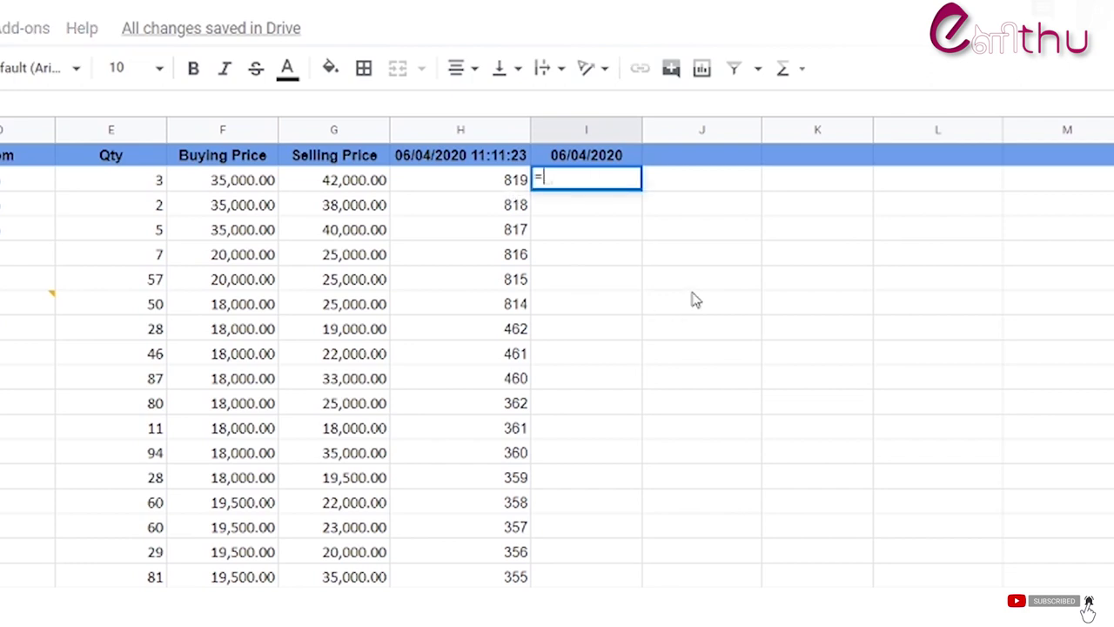
pyautogui.write('NETWORKDAYS.INTL(')
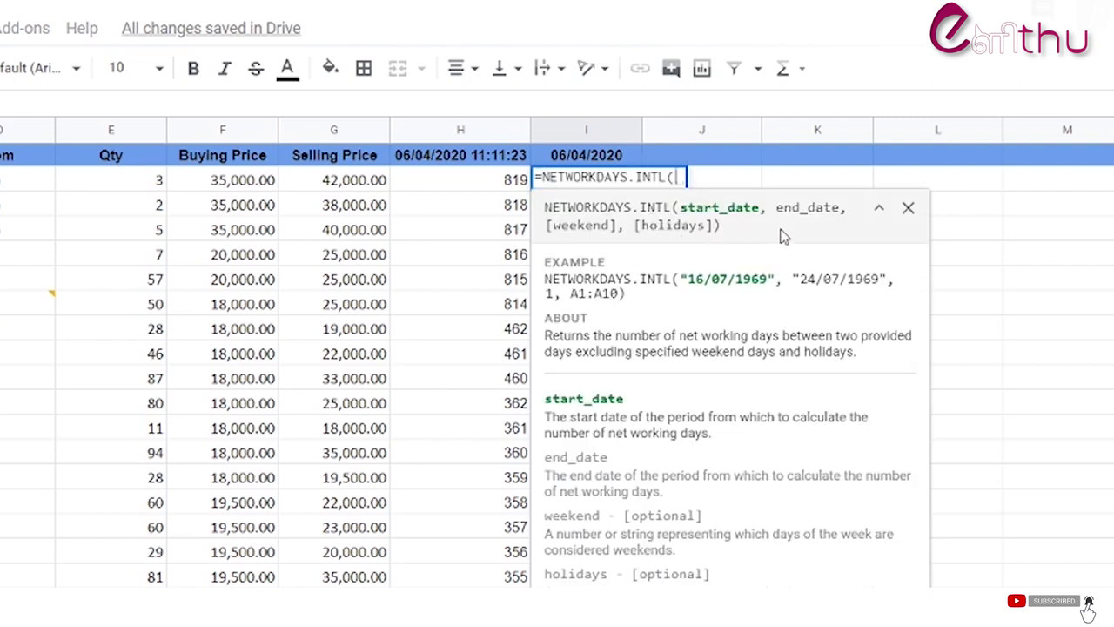
# Step: Complete I2 as =NETWORKDAYS.INTL(A2,$I$1,"0000000"), giving 820 days
pyautogui.write('A2')
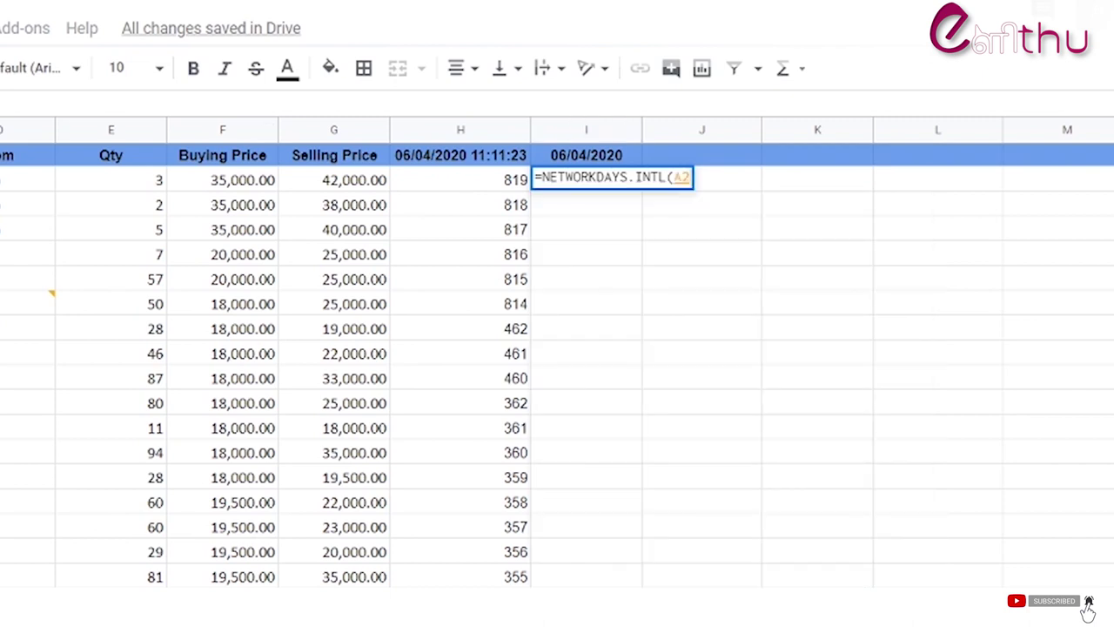
pyautogui.write(',')
pyautogui.click(609, 160)
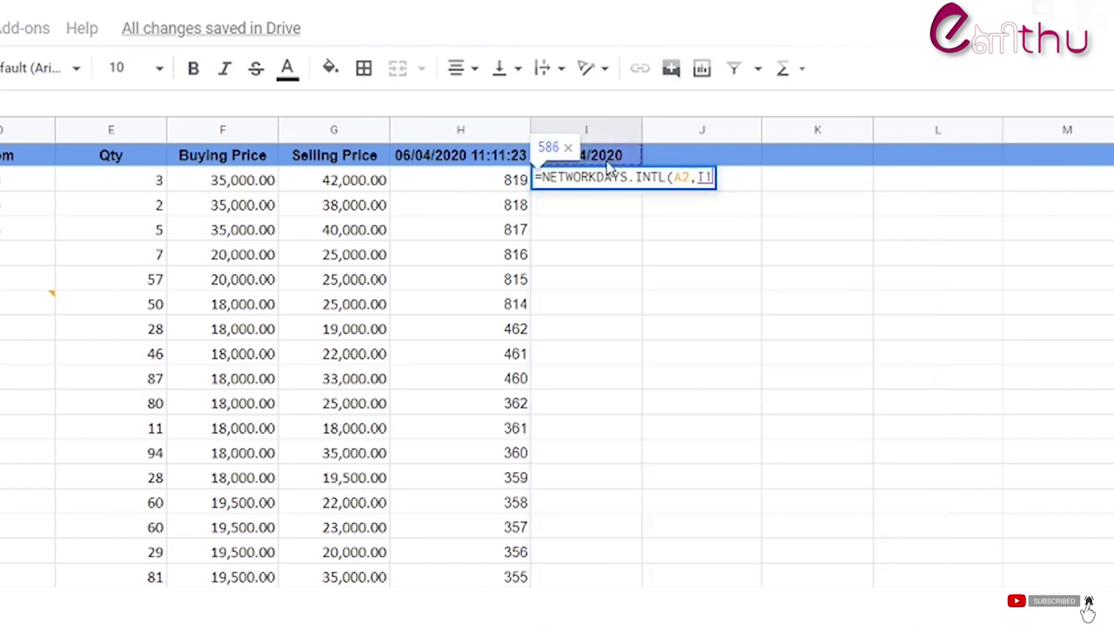
pyautogui.press('F4')
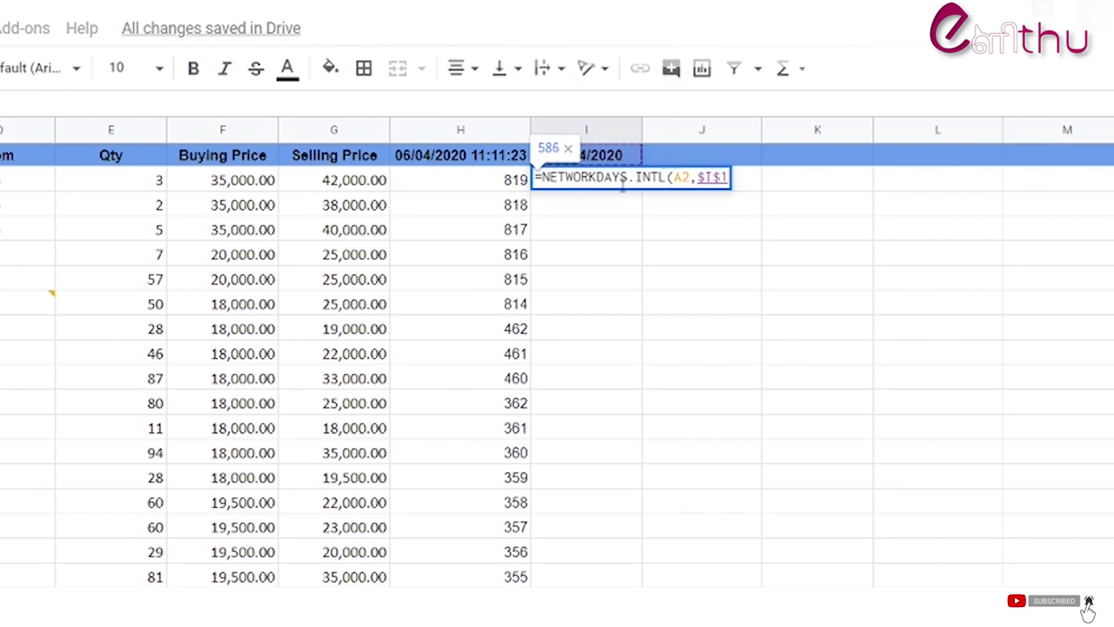
pyautogui.write(',')
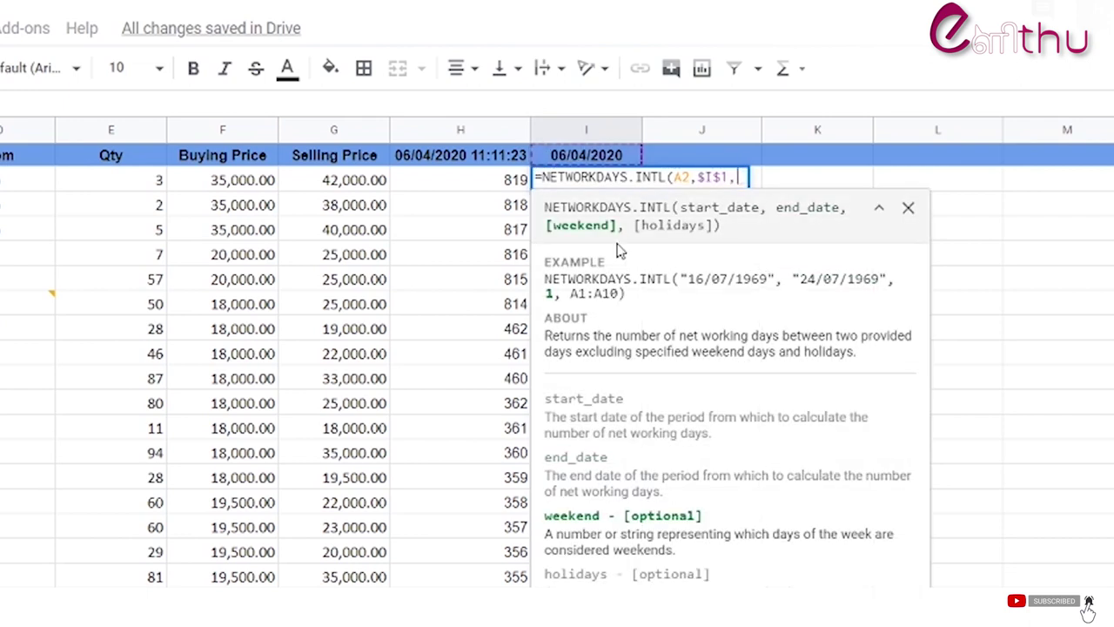
pyautogui.write('"')
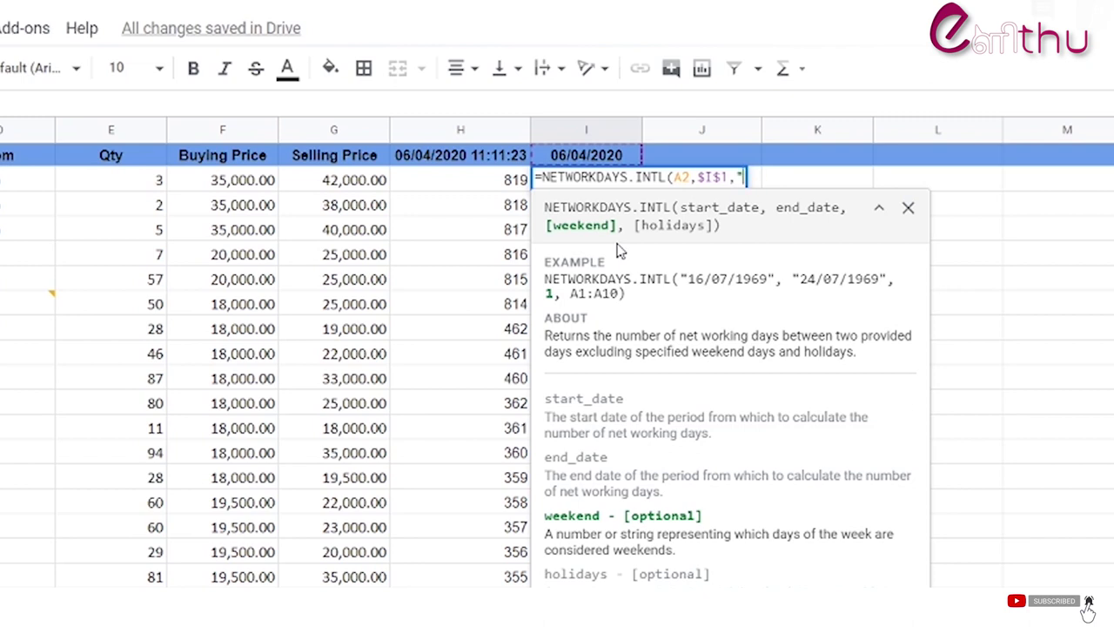
pyautogui.write('0000000')
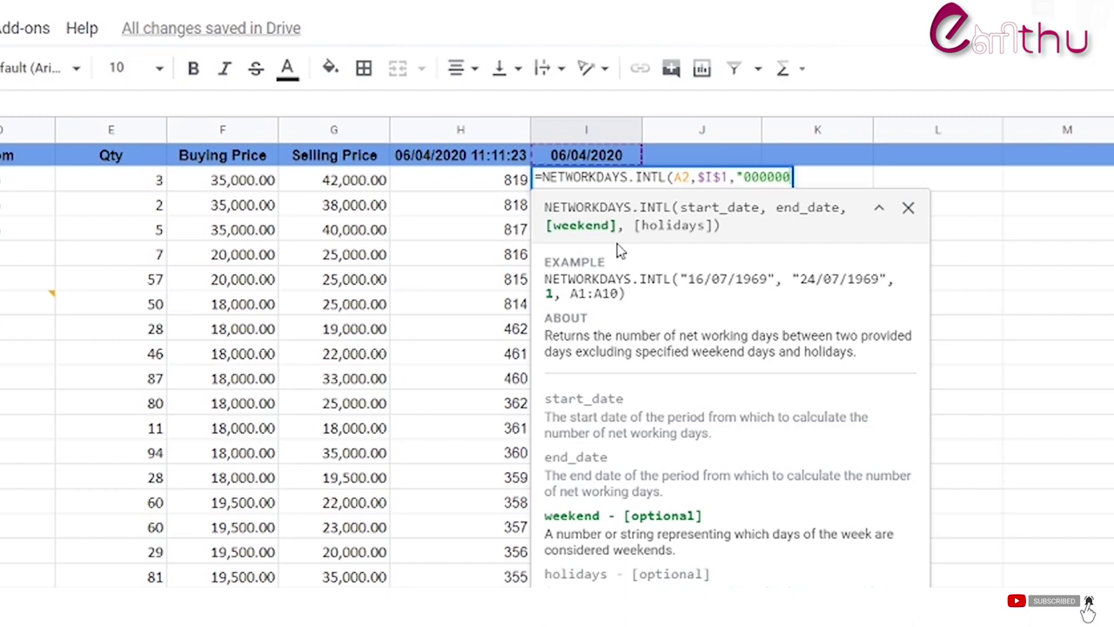
pyautogui.write('0"')
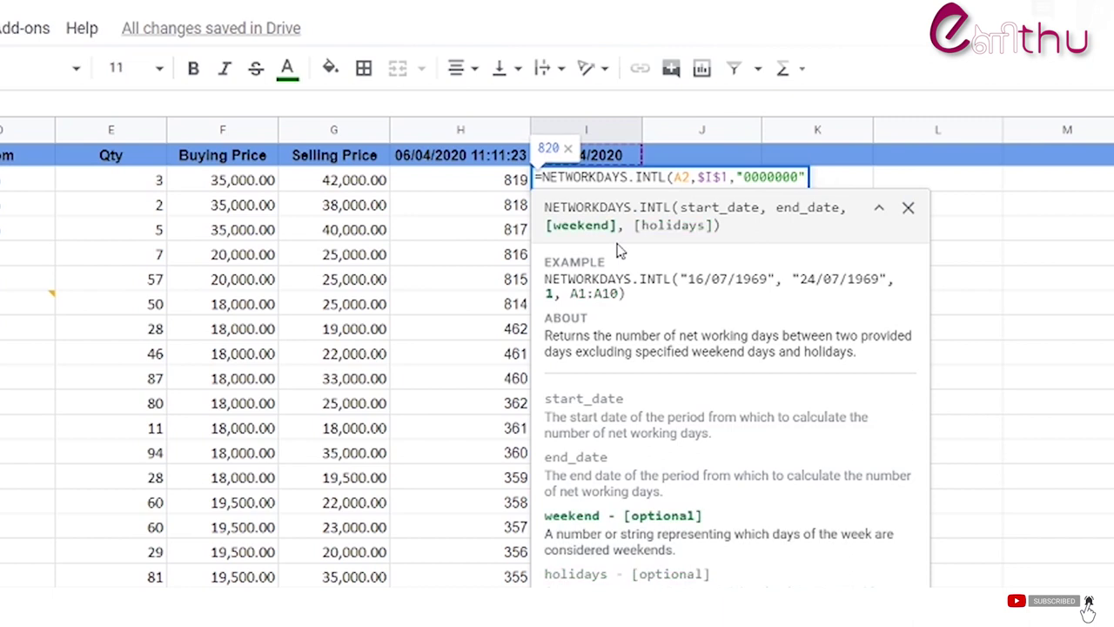
pyautogui.write(')')
pyautogui.press('Return')
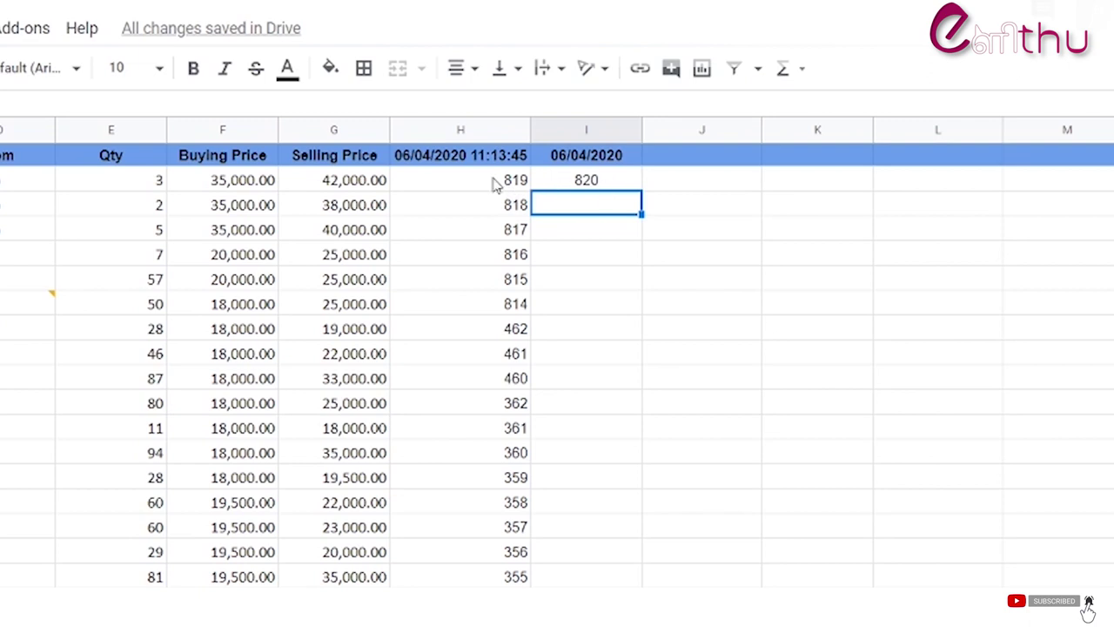
# Step: Edit H2's day-count formula to read =$I$1-A2 +1
pyautogui.press('Up')
pyautogui.press('Left')
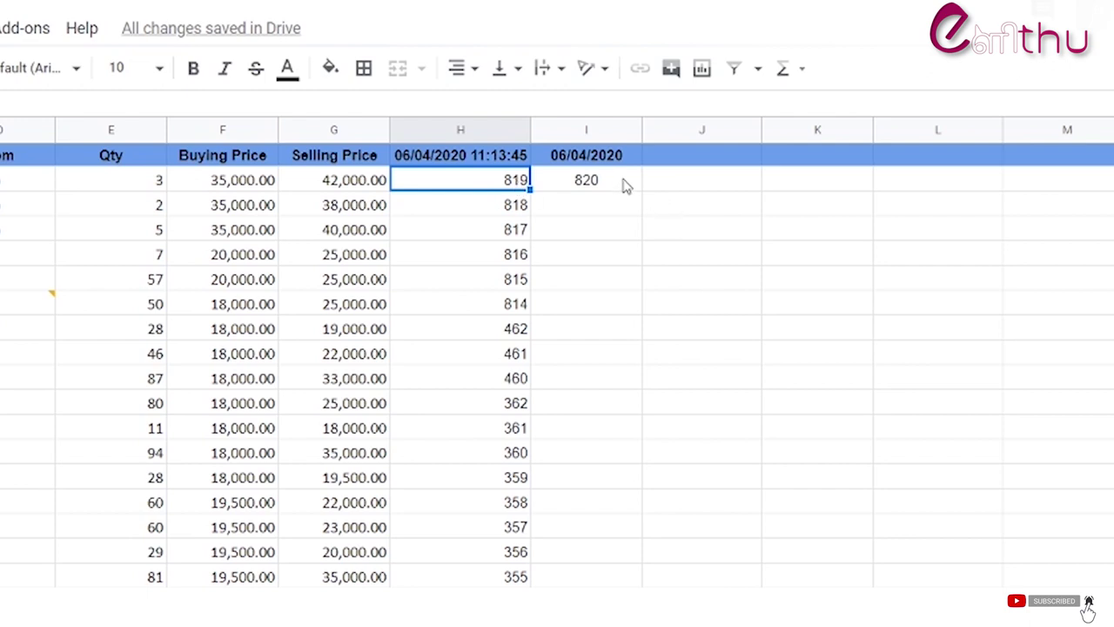
pyautogui.doubleClick(492, 191)
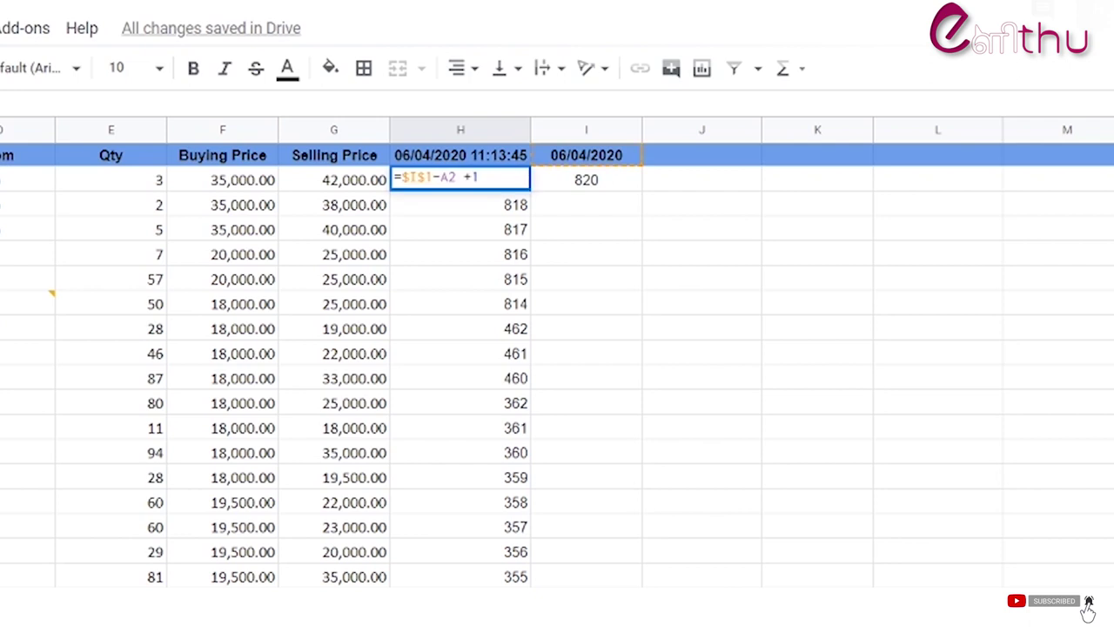
# Step: Commit H2 and change I2's weekend code to "0000011", giving 586
pyautogui.press('Tab')
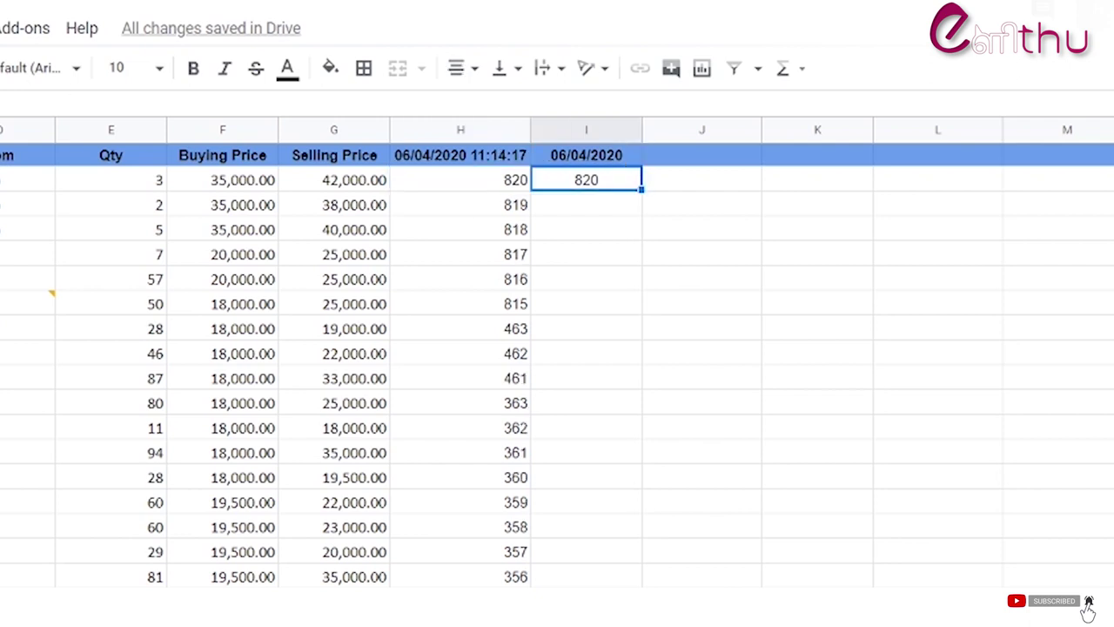
pyautogui.press('Return')
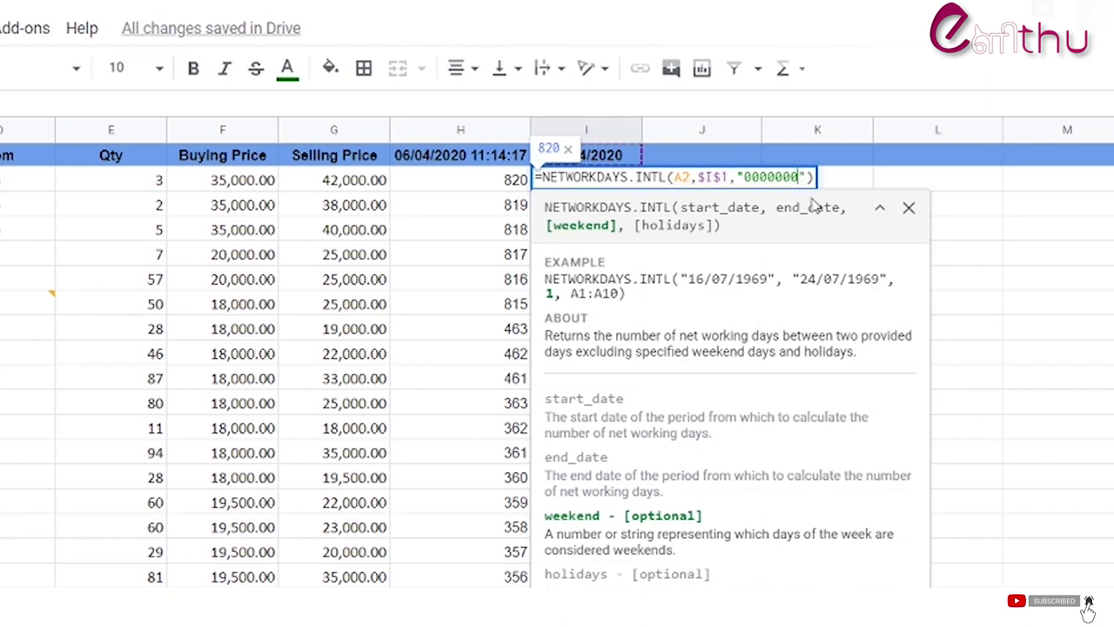
pyautogui.press('BackSpace')
pyautogui.press('BackSpace')
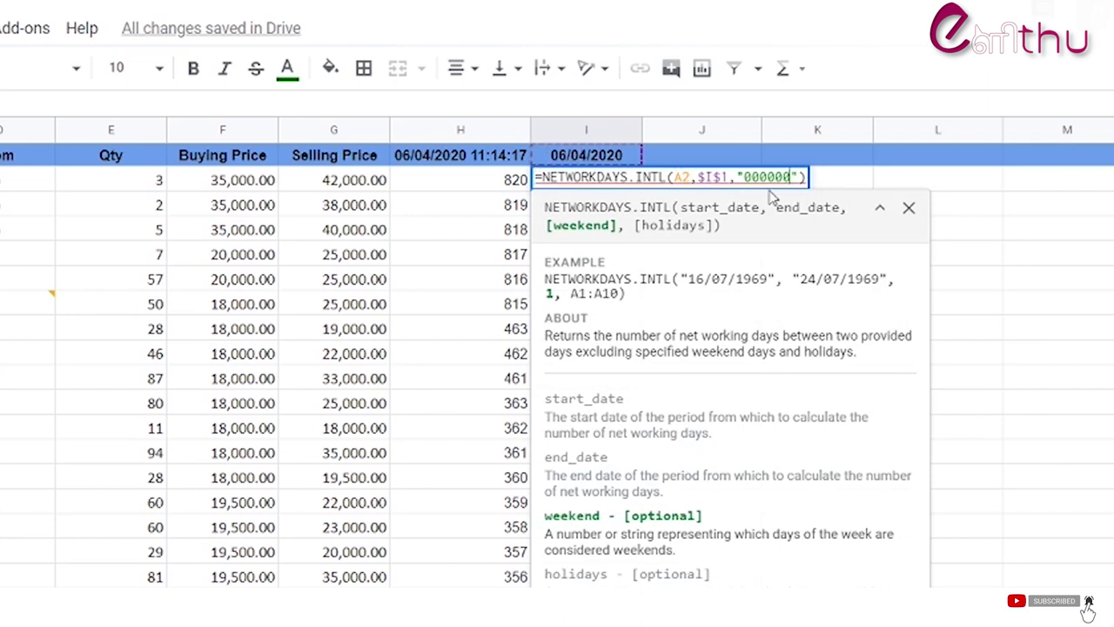
pyautogui.write('11')
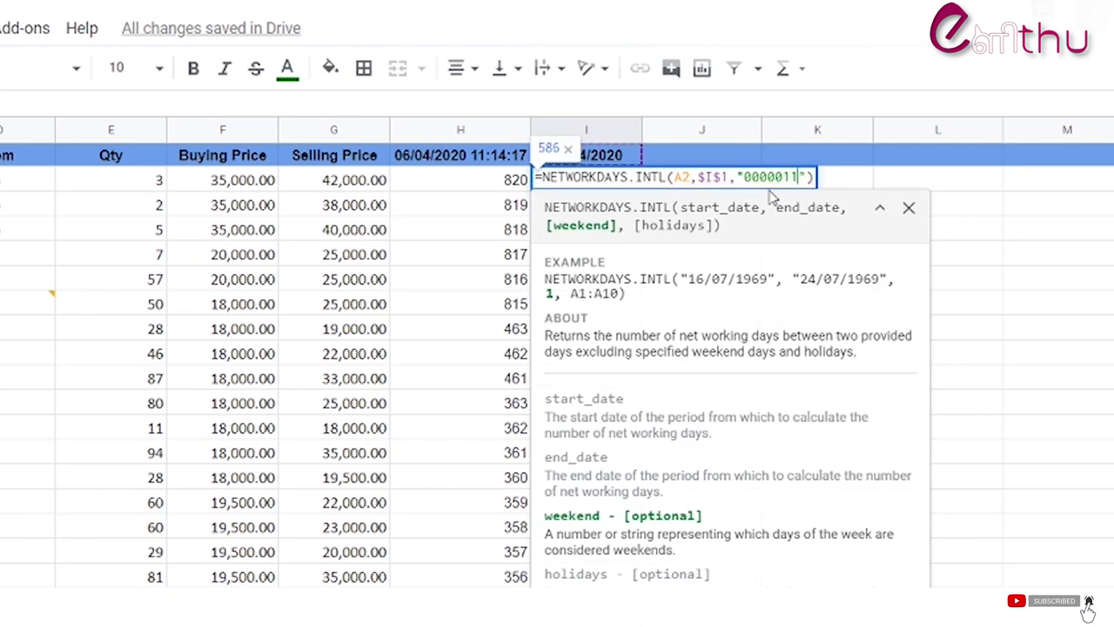
pyautogui.press('Return')
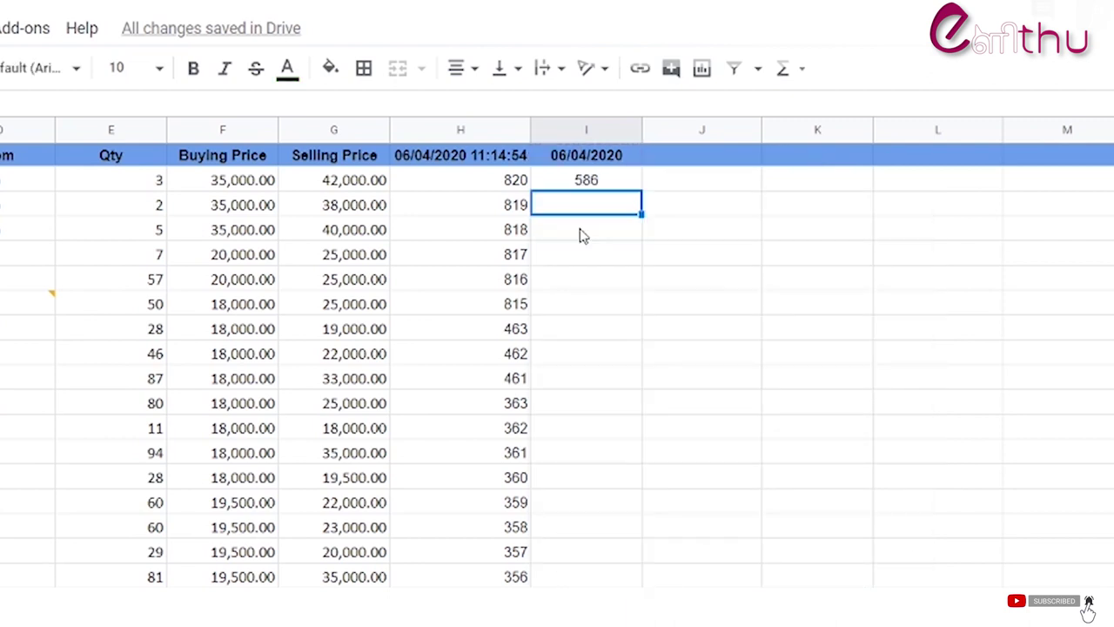
# Step: Revise I2's weekend code to "0100011", giving 469 working days
pyautogui.click(597, 187)
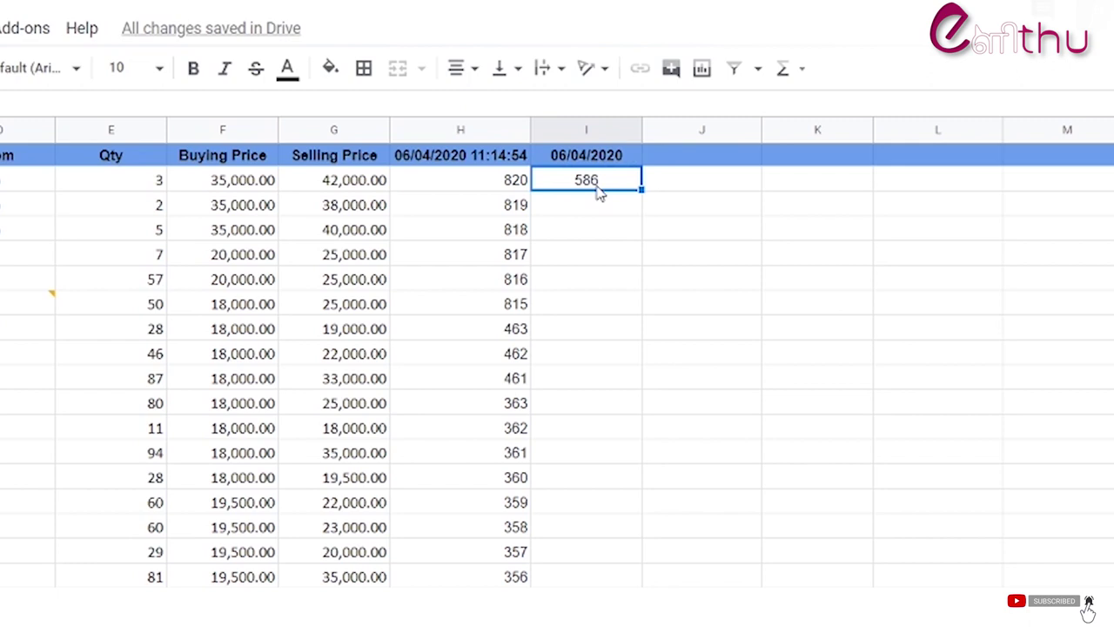
pyautogui.press('F2')
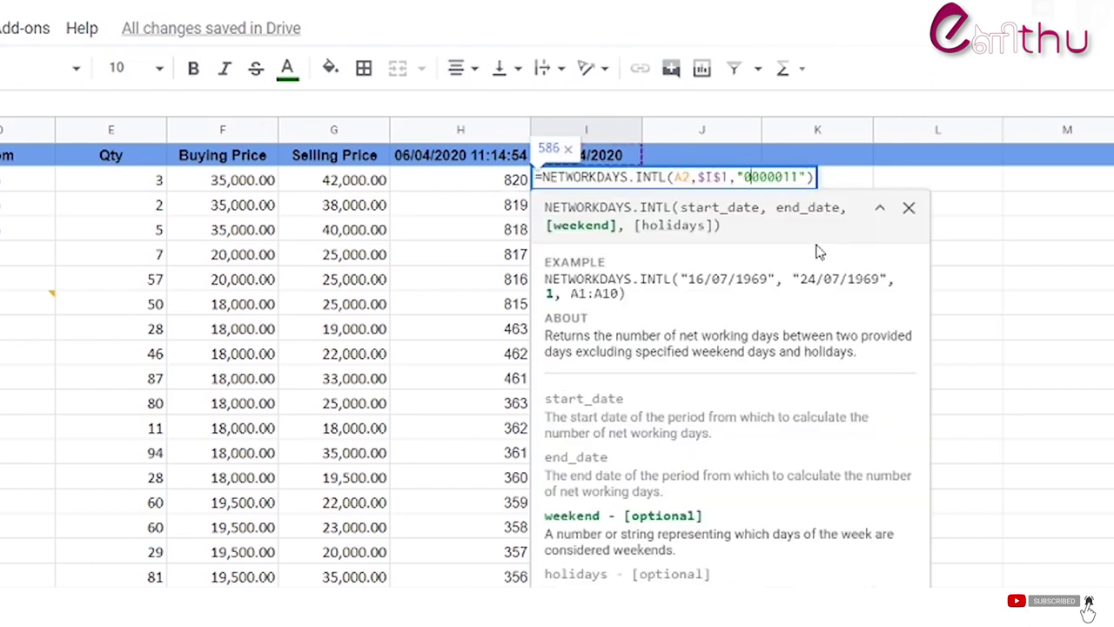
pyautogui.write('1')
pyautogui.press('Return')
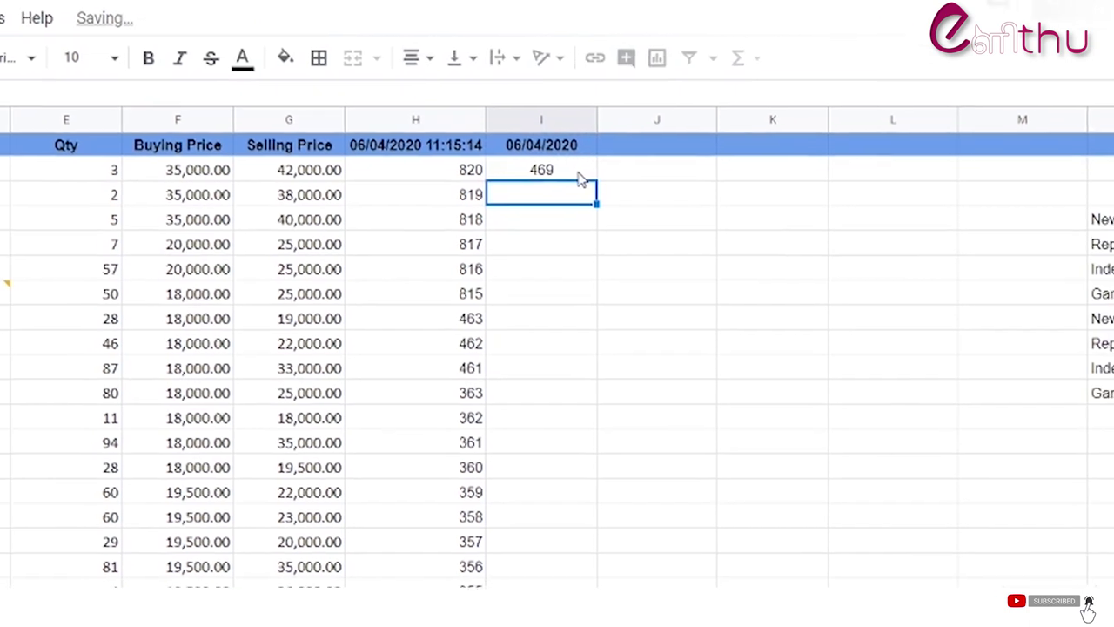
pyautogui.click(592, 183)
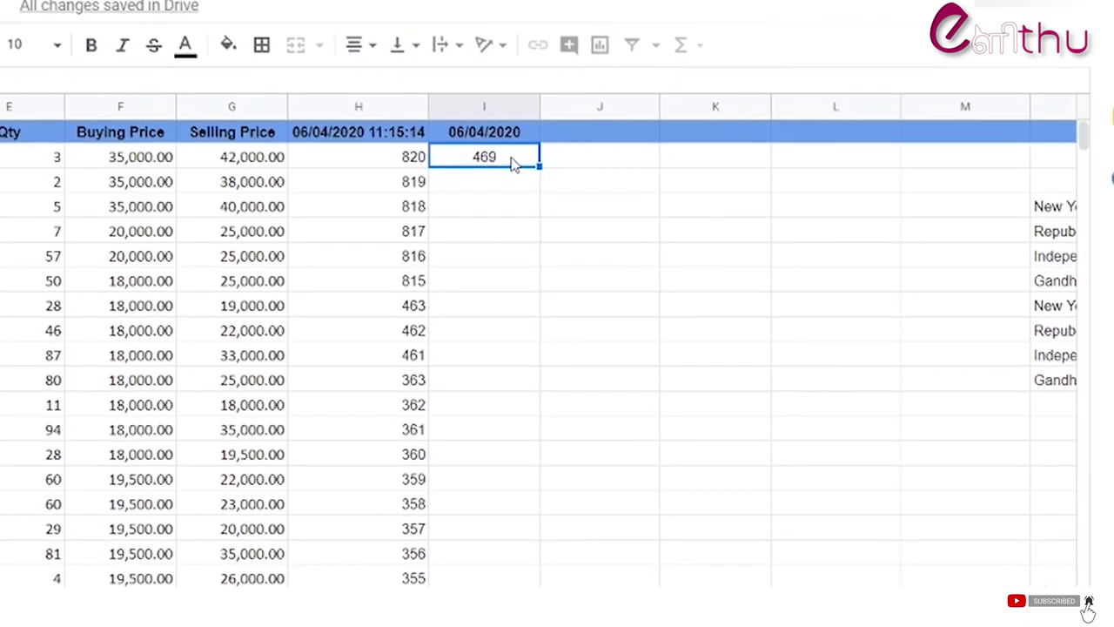
pyautogui.press('Return')
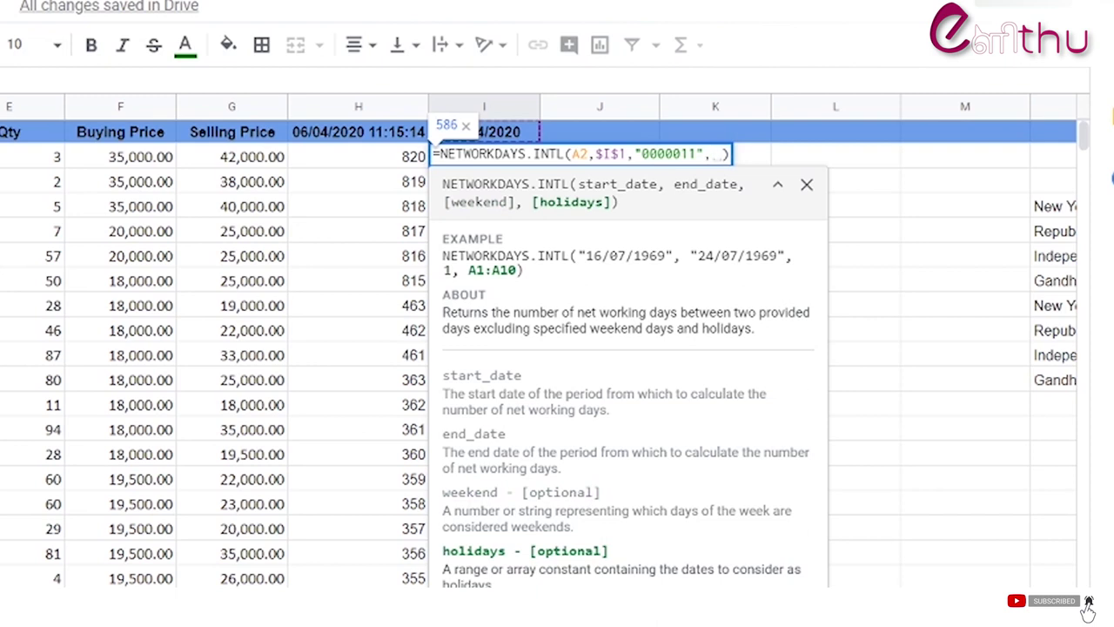
# Step: Add the holiday range O4:O11 as the holidays argument of I2's NETWORKDAYS.INTL formula
pyautogui.press('Escape')
pyautogui.hscroll(3, 889, 230)
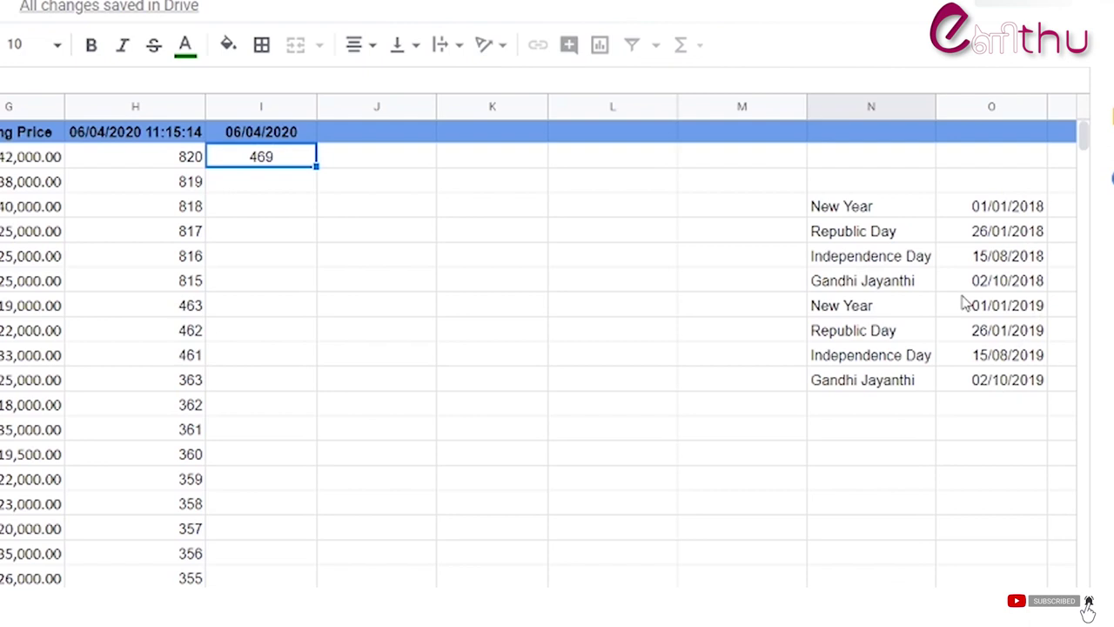
pyautogui.press('F2')
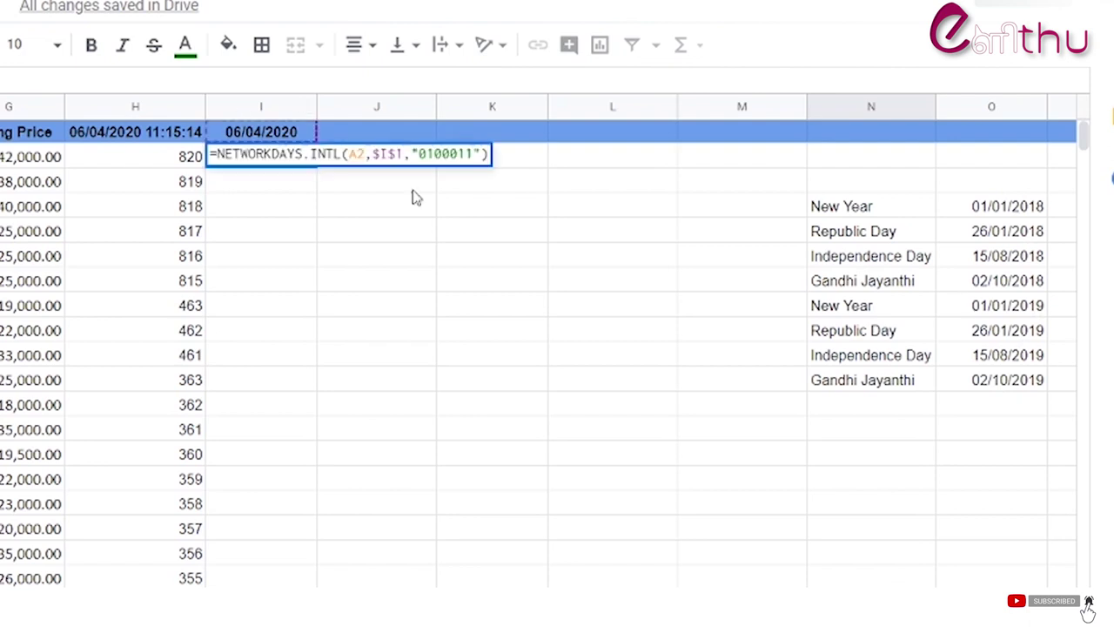
pyautogui.write(',')
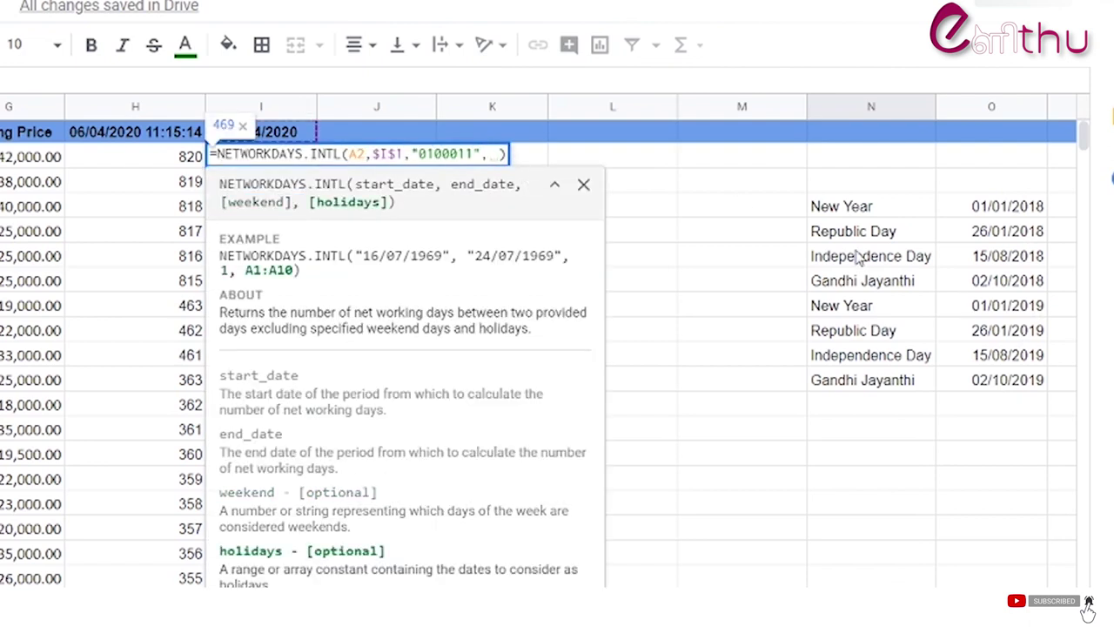
pyautogui.moveTo(1032, 199); pyautogui.dragTo(982, 390)
pyautogui.press('Return')
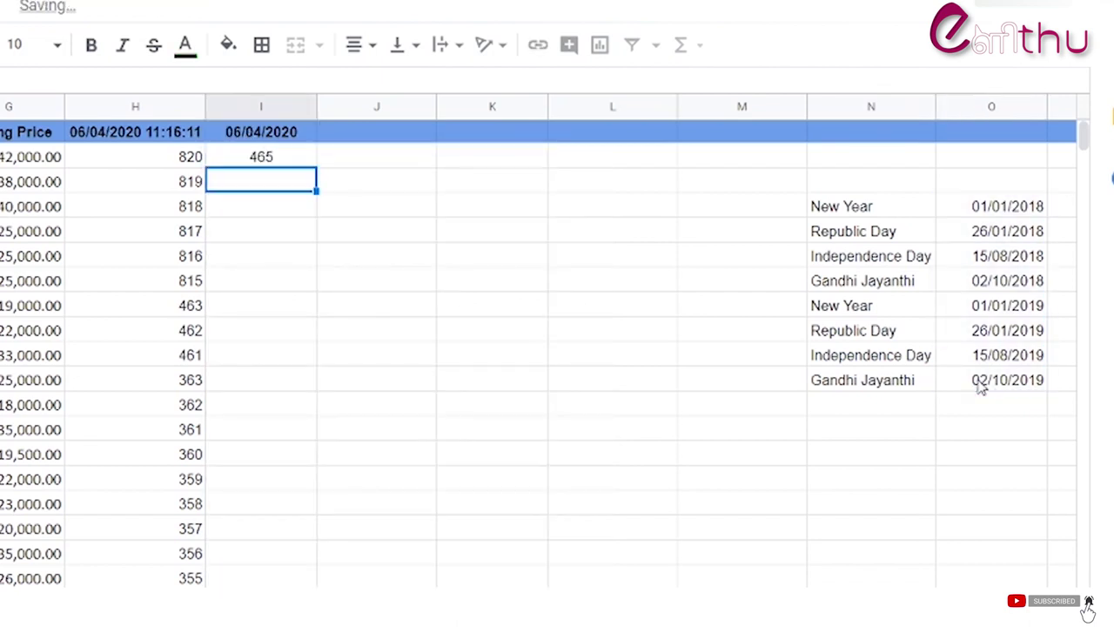
# Step: Fill the holiday-aware working-day formula down column I (465, 464, 465, 465…)
pyautogui.click(269, 162)
pyautogui.moveTo(316, 166); pyautogui.dragTo(261, 583)
pyautogui.moveTo(421, 580); pyautogui.dragTo(423, 565)
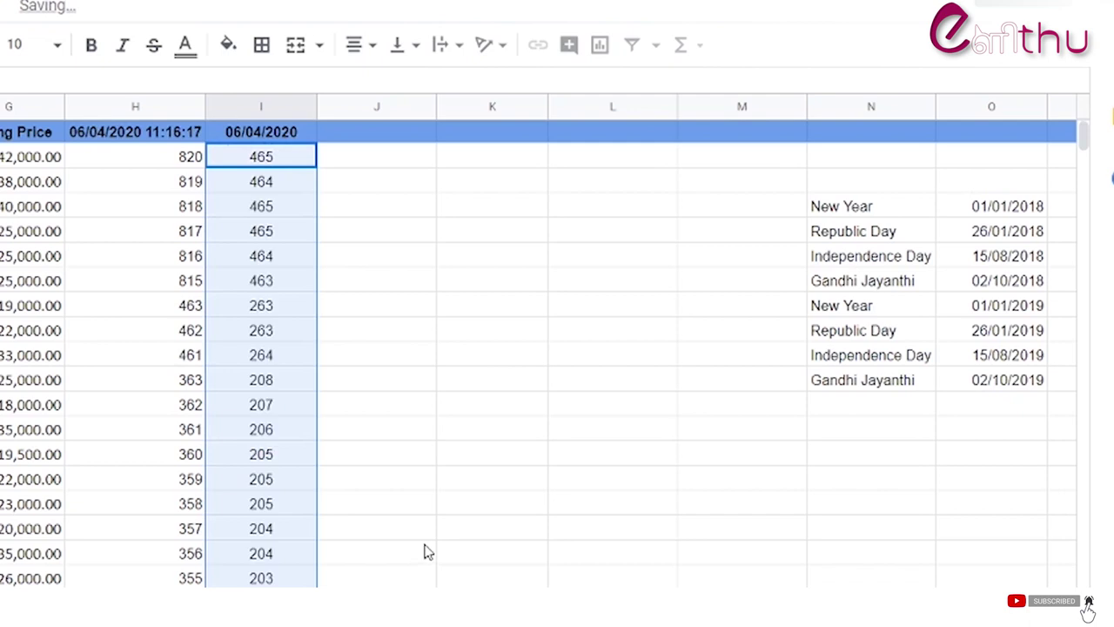
pyautogui.click(399, 158)
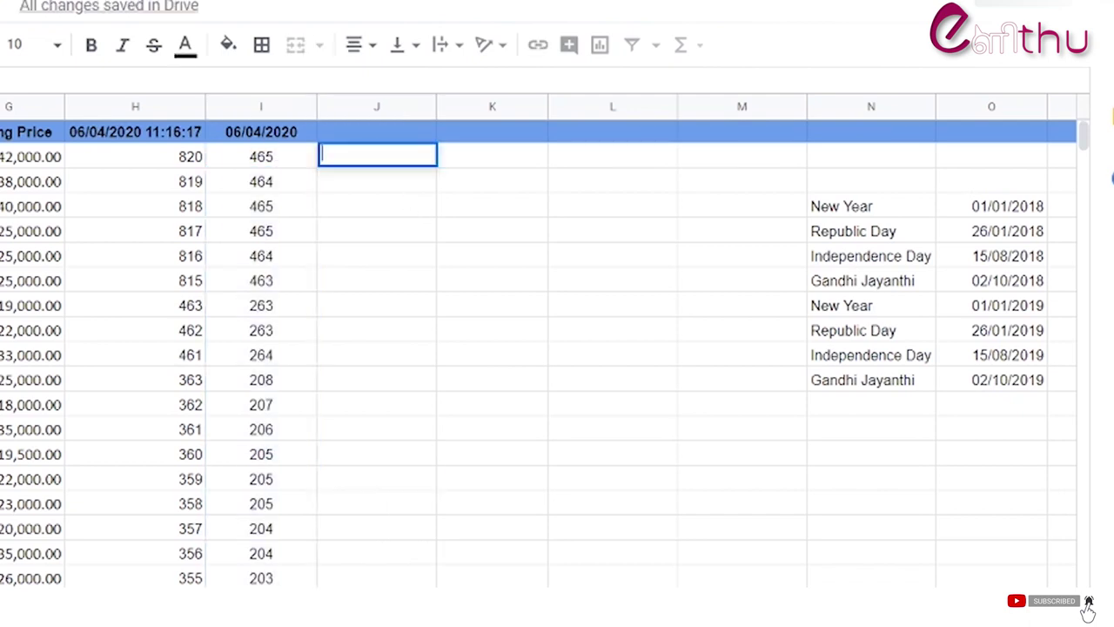
# Step: Enter =DAY(A2) in J2, =MONTH(A2) in K2 and =YEAR(A2) in L2
pyautogui.write('=day(A2')
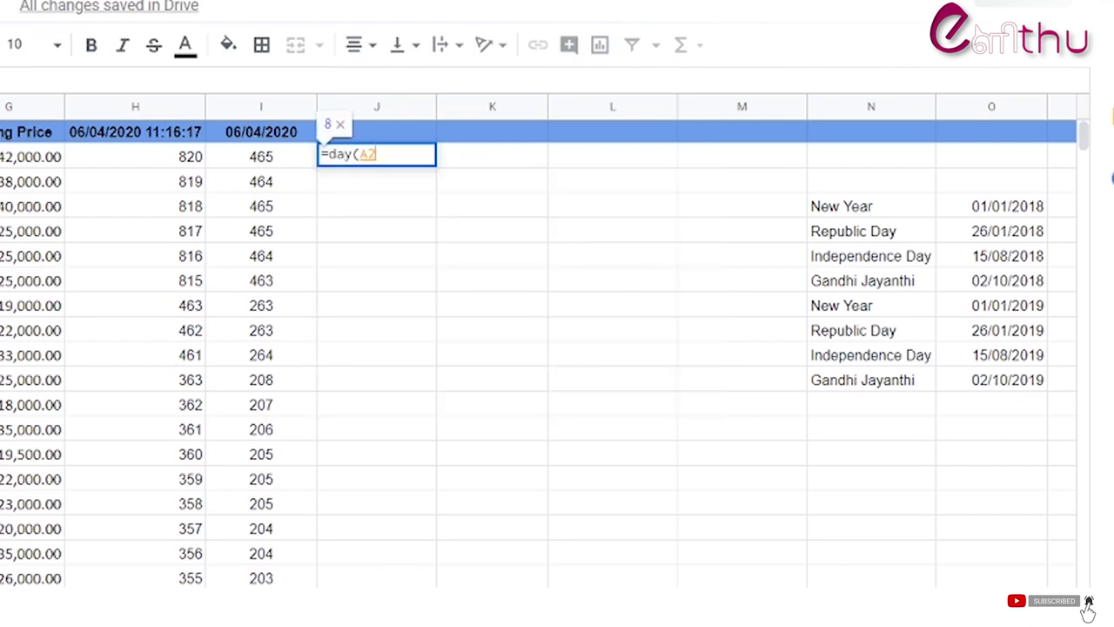
pyautogui.write(')')
pyautogui.press('Return')
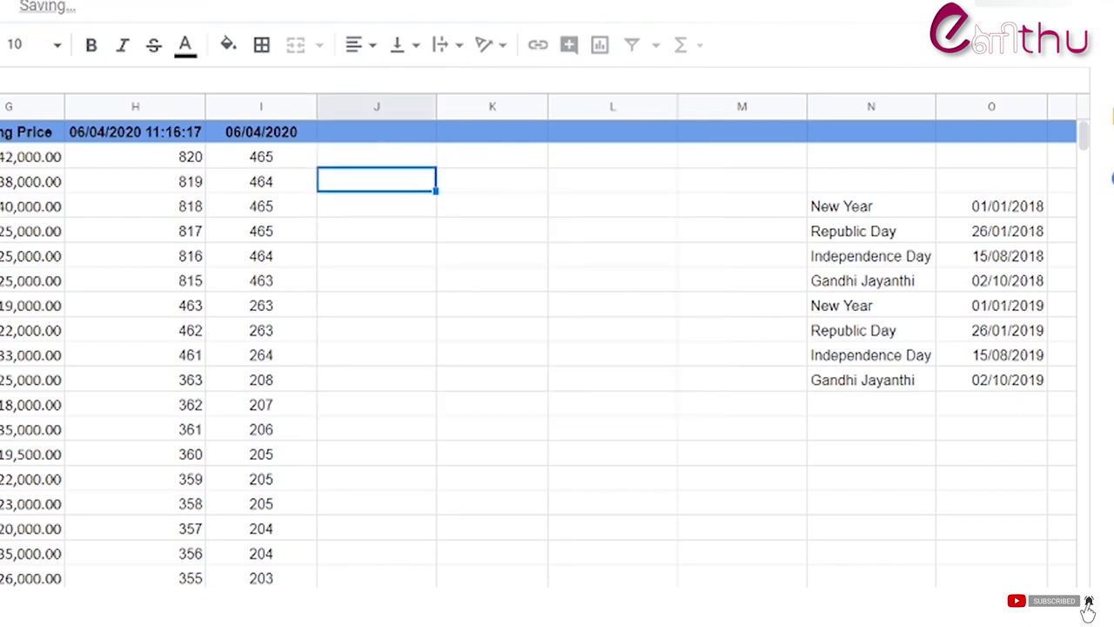
pyautogui.click(586, 179)
pyautogui.write('=month(')
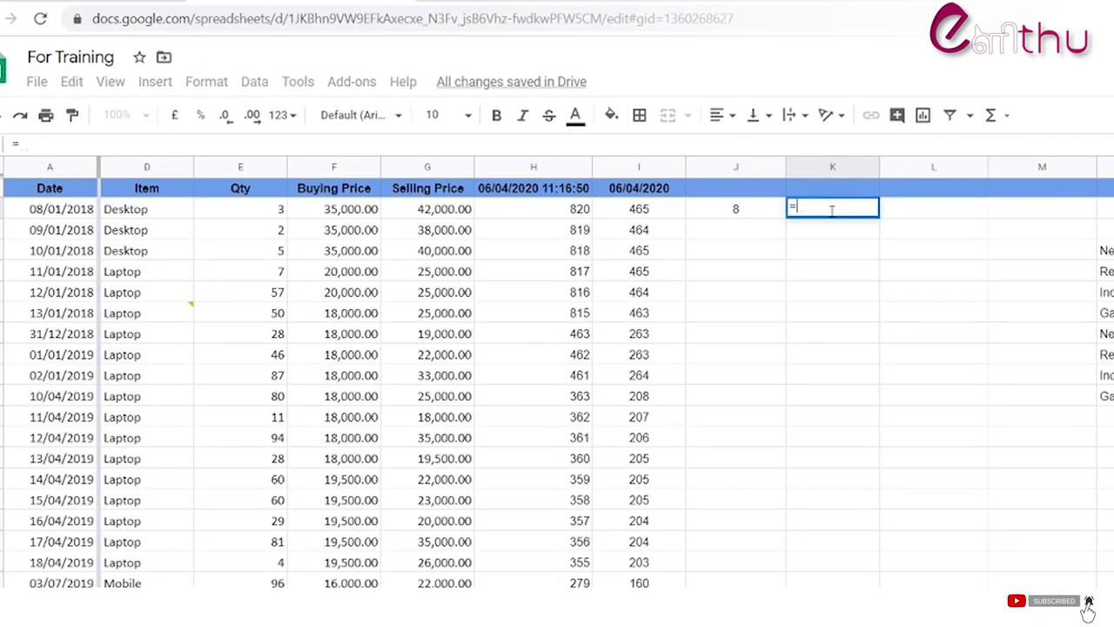
pyautogui.click(49, 214)
pyautogui.write(')')
pyautogui.press('Return')
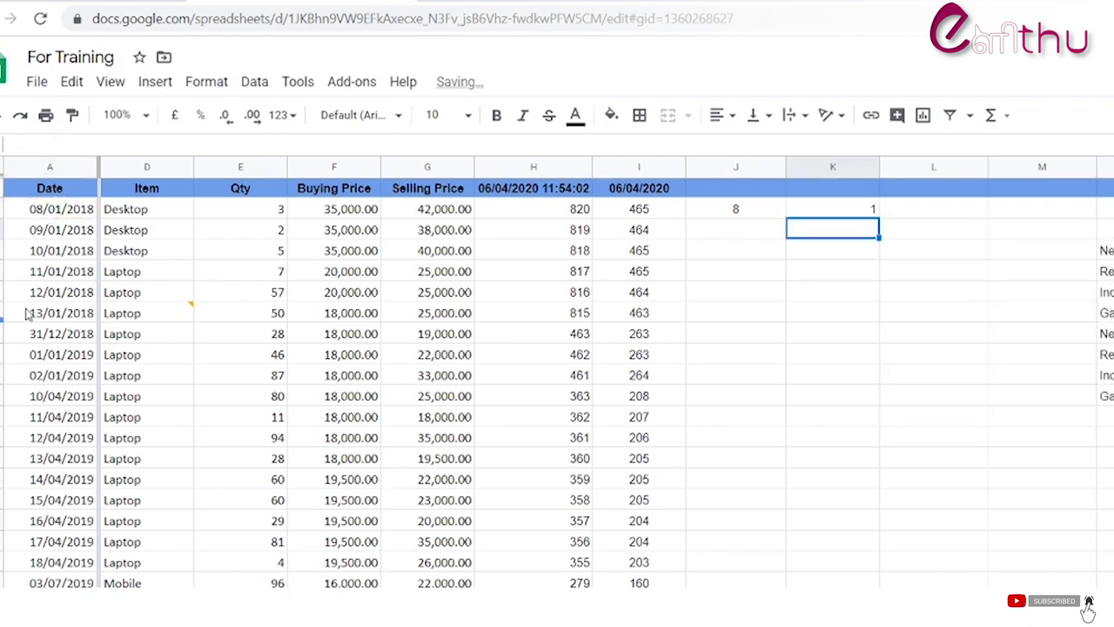
pyautogui.click(930, 209)
pyautogui.write('=year(')
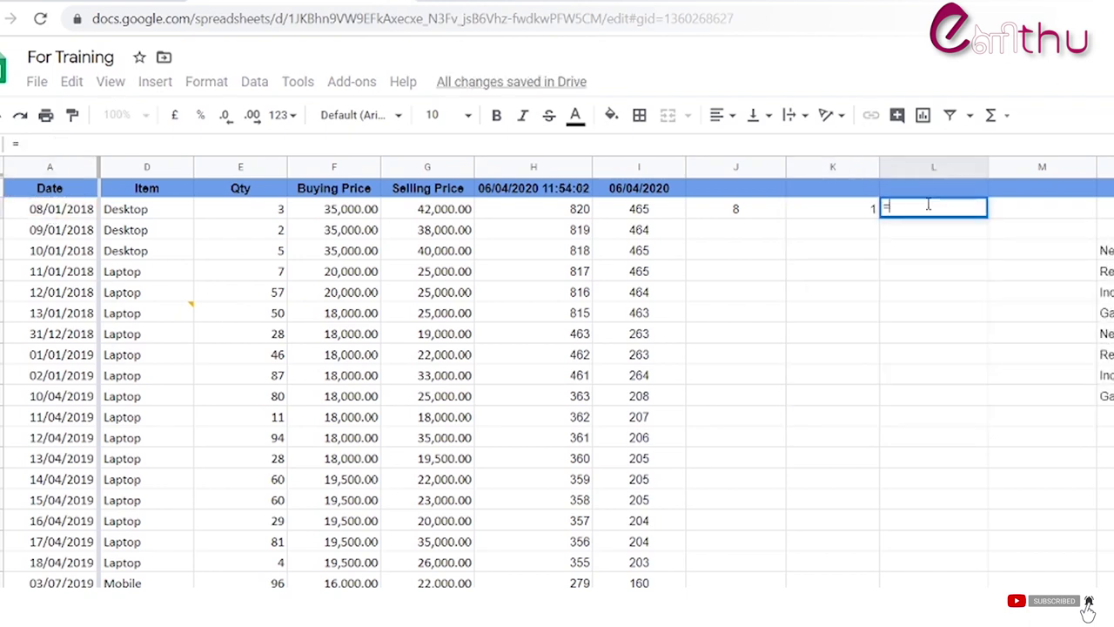
pyautogui.click(61, 211)
pyautogui.write(')')
pyautogui.press('Return')
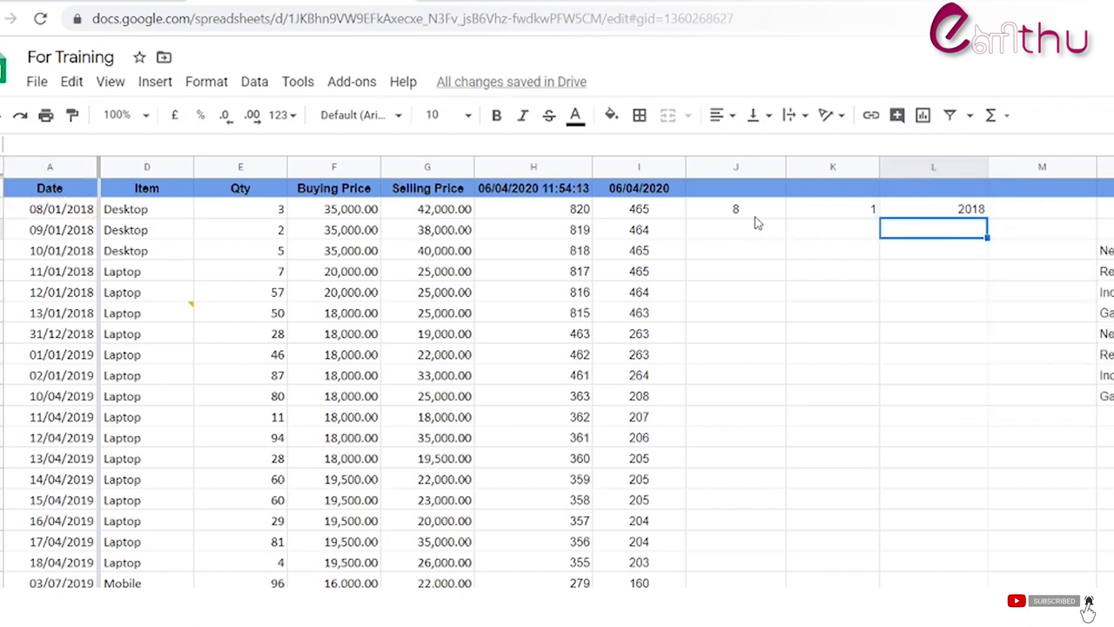
# Step: Fill the J2:L2 day, month and year formulas down all data rows
pyautogui.moveTo(751, 213); pyautogui.dragTo(985, 214)
pyautogui.doubleClick(988, 216)
pyautogui.click(1042, 209)
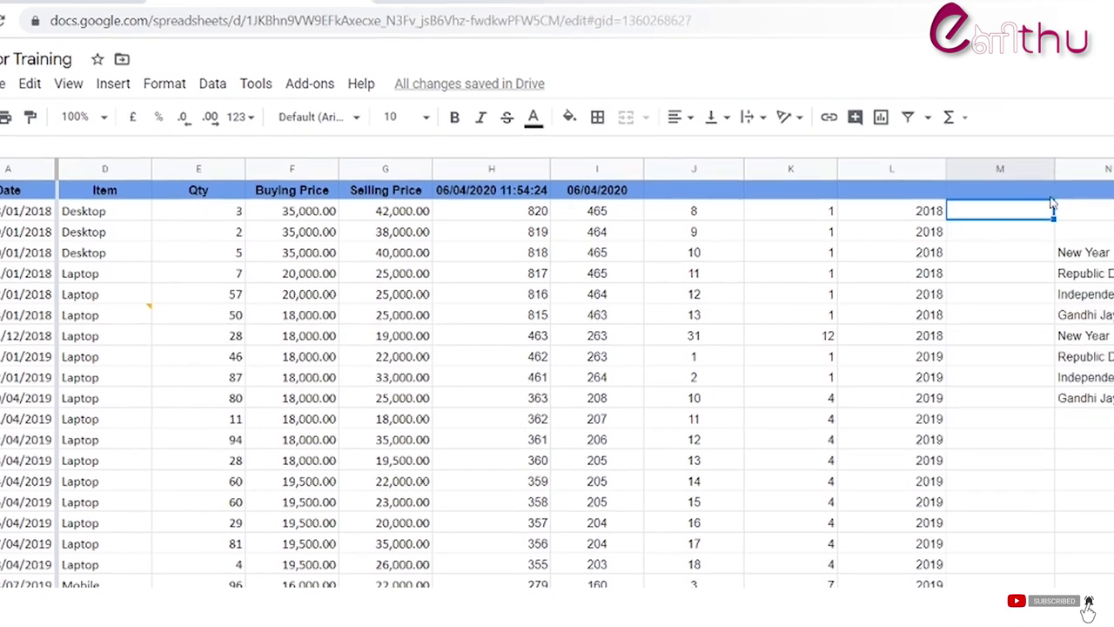
# Step: Enter =DATE(L2,K2,J2) in M2 and fill it down to row 21
pyautogui.write('=date(')
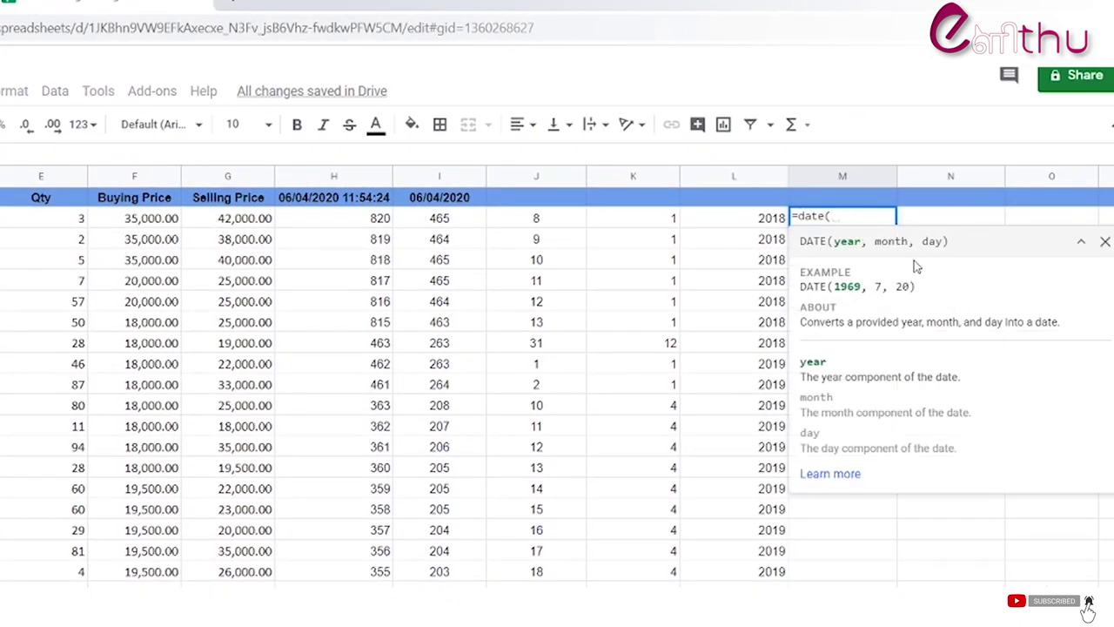
pyautogui.click(771, 217)
pyautogui.write(',')
pyautogui.click(659, 225)
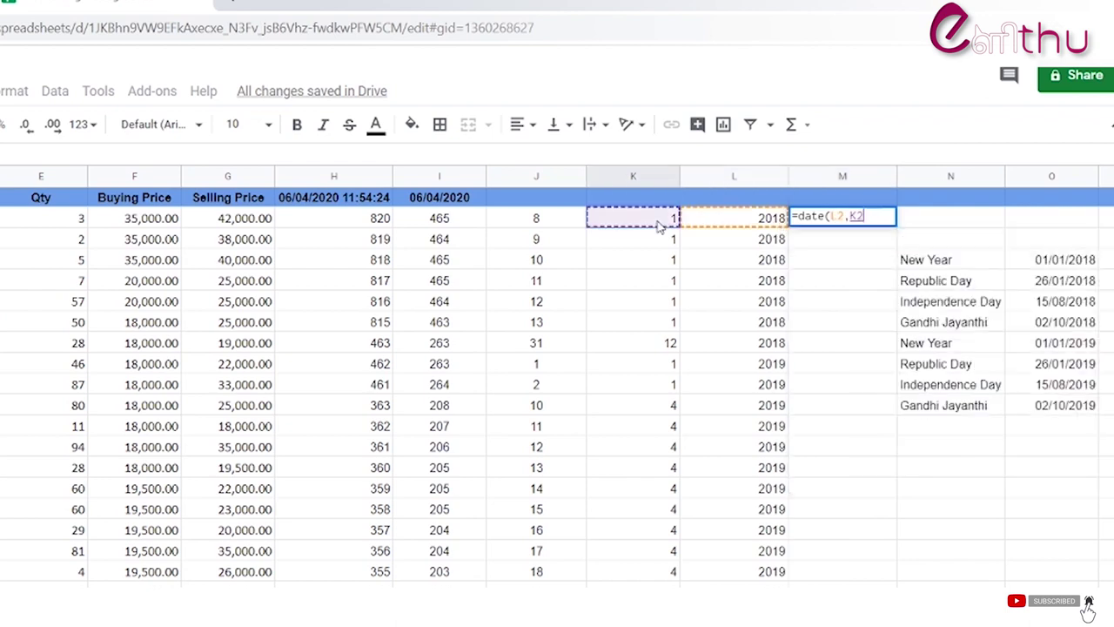
pyautogui.write(',')
pyautogui.click(563, 218)
pyautogui.write(')')
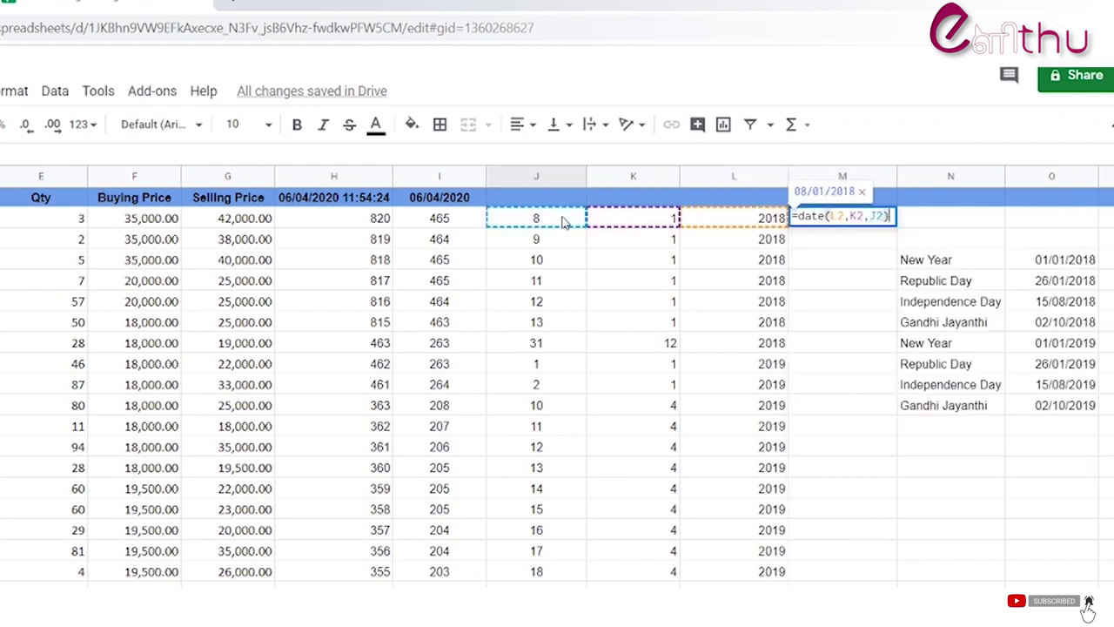
pyautogui.press('Return')
pyautogui.click(874, 225)
pyautogui.moveTo(896, 223); pyautogui.dragTo(874, 612)
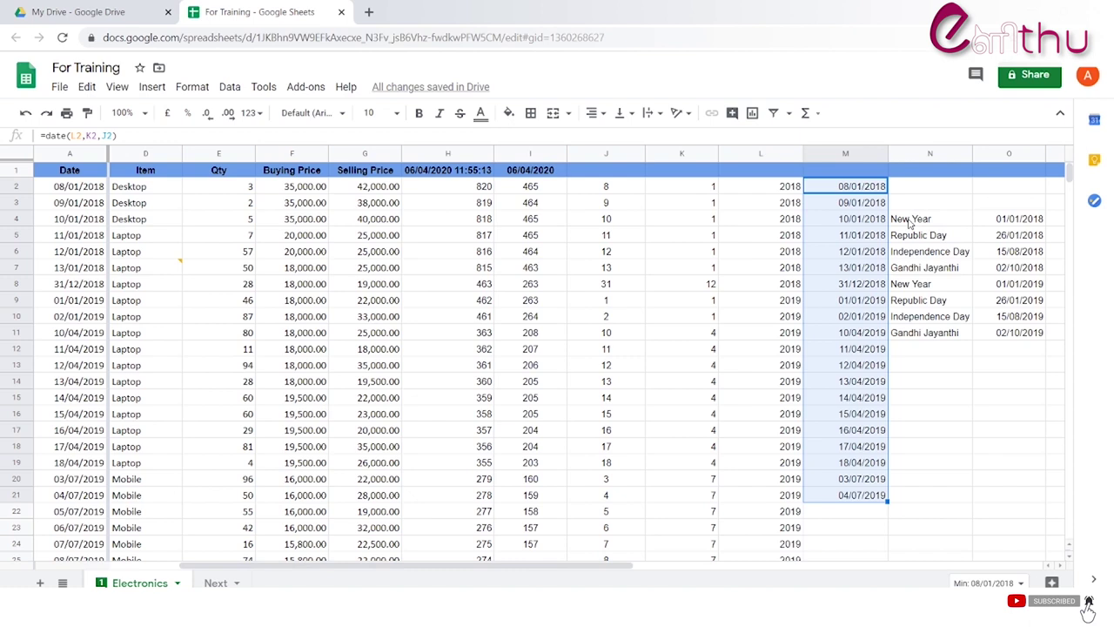
# Step: Move the holiday list N4:O11 to A1 of the Next sheet and check I2's formula
pyautogui.moveTo(909, 223); pyautogui.dragTo(1001, 323)
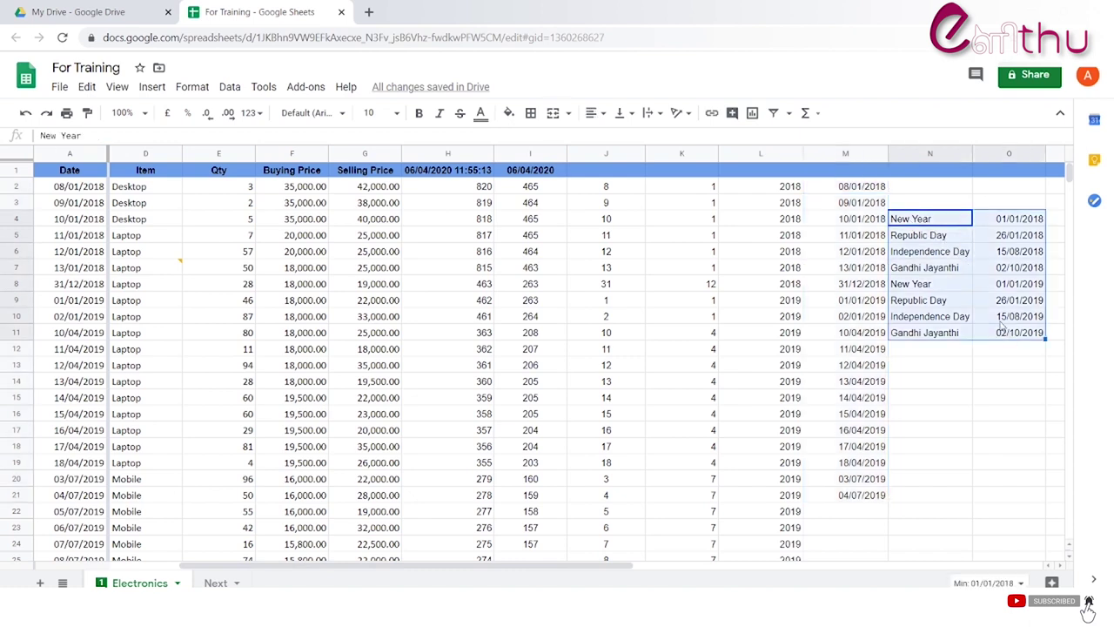
pyautogui.hotkey('ctrl', 'c')
pyautogui.click(219, 583)
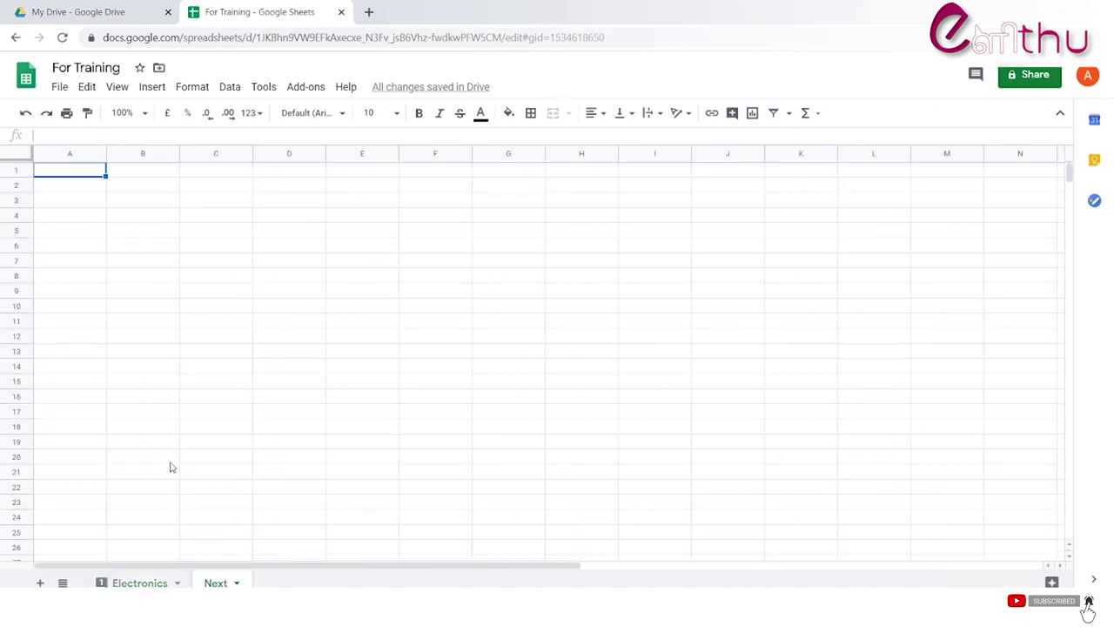
pyautogui.hotkey('ctrl', 'v')
pyautogui.click(139, 583)
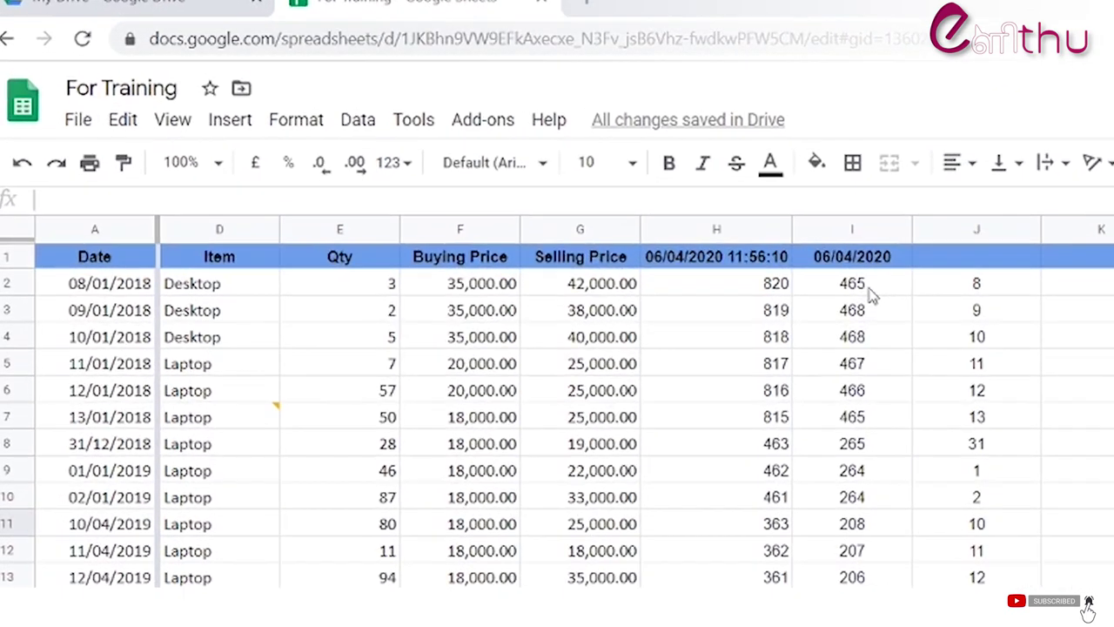
pyautogui.click(870, 291)
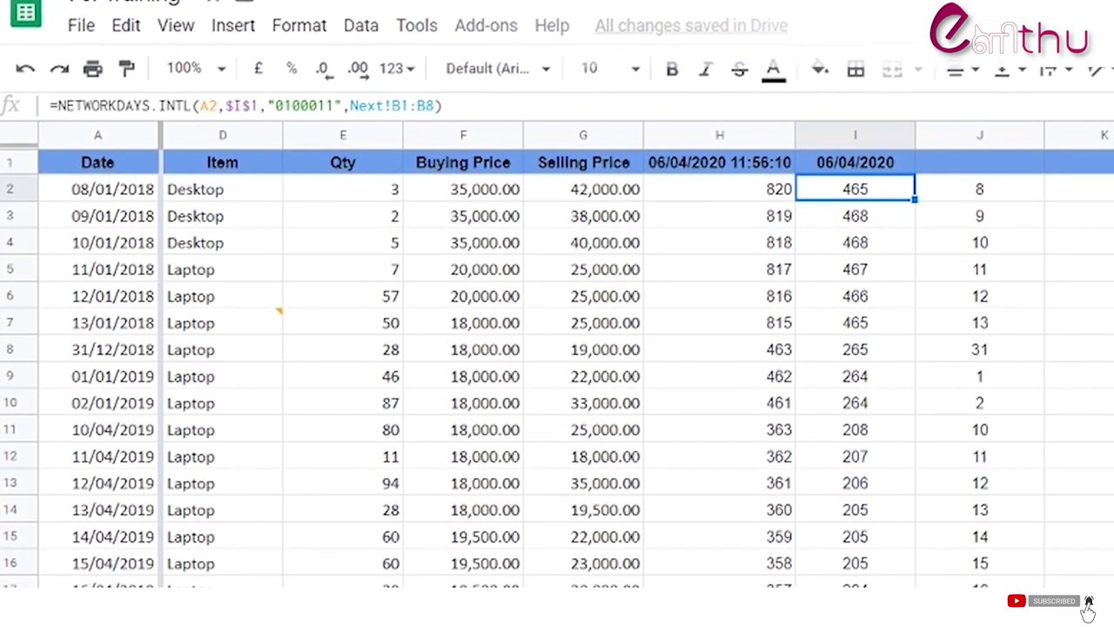
# Step: Enter 45 in B11 and 35 in B12 on the Next sheet, then select N15 on Electronics
pyautogui.click(339, 579)
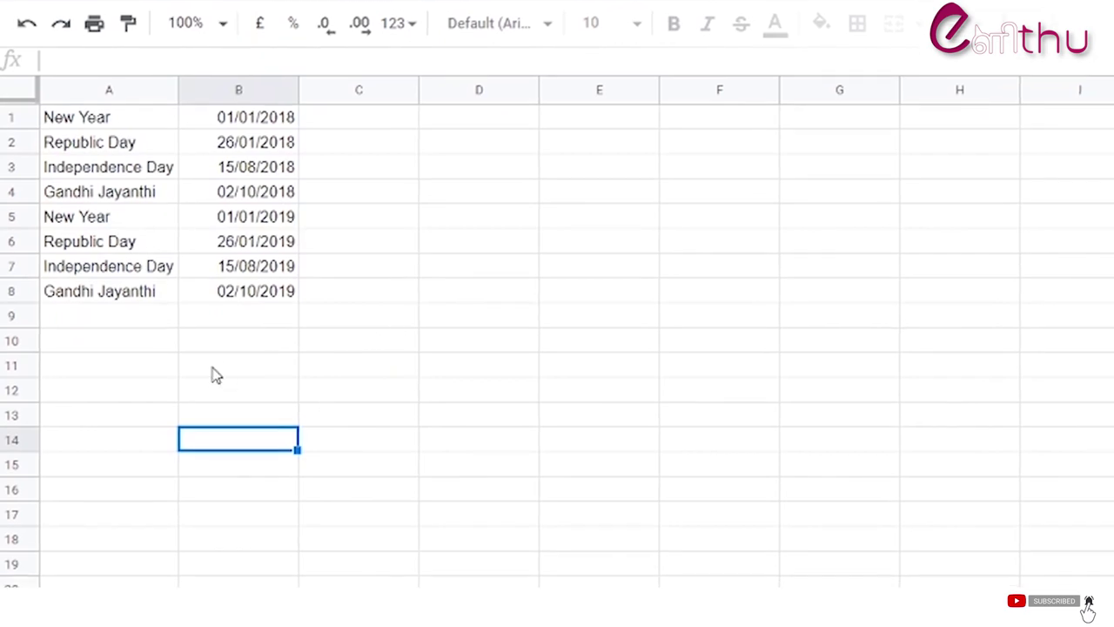
pyautogui.click(217, 385)
pyautogui.write('45')
pyautogui.press('Return')
pyautogui.write('35')
pyautogui.press('Return')
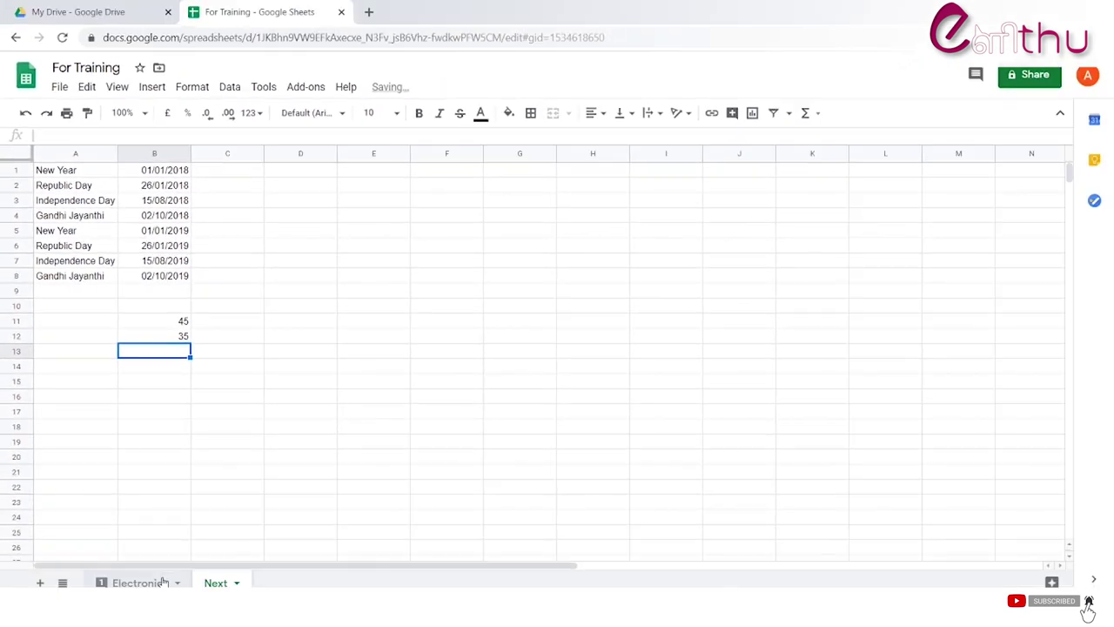
pyautogui.click(139, 582)
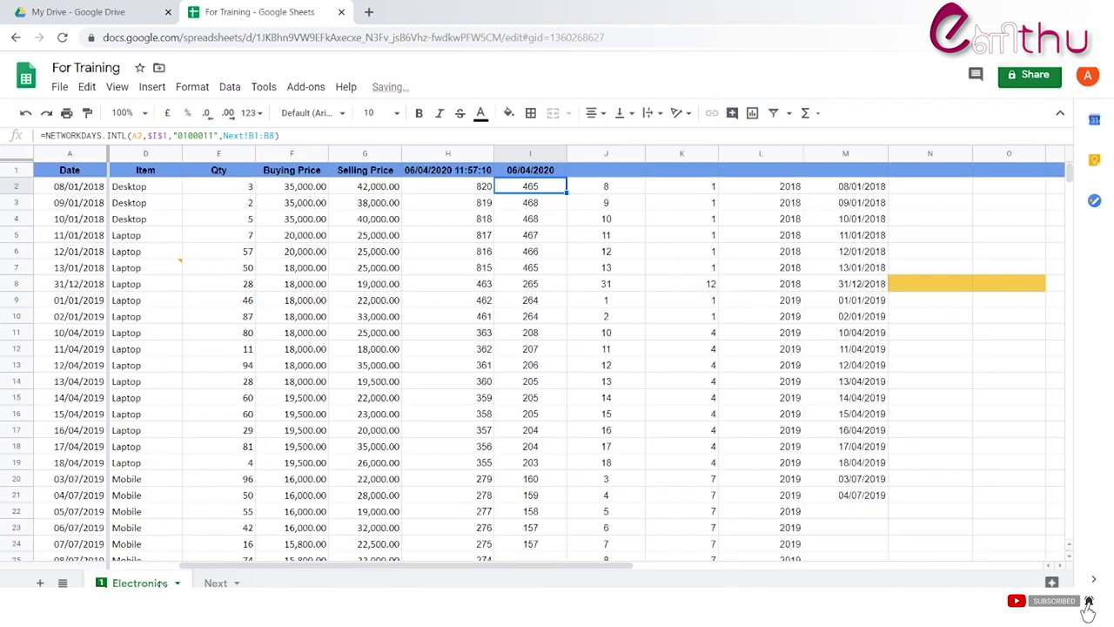
pyautogui.click(927, 396)
# Step: Give Electronics N15 the formula =Next!B11+Next!B12 so it shows 80
pyautogui.write('=')
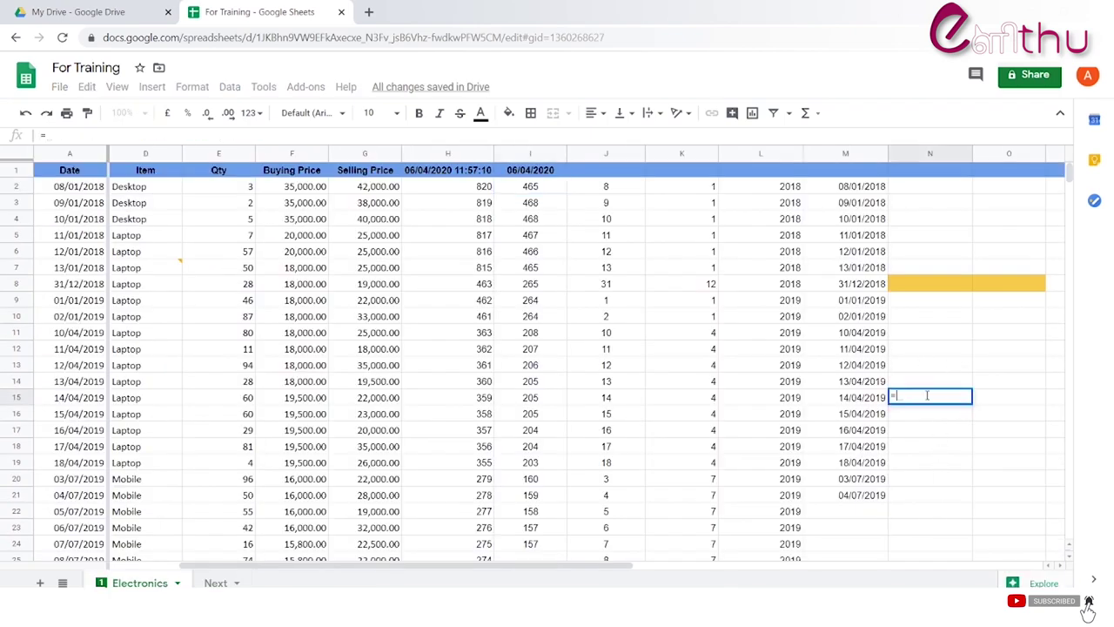
pyautogui.click(219, 583)
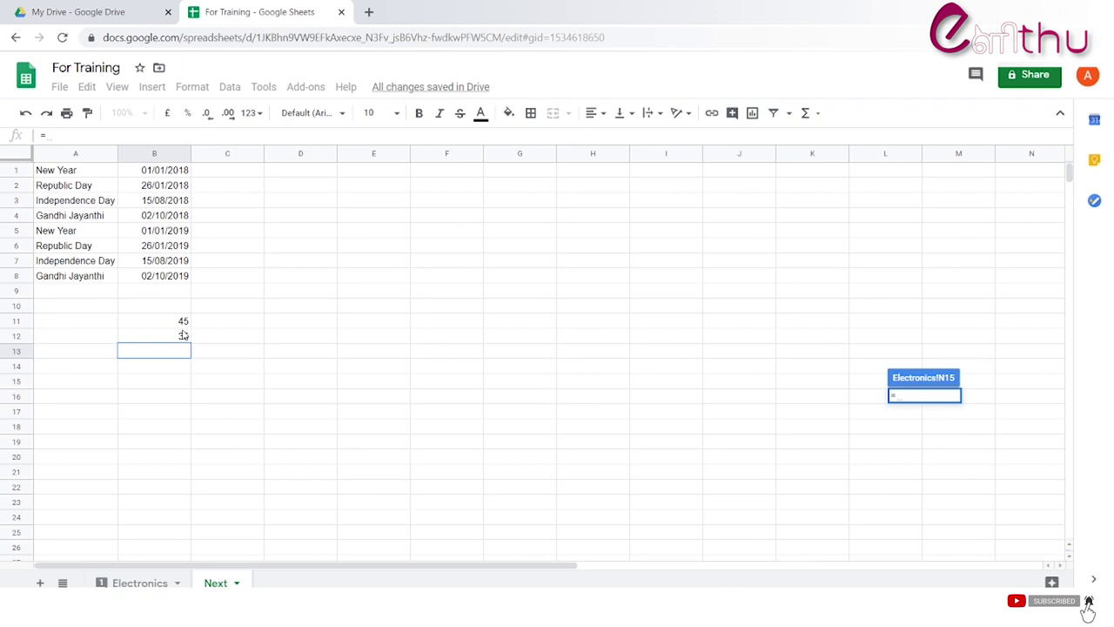
pyautogui.click(178, 322)
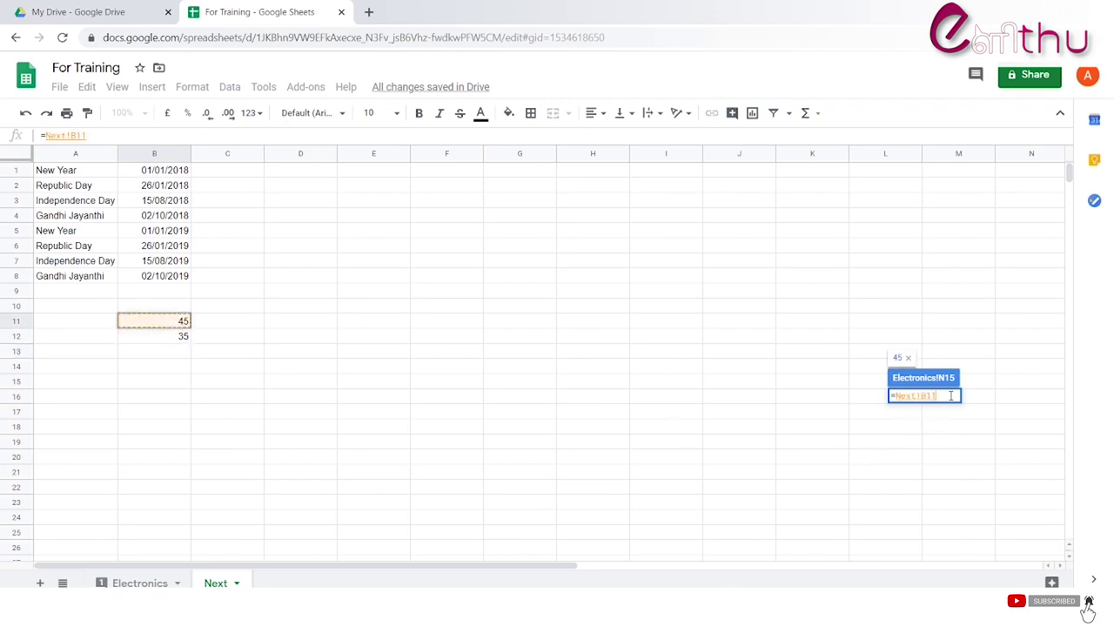
pyautogui.write('+')
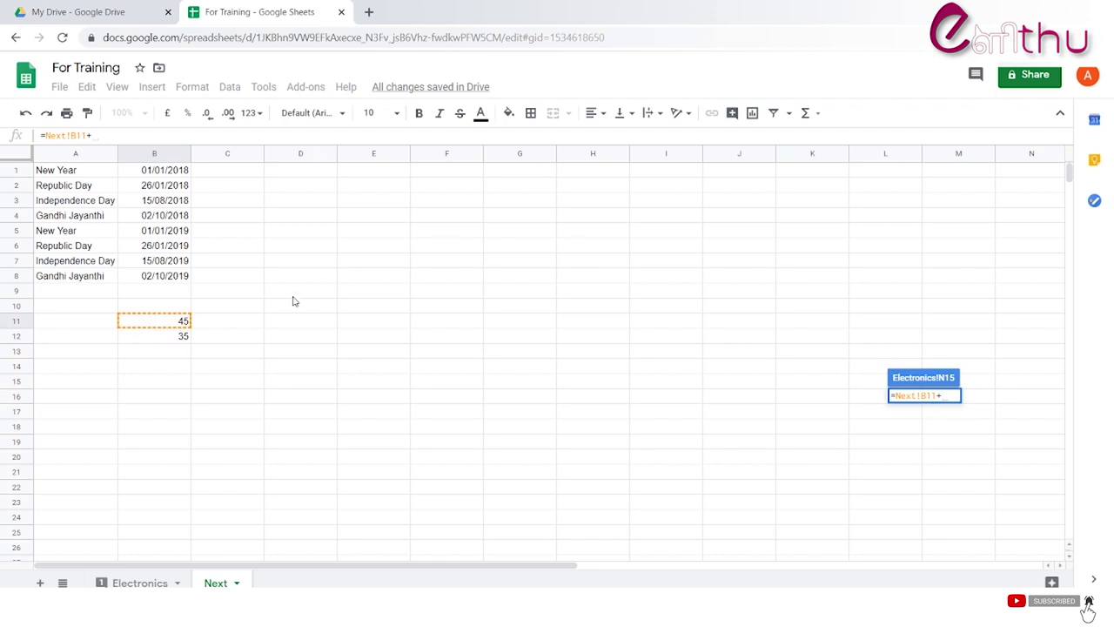
pyautogui.click(186, 339)
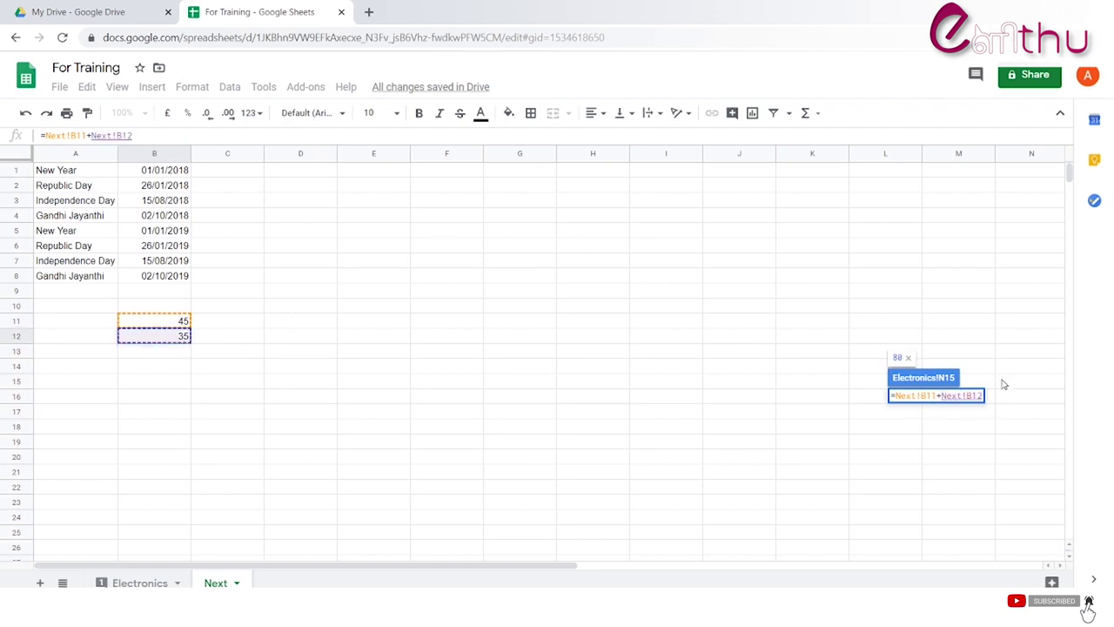
pyautogui.press('Return')
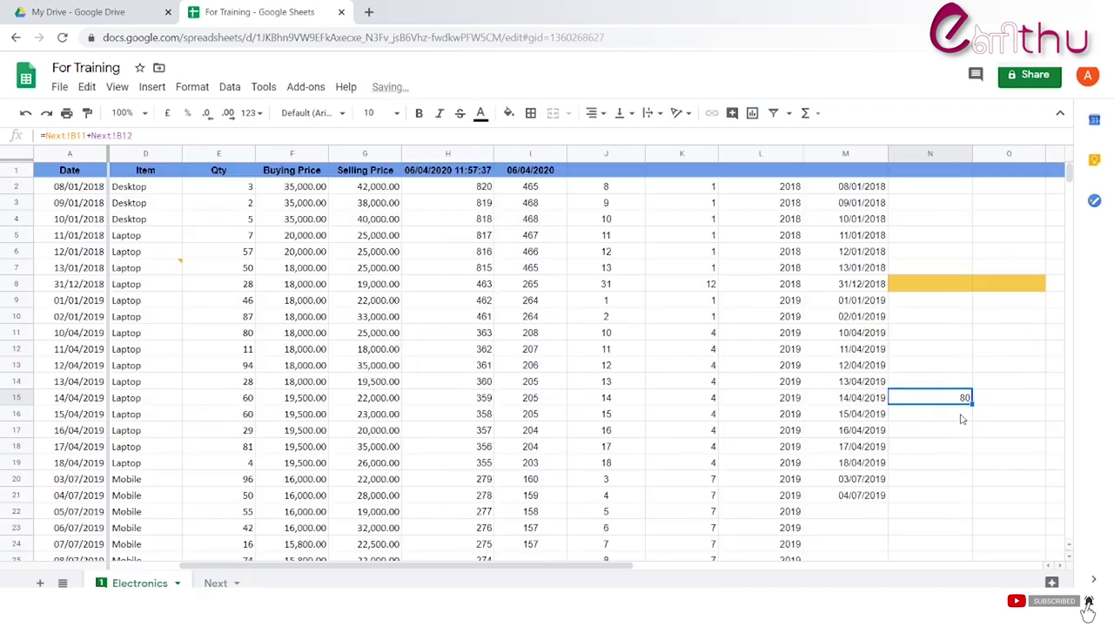
pyautogui.click(215, 582)
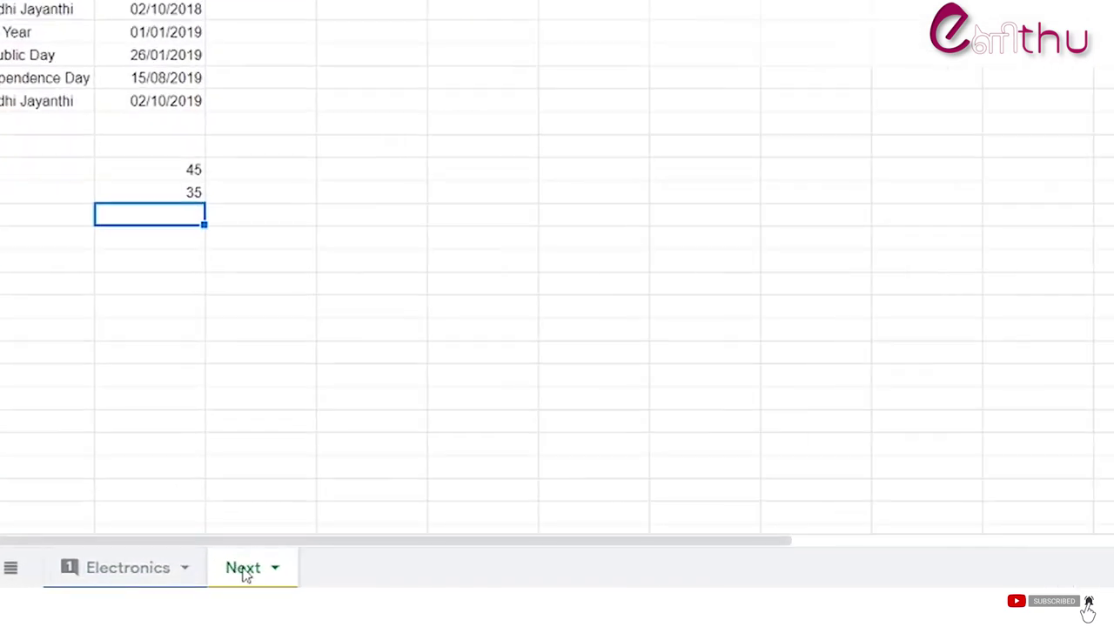
pyautogui.rightClick(246, 574)
# Step: Rename the Next sheet to 'The Next'
pyautogui.click(281, 303)
pyautogui.click(225, 567)
pyautogui.write('The')
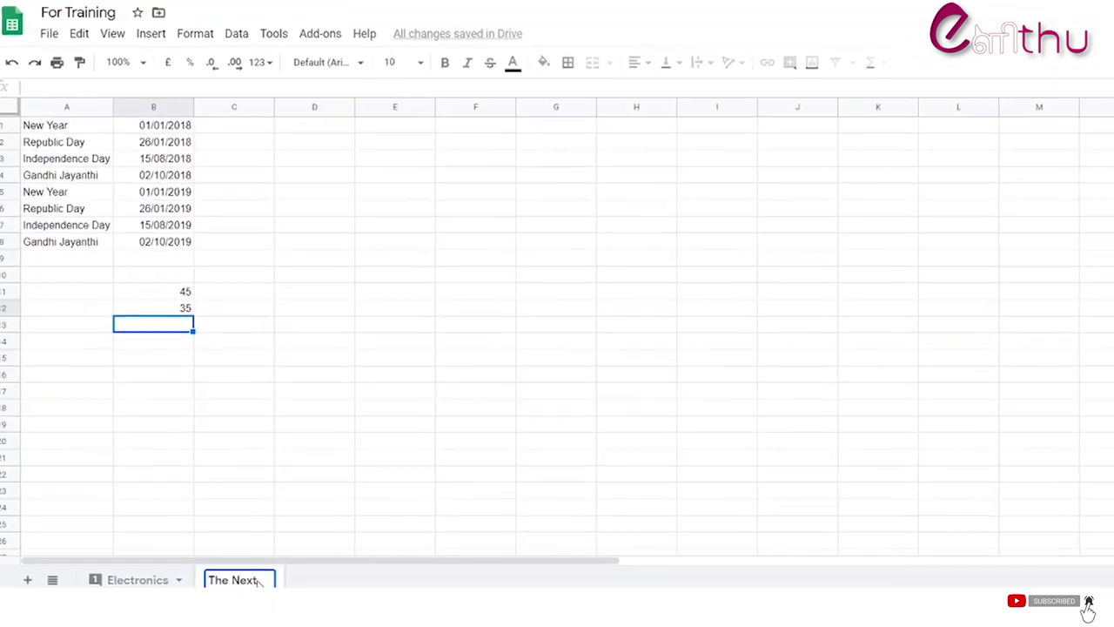
pyautogui.press('Return')
# Step: Recommit N15's formula on Electronics and confirm it still shows 80
pyautogui.click(137, 579)
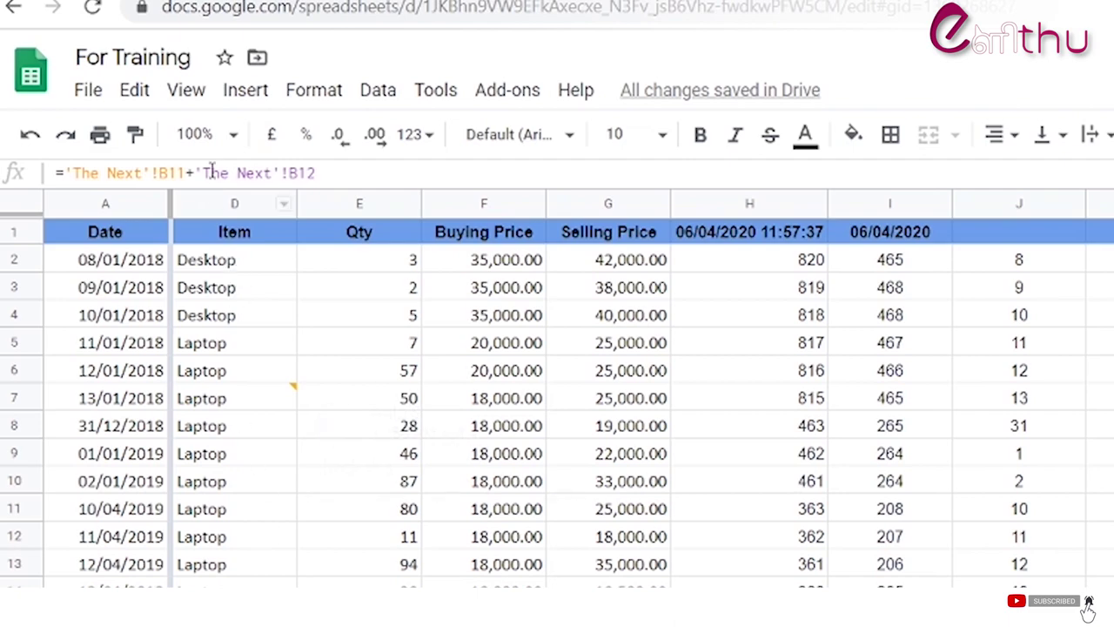
pyautogui.click(202, 172)
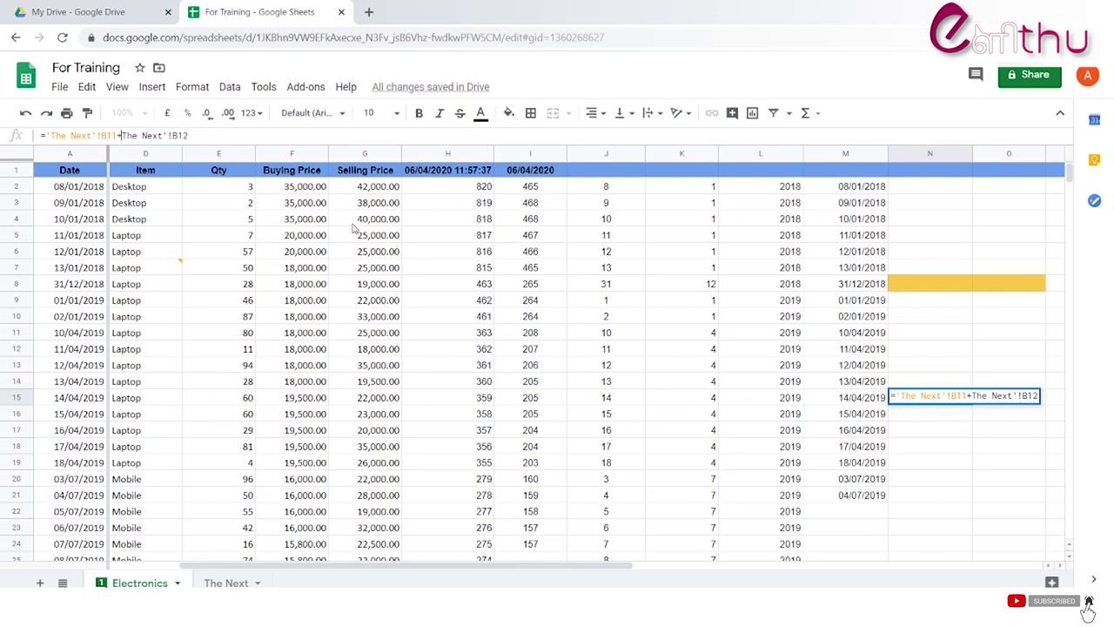
pyautogui.press('Return')
pyautogui.click(968, 399)
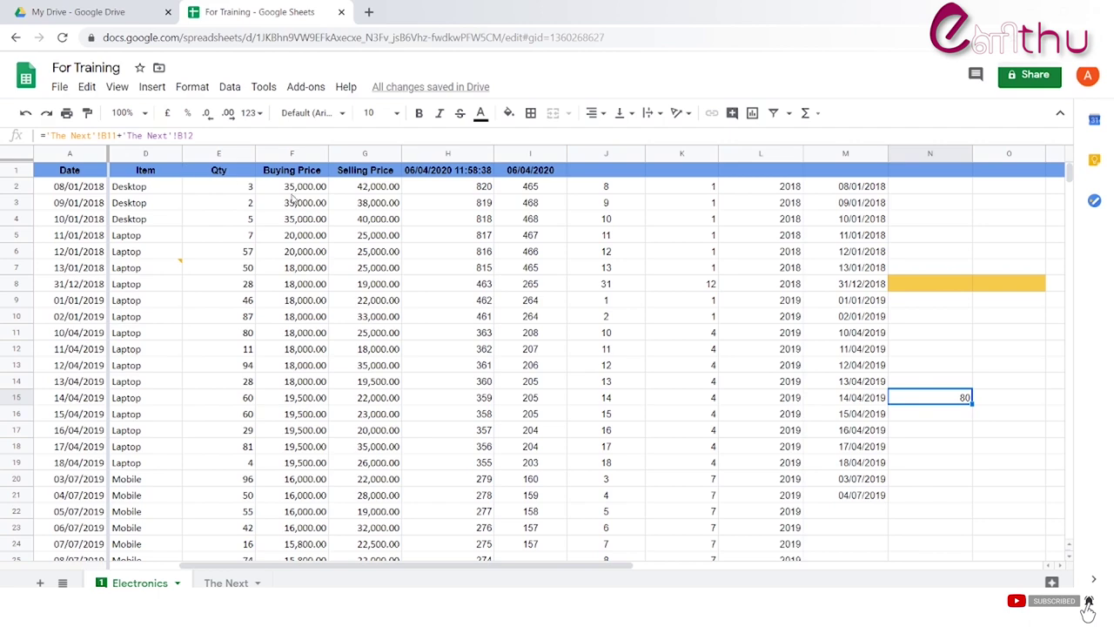
# Step: Copy The Next sheet to a new spreadsheet and open that Untitled copy from Drive
pyautogui.rightClick(241, 584)
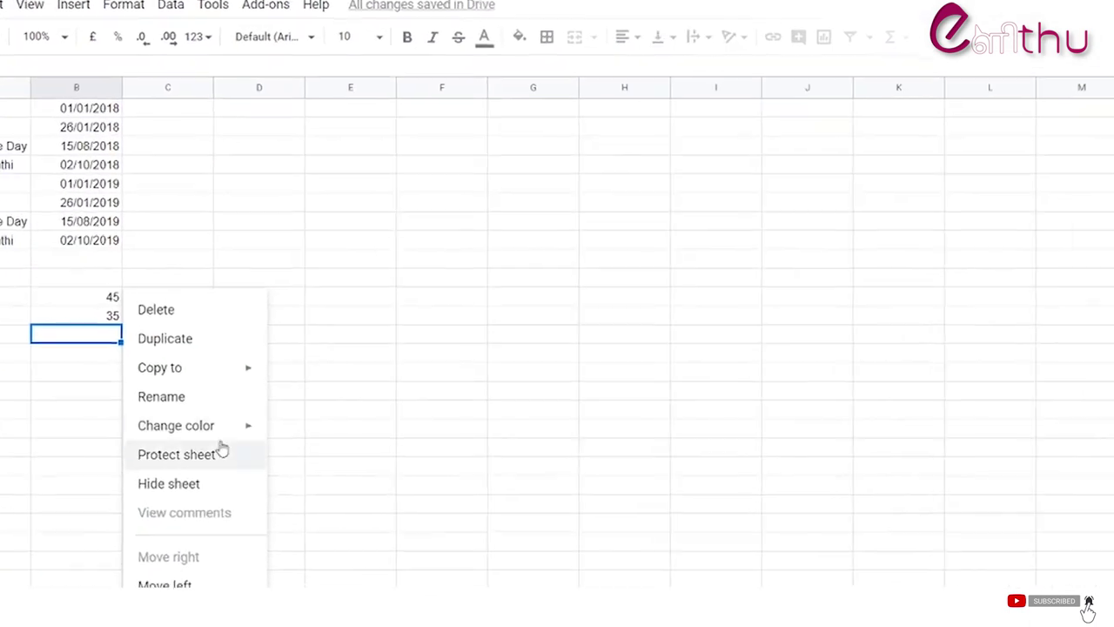
pyautogui.moveTo(296, 387)
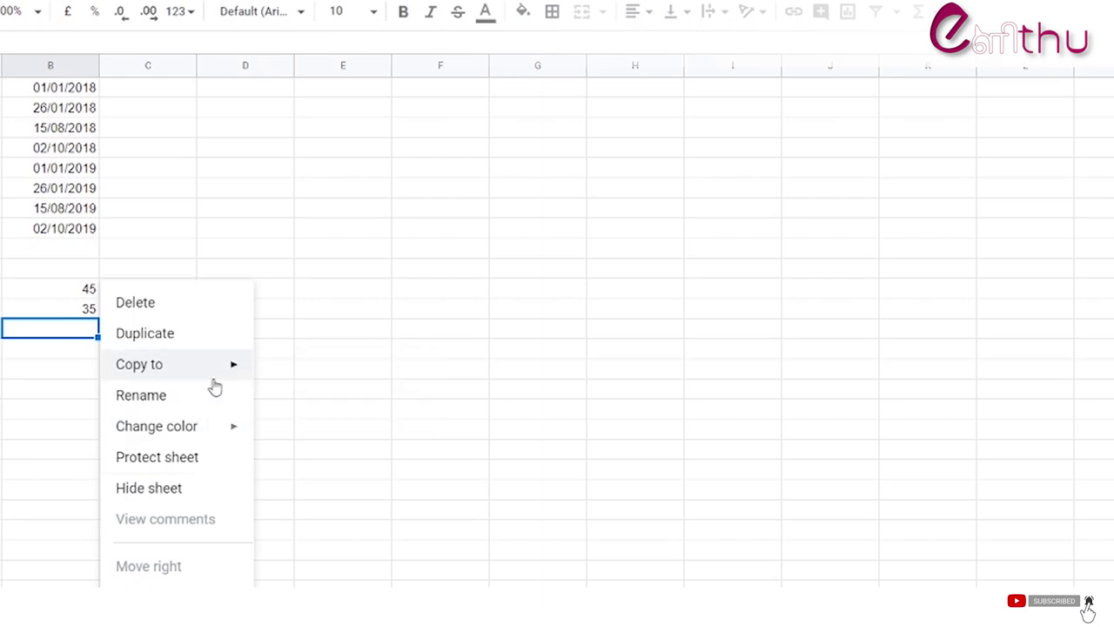
pyautogui.moveTo(221, 375)
pyautogui.click(381, 374)
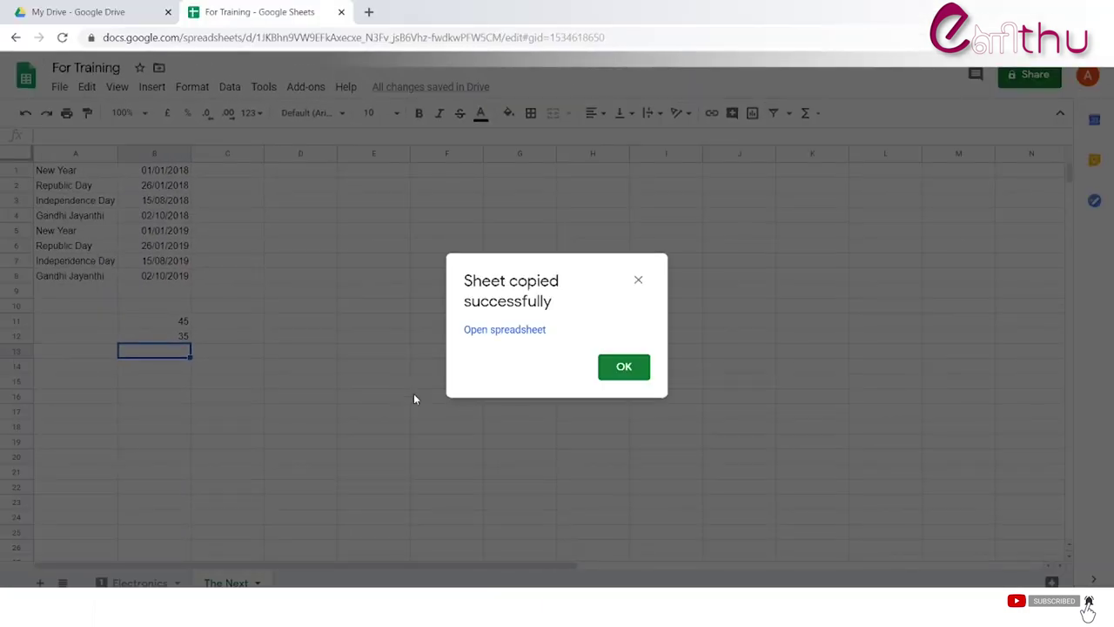
pyautogui.click(636, 367)
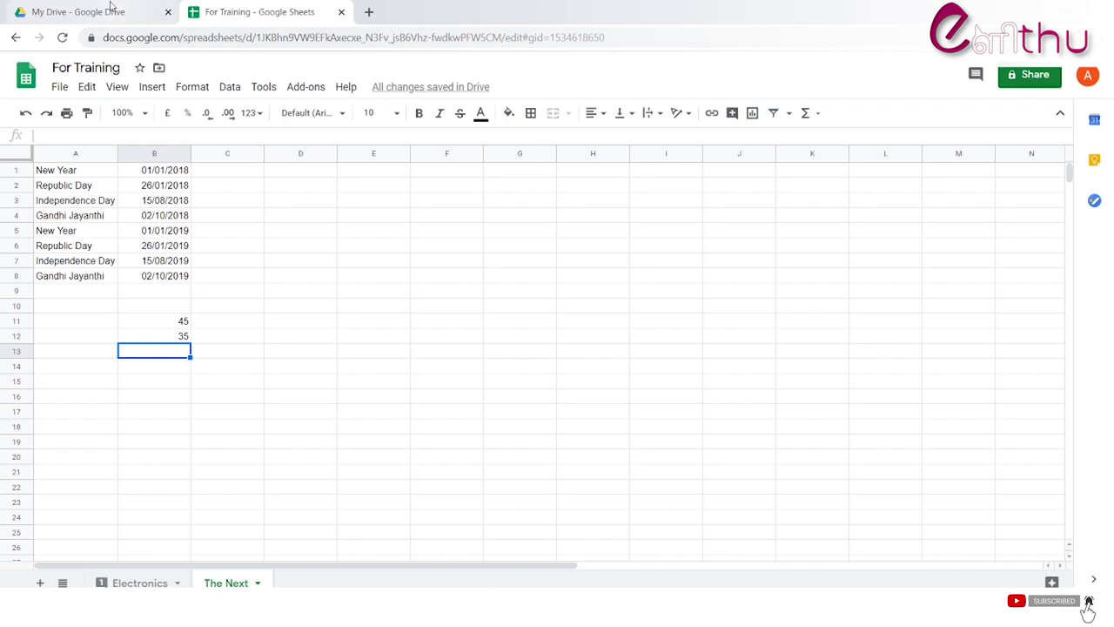
pyautogui.click(112, 13)
pyautogui.click(293, 282)
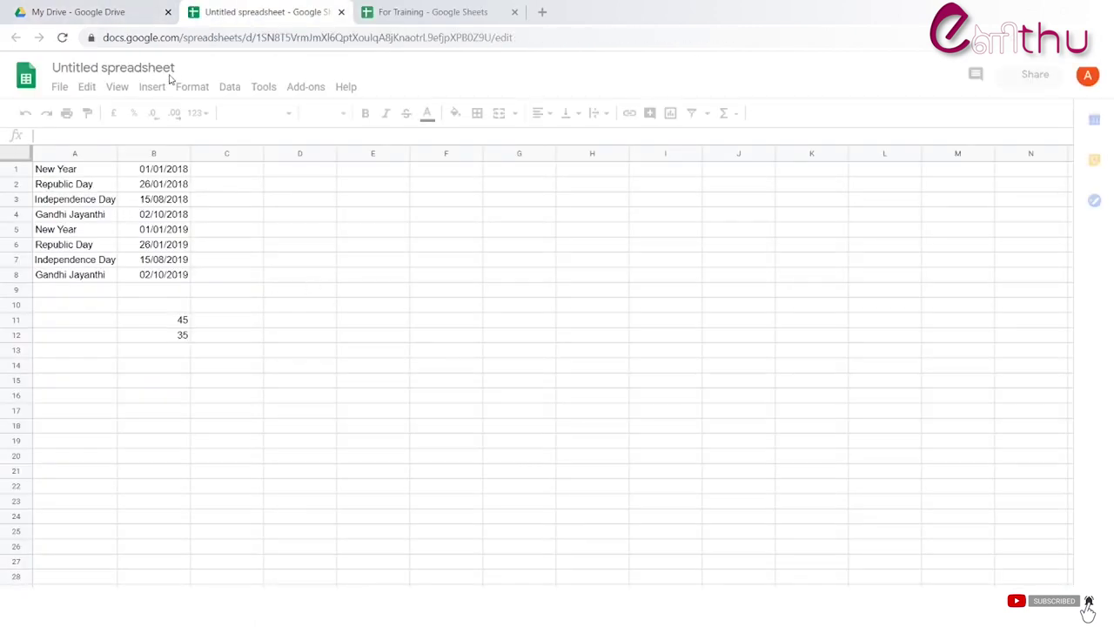
# Step: Title the new spreadsheet 'Holiday List'
pyautogui.click(165, 68)
pyautogui.write('Holiday List')
pyautogui.click(280, 304)
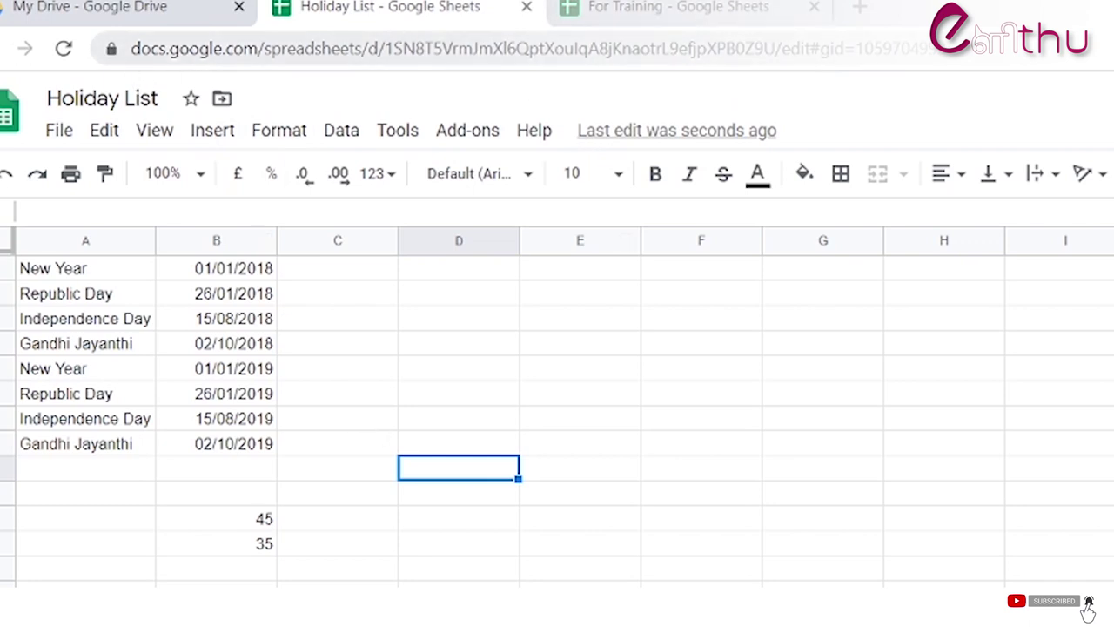
# Step: Copy the Holiday List web address and clear A1:C13 on For Training's The Next sheet
pyautogui.moveTo(625, 46); pyautogui.dragTo(228, 129)
pyautogui.hotkey('ctrl', 'Tab')
pyautogui.moveTo(52, 268); pyautogui.dragTo(287, 576)
pyautogui.press('Delete')
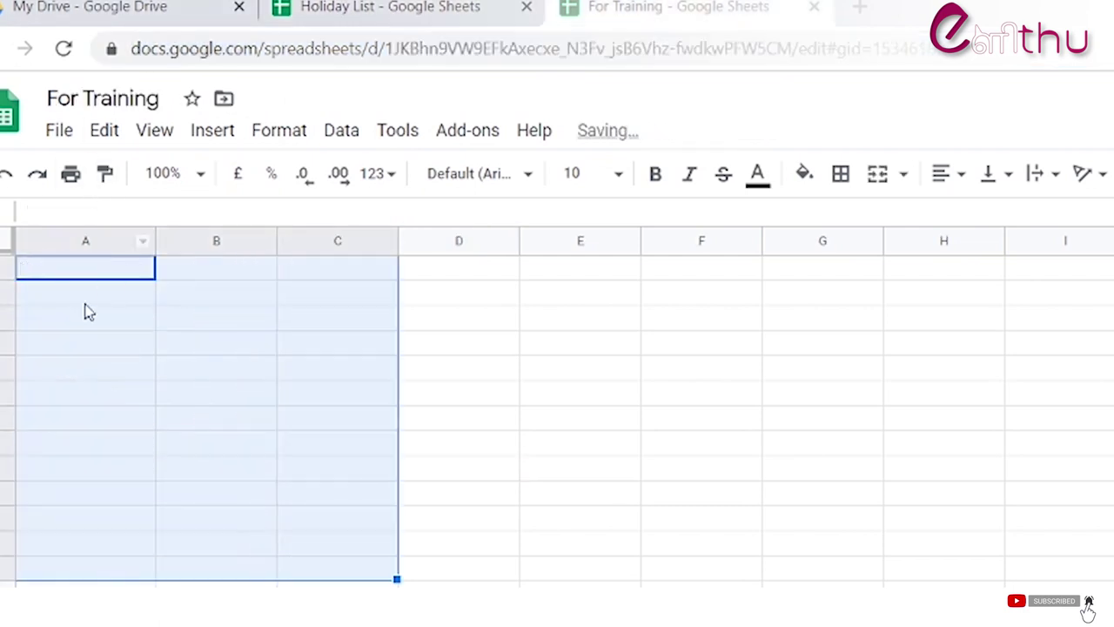
# Step: Enter =importrange with the Holiday List URL and range "The Next!a1:b8" in A1
pyautogui.click(77, 276)
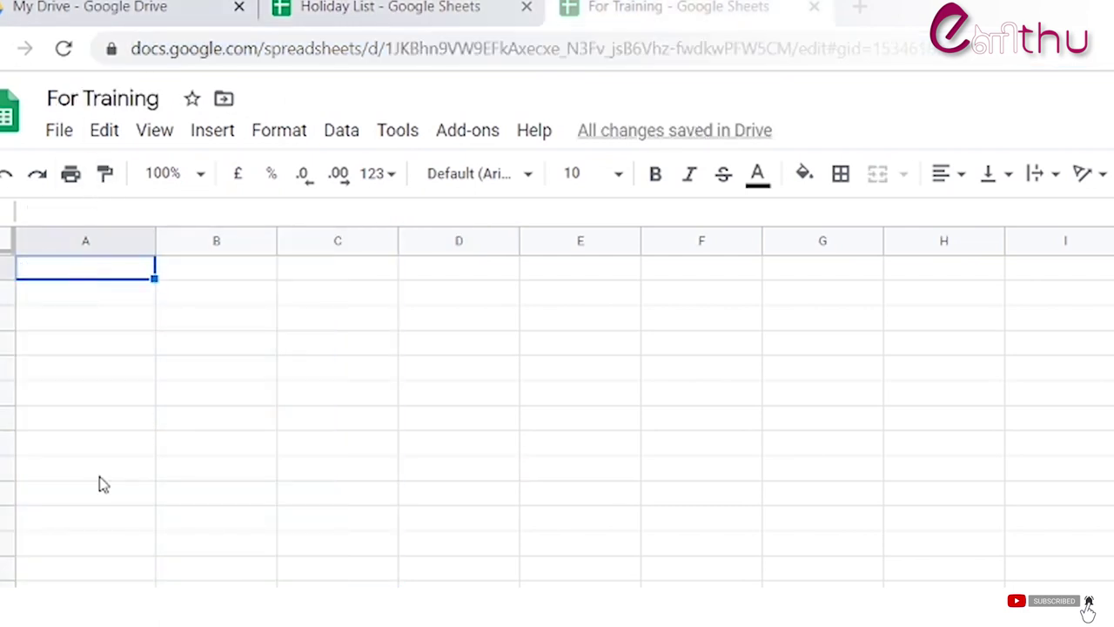
pyautogui.write('=')
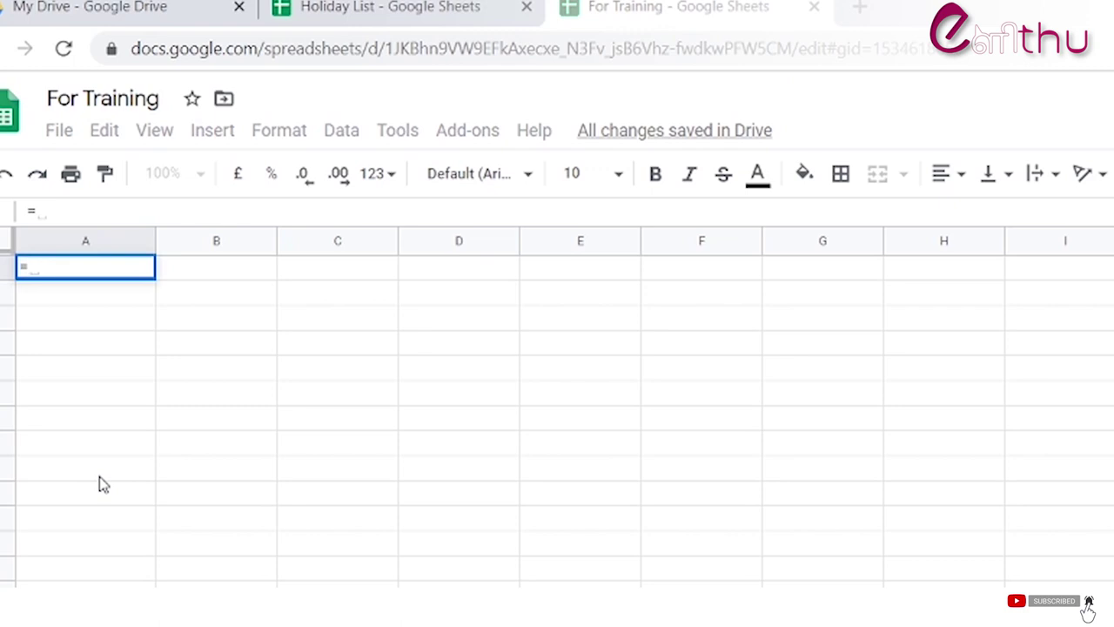
pyautogui.write('importrange(')
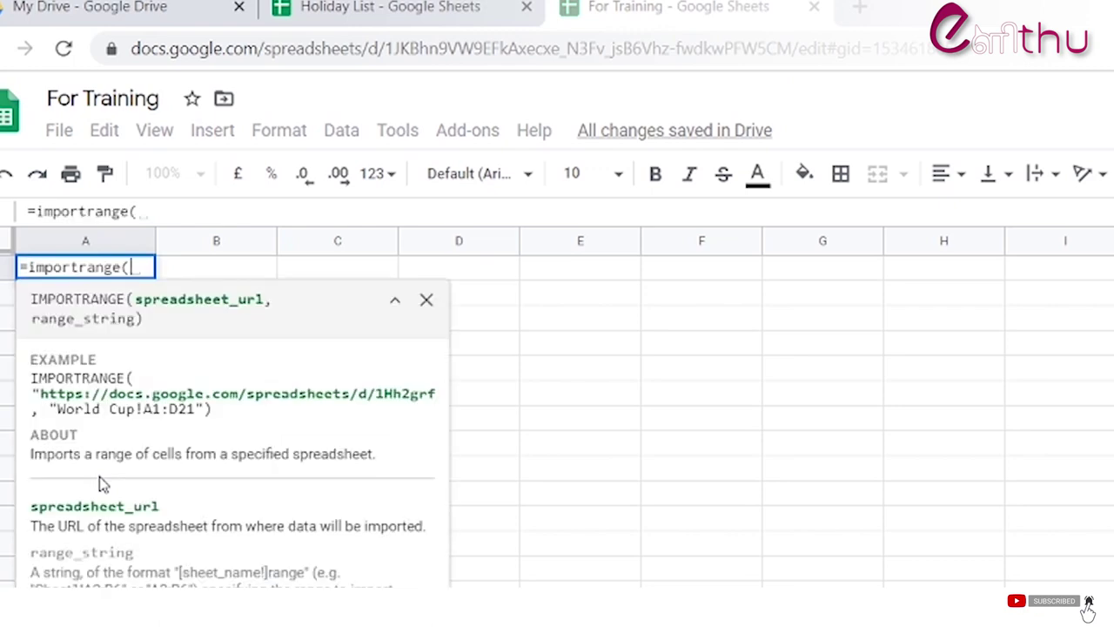
pyautogui.write('"')
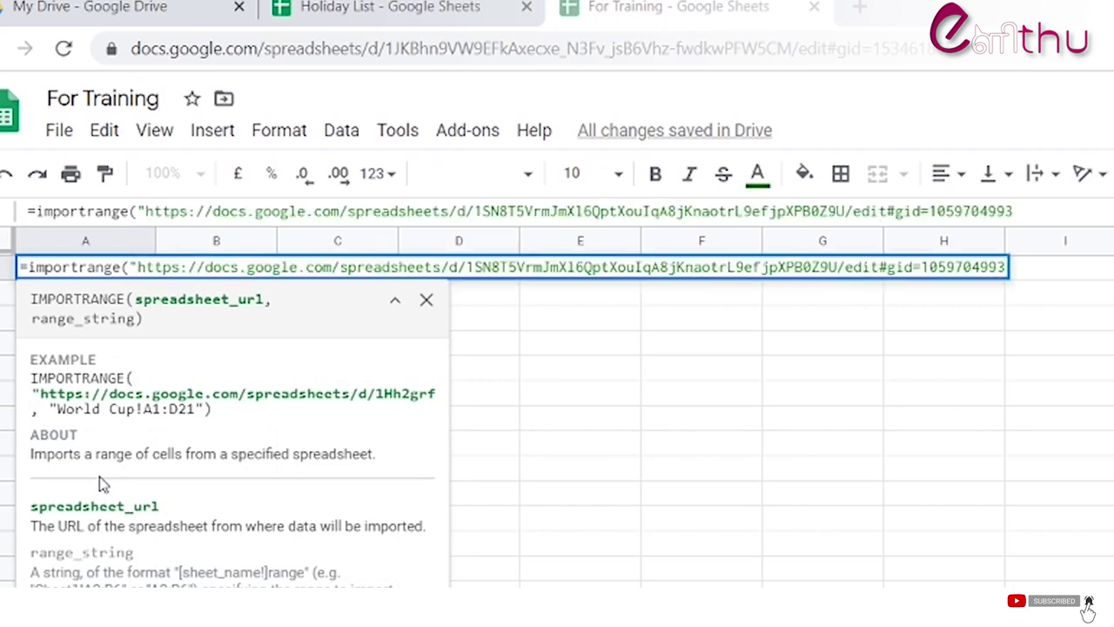
pyautogui.write('",')
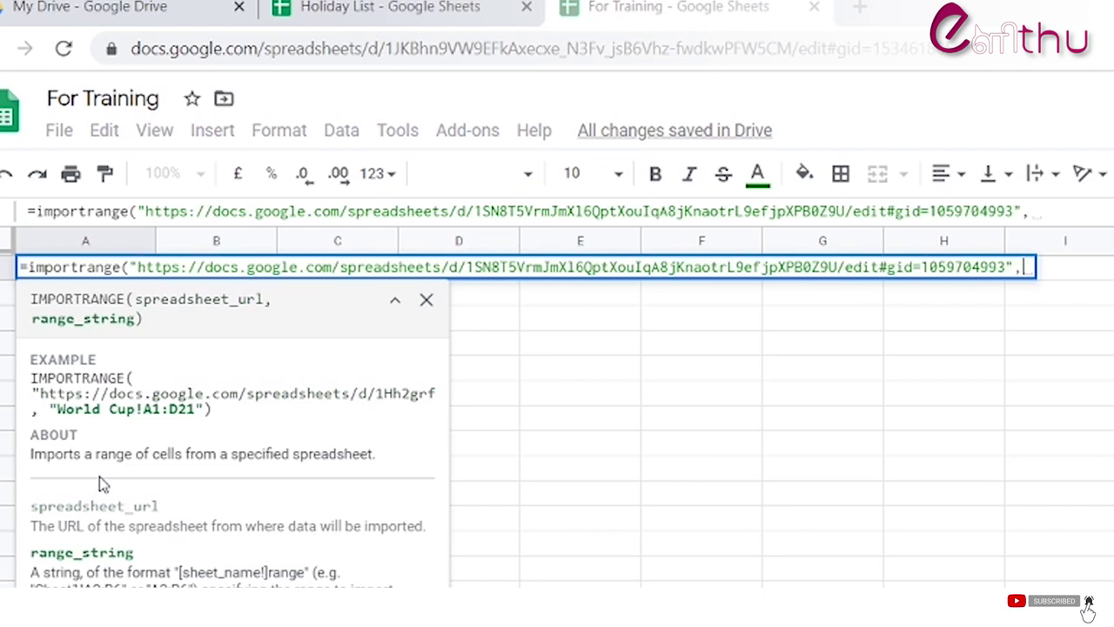
pyautogui.click(390, 6)
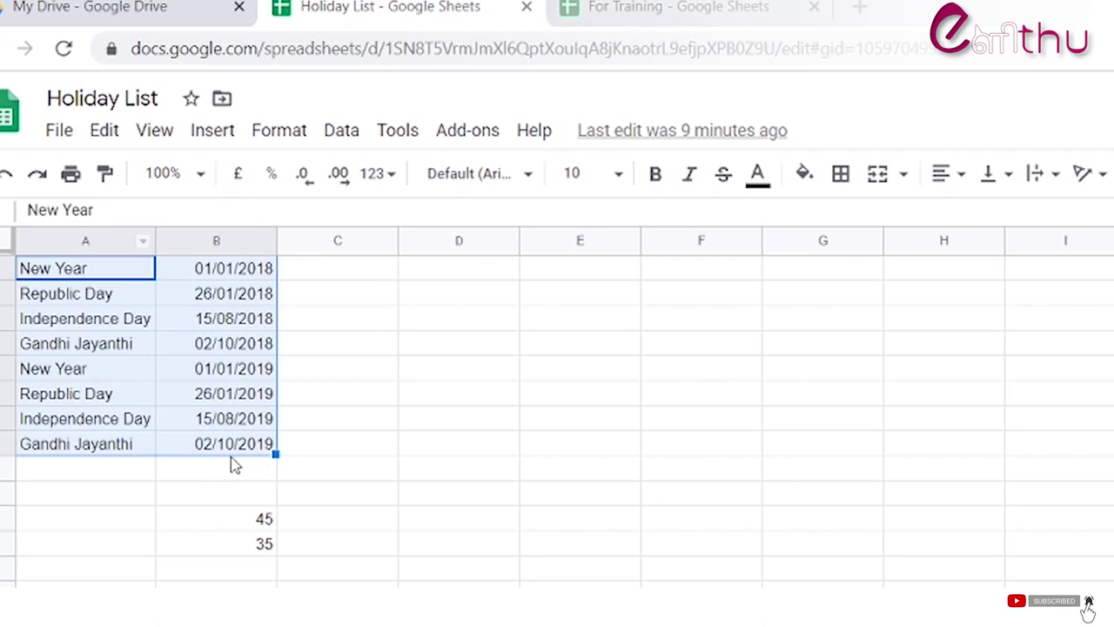
pyautogui.click(678, 10)
pyautogui.write('"The Next!')
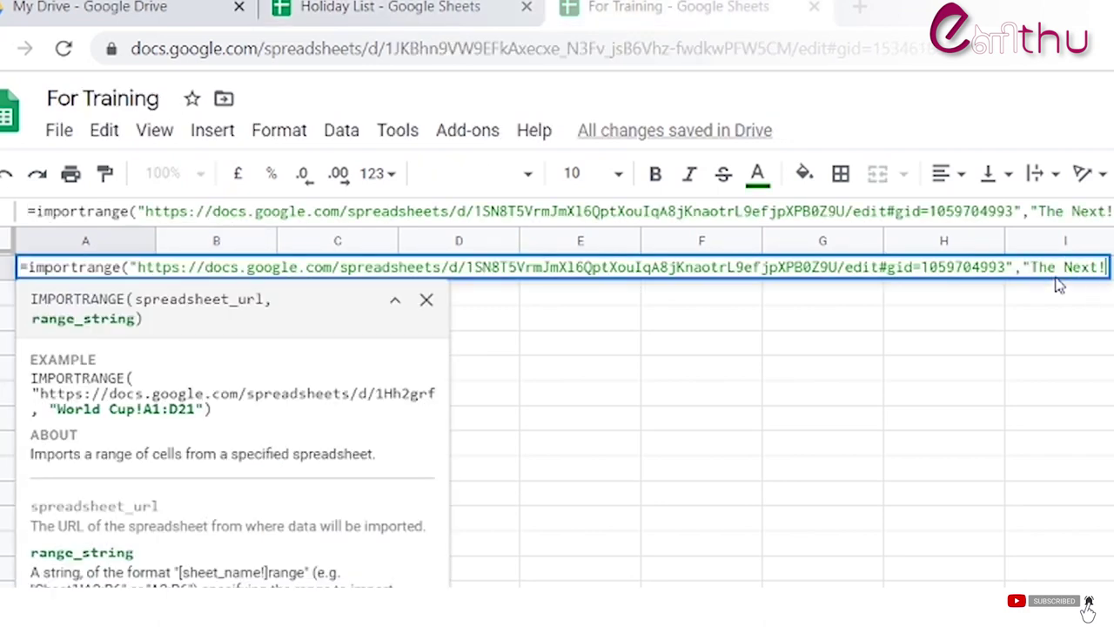
pyautogui.write('a')
pyautogui.press('Return')
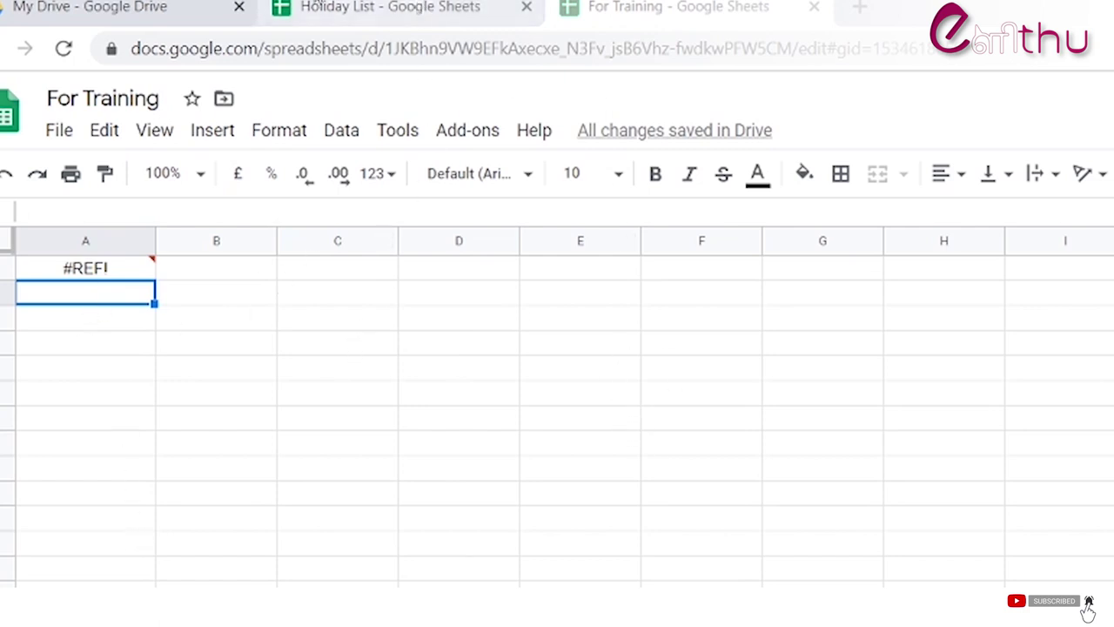
pyautogui.click(135, 272)
# Step: Allow access to Holiday List so the holidays load, then check Electronics and The Next
pyautogui.click(203, 307)
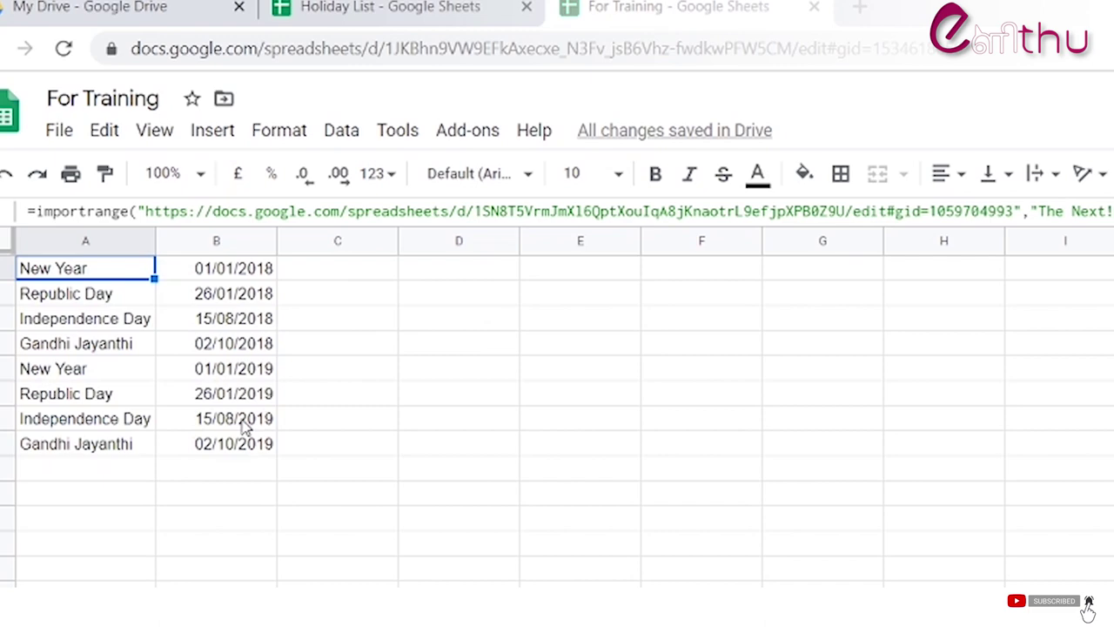
pyautogui.click(348, 8)
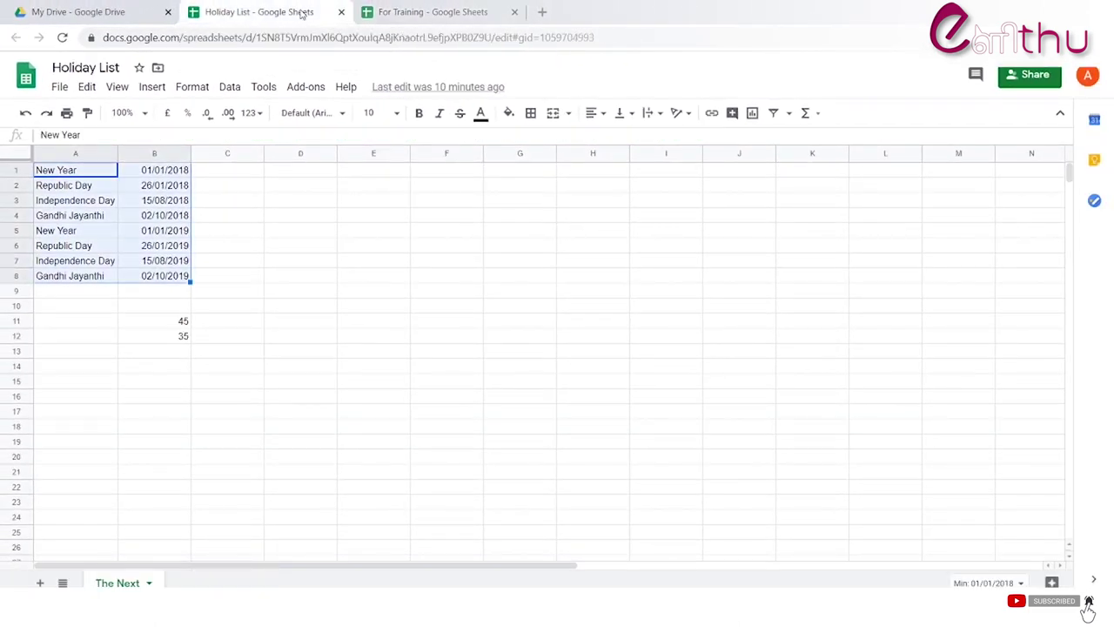
pyautogui.click(174, 302)
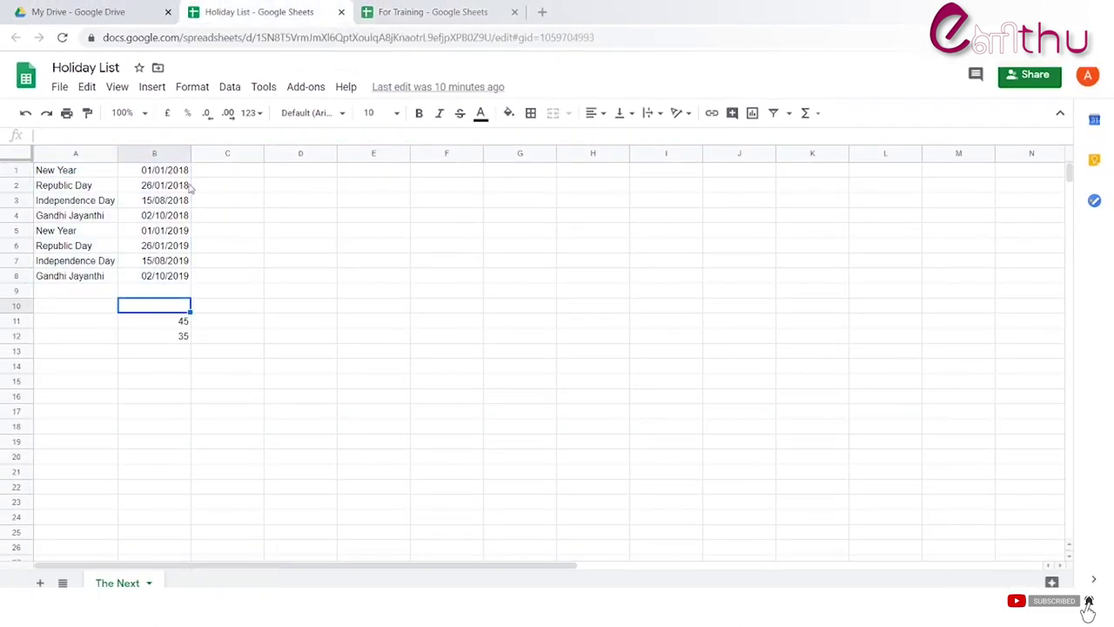
pyautogui.click(405, 13)
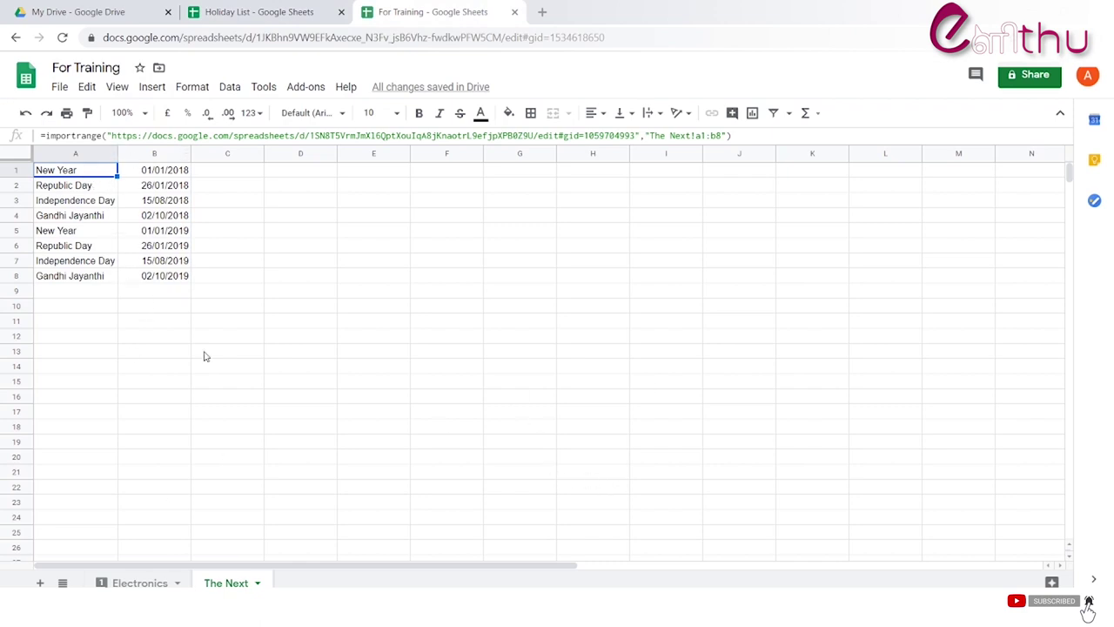
pyautogui.click(139, 582)
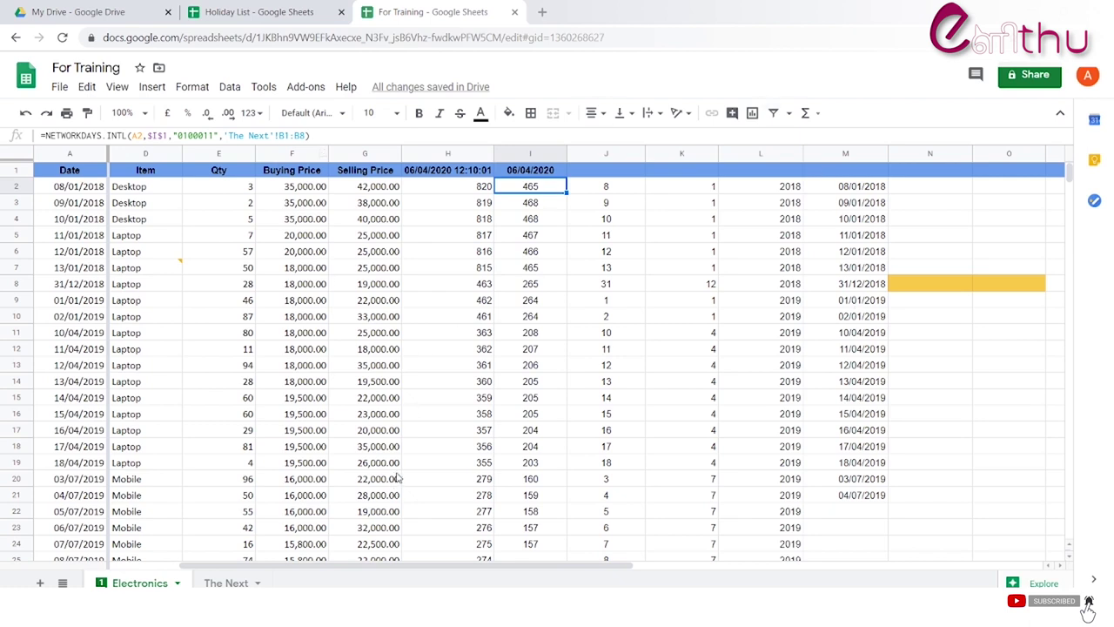
pyautogui.hotkey('ctrl', 'shift', 'pagedown')
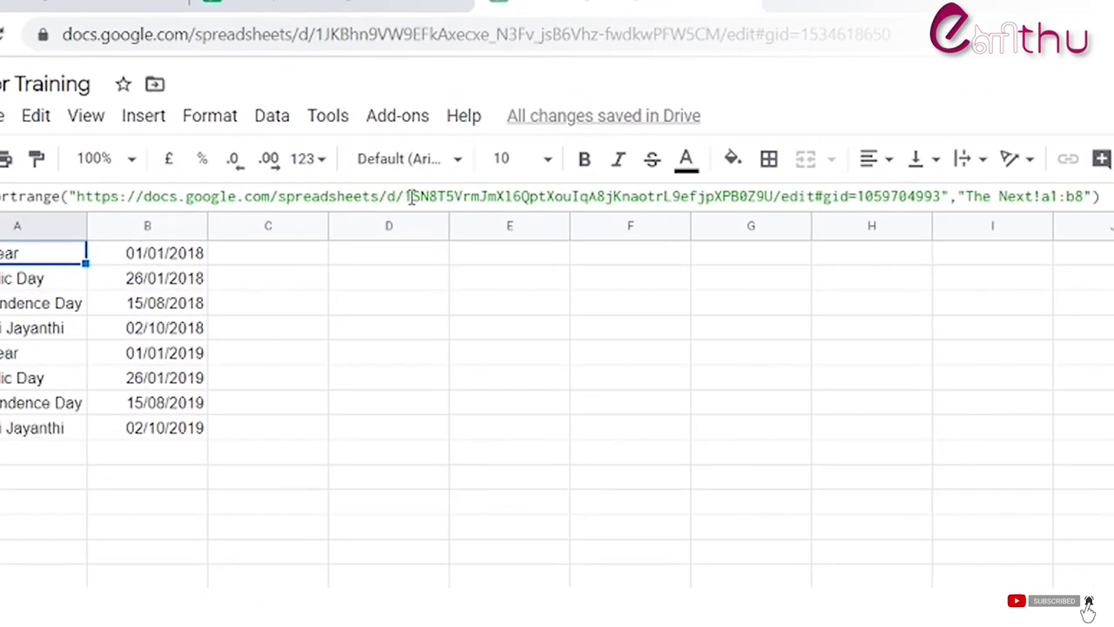
# Step: Trim the IMPORTRANGE address to just the spreadsheet ID, dropping the URL prefix and /edit#gid suffix
pyautogui.moveTo(406, 196); pyautogui.dragTo(59, 201)
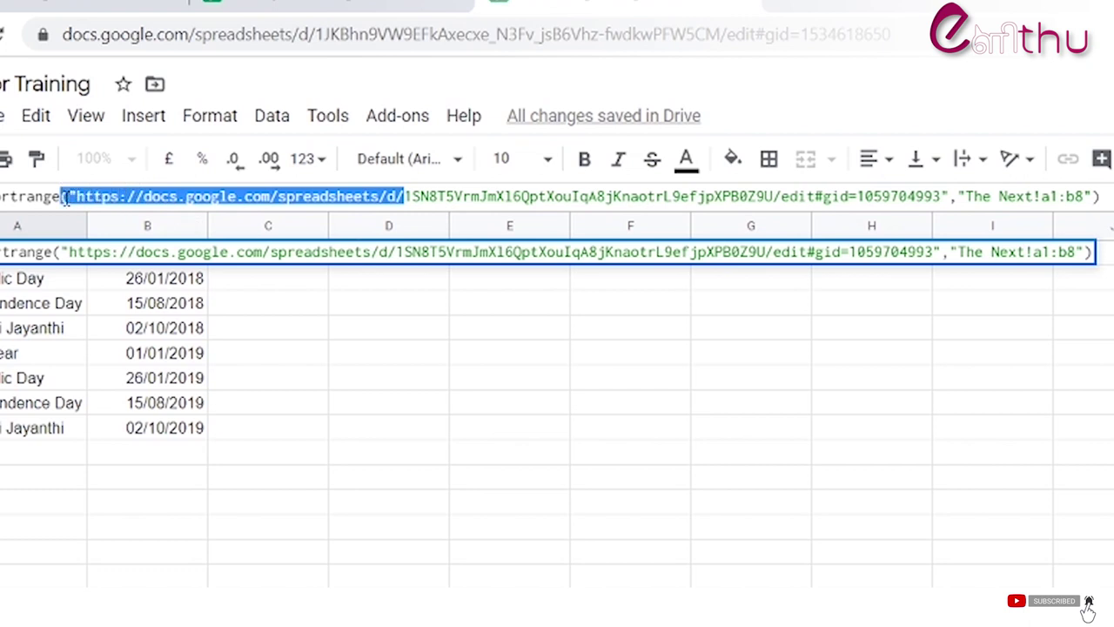
pyautogui.press('BackSpace')
pyautogui.write('("')
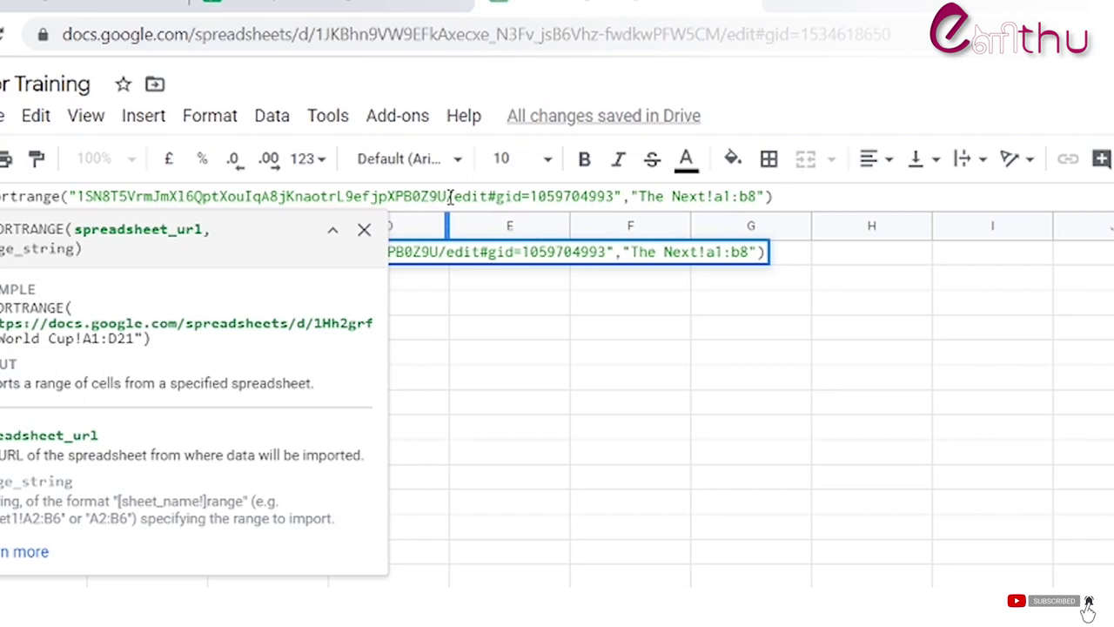
pyautogui.moveTo(448, 196); pyautogui.dragTo(614, 196)
pyautogui.press('BackSpace')
pyautogui.press('Return')
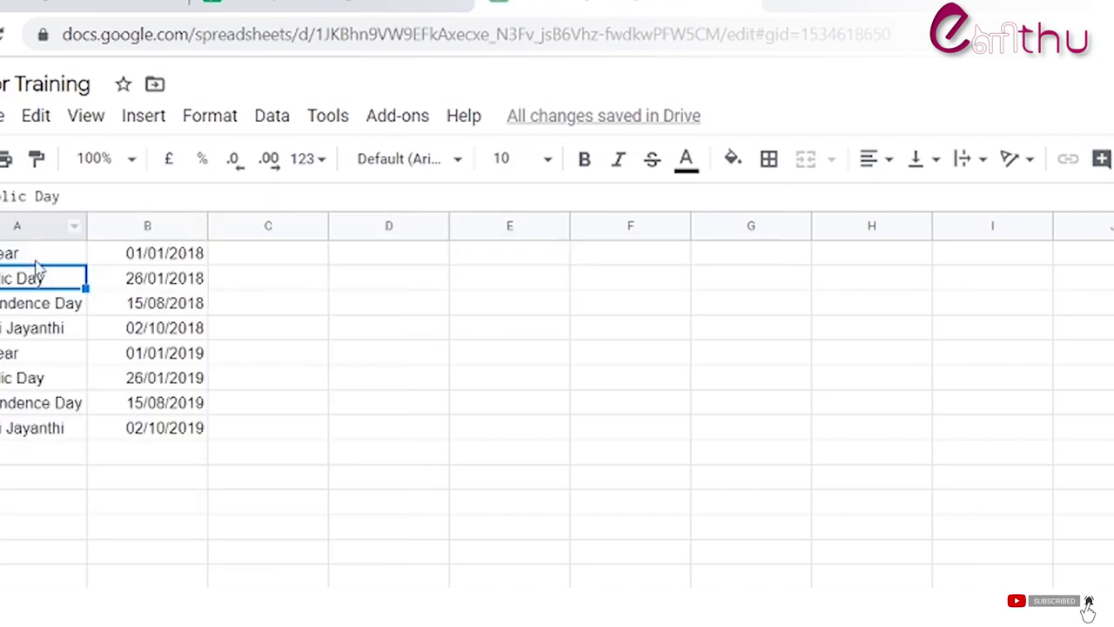
pyautogui.click(37, 254)
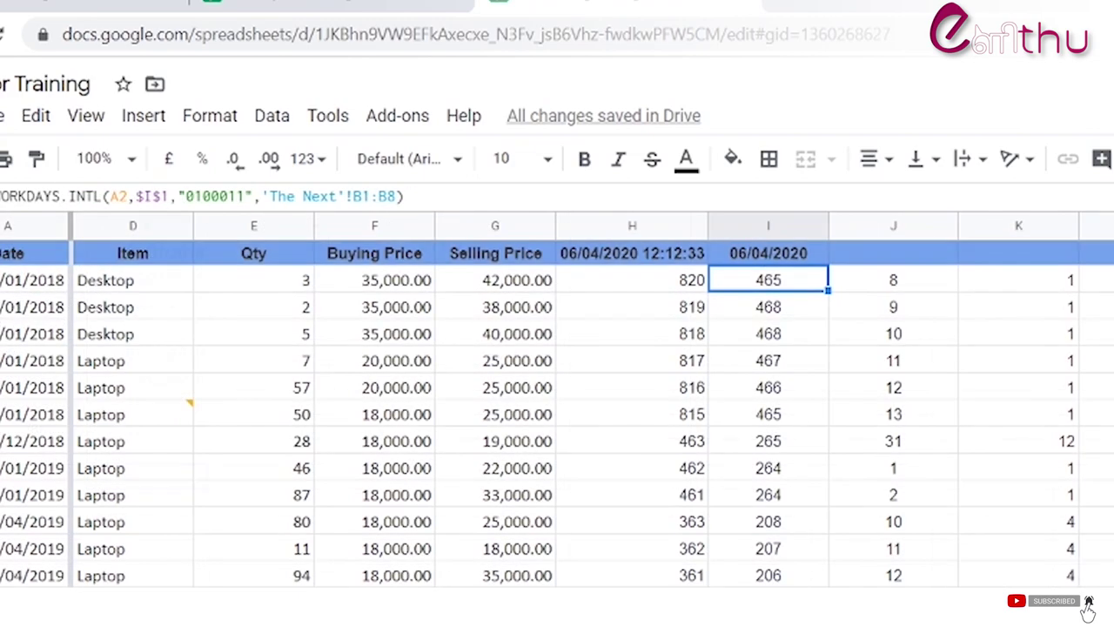